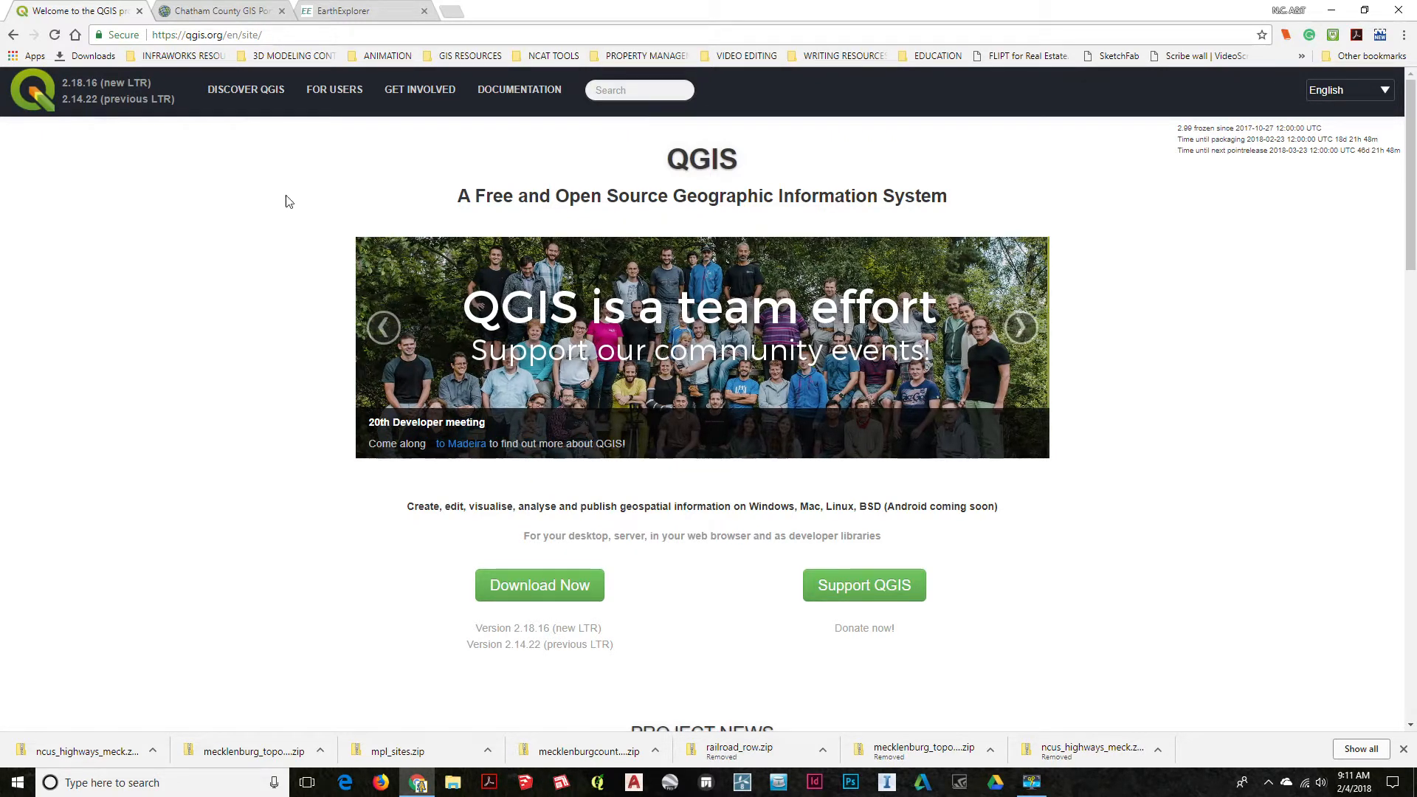
Step: Switch from the browser to QGIS, view the next startup tip and dismiss the tips dialog
{"action": "scroll", "coordinate": [960, 391], "scroll_direction": "down", "scroll_amount": 4}
{"action": "scroll", "coordinate": [935, 377], "scroll_direction": "up", "scroll_amount": 4}
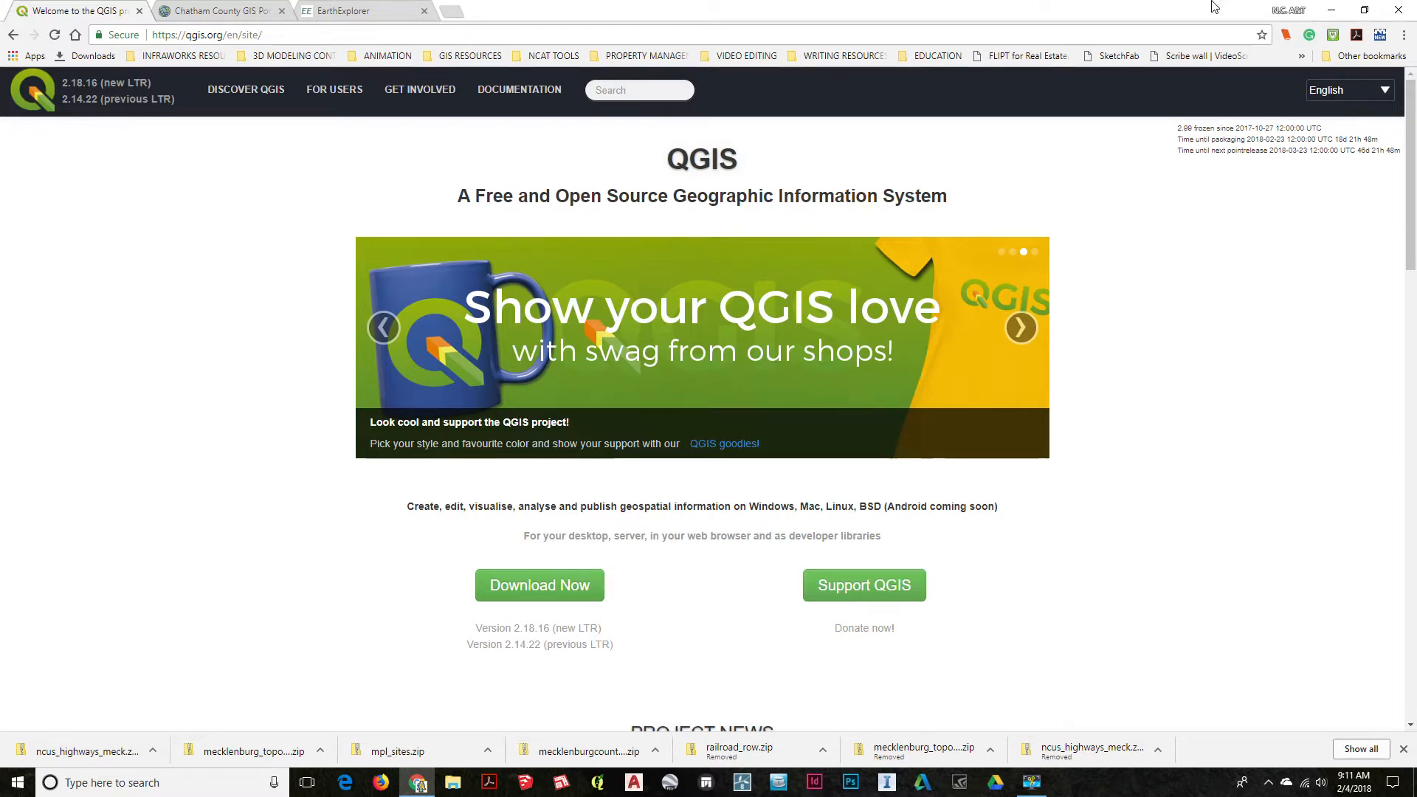
{"action": "left_click", "coordinate": [1336, 10]}
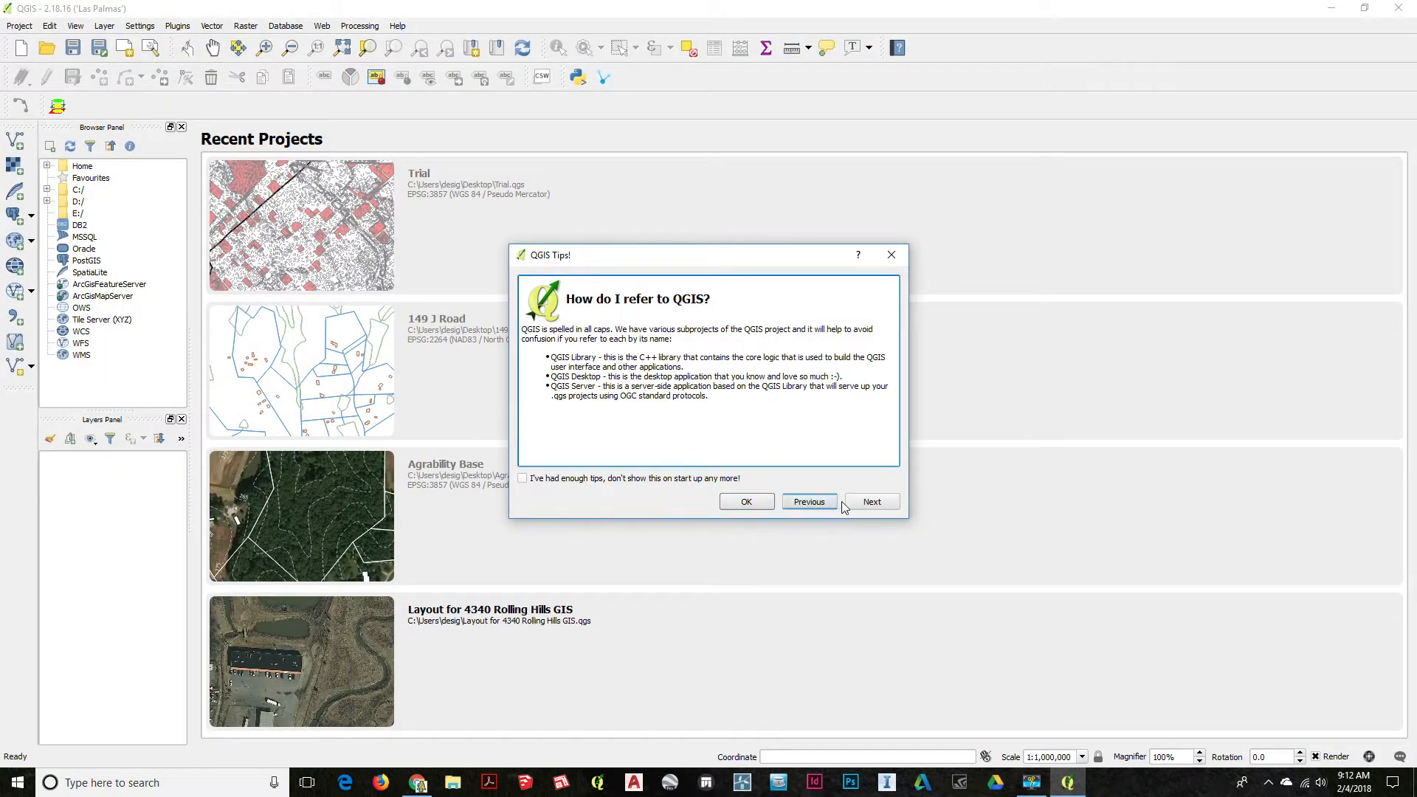
{"action": "left_click", "coordinate": [892, 503]}
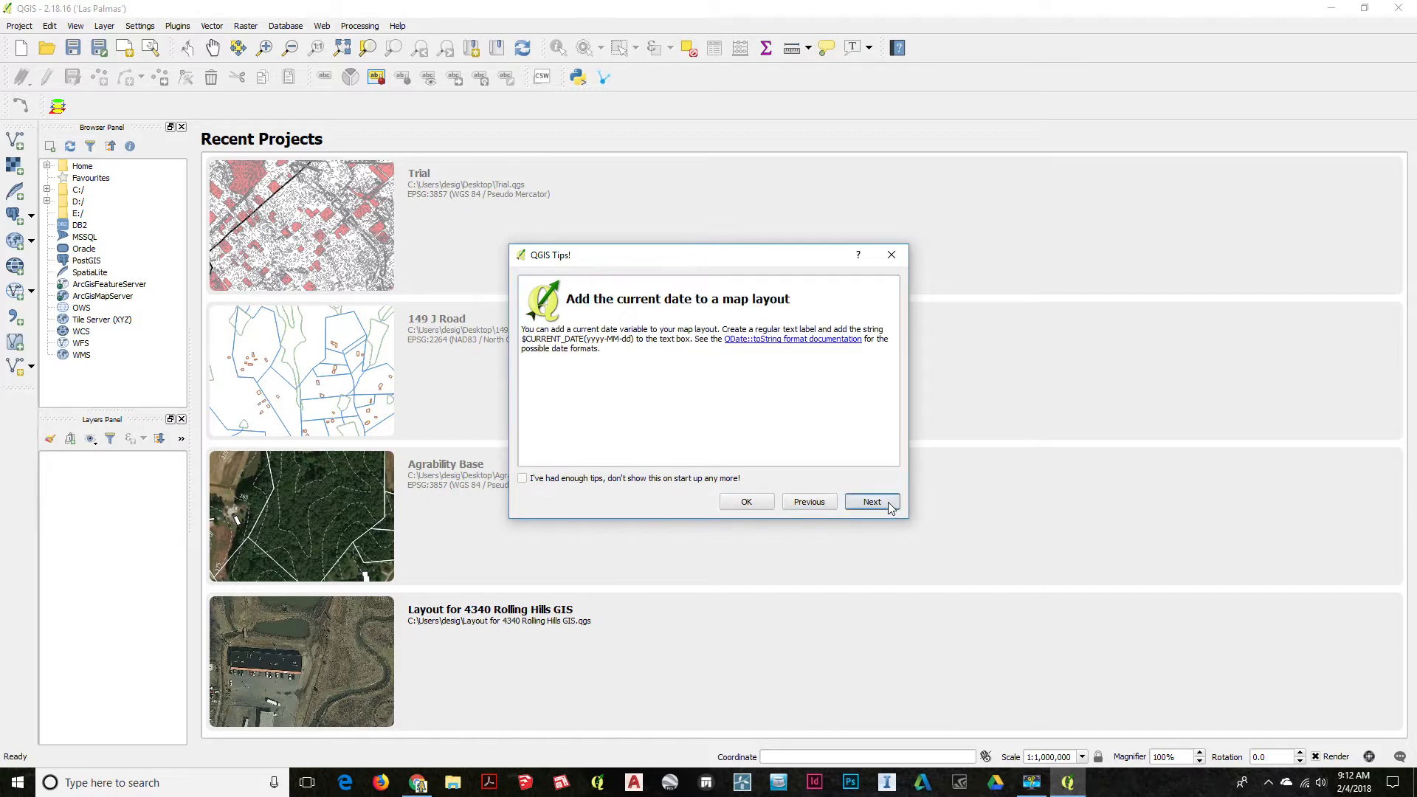
{"action": "left_click", "coordinate": [746, 502]}
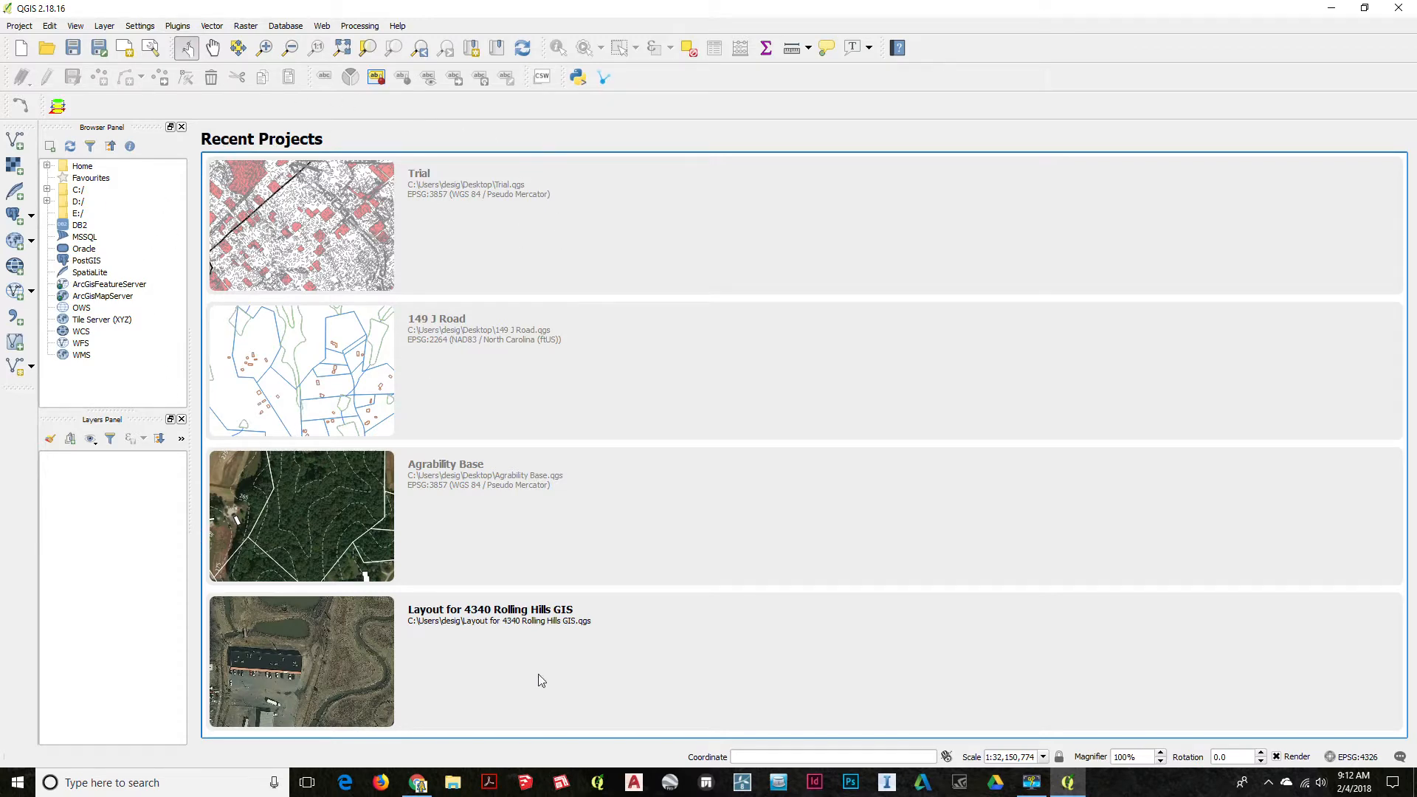
Step: Switch to Chrome, open the QGIS documentation page and look through the guides for version 2.18 and testing
{"action": "left_click", "coordinate": [418, 783]}
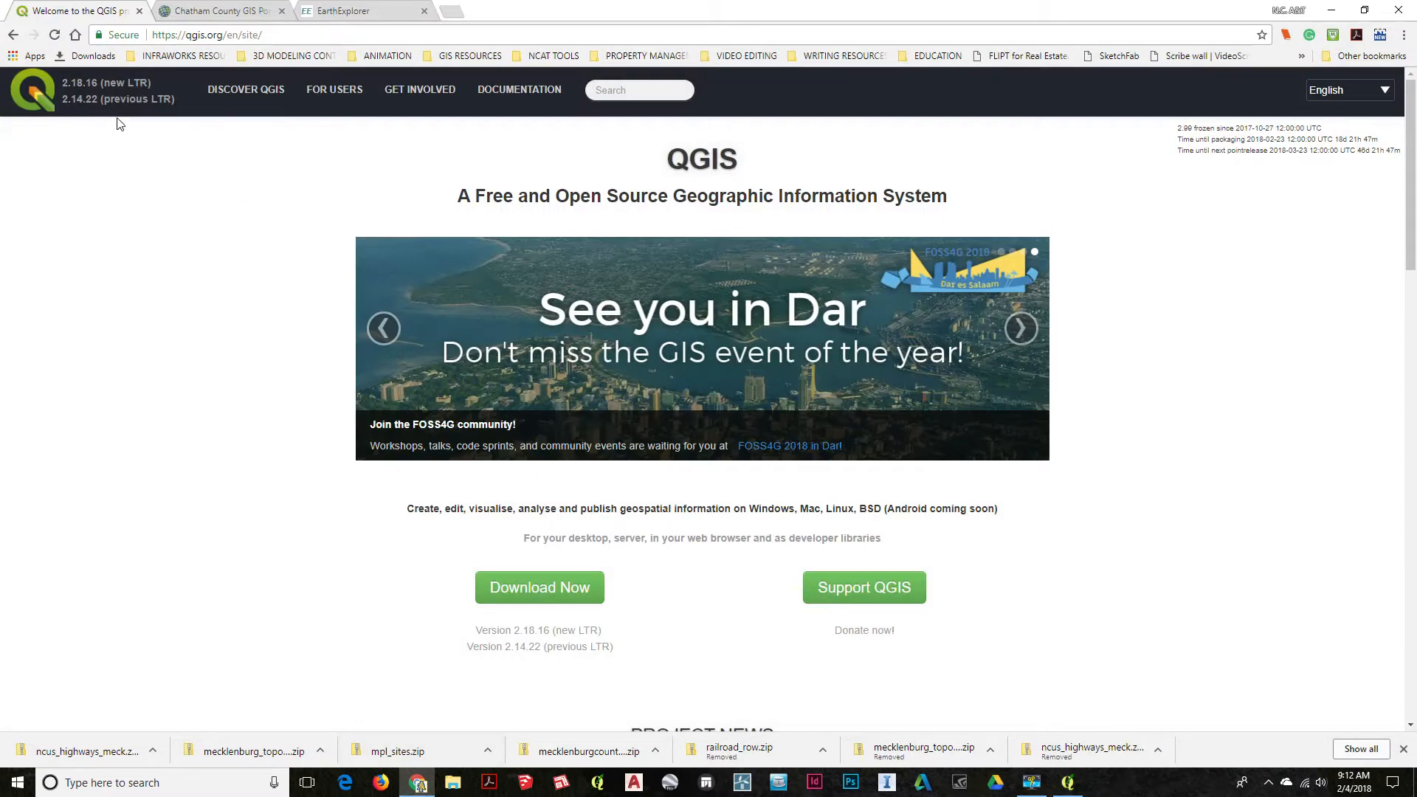
{"action": "left_click", "coordinate": [509, 92]}
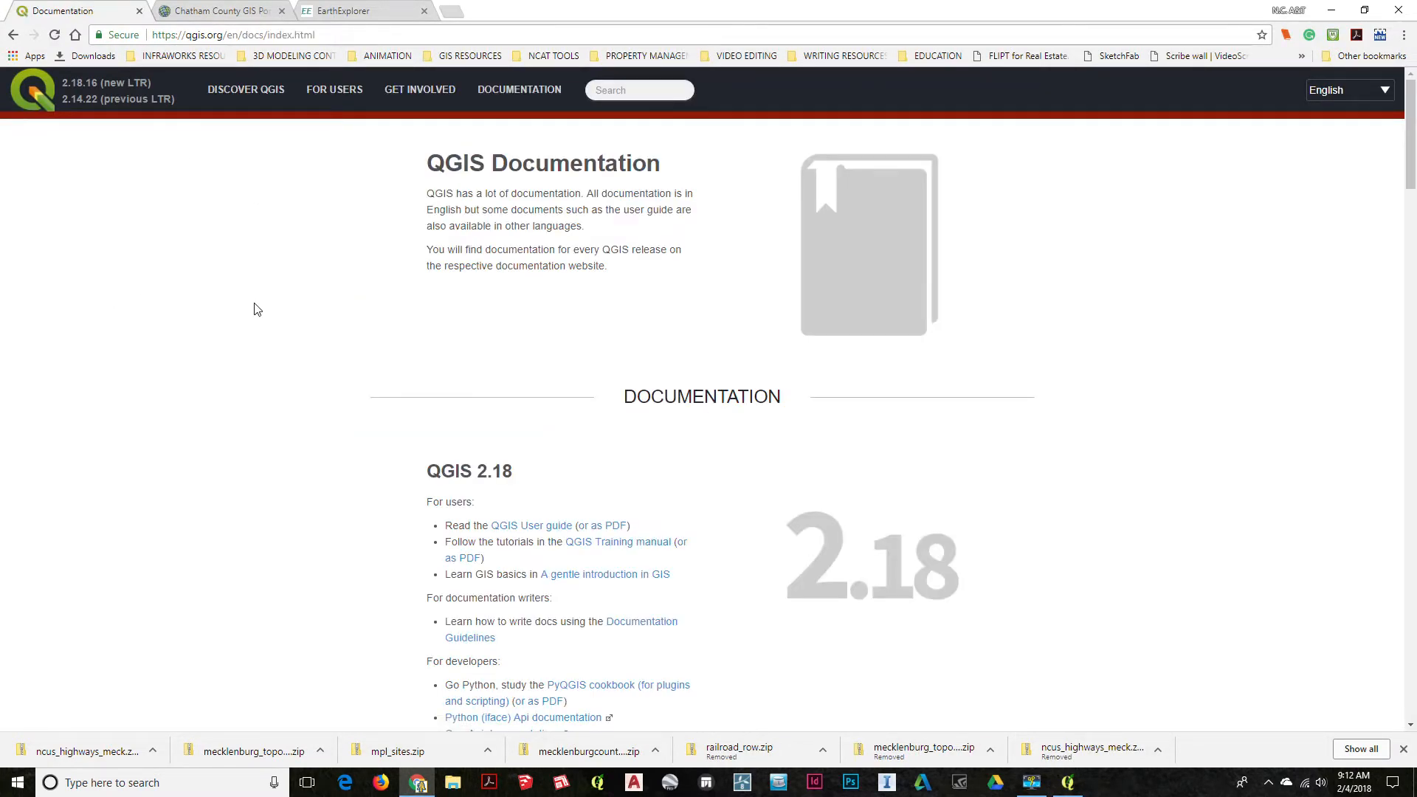
{"action": "scroll", "coordinate": [257, 308], "scroll_direction": "down", "scroll_amount": 4}
{"action": "scroll", "coordinate": [260, 310], "scroll_direction": "down", "scroll_amount": 4}
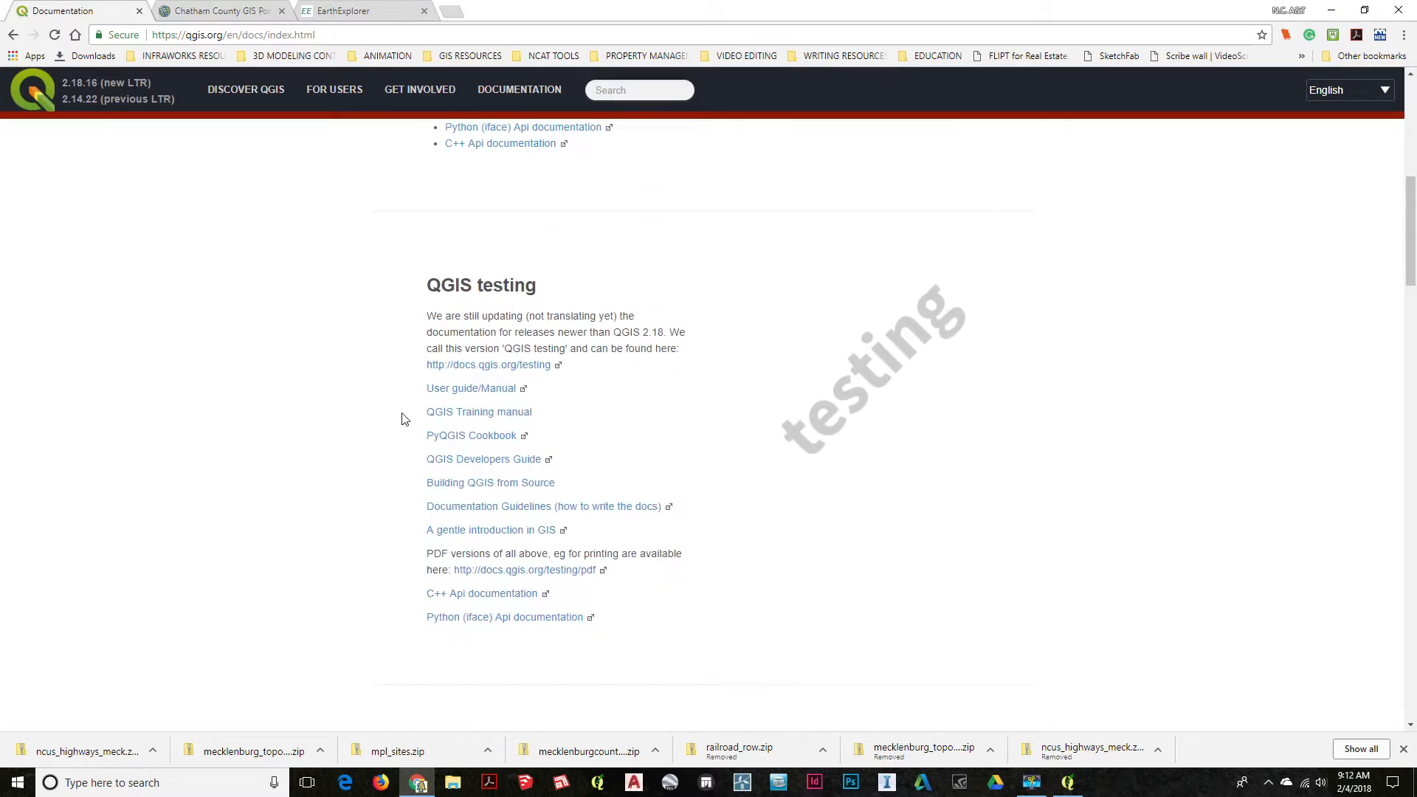
{"action": "scroll", "coordinate": [331, 370], "scroll_direction": "up", "scroll_amount": 4}
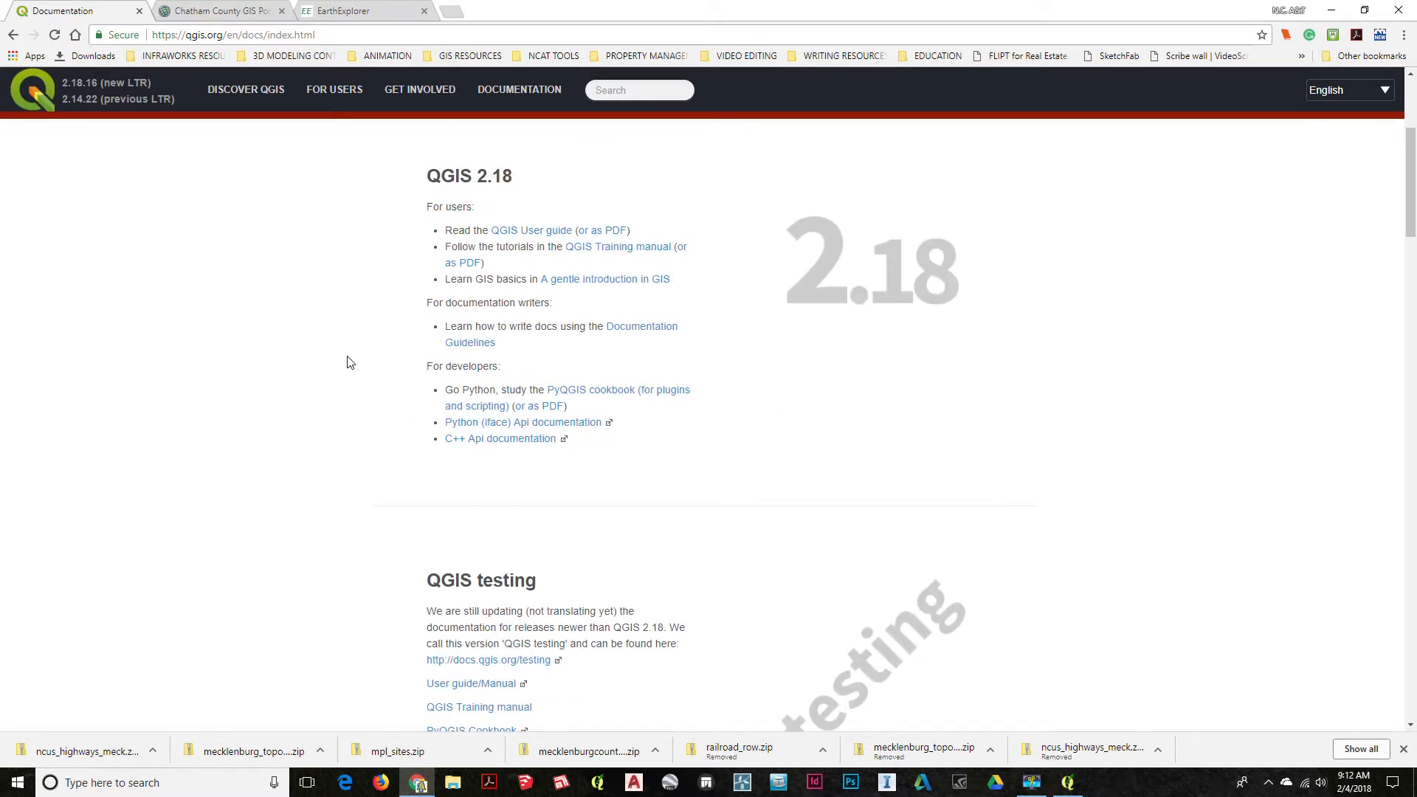
{"action": "scroll", "coordinate": [350, 363], "scroll_direction": "up", "scroll_amount": 4}
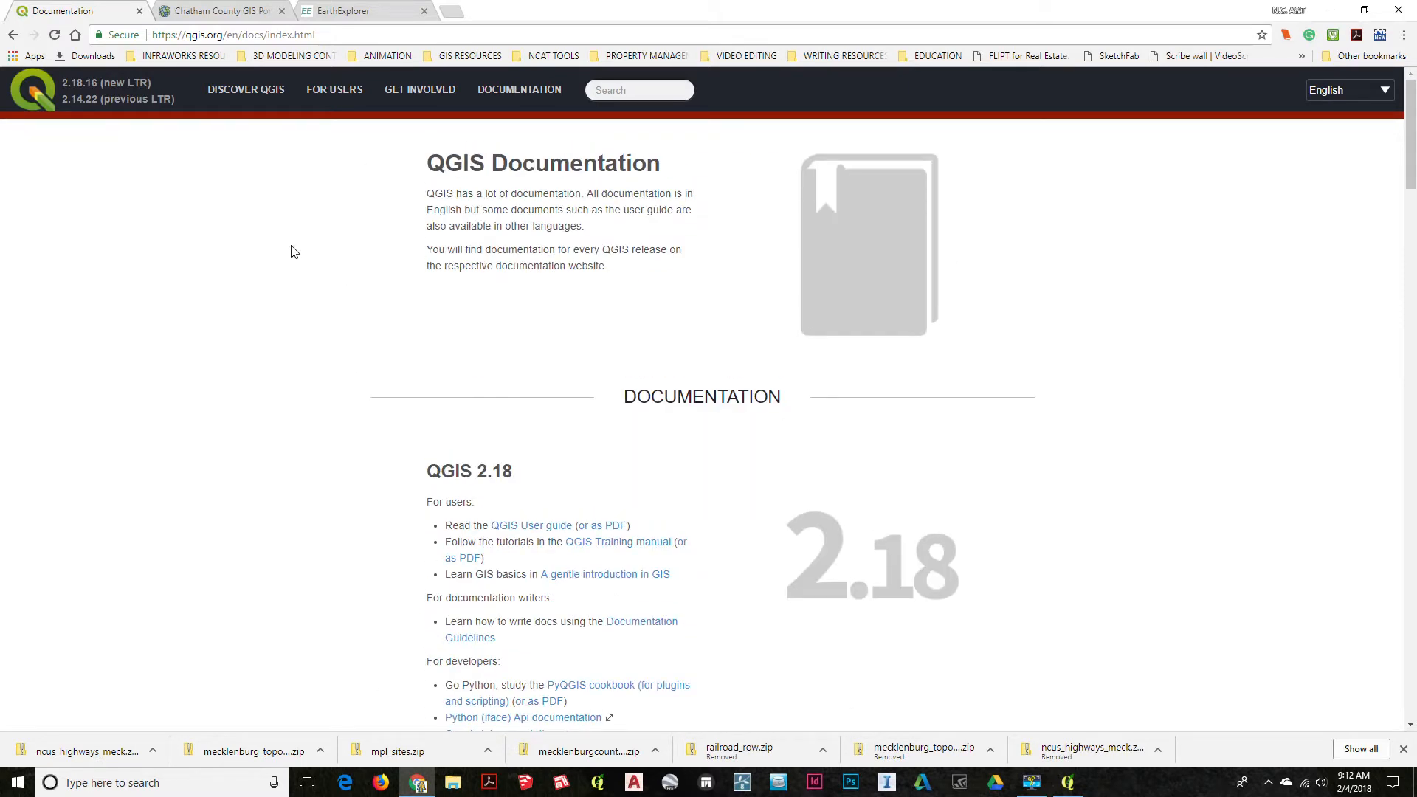
Step: Bring up the Chatham County GIS portal, return to QGIS and start a new empty project
{"action": "left_click", "coordinate": [226, 11]}
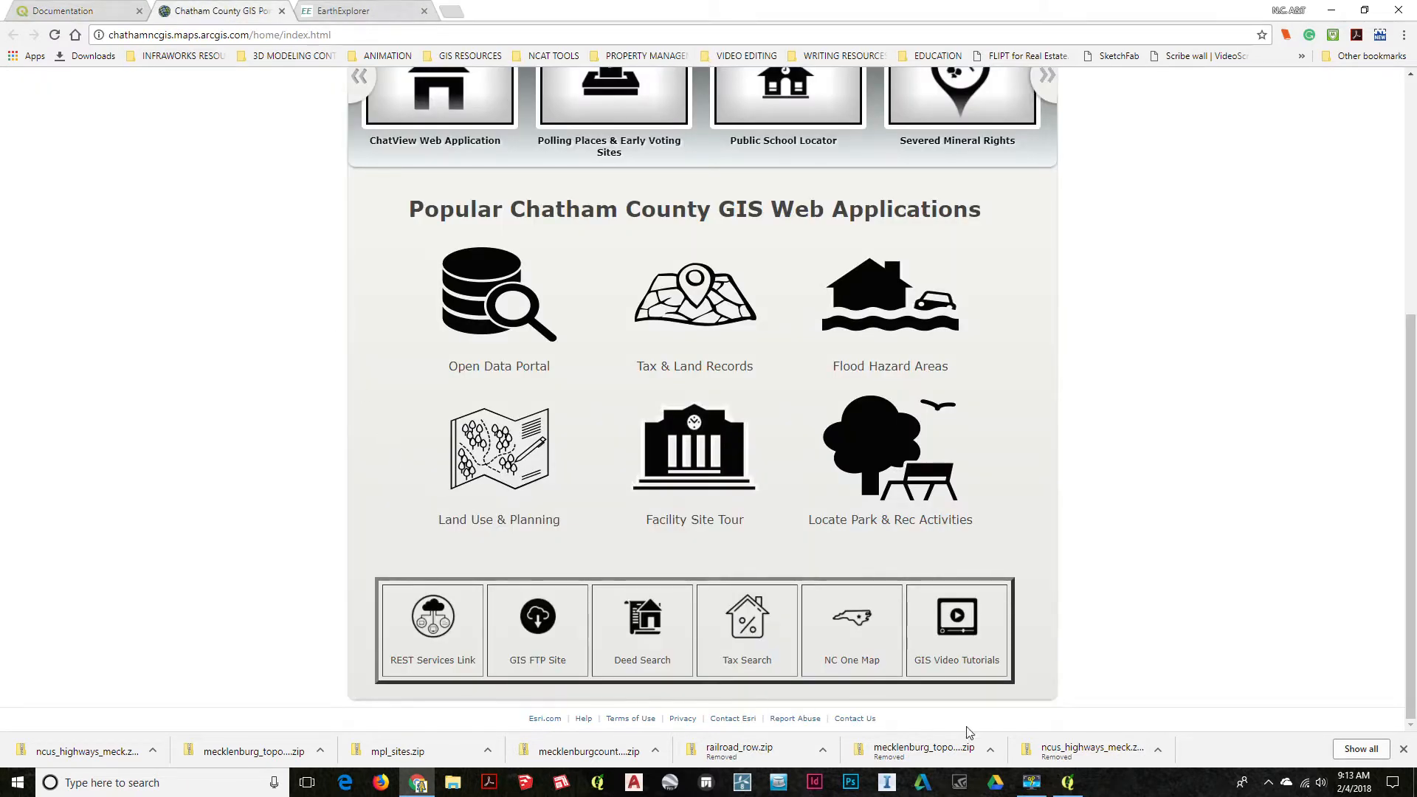
{"action": "left_click", "coordinate": [1068, 782]}
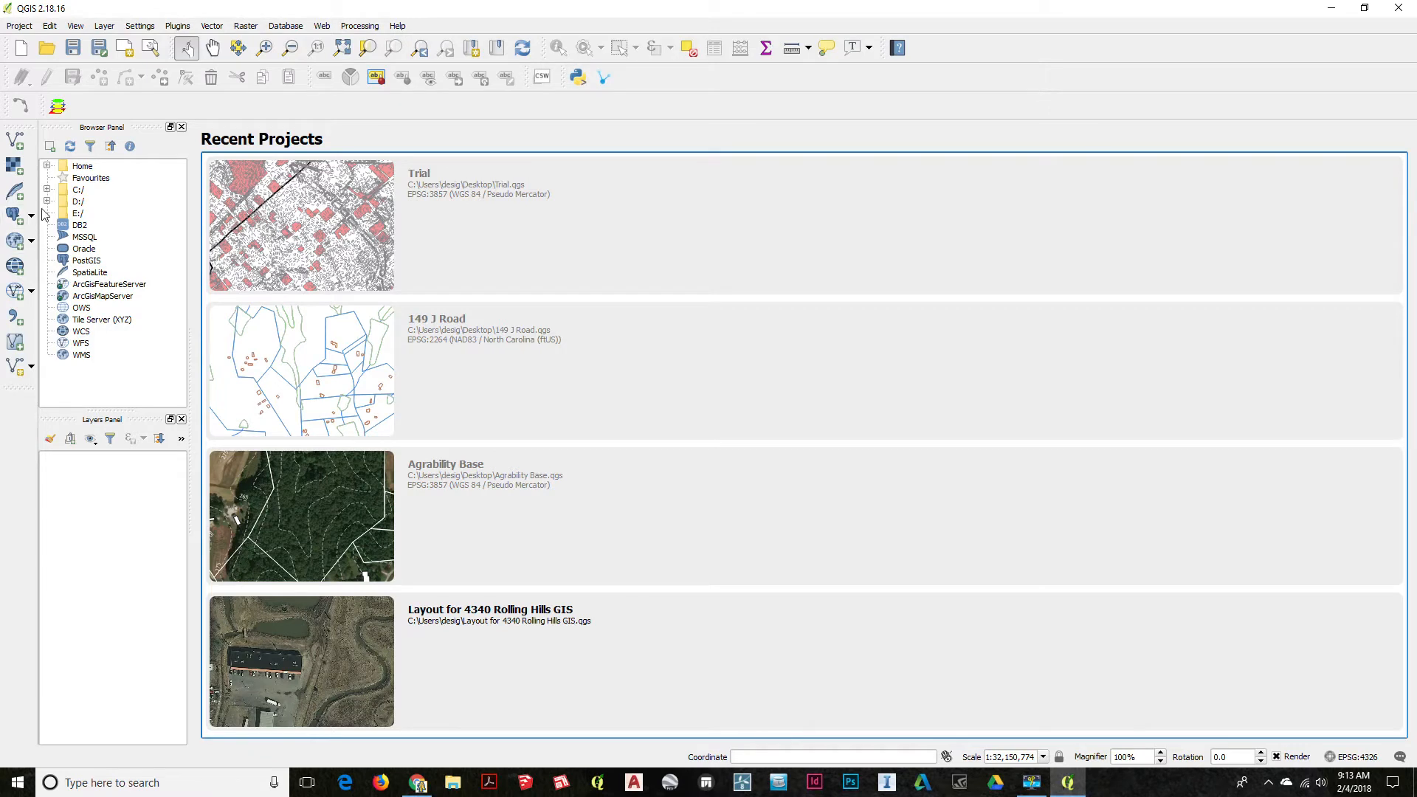
{"action": "left_click", "coordinate": [23, 52]}
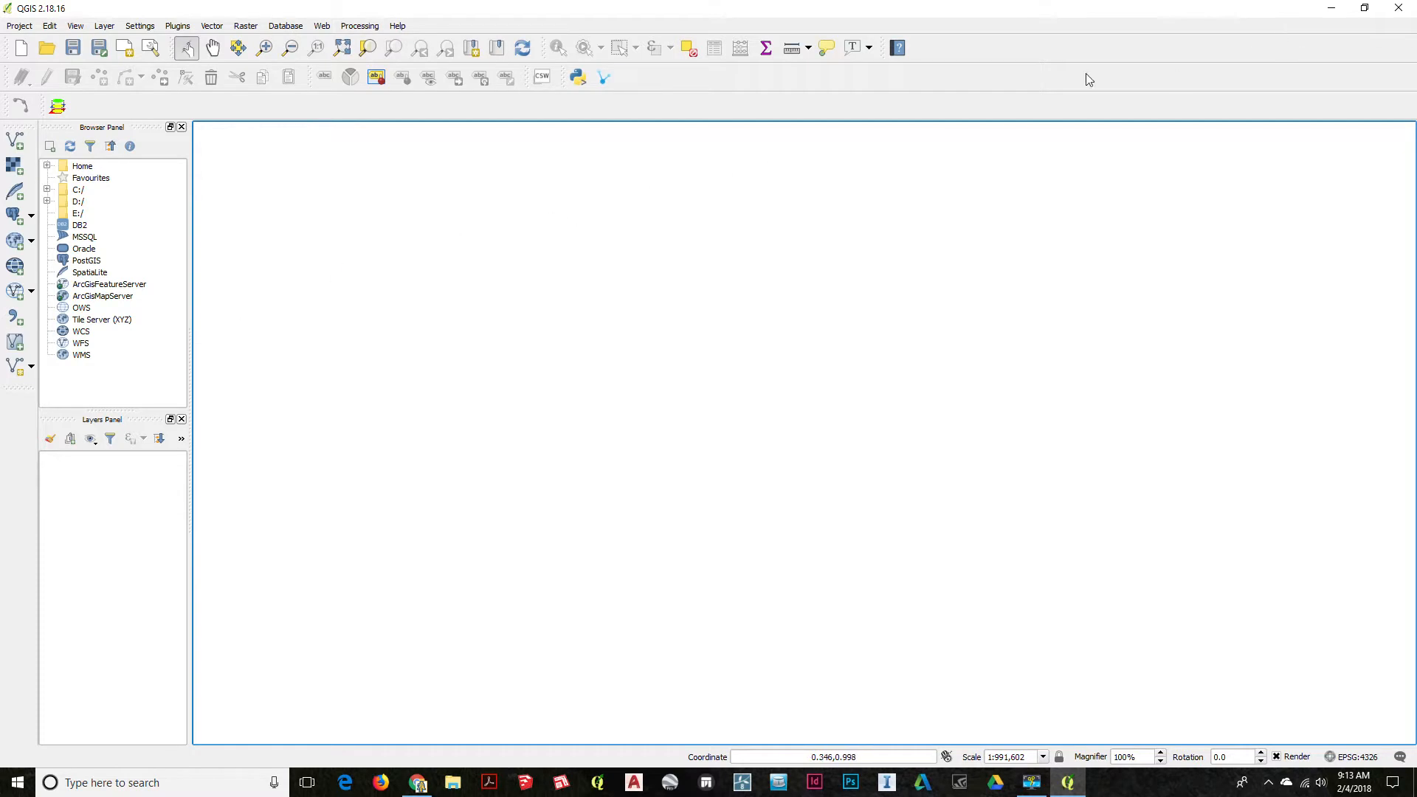
Step: Switch back to Chrome, look over the Chatham County GIS portal and open its GIS FTP Site
{"action": "left_click", "coordinate": [1331, 8]}
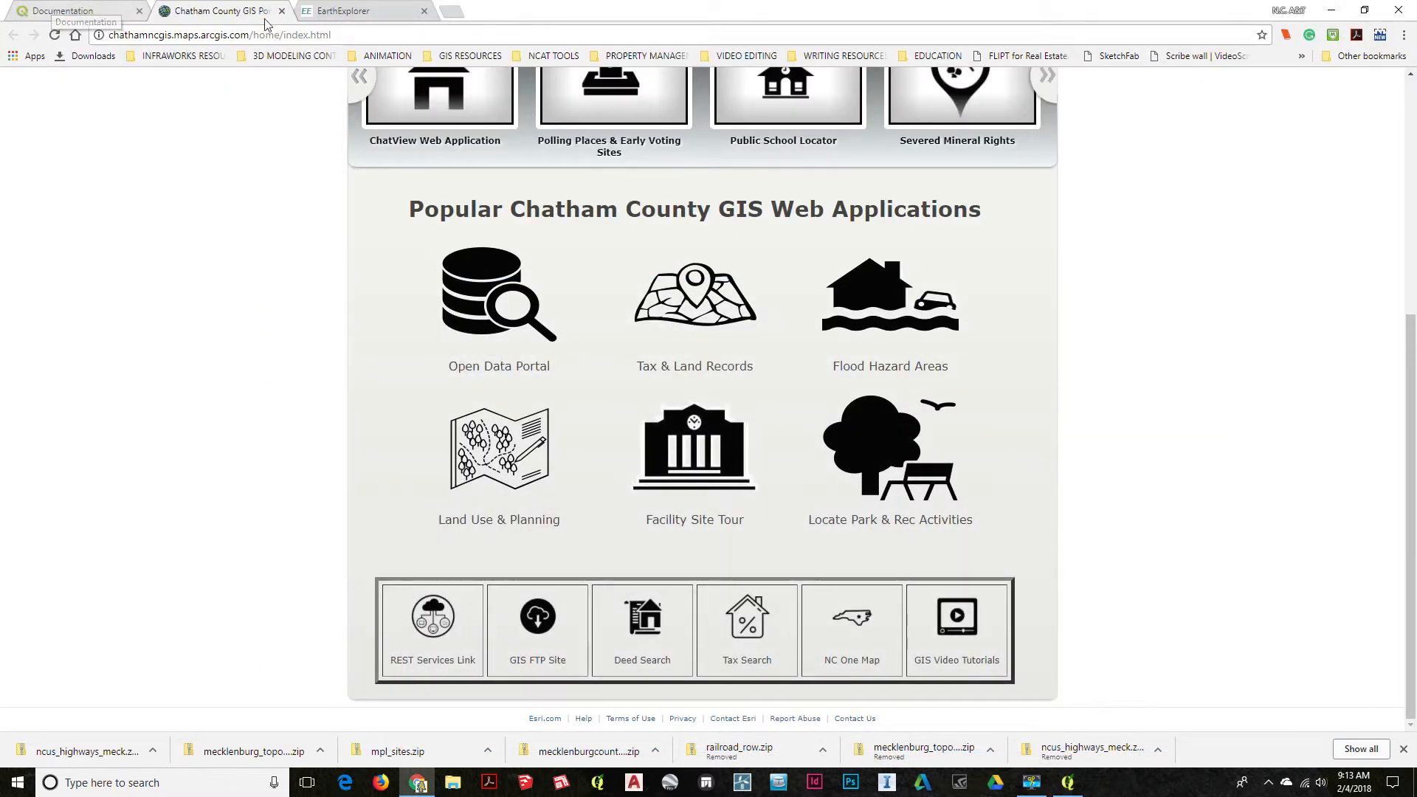
{"action": "scroll", "coordinate": [240, 222], "scroll_direction": "up", "scroll_amount": 5}
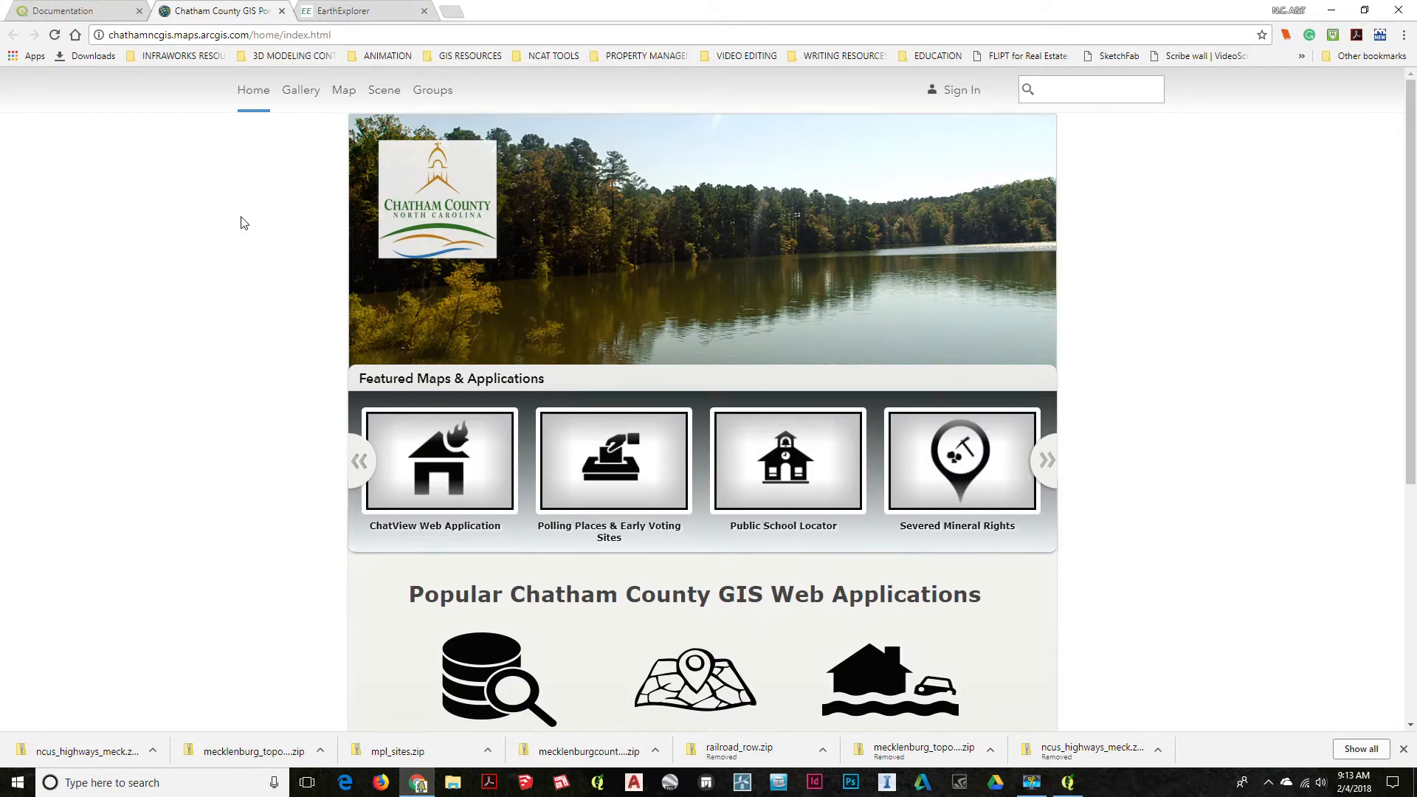
{"action": "scroll", "coordinate": [243, 223], "scroll_direction": "down", "scroll_amount": 5}
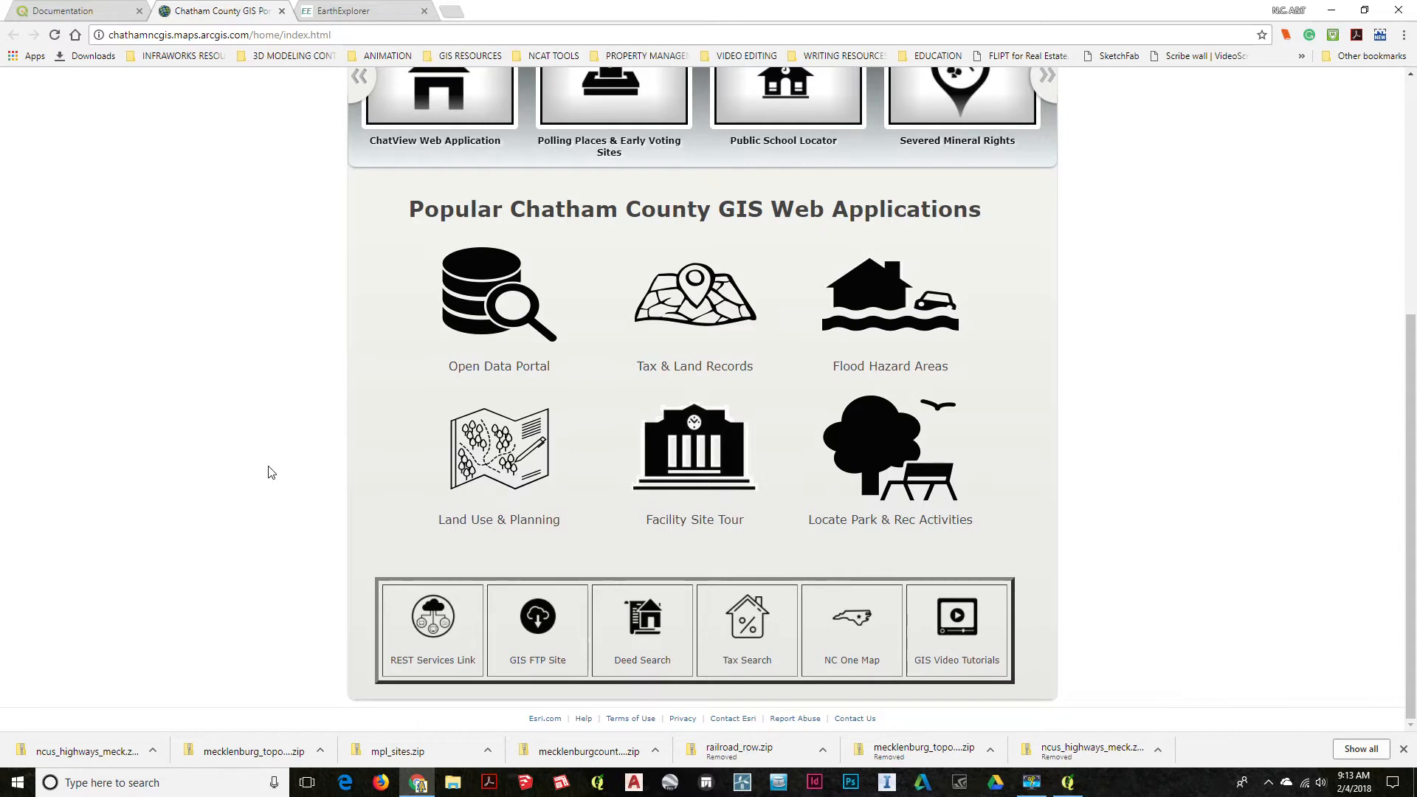
{"action": "scroll", "coordinate": [275, 471], "scroll_direction": "up", "scroll_amount": 5}
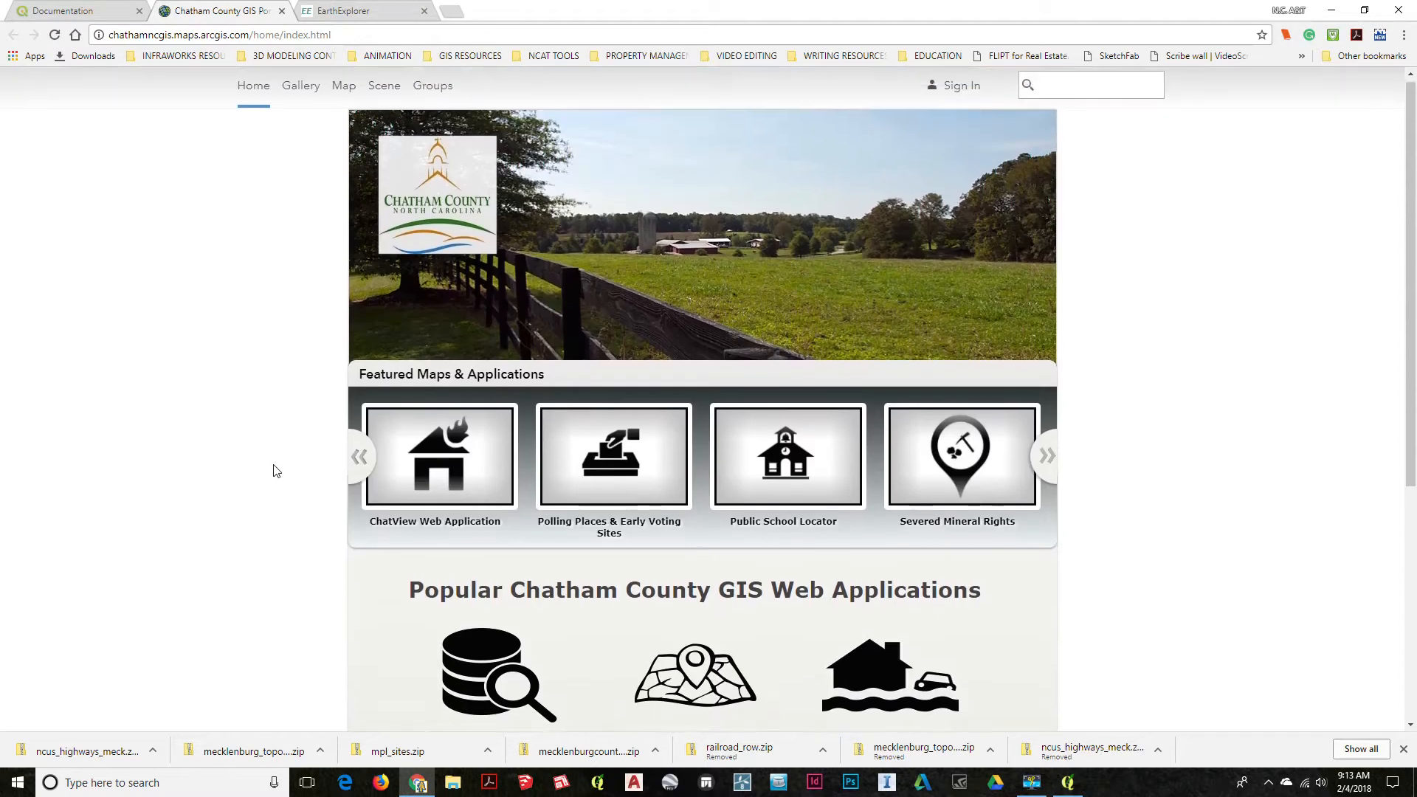
{"action": "scroll", "coordinate": [221, 258], "scroll_direction": "down", "scroll_amount": 5}
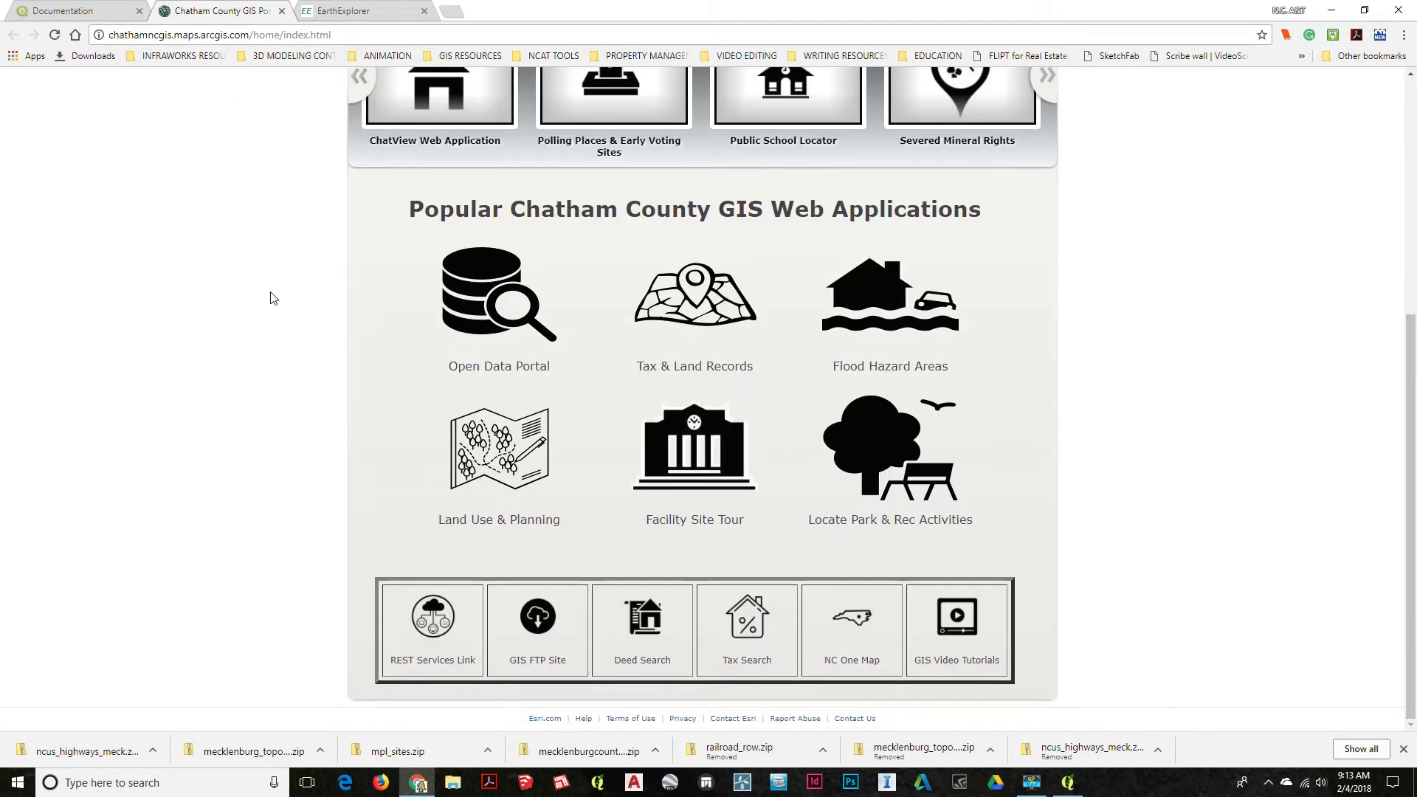
{"action": "left_click", "coordinate": [541, 632]}
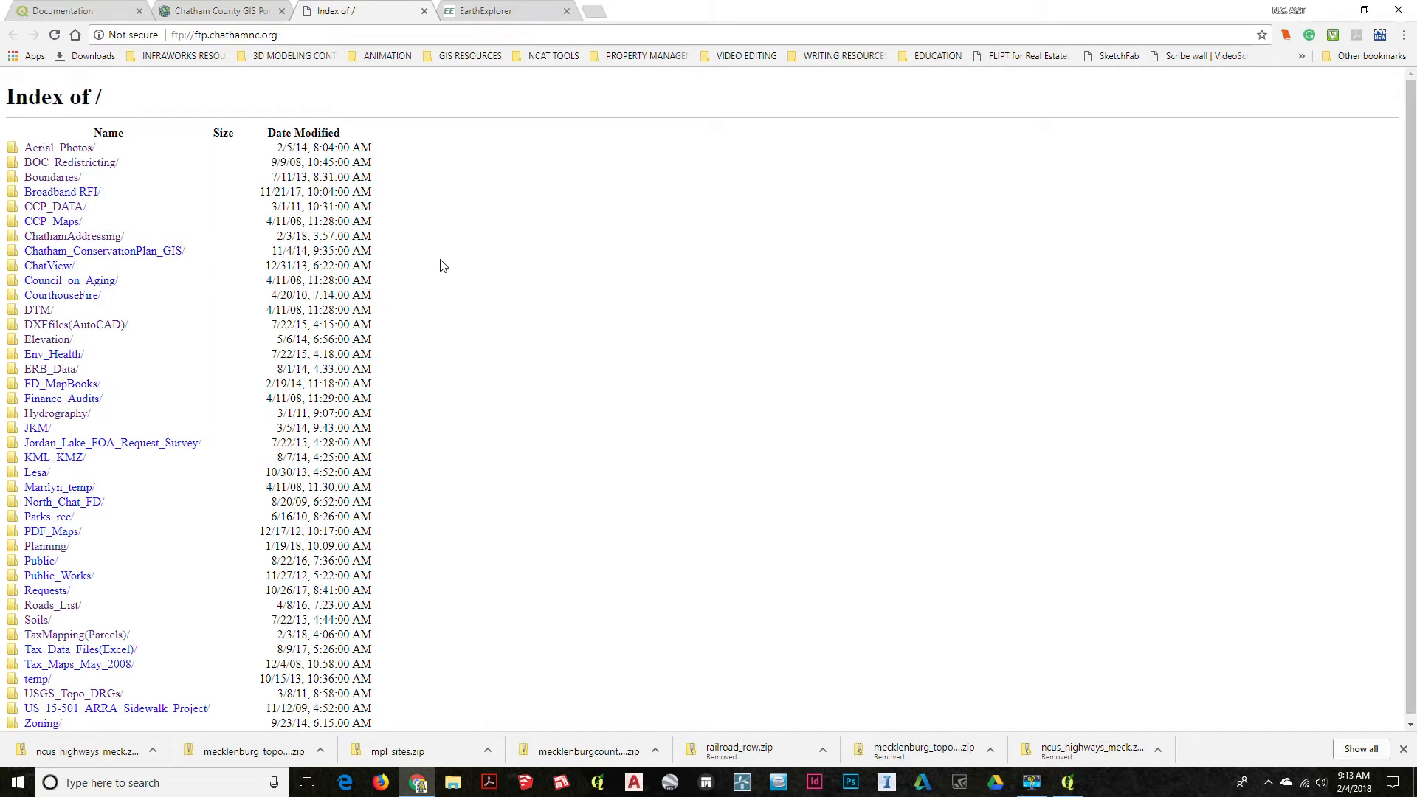
Step: Examine the files in the FTP site's Hydrography folder and return to the root index
{"action": "scroll", "coordinate": [156, 201], "scroll_direction": "down", "scroll_amount": 1}
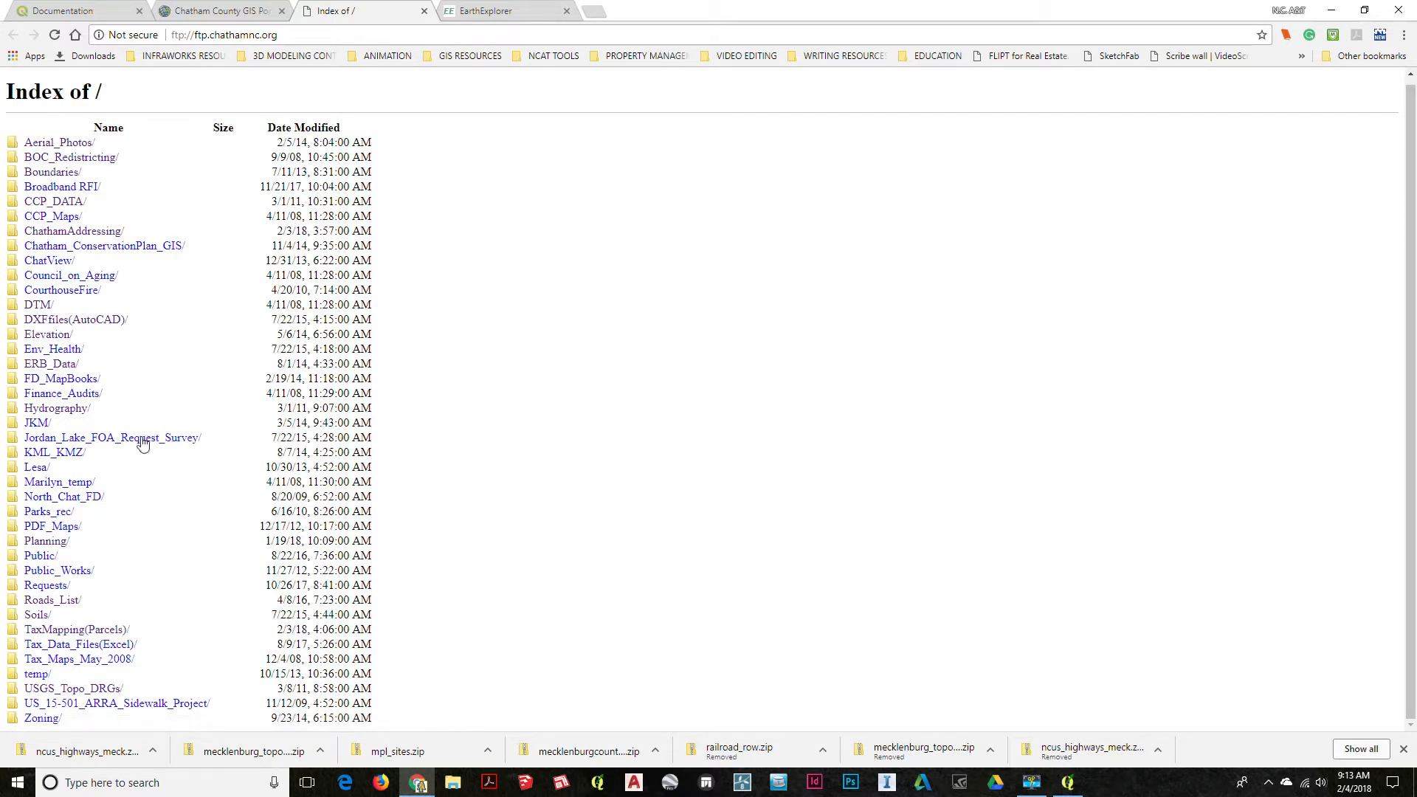
{"action": "left_click", "coordinate": [83, 412]}
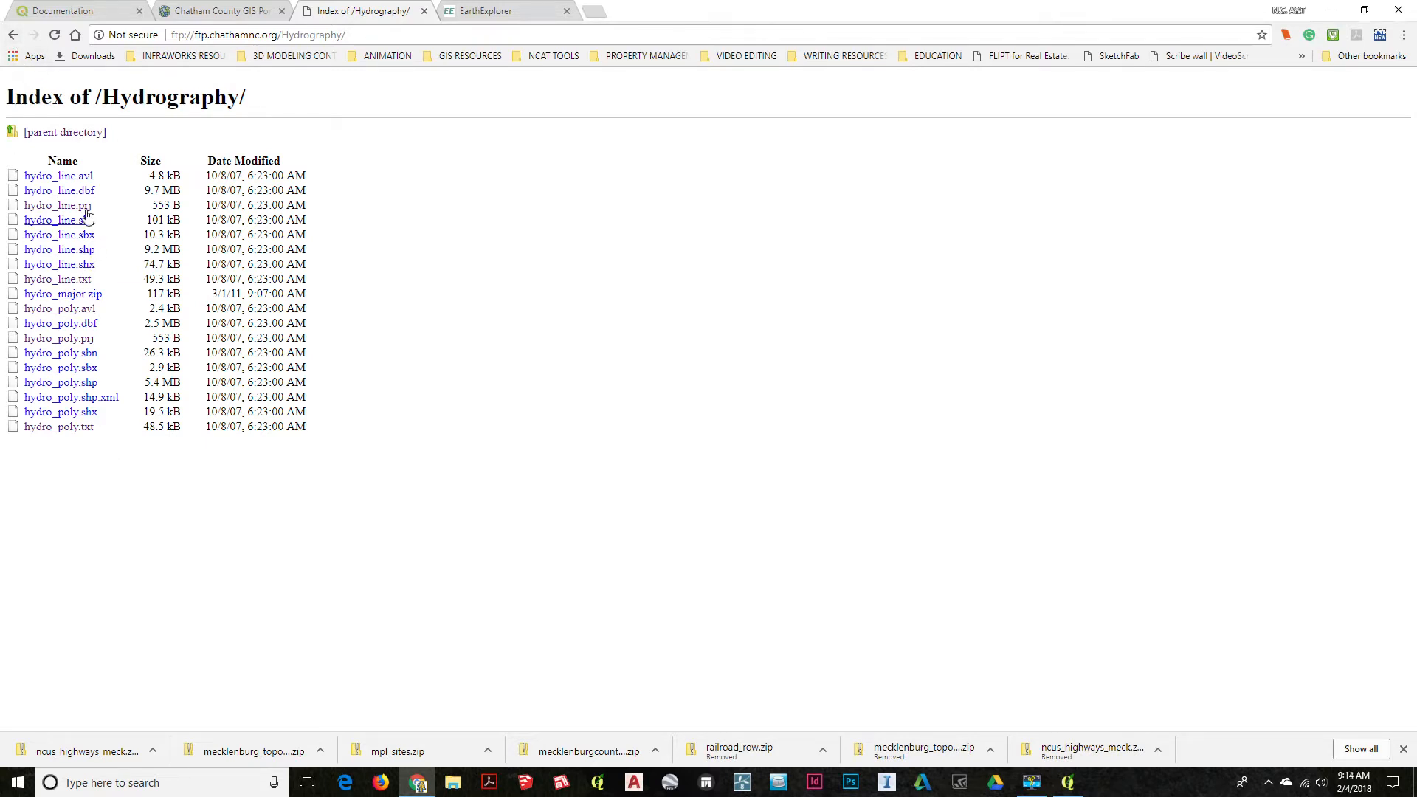
{"action": "left_click", "coordinate": [13, 35]}
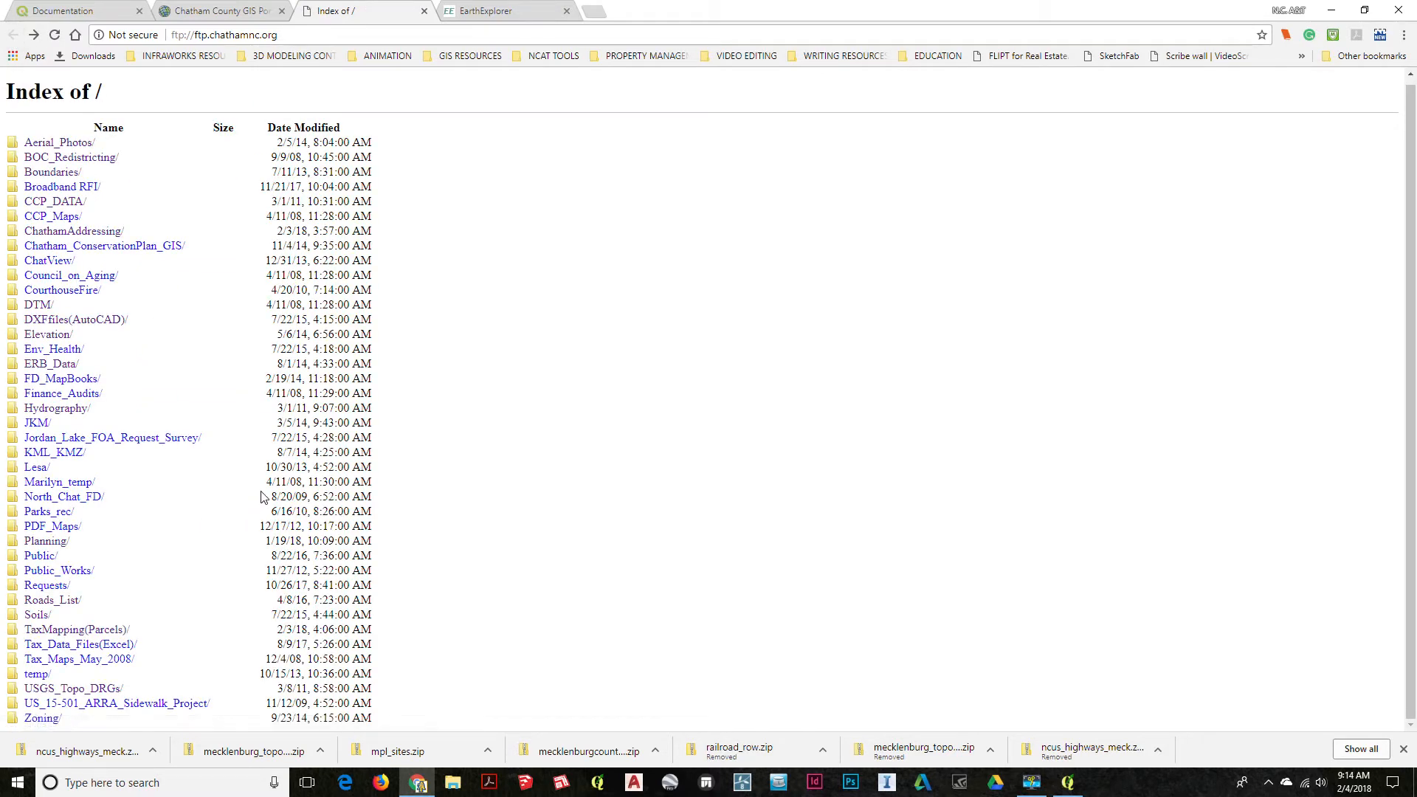
Step: Check the Planning folder down to Subdivision_Zoning_Items and Briar Chapel, and return to the root index
{"action": "left_click", "coordinate": [42, 542]}
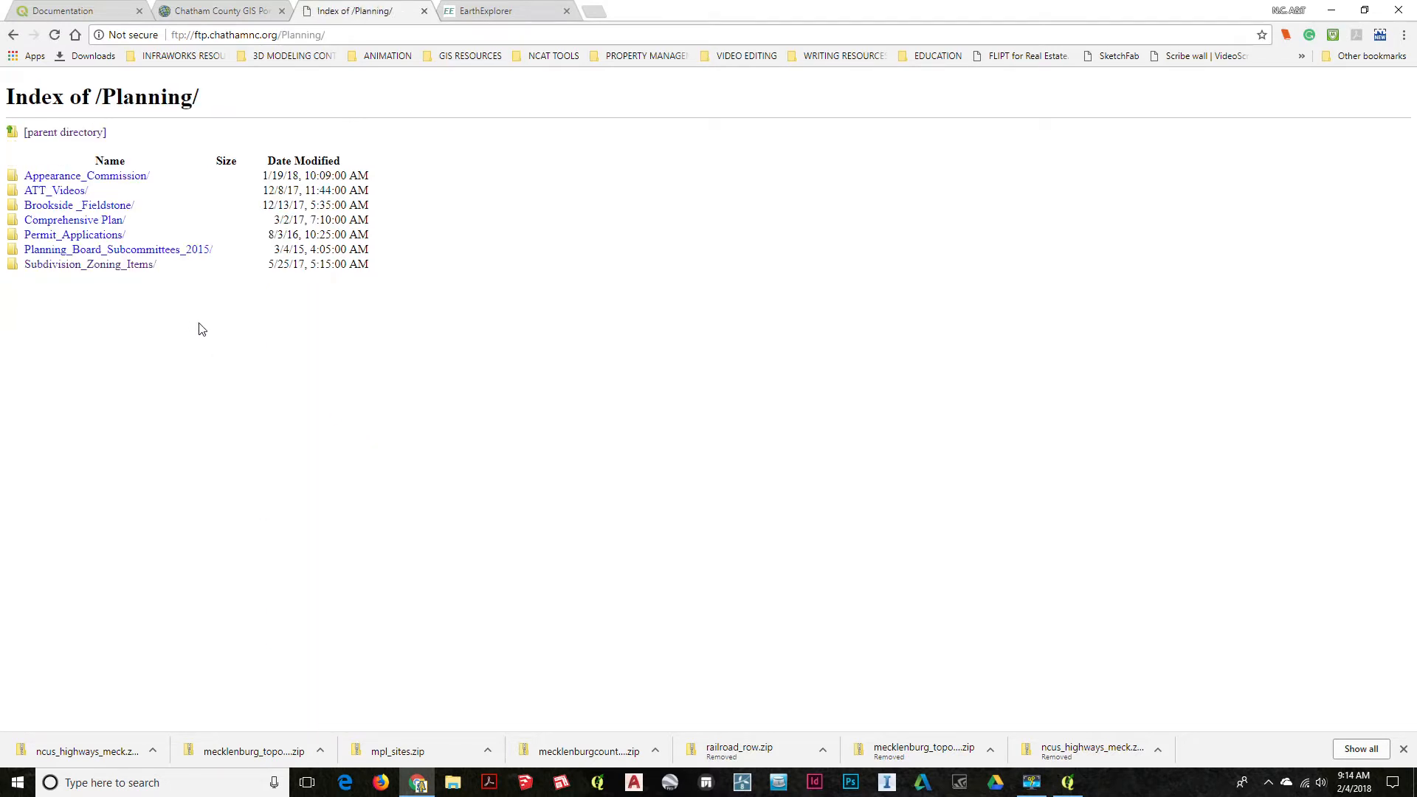
{"action": "left_click", "coordinate": [77, 267]}
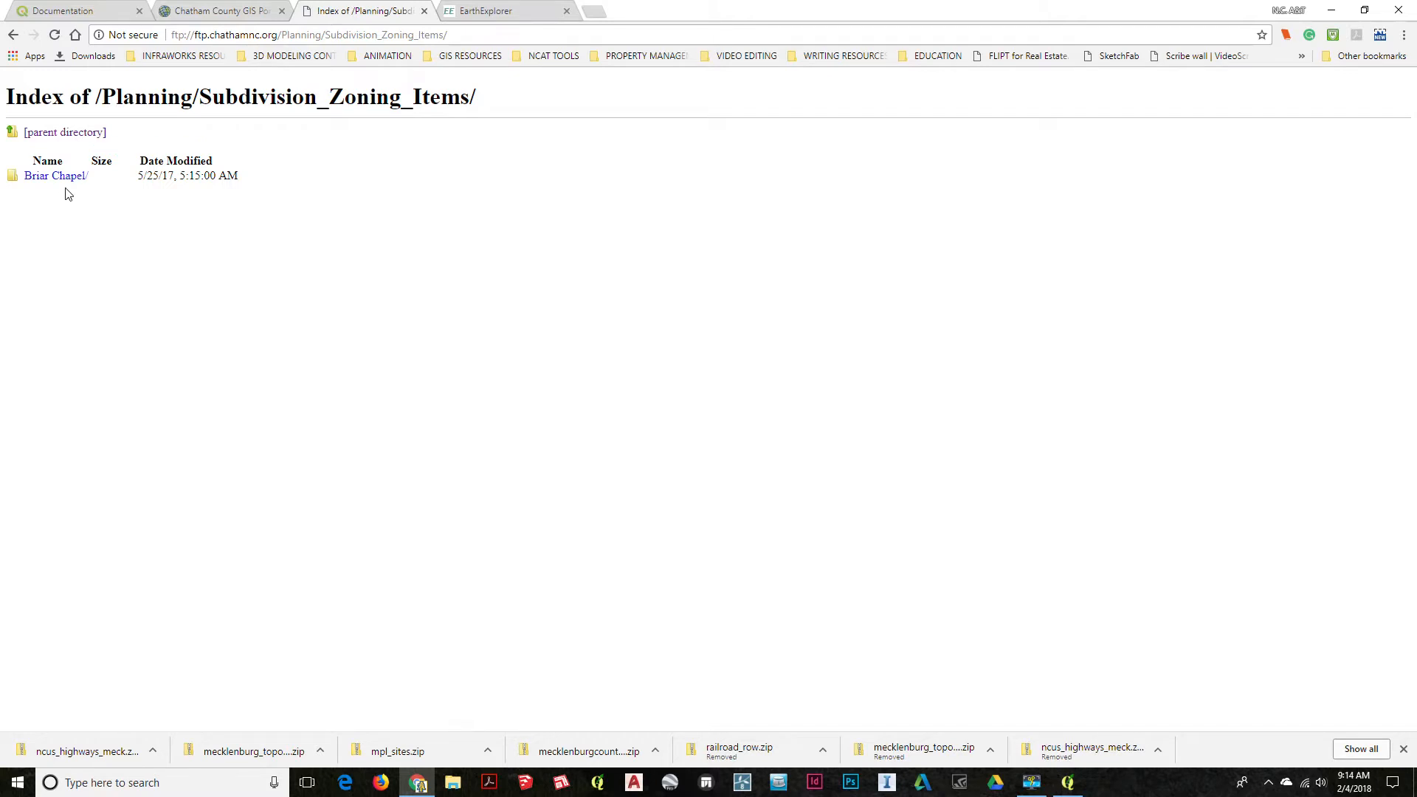
{"action": "left_click", "coordinate": [72, 179]}
{"action": "left_click", "coordinate": [12, 36]}
{"action": "left_click", "coordinate": [12, 37]}
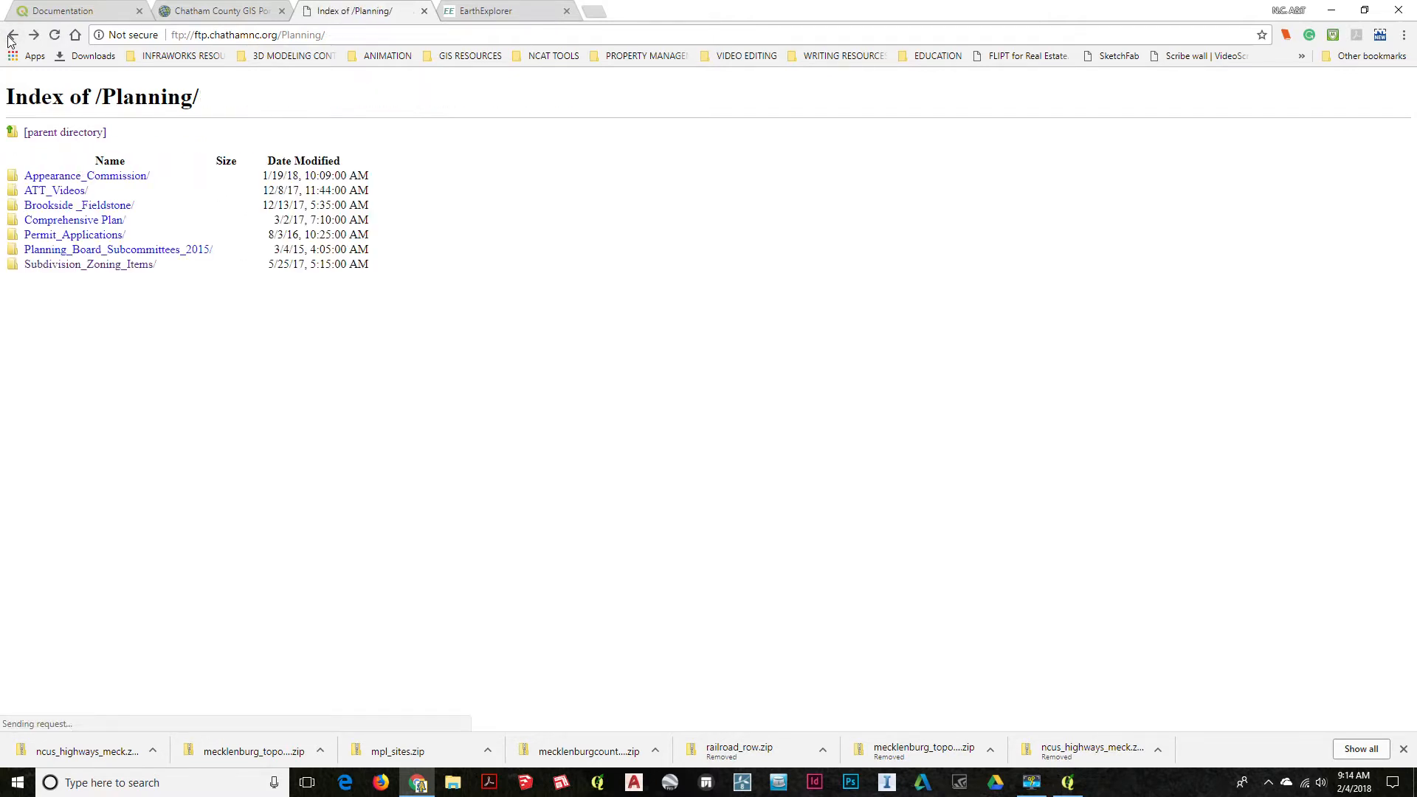
{"action": "left_click", "coordinate": [12, 35]}
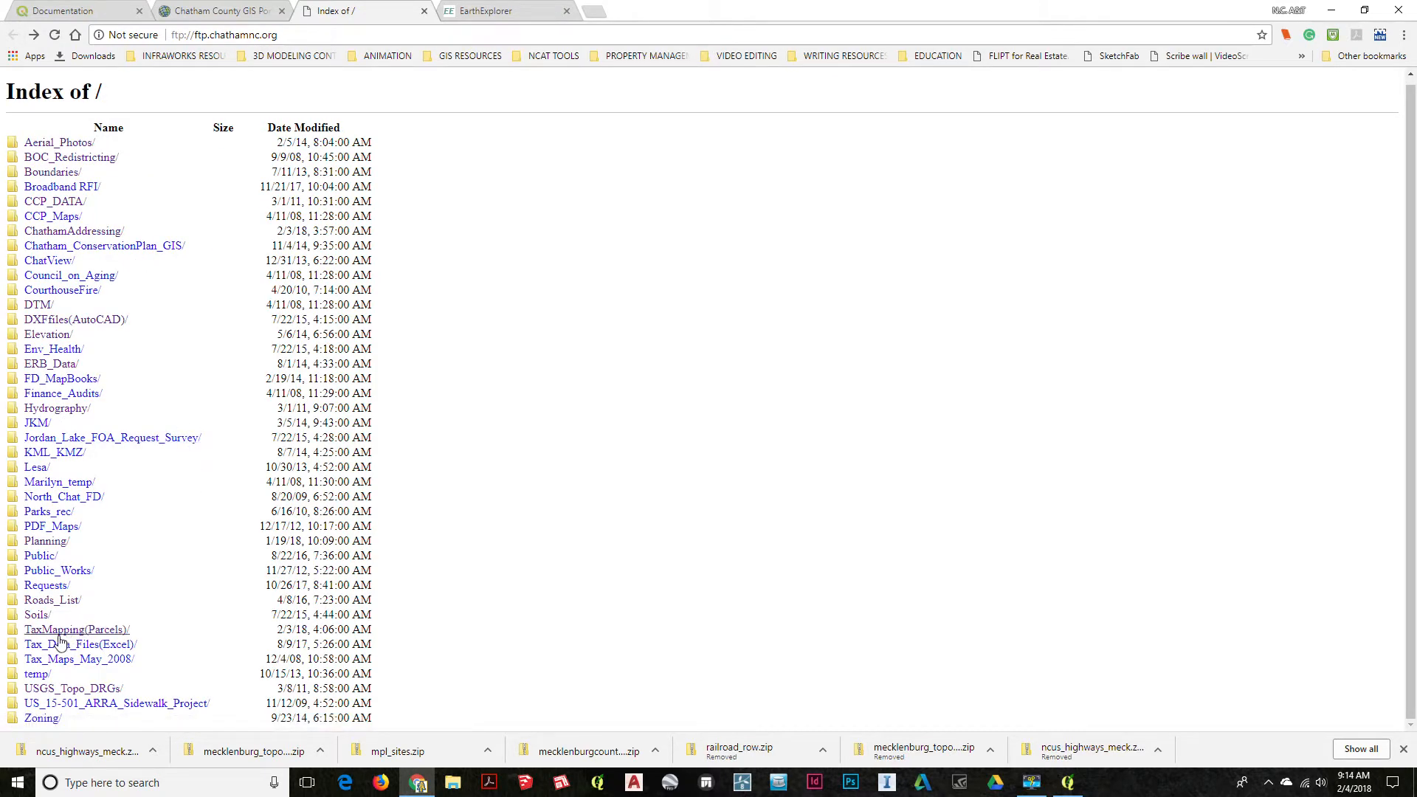
Step: Open the TaxMapping(Parcels) folder, check its Metadata subfolder and download Parcels_withtax_03Feb18.zip
{"action": "left_click", "coordinate": [122, 631]}
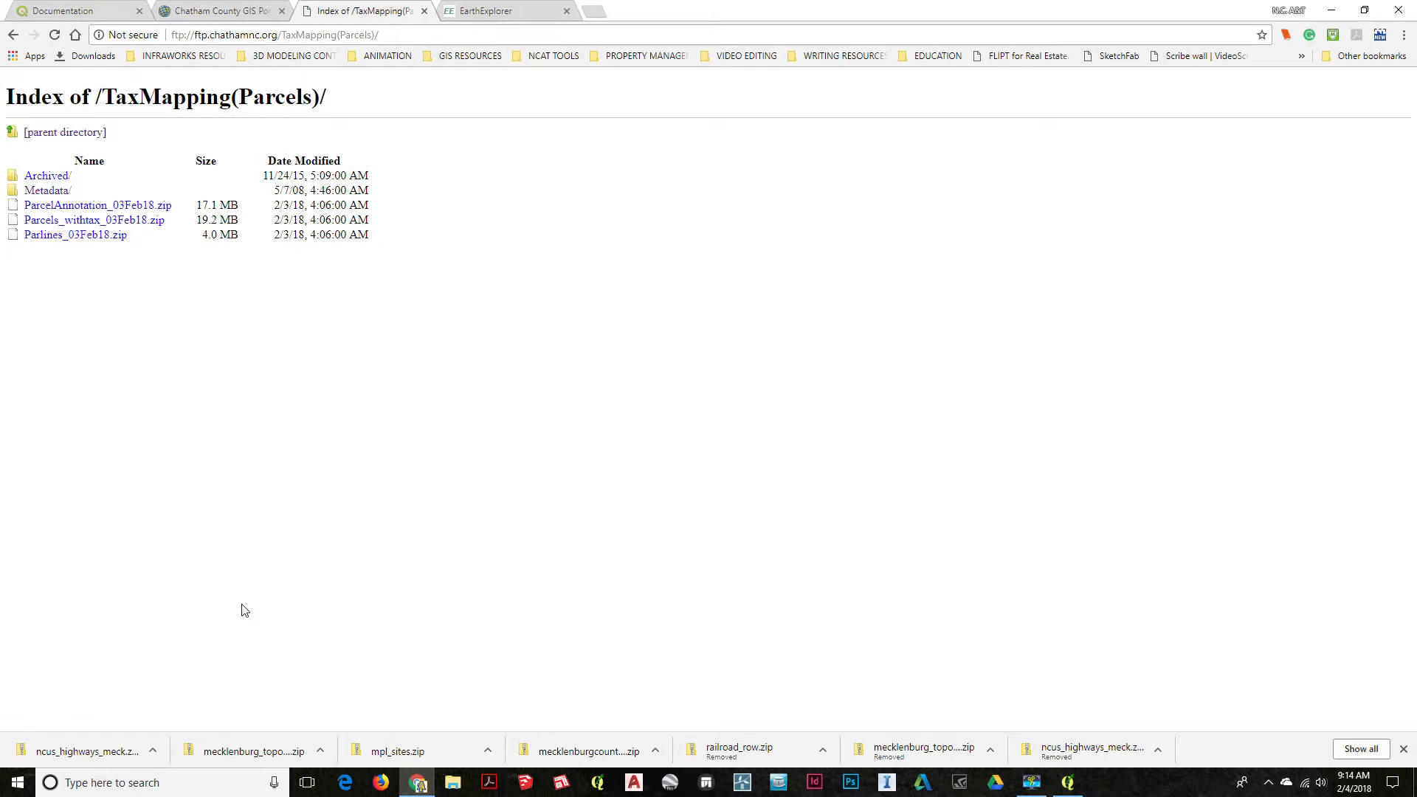
{"action": "left_click", "coordinate": [45, 190]}
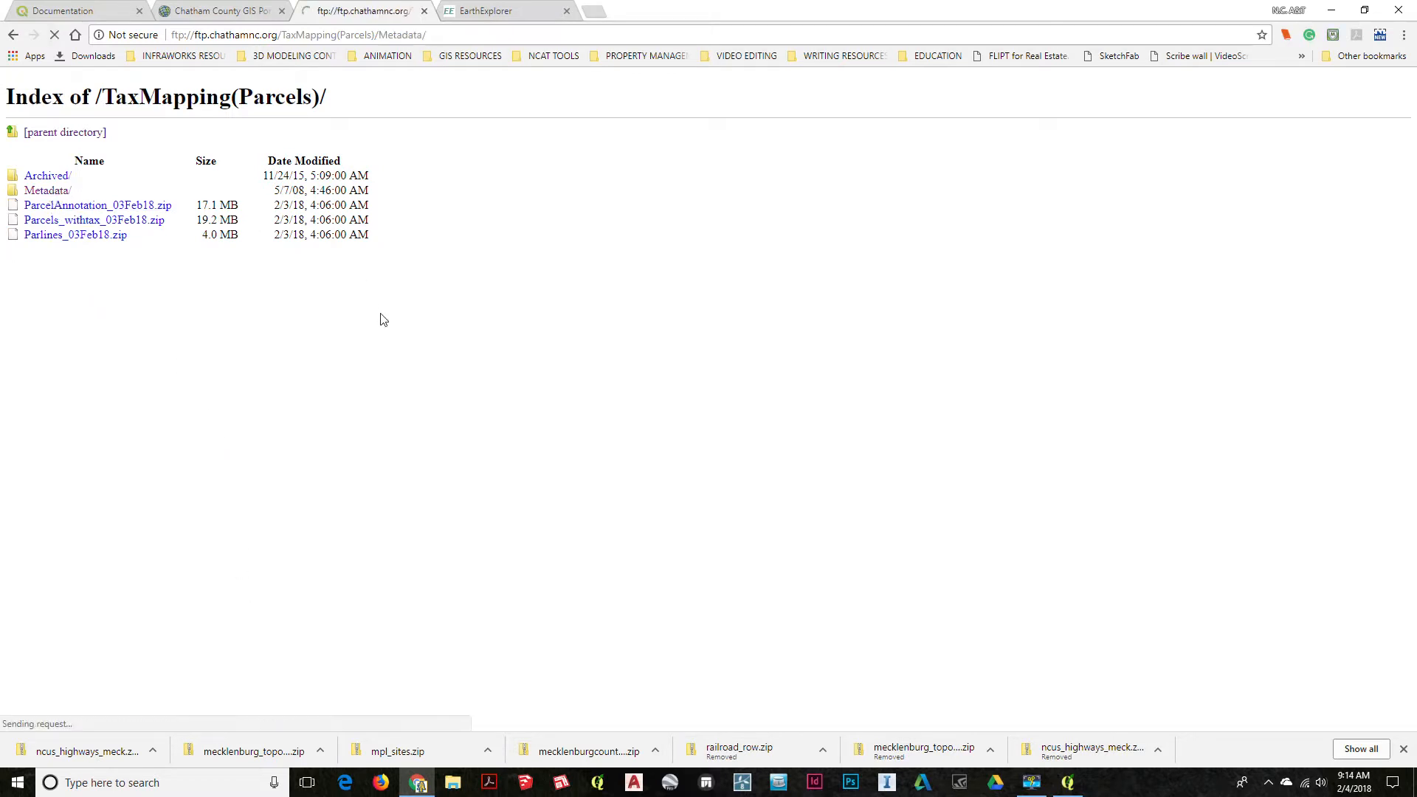
{"action": "left_click", "coordinate": [12, 37]}
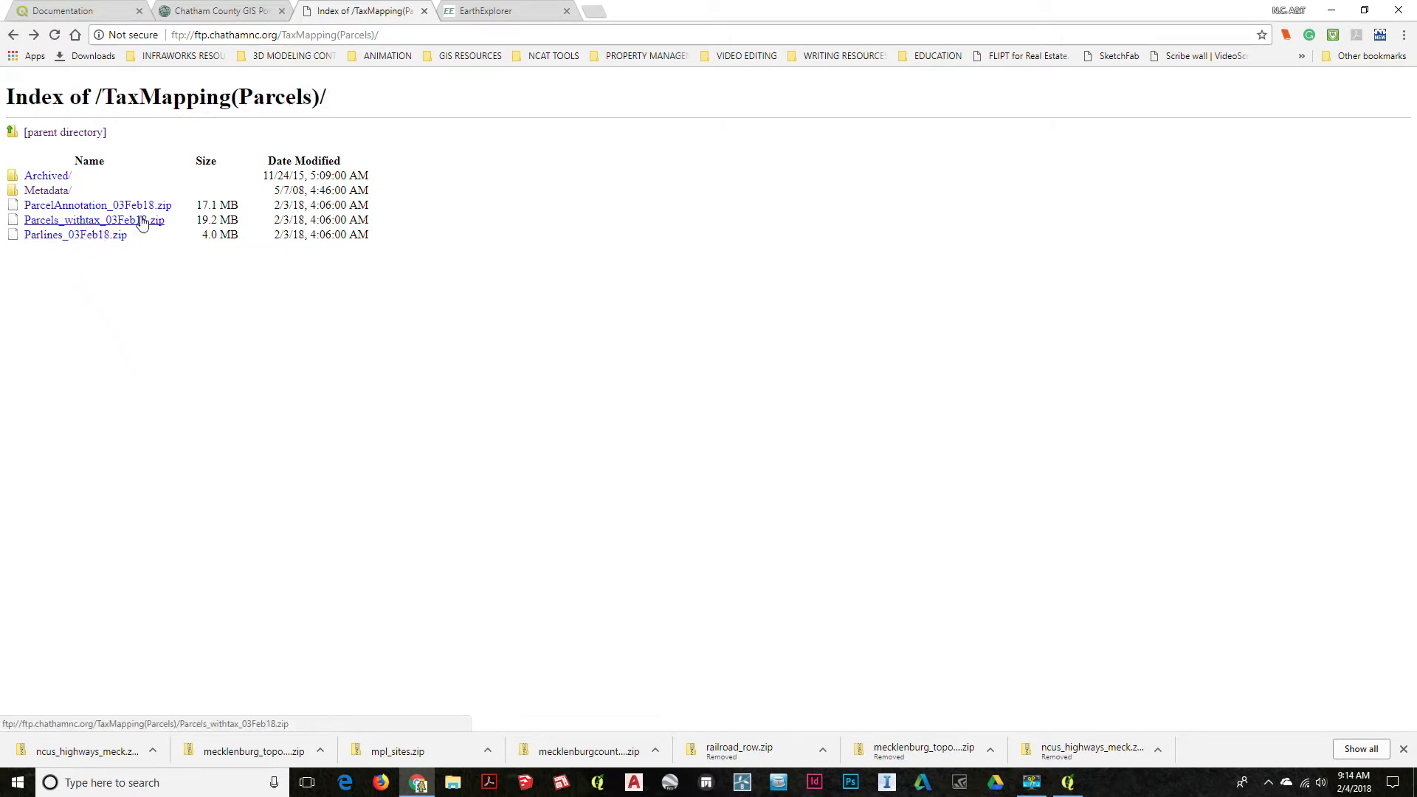
{"action": "left_click", "coordinate": [92, 232]}
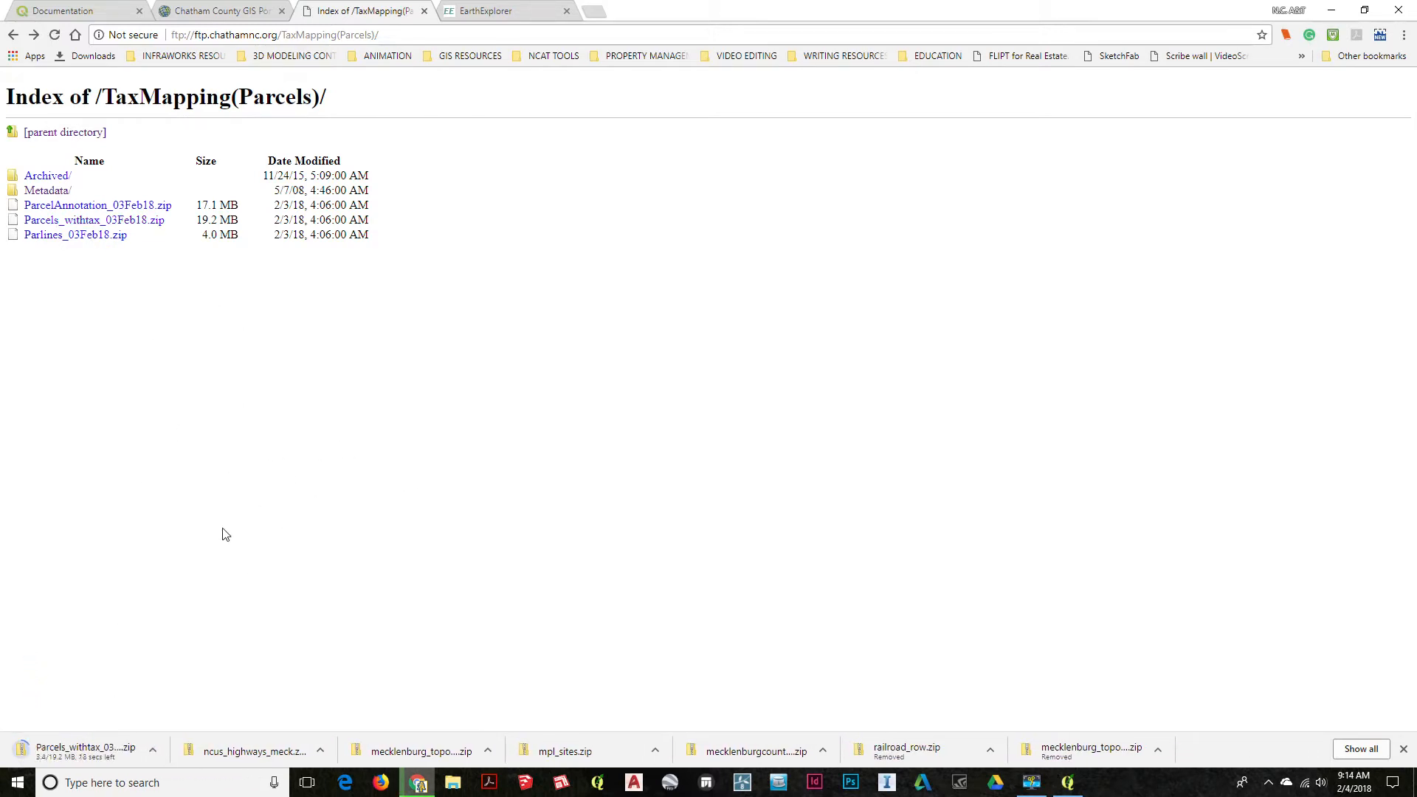
Step: Download Contour_10ft.zip from the FTP site's Elevation folder and return to the root index
{"action": "left_click", "coordinate": [14, 35]}
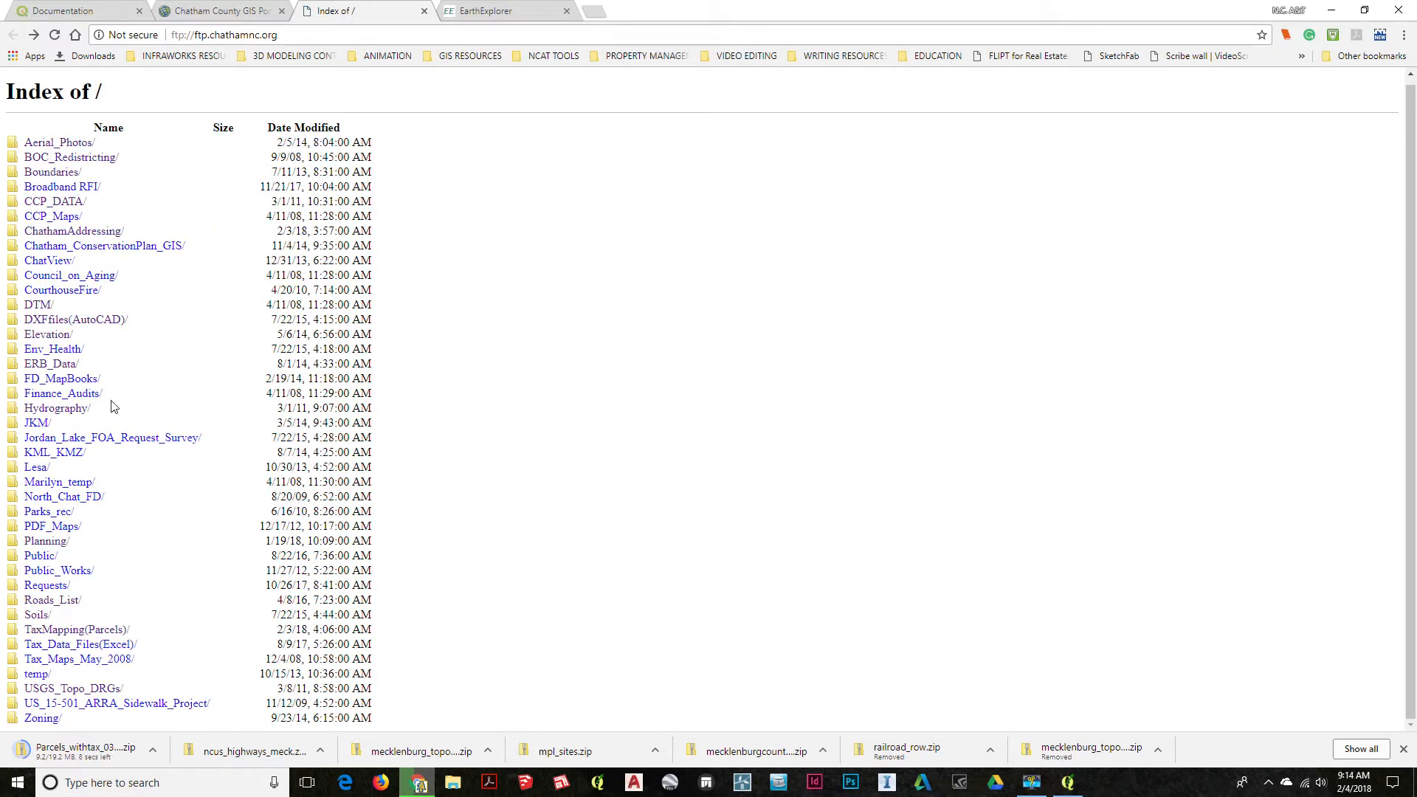
{"action": "left_click", "coordinate": [59, 338]}
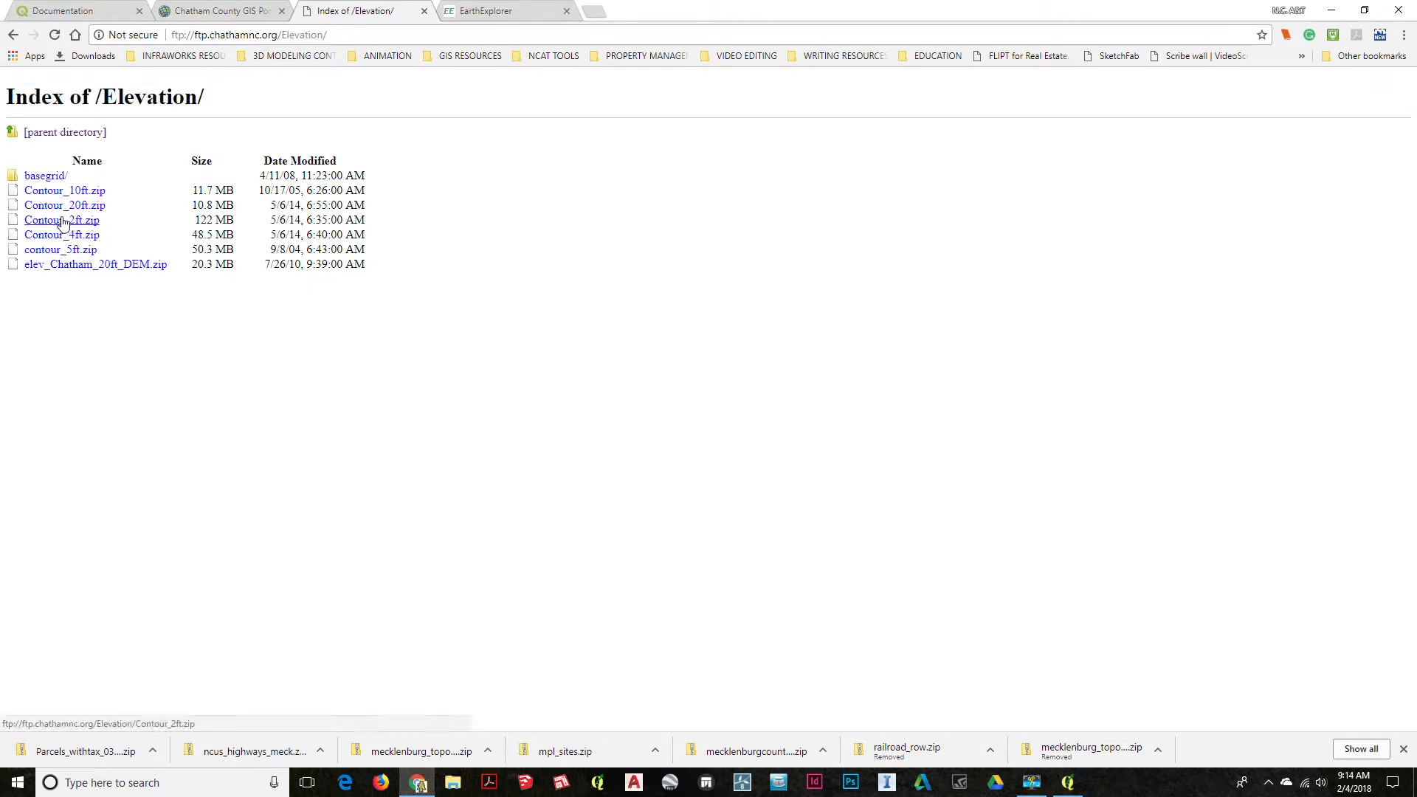
{"action": "left_click", "coordinate": [83, 192]}
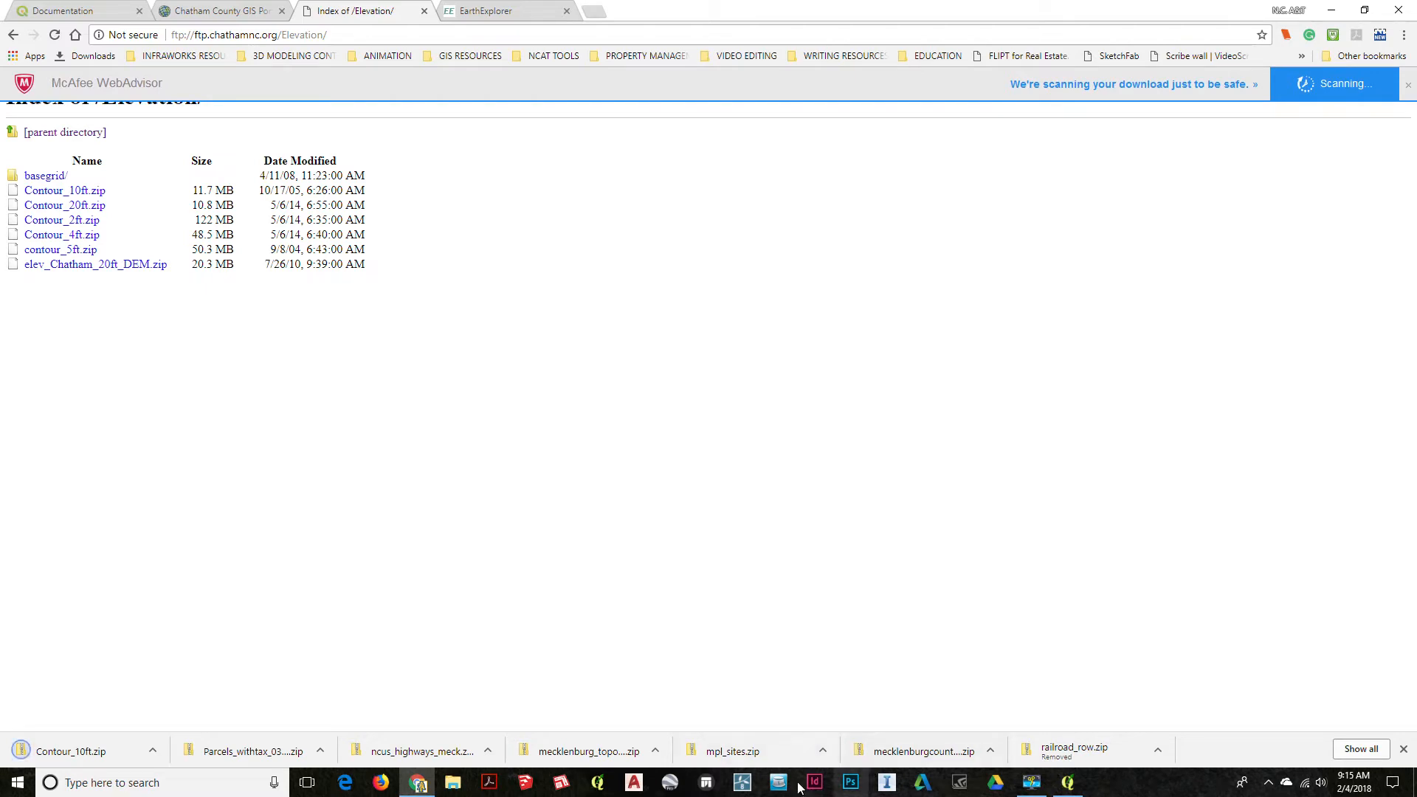
{"action": "left_click", "coordinate": [9, 35]}
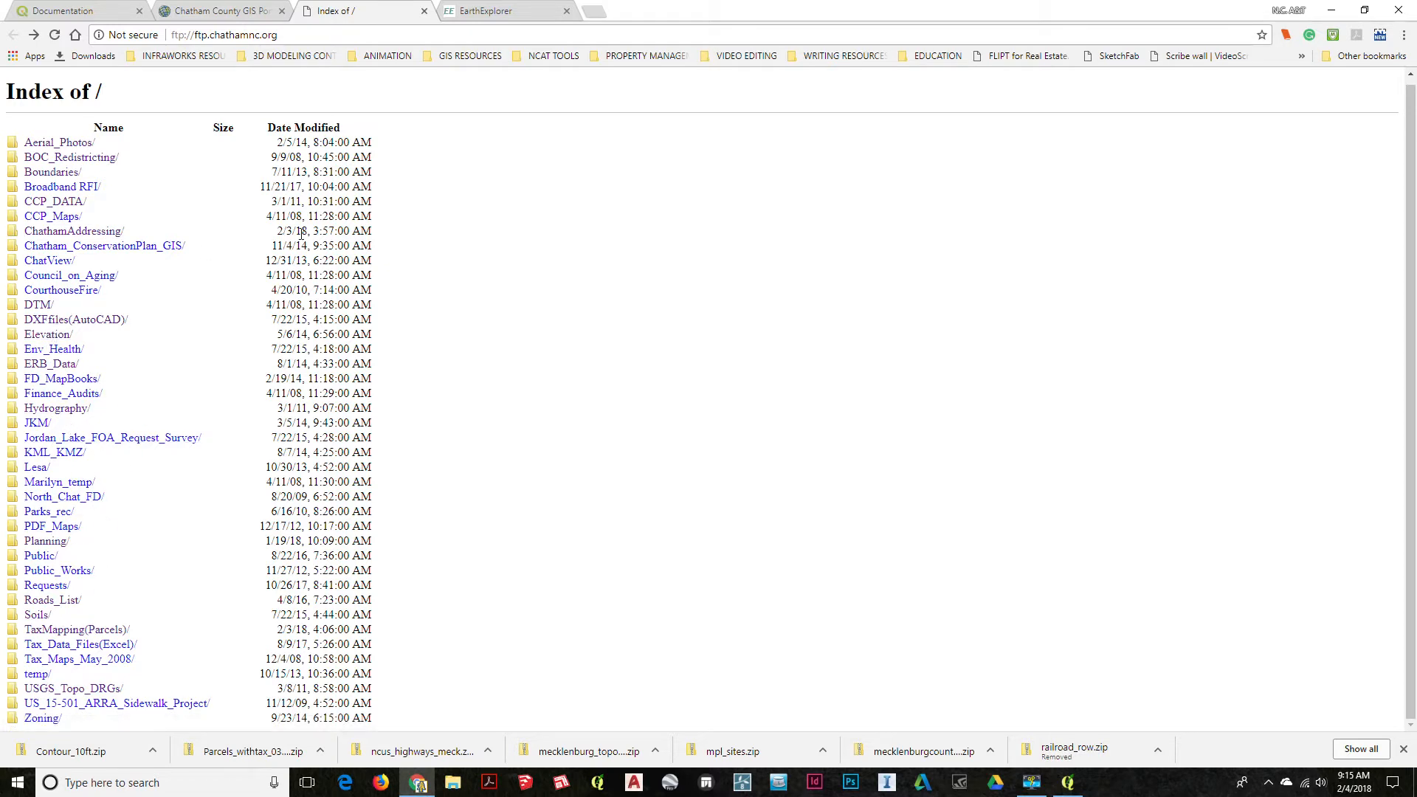
Step: Search the web for guilford county gis data in a new browser tab and open the Gis Data Download page
{"action": "left_click", "coordinate": [594, 11]}
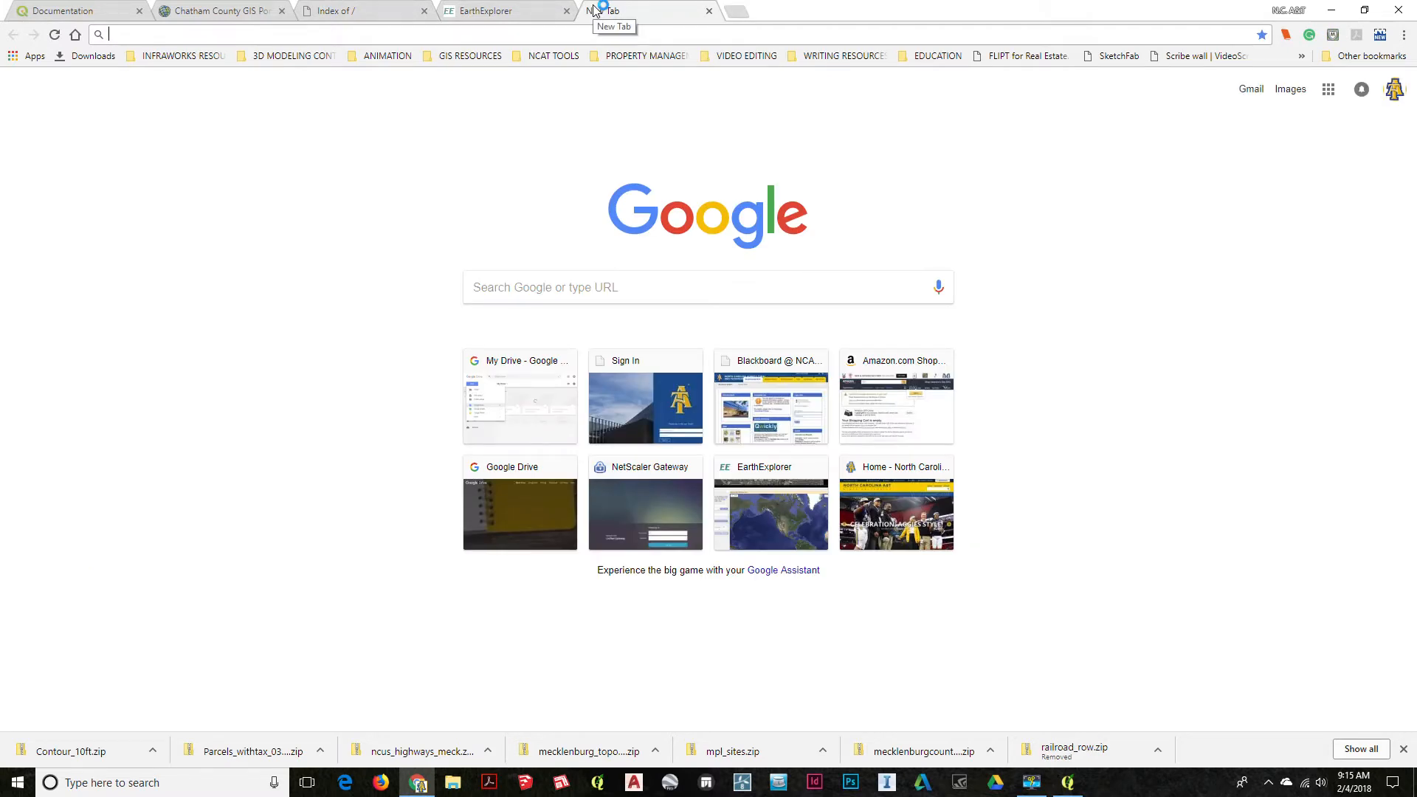
{"action": "type", "text": "guilford county g"}
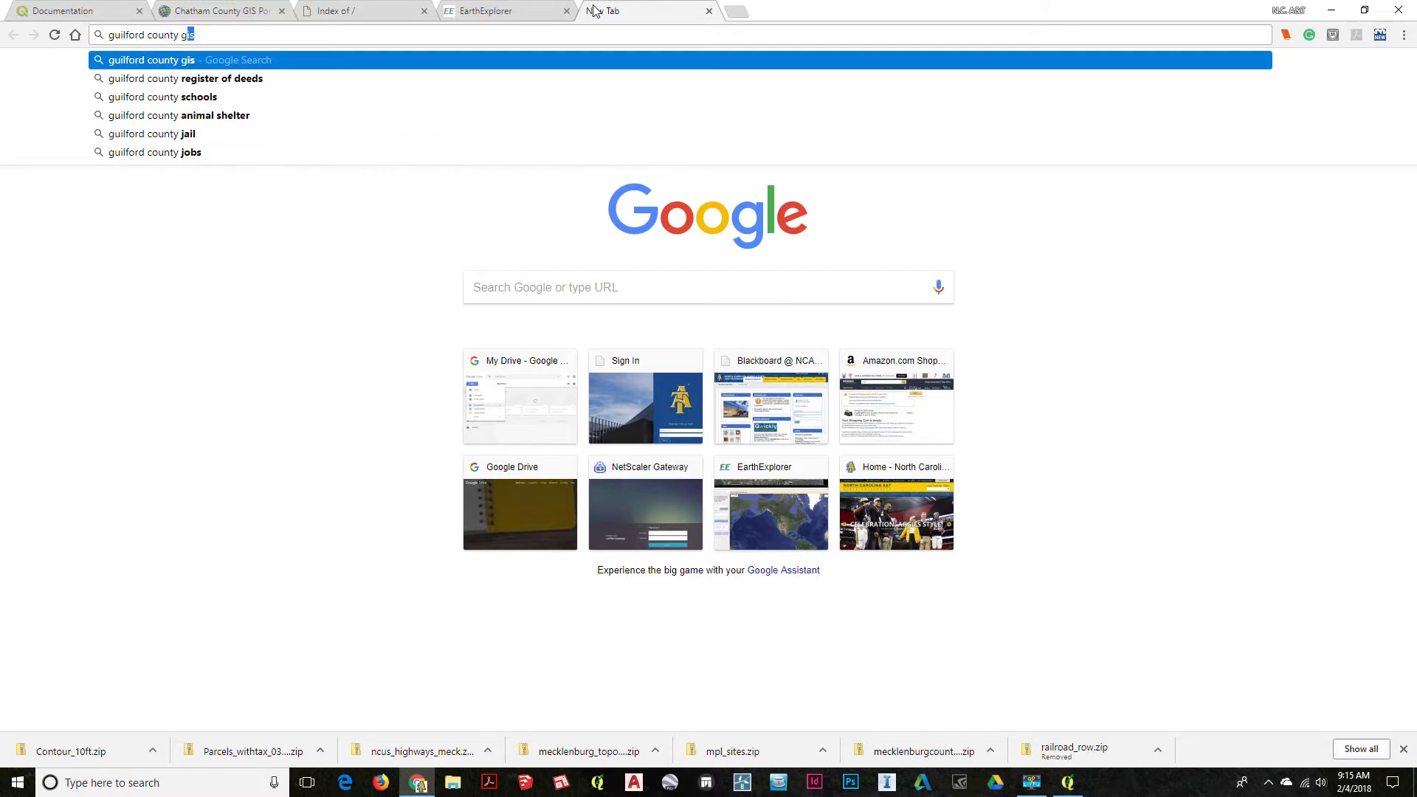
{"action": "type", "text": "is data"}
{"action": "key", "text": "Return"}
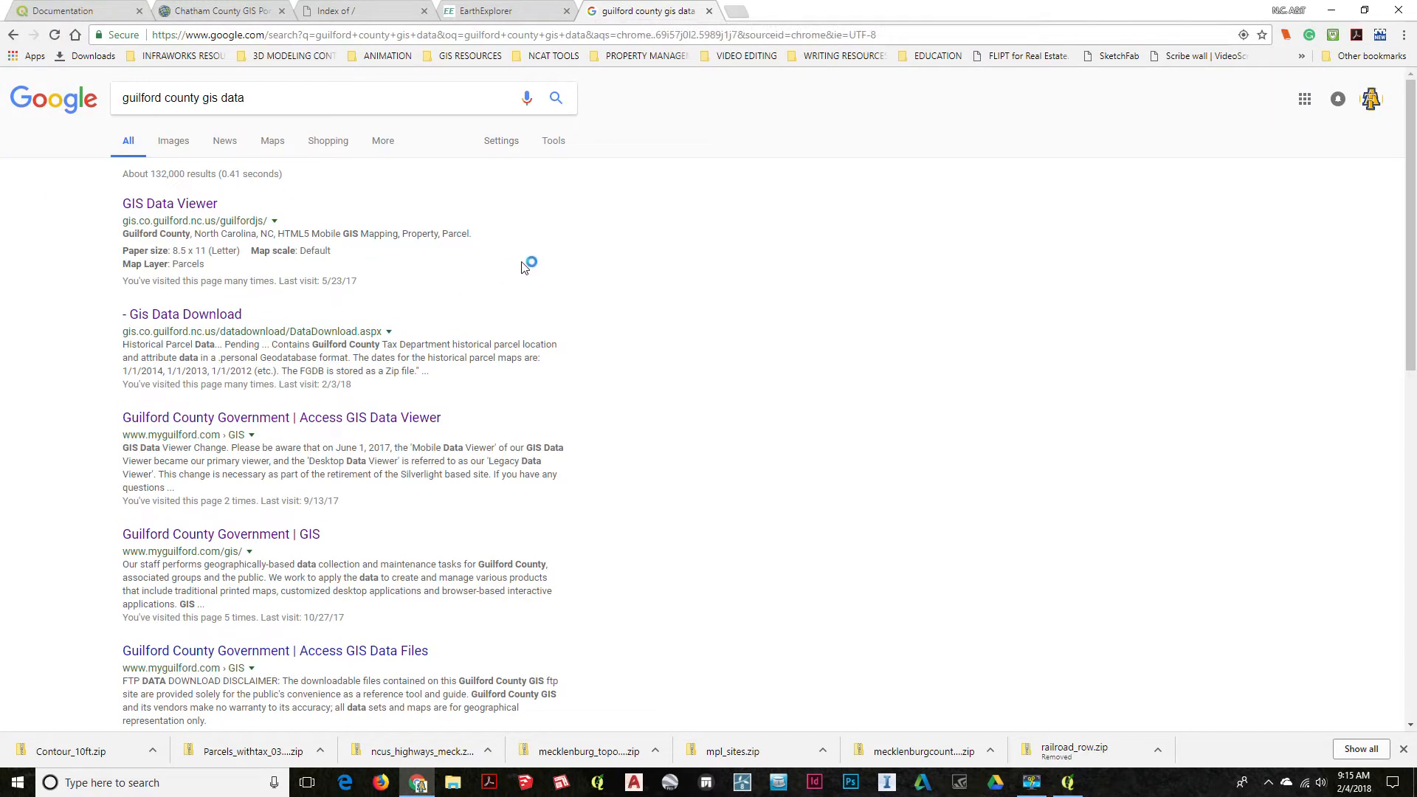
{"action": "left_click", "coordinate": [194, 315]}
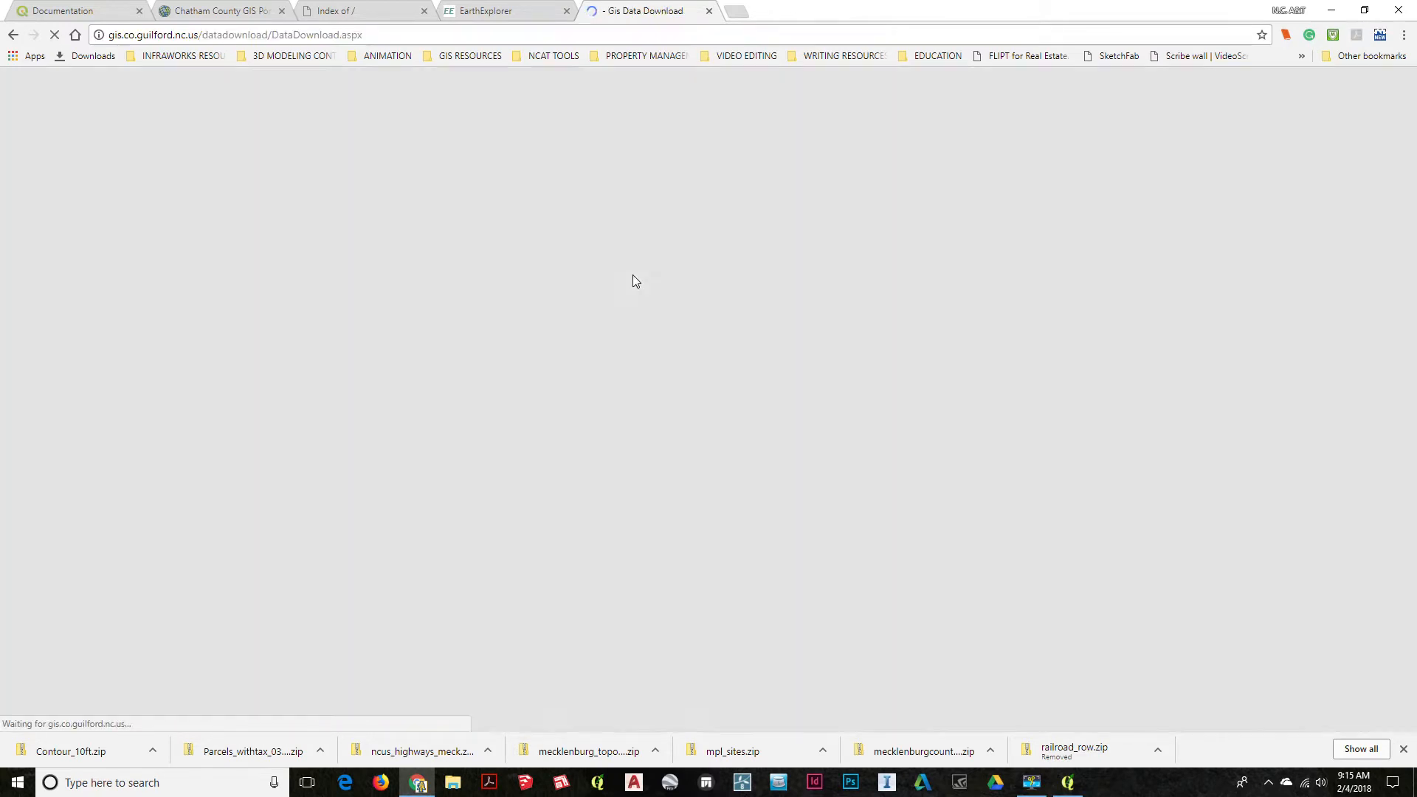
Step: Examine the datasets offered on Guilford County's Data Download page, including streets, parcels, address points and building footprints
{"action": "scroll", "coordinate": [172, 285], "scroll_direction": "down", "scroll_amount": 4}
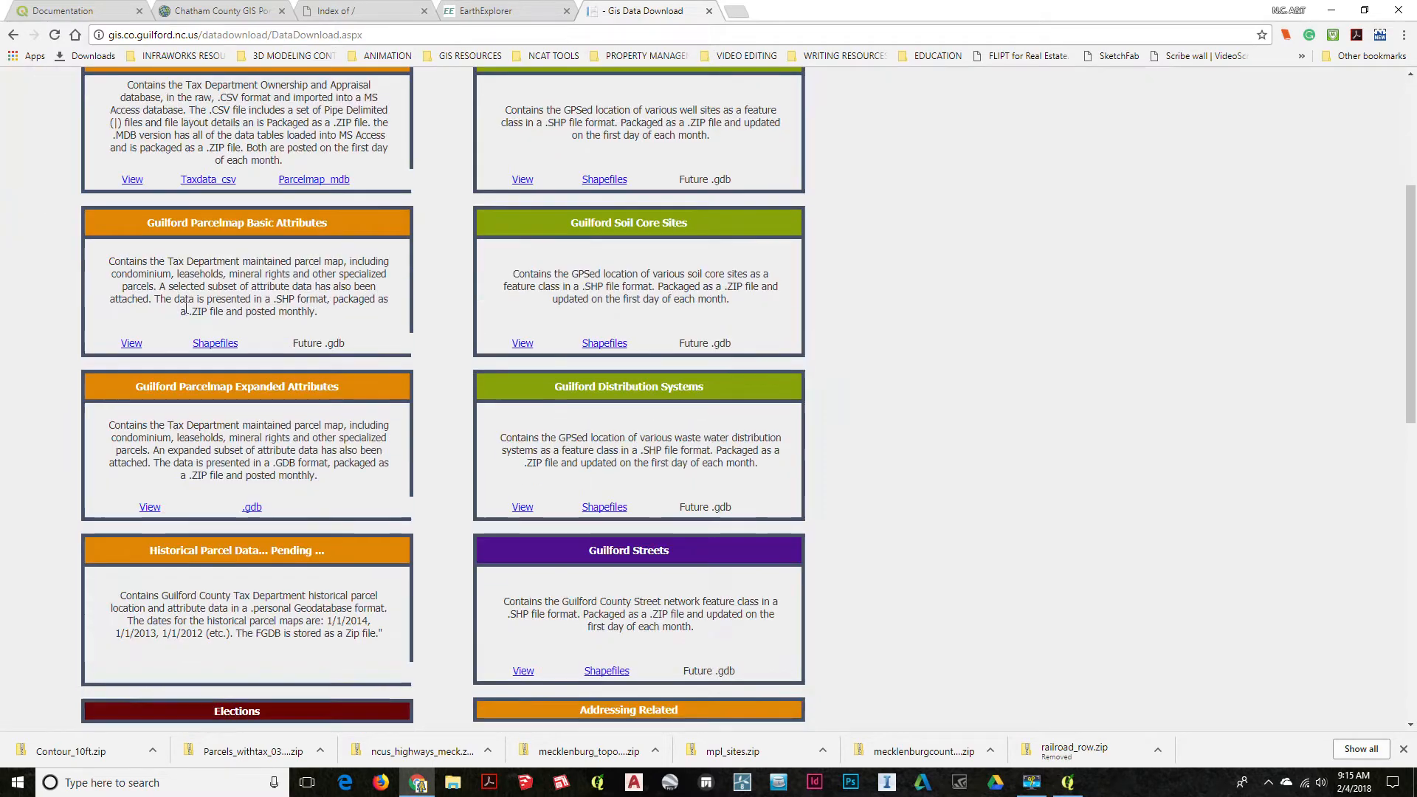
{"action": "scroll", "coordinate": [586, 191], "scroll_direction": "down", "scroll_amount": 10}
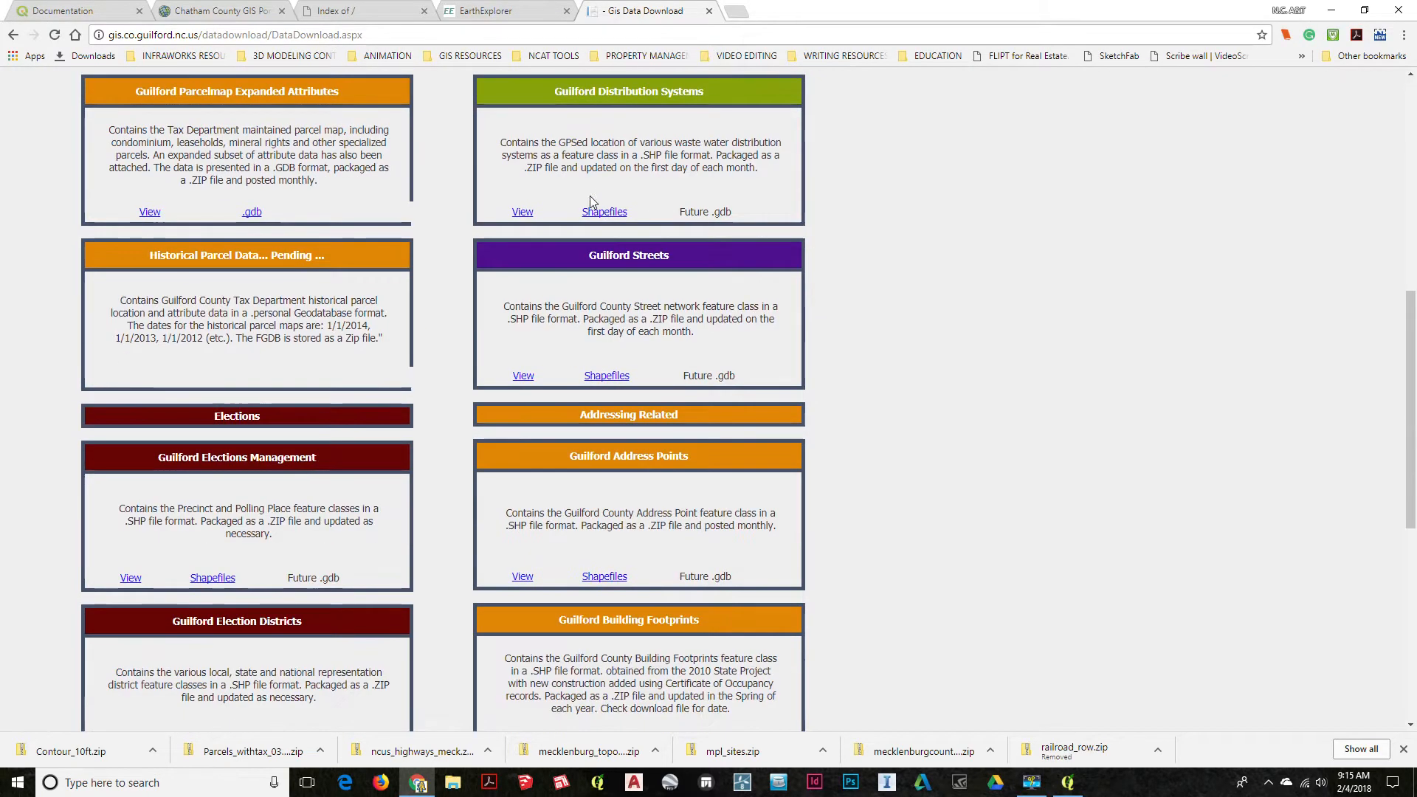
{"action": "scroll", "coordinate": [604, 279], "scroll_direction": "up", "scroll_amount": 4}
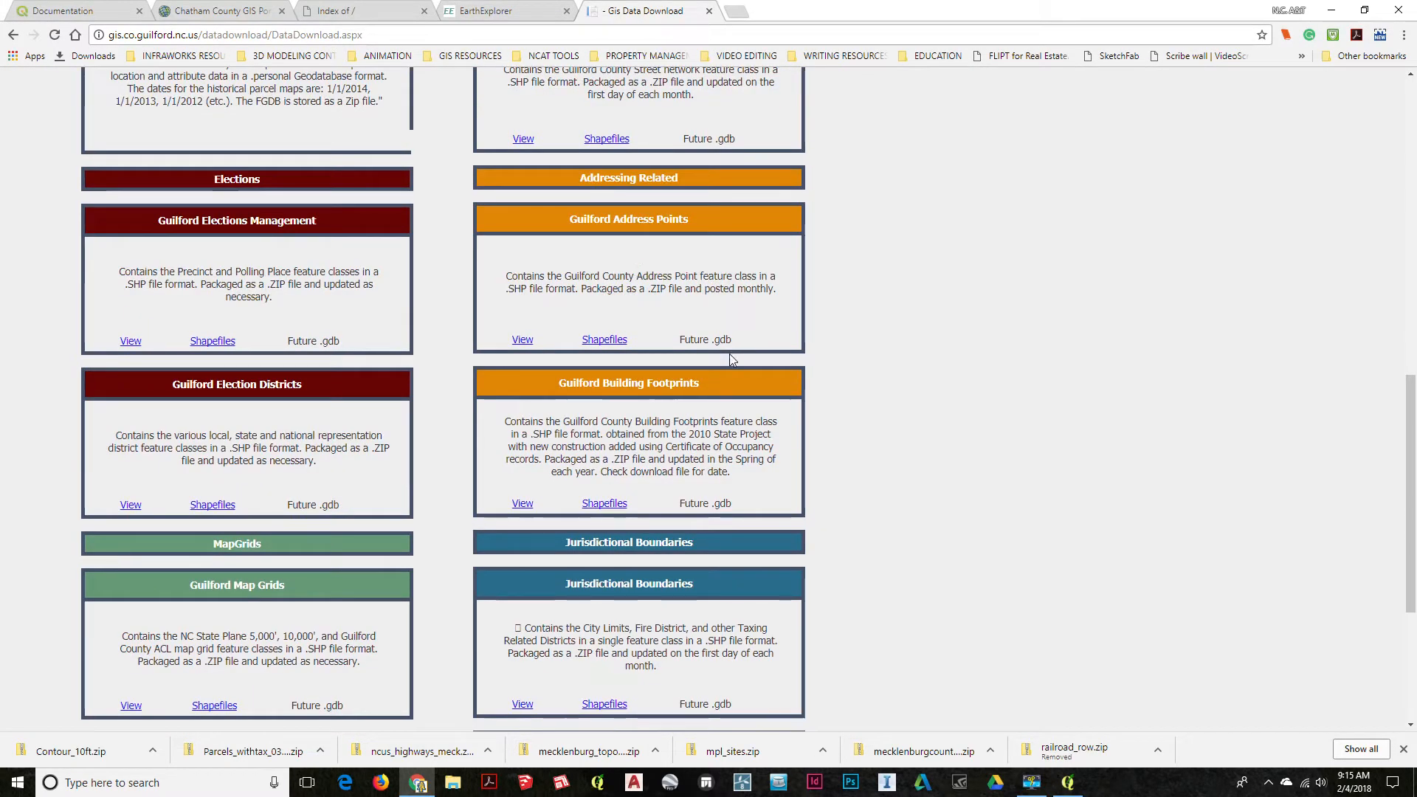
{"action": "left_click_drag", "start_coordinate": [555, 381], "coordinate": [747, 403]}
{"action": "left_click", "coordinate": [639, 392]}
{"action": "scroll", "coordinate": [356, 307], "scroll_direction": "up", "scroll_amount": 4}
{"action": "scroll", "coordinate": [356, 307], "scroll_direction": "up", "scroll_amount": 7}
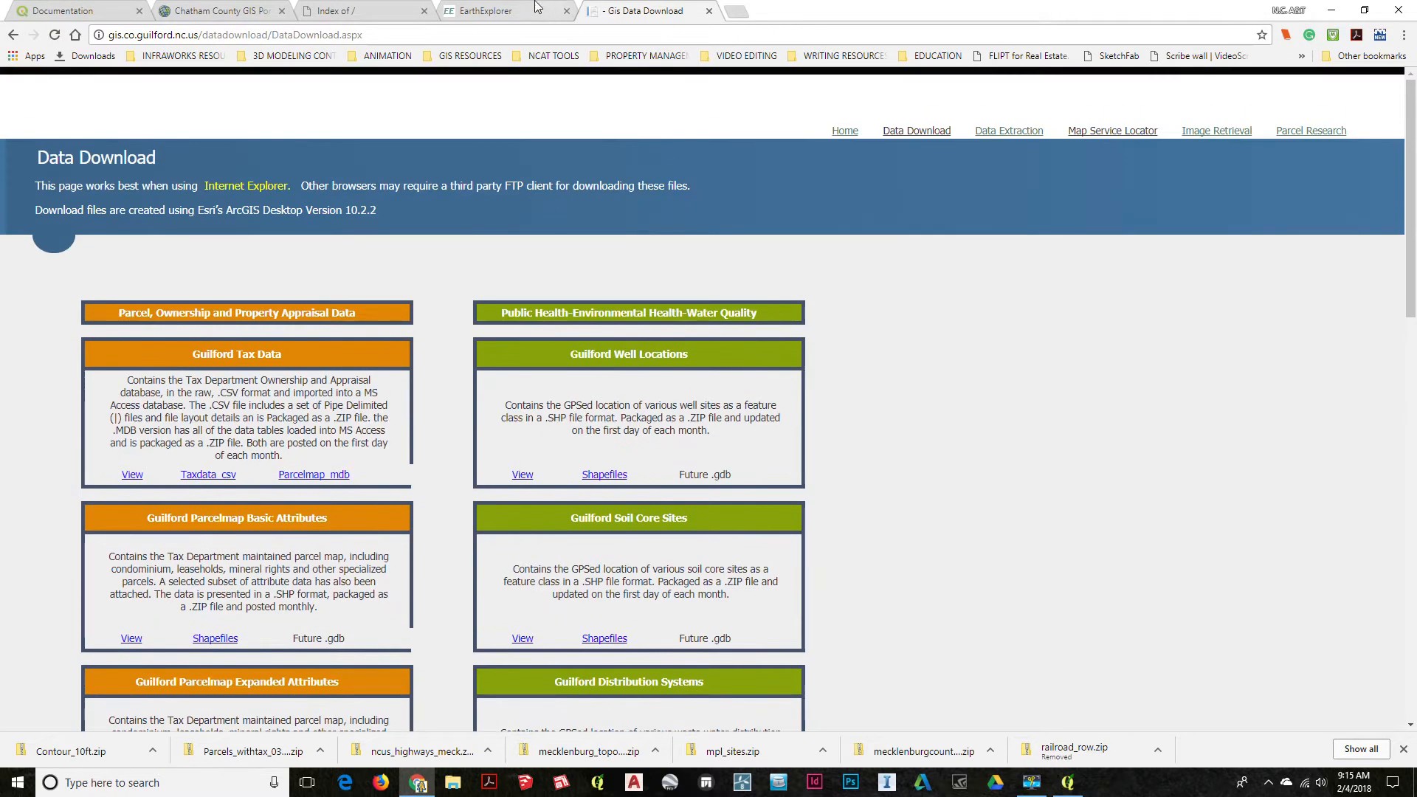
Step: View the USGS EarthExplorer page and return to the Chatham County FTP root index
{"action": "left_click", "coordinate": [509, 10]}
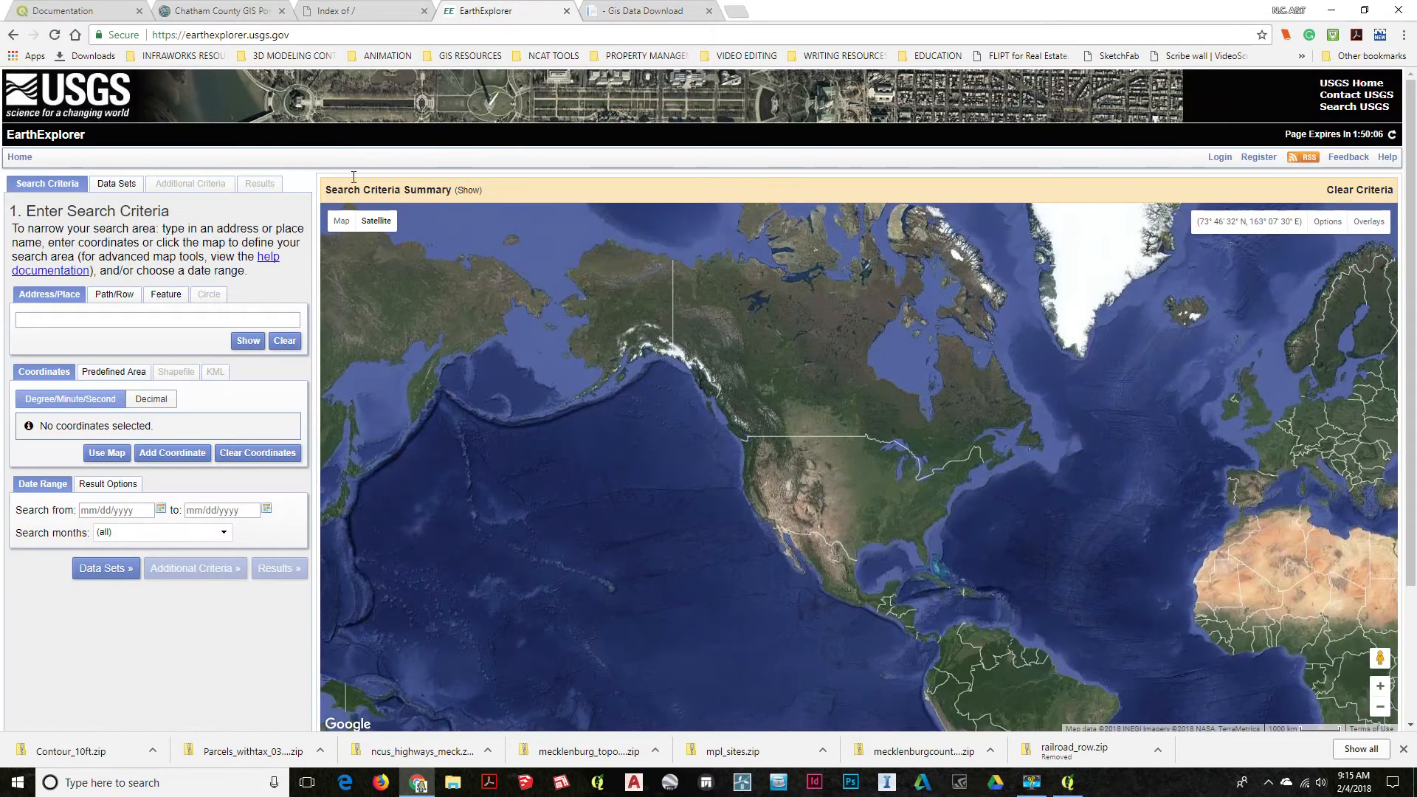
{"action": "left_click", "coordinate": [356, 10]}
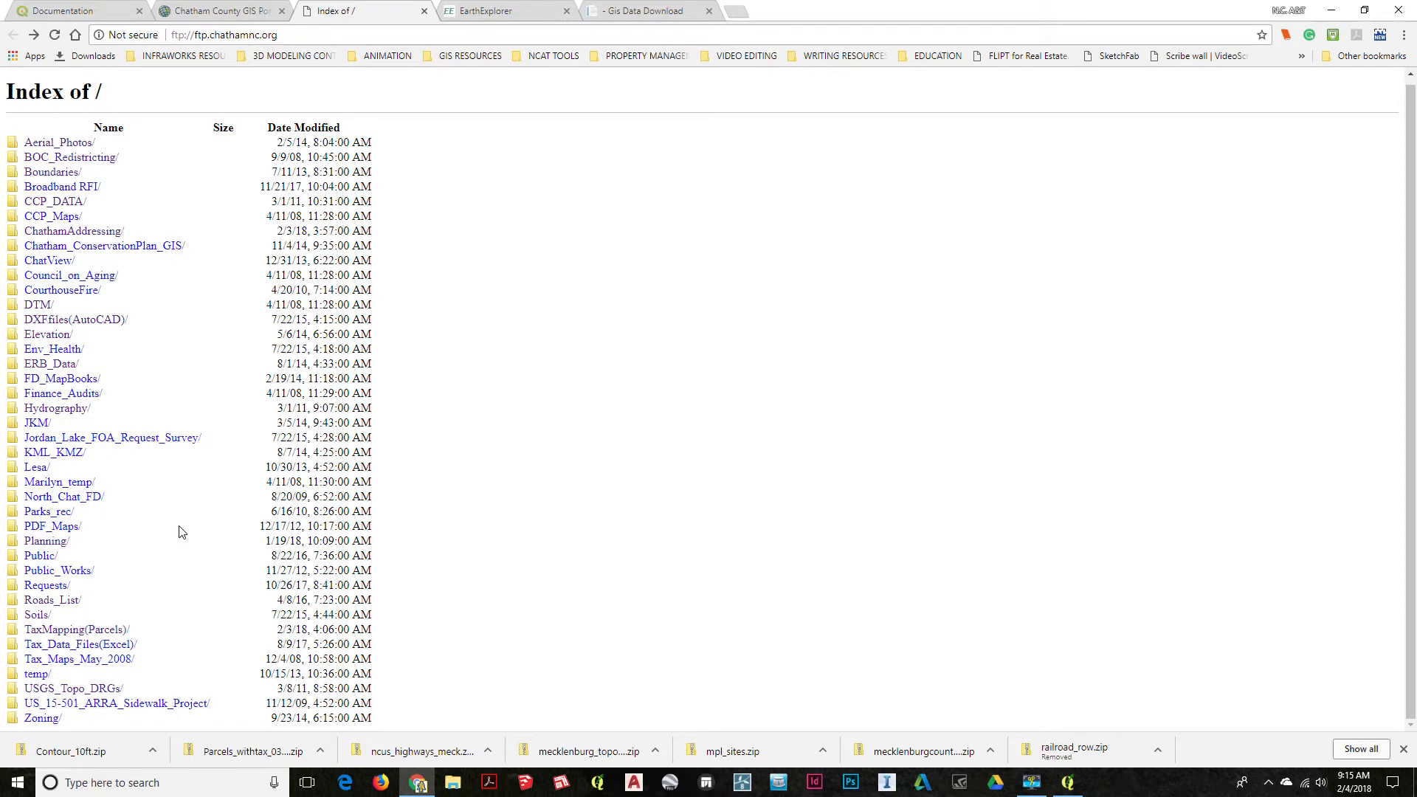
{"action": "scroll", "coordinate": [178, 539], "scroll_direction": "up", "scroll_amount": 1}
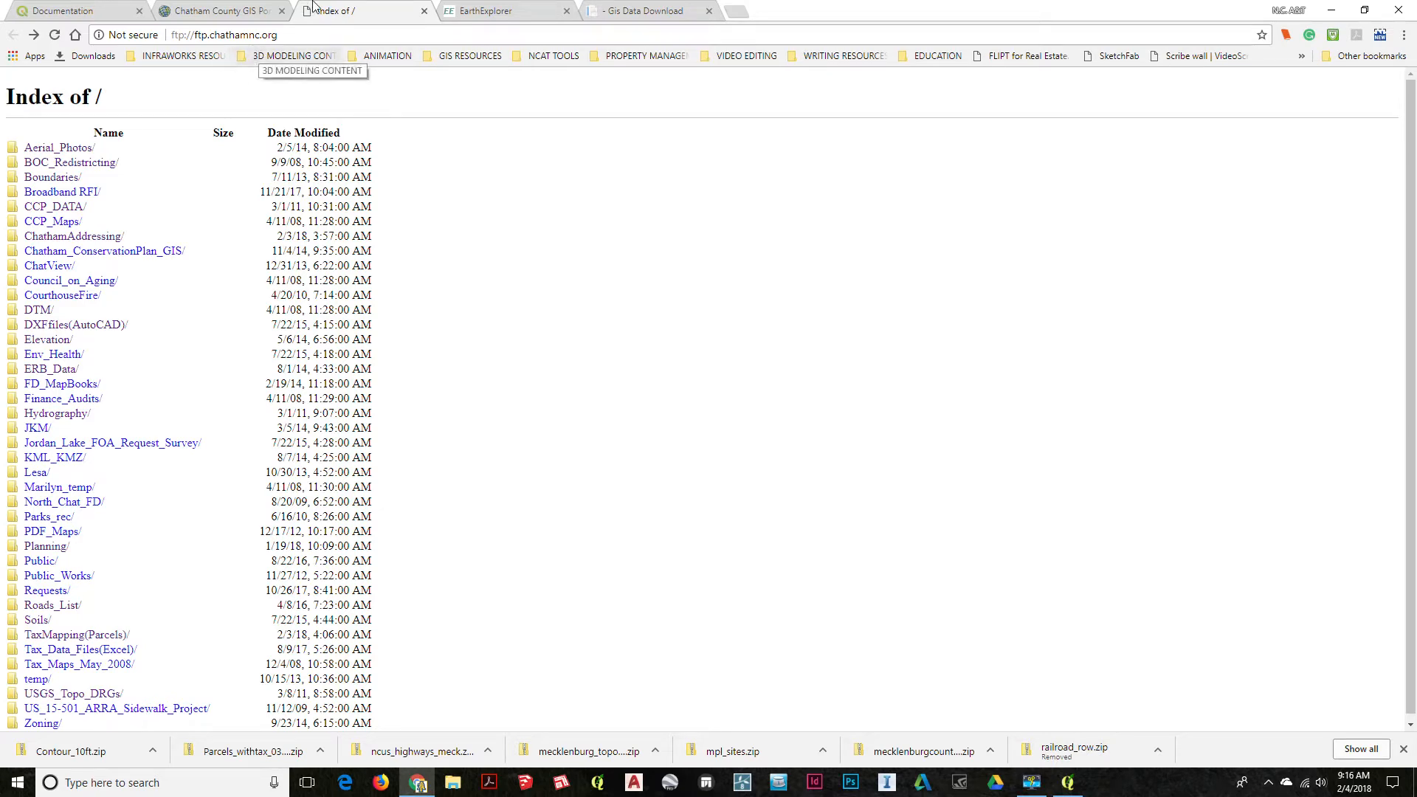
Step: Switch to File Explorer and extract the Contour_10ft zip file in Downloads to its own Contour_10ft folder
{"action": "left_click", "coordinate": [1332, 10]}
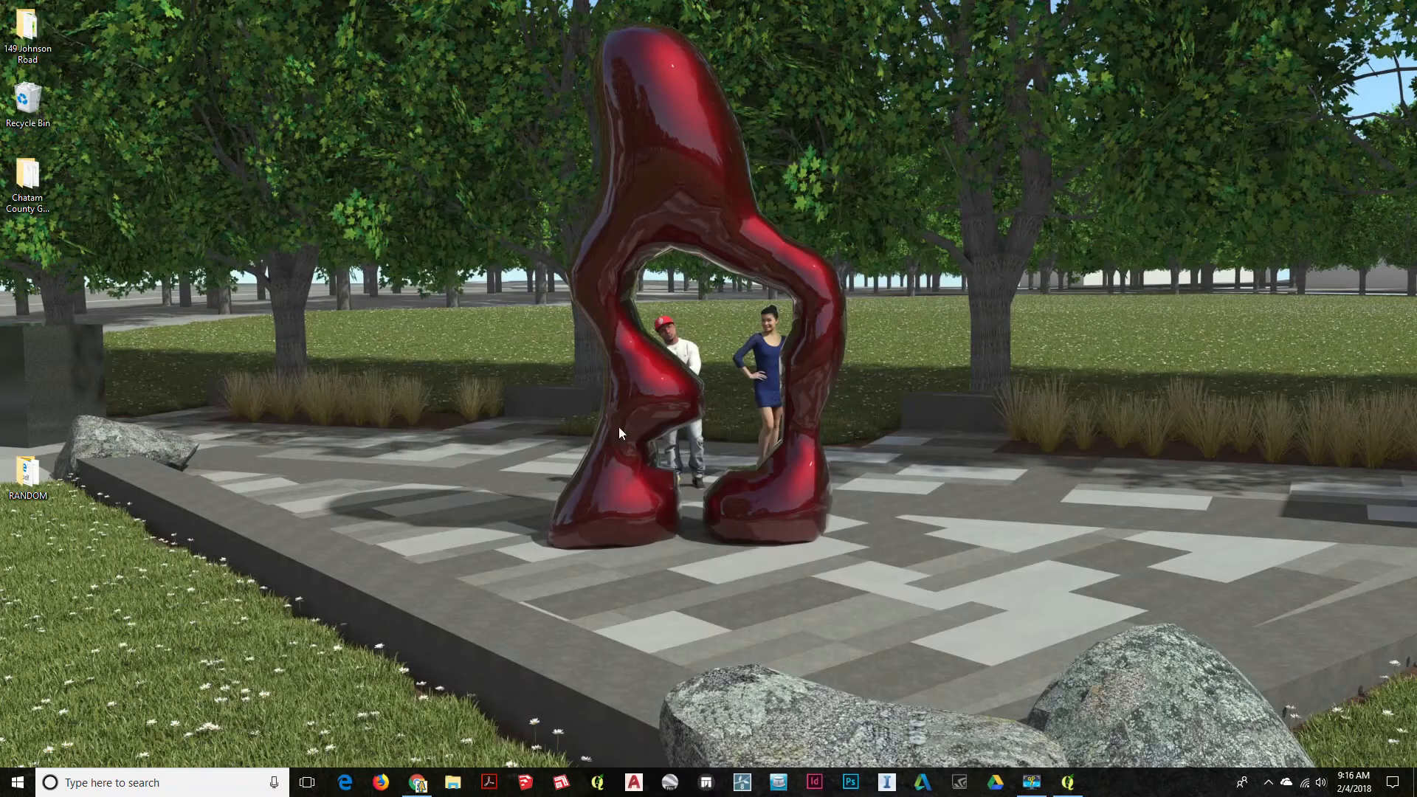
{"action": "left_click", "coordinate": [452, 782]}
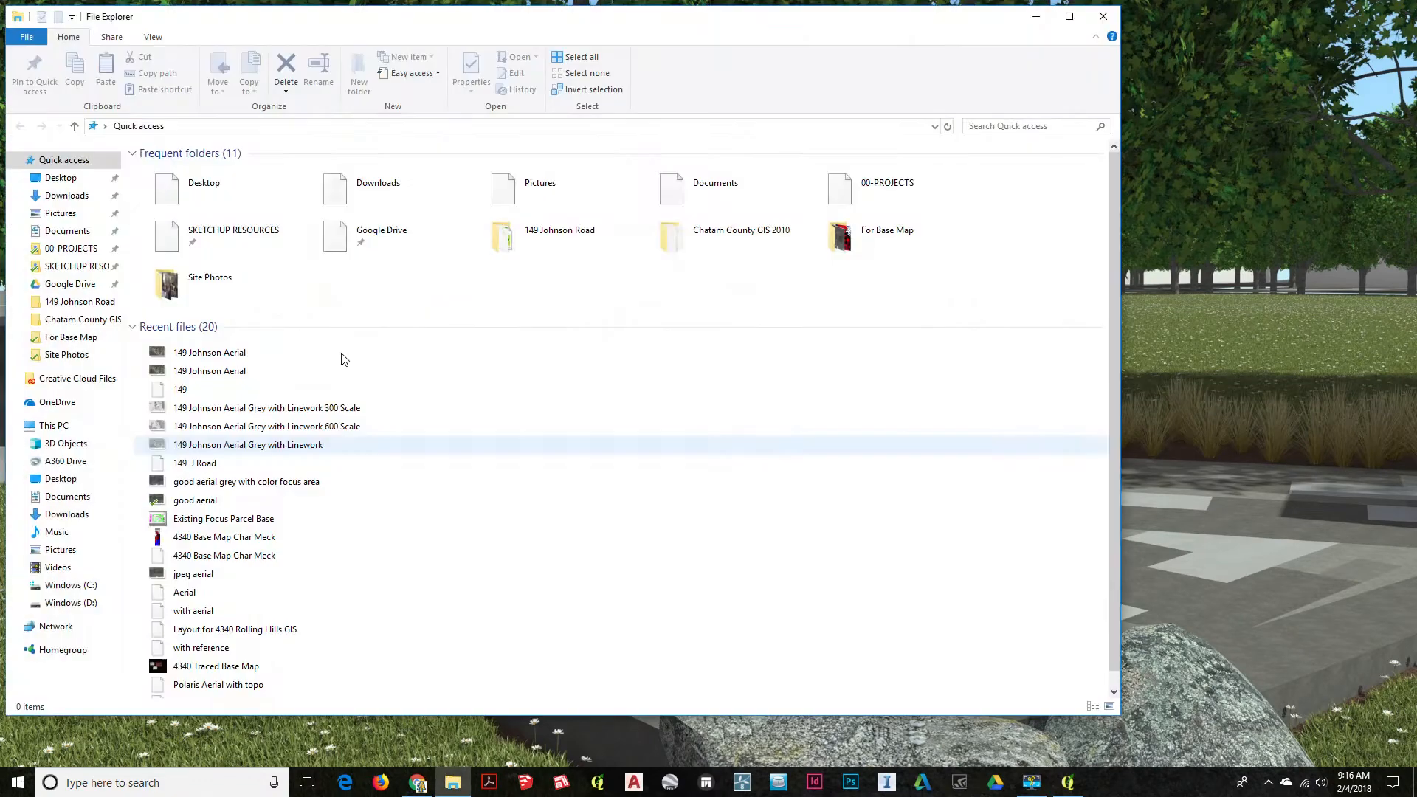
{"action": "left_click", "coordinate": [66, 196]}
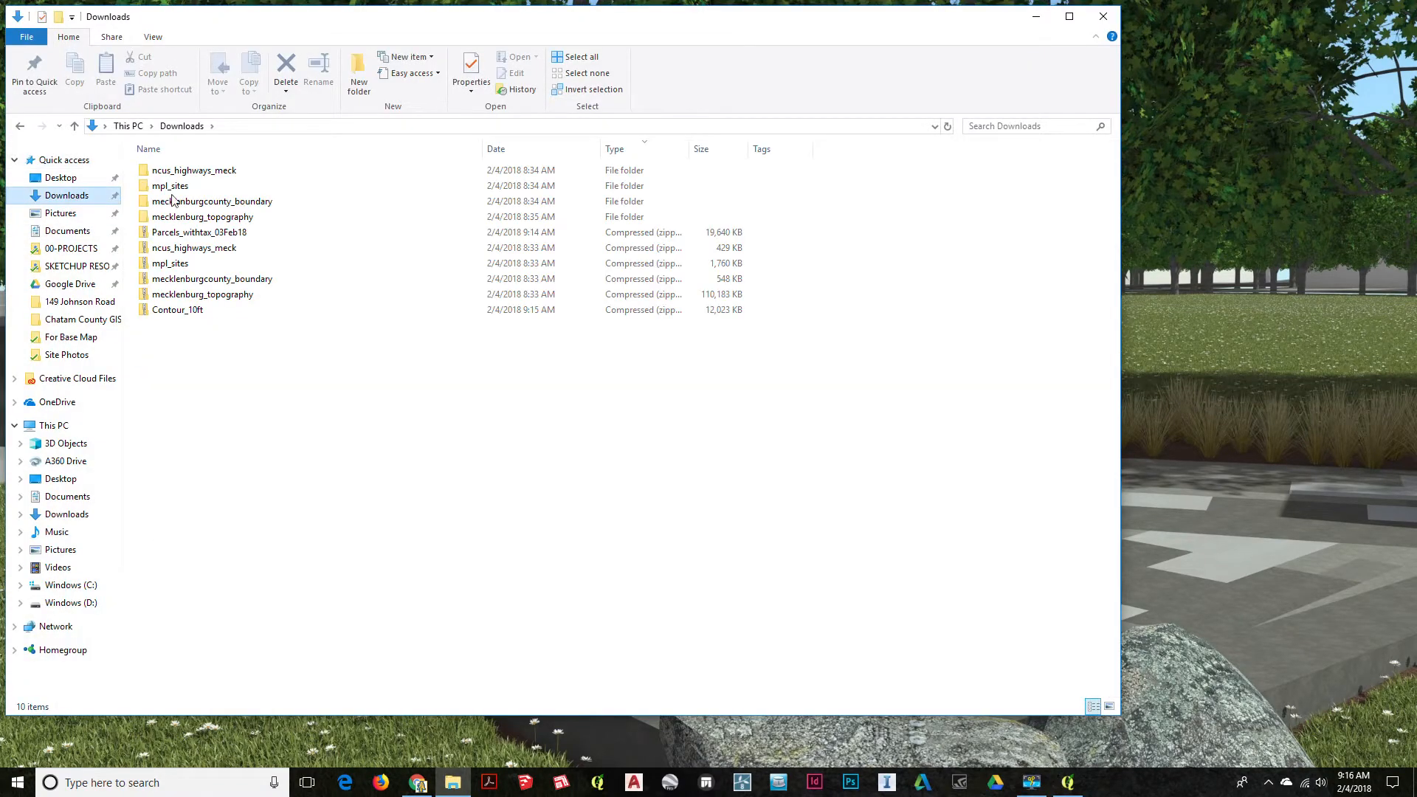
{"action": "right_click", "coordinate": [175, 316]}
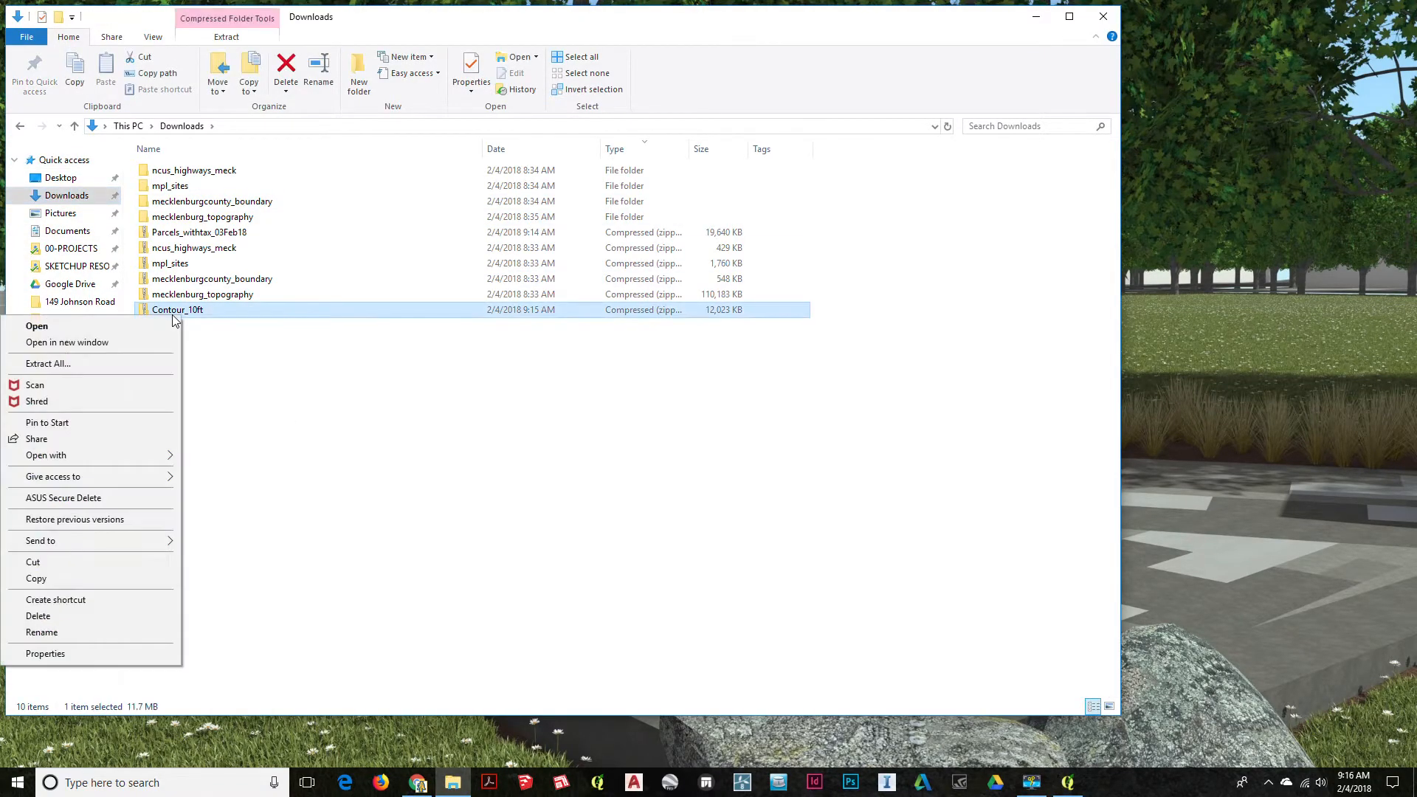
{"action": "left_click", "coordinate": [145, 363]}
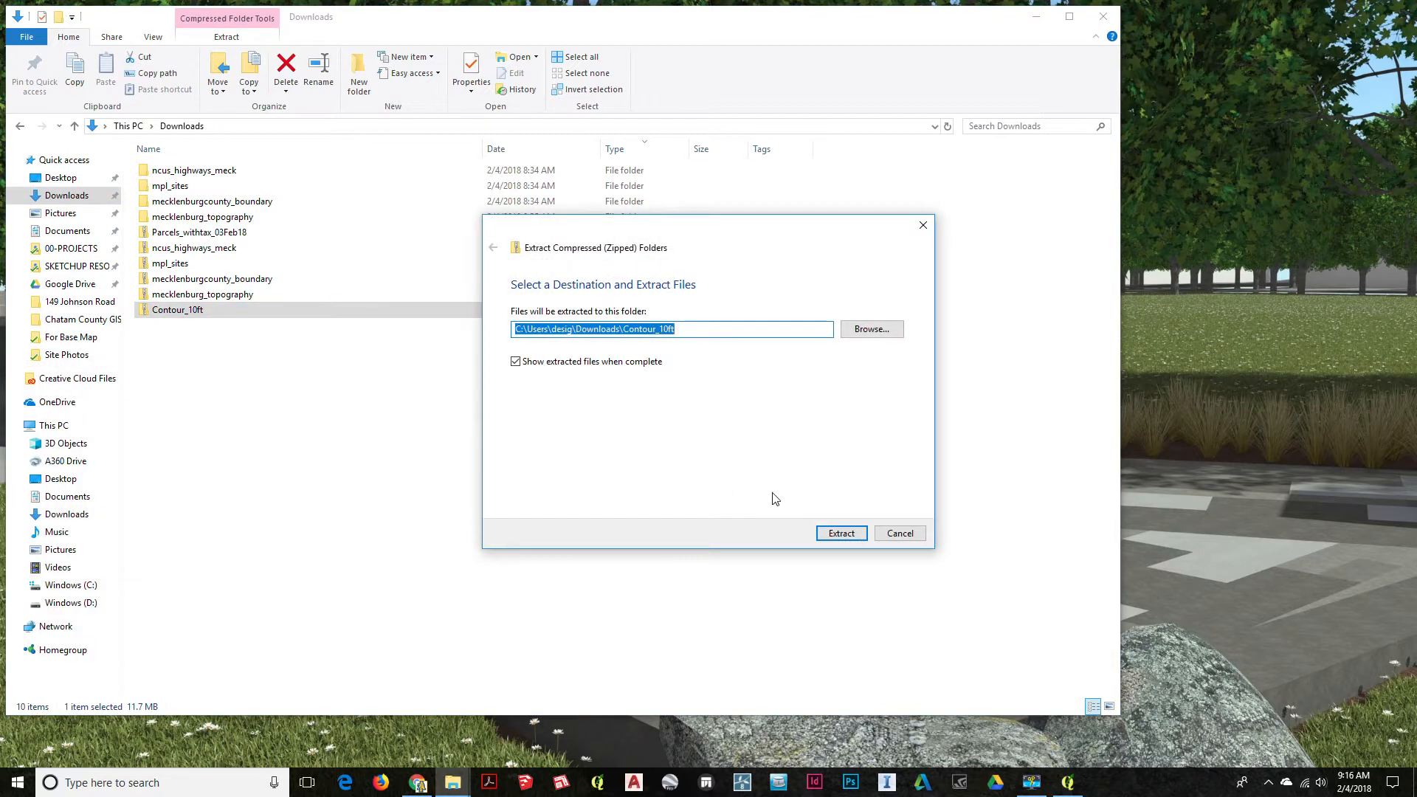
{"action": "left_click", "coordinate": [835, 534]}
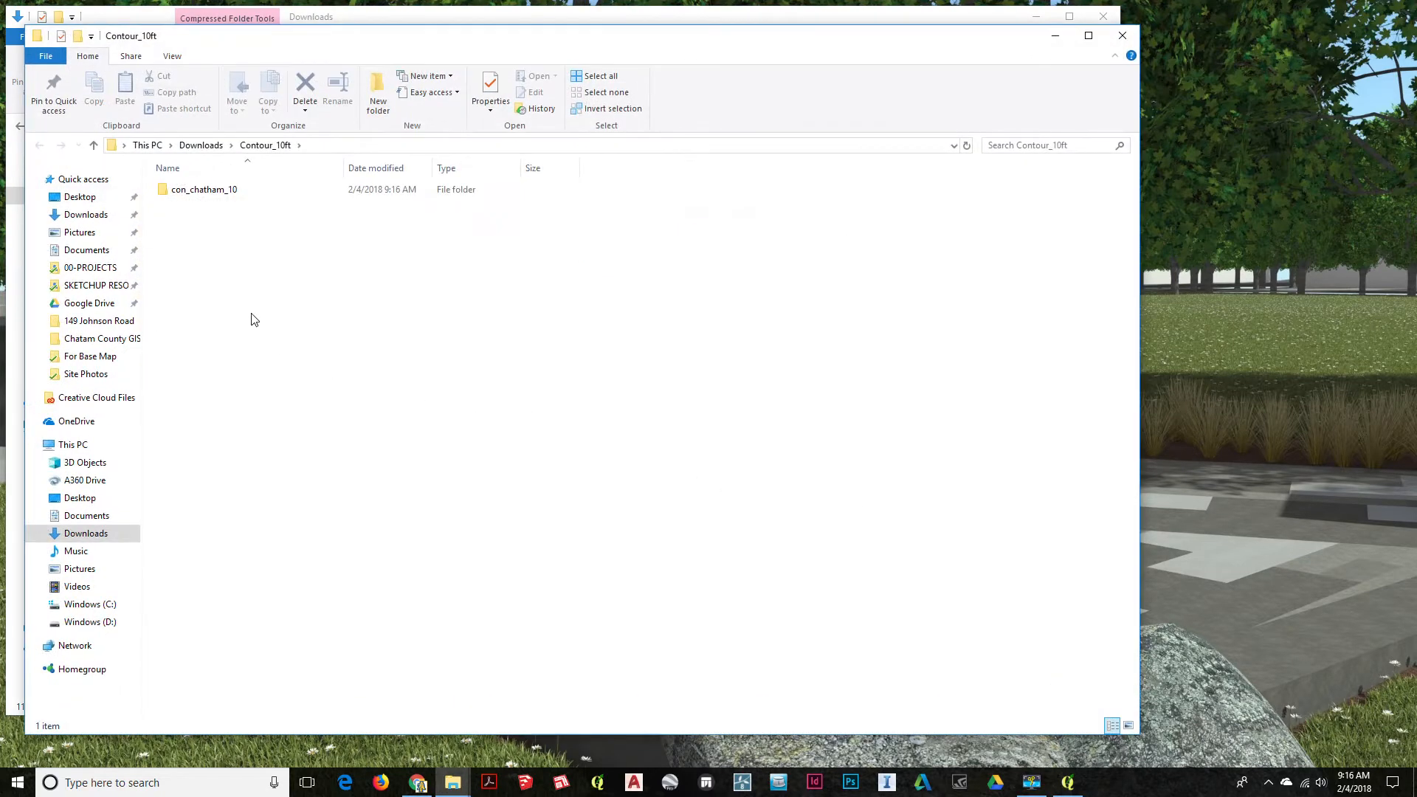
Step: Open the extracted con_chatham_10 folder beside the QGIS window and add all of its files to the QGIS map
{"action": "double_click", "coordinate": [207, 190]}
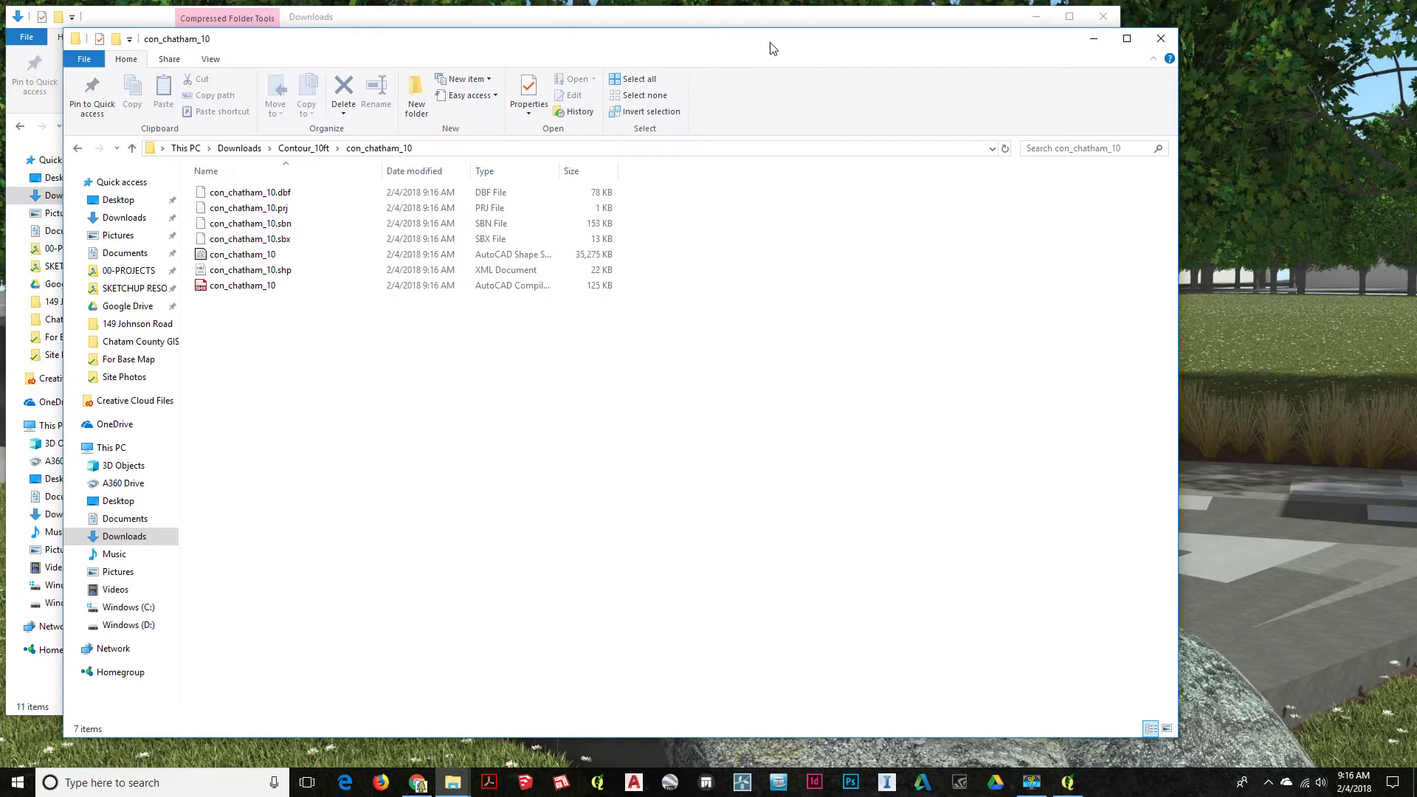
{"action": "key", "text": "super+Left"}
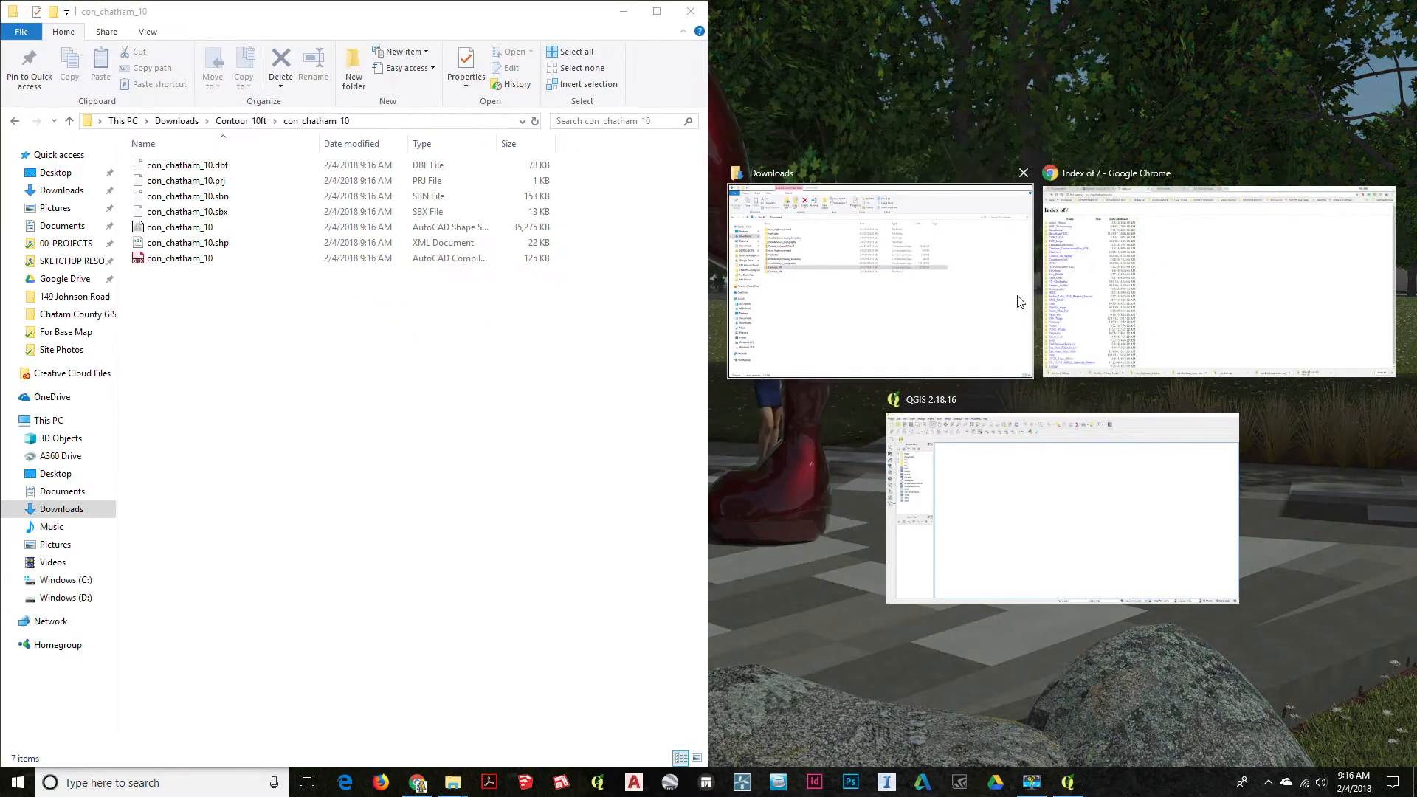
{"action": "left_click", "coordinate": [1129, 480]}
{"action": "left_click_drag", "start_coordinate": [330, 348], "coordinate": [1132, 380]}
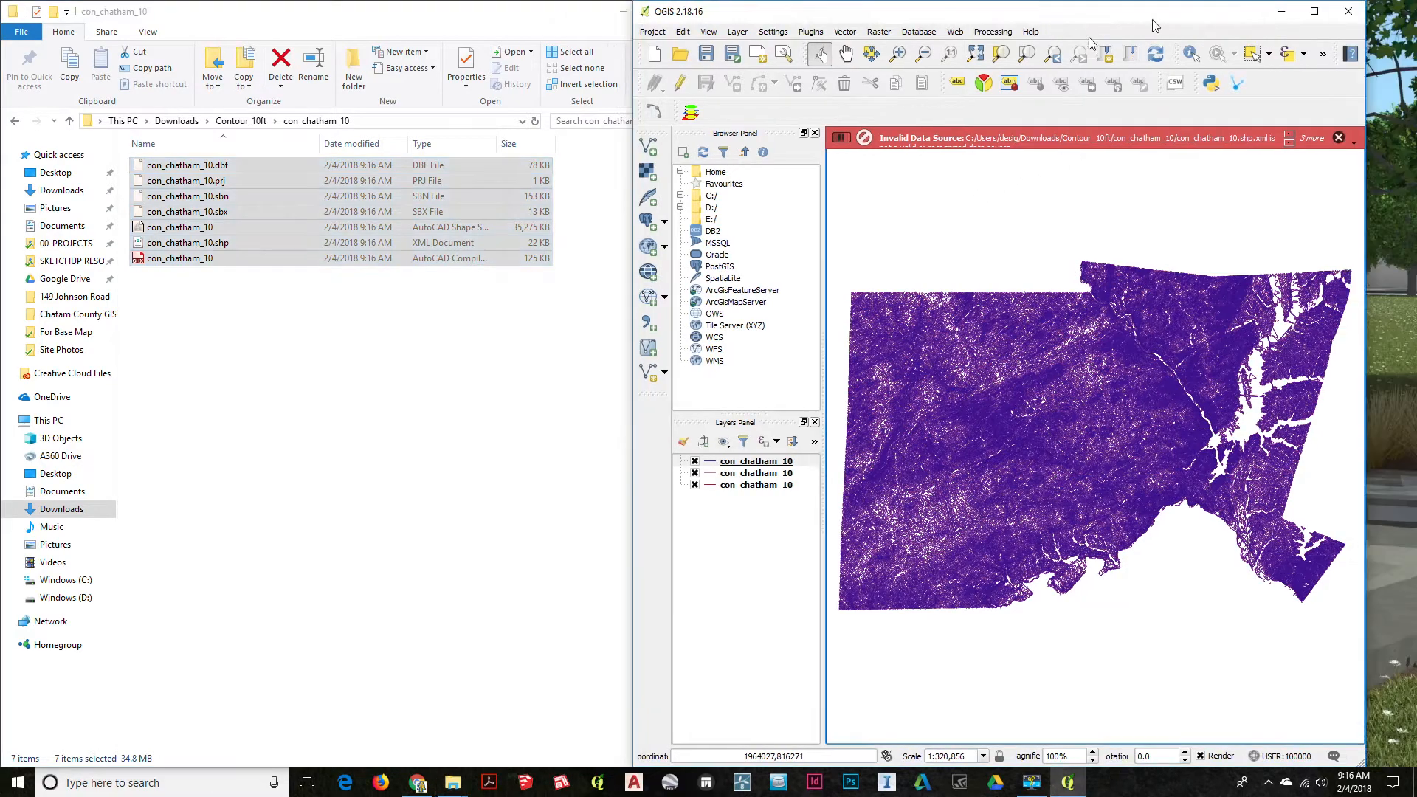
Step: Maximize the QGIS window and dismiss all of the Invalid Data Source messages
{"action": "double_click", "coordinate": [1249, 10]}
{"action": "left_click", "coordinate": [1391, 132]}
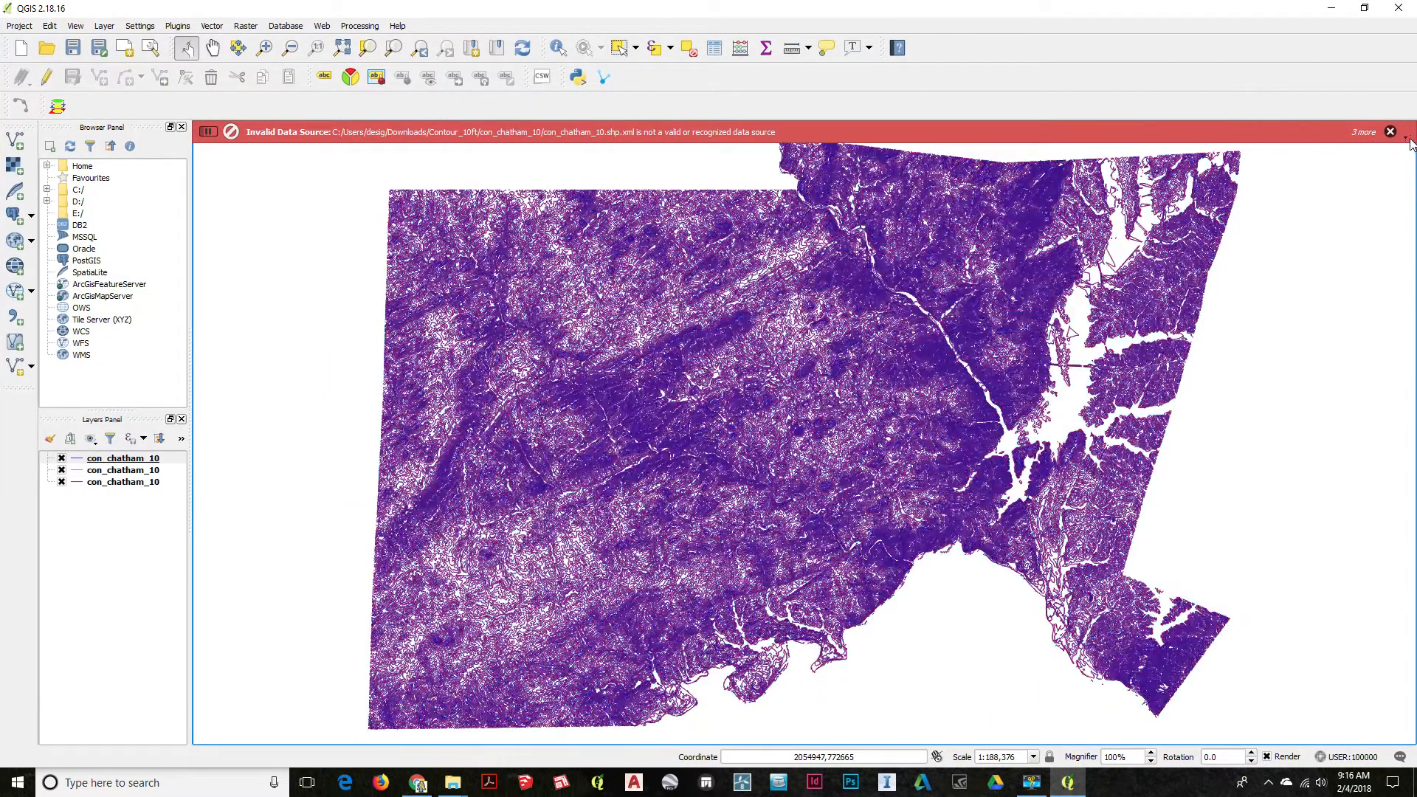
{"action": "left_click", "coordinate": [1407, 138]}
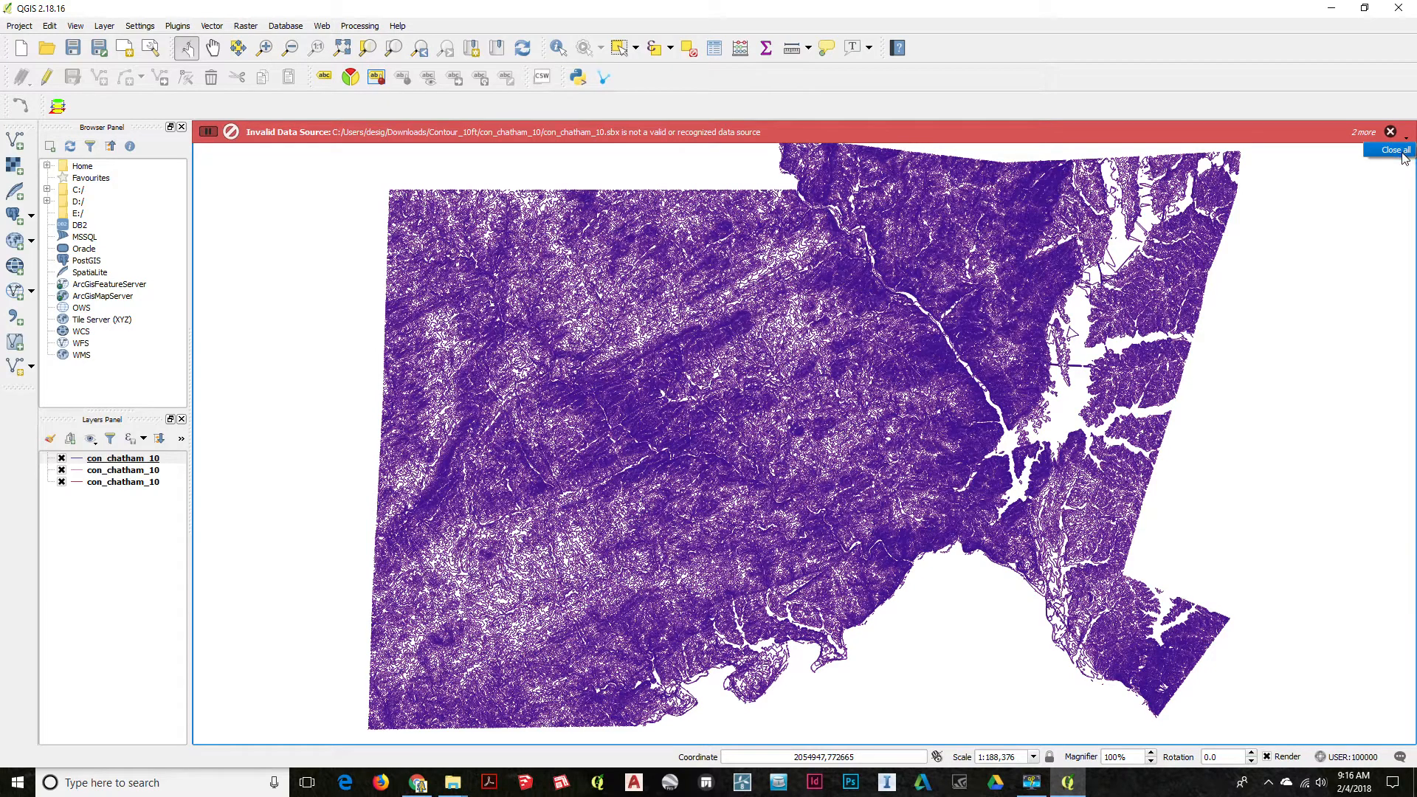
{"action": "left_click", "coordinate": [1402, 151]}
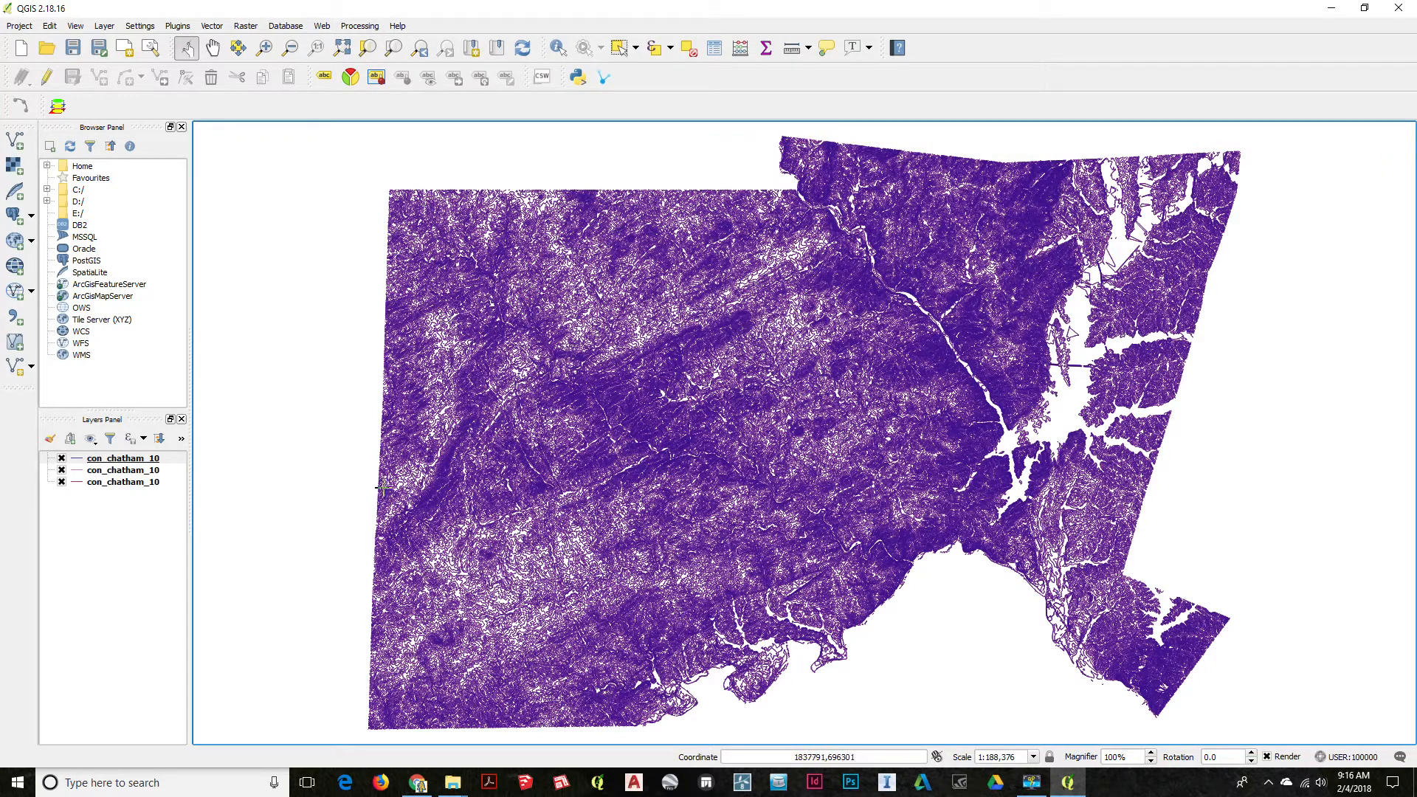
Step: Hide the two lower duplicate con_chatham_10 layers and remove both from the project
{"action": "left_click", "coordinate": [114, 472]}
{"action": "left_click", "coordinate": [129, 483], "text": "shift"}
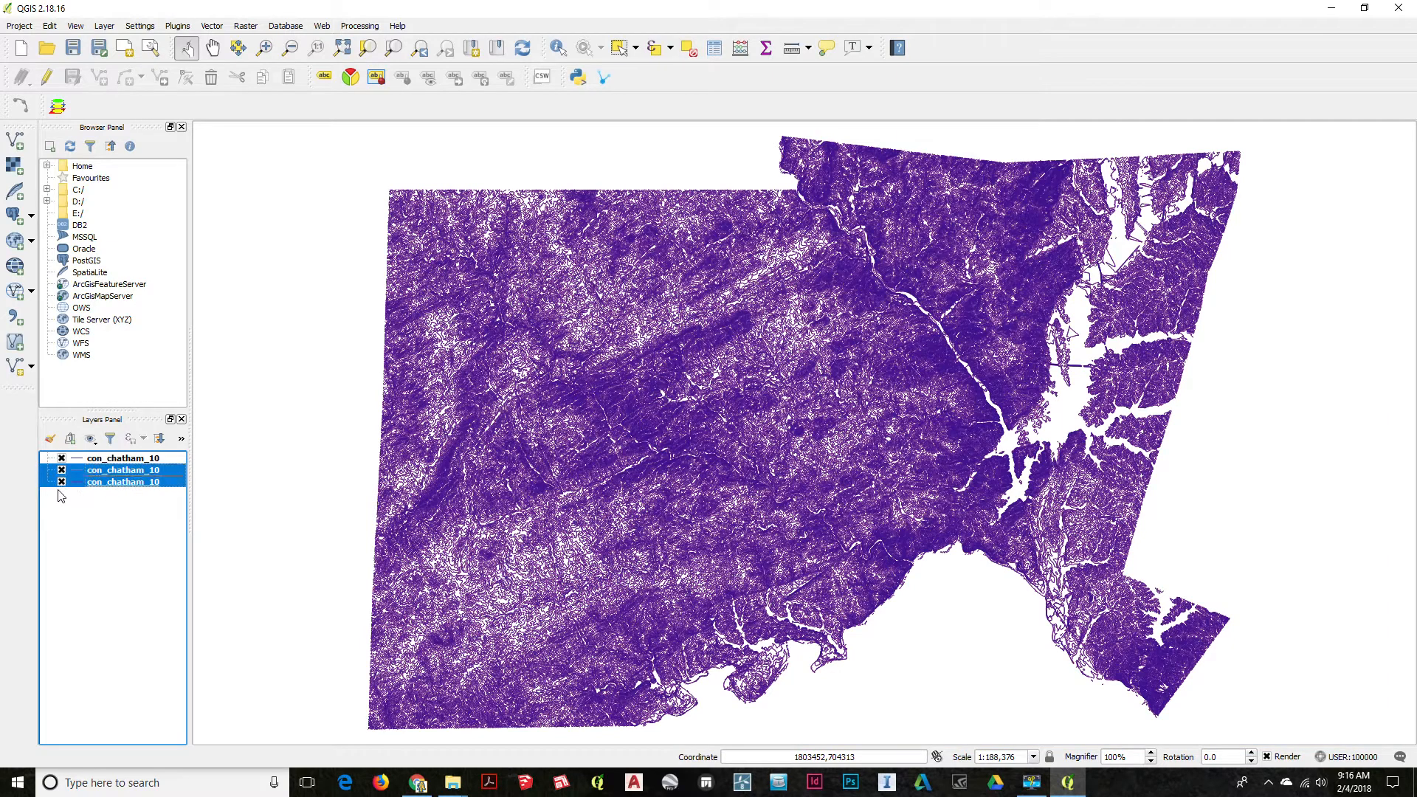
{"action": "left_click", "coordinate": [62, 483]}
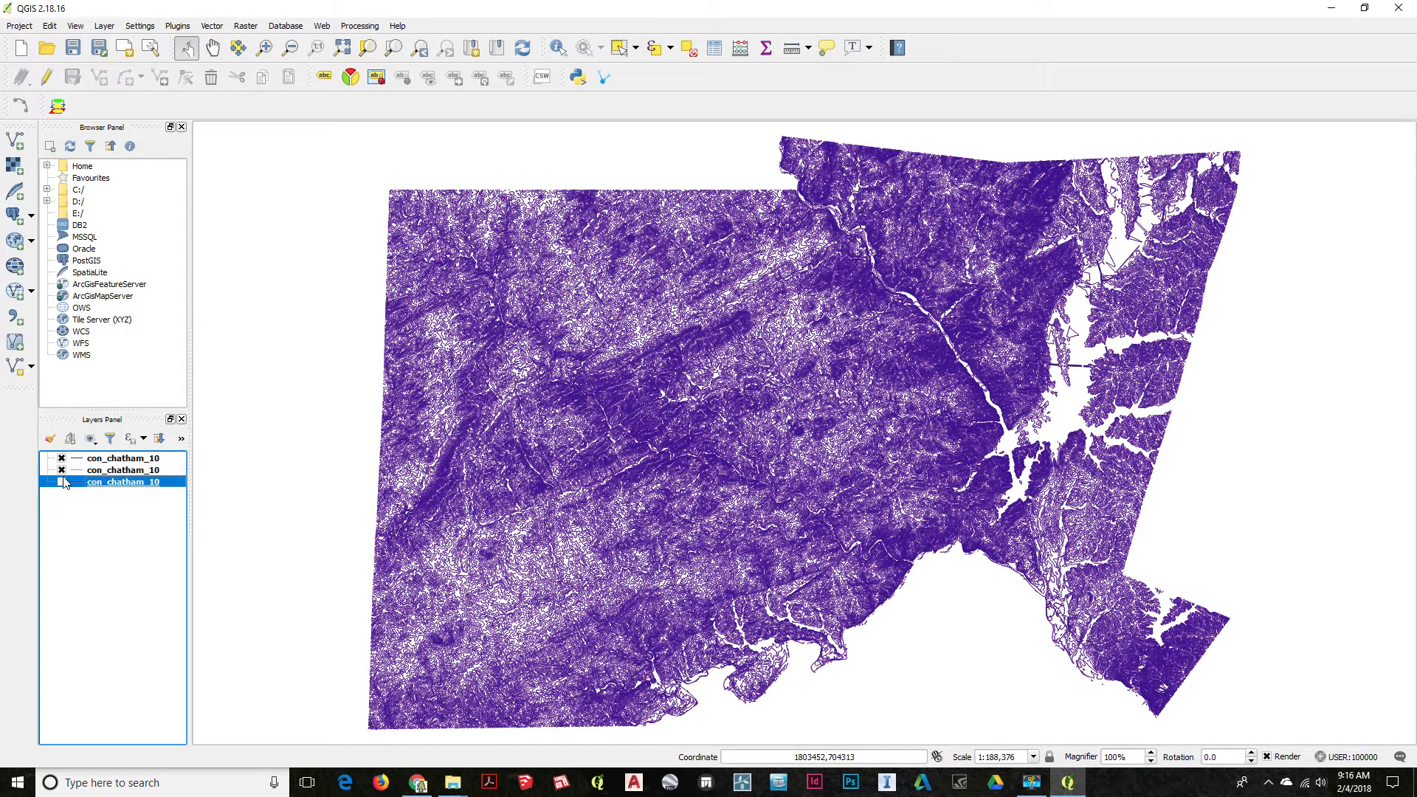
{"action": "left_click", "coordinate": [62, 471]}
{"action": "left_click", "coordinate": [137, 475]}
{"action": "left_click", "coordinate": [143, 487], "text": "shift"}
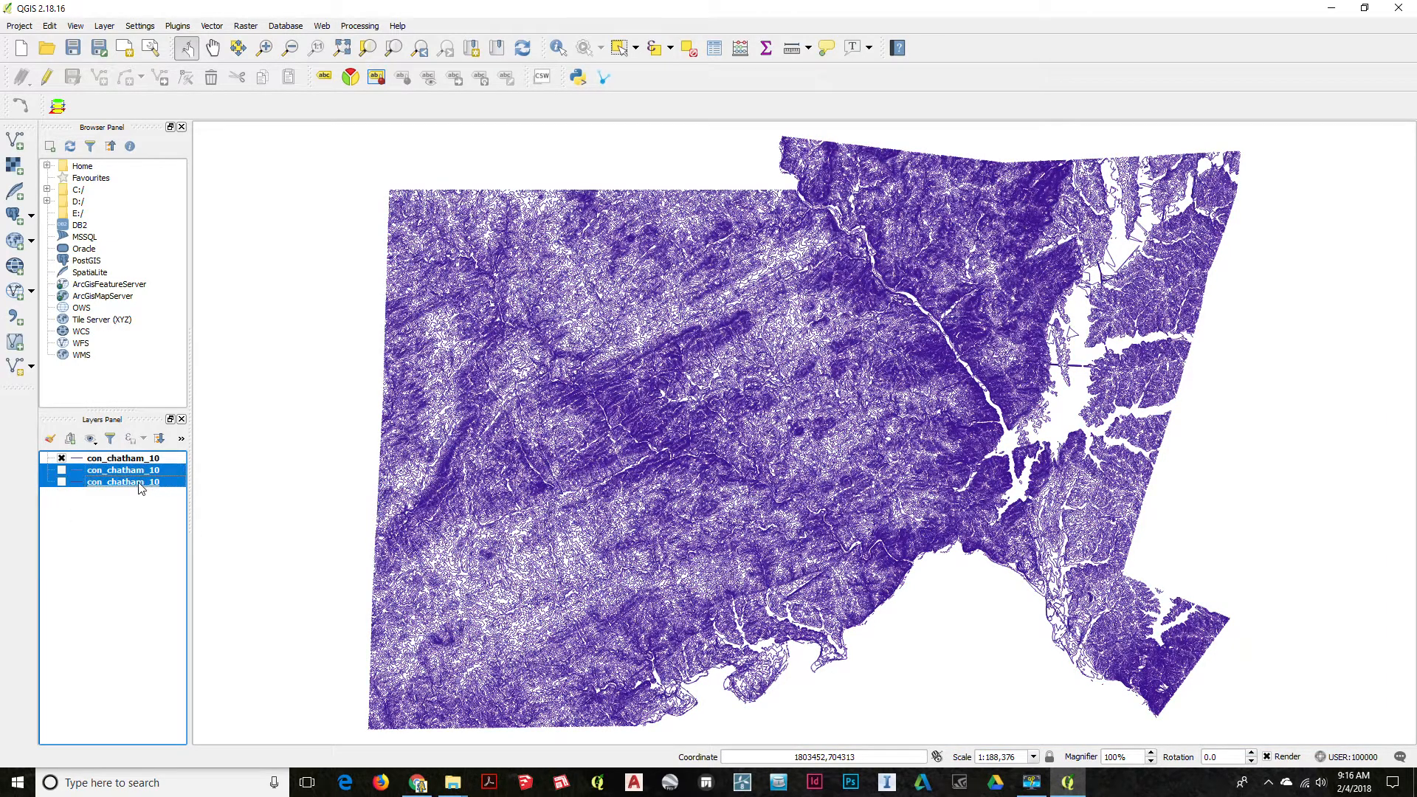
{"action": "right_click", "coordinate": [143, 486]}
{"action": "left_click", "coordinate": [185, 528]}
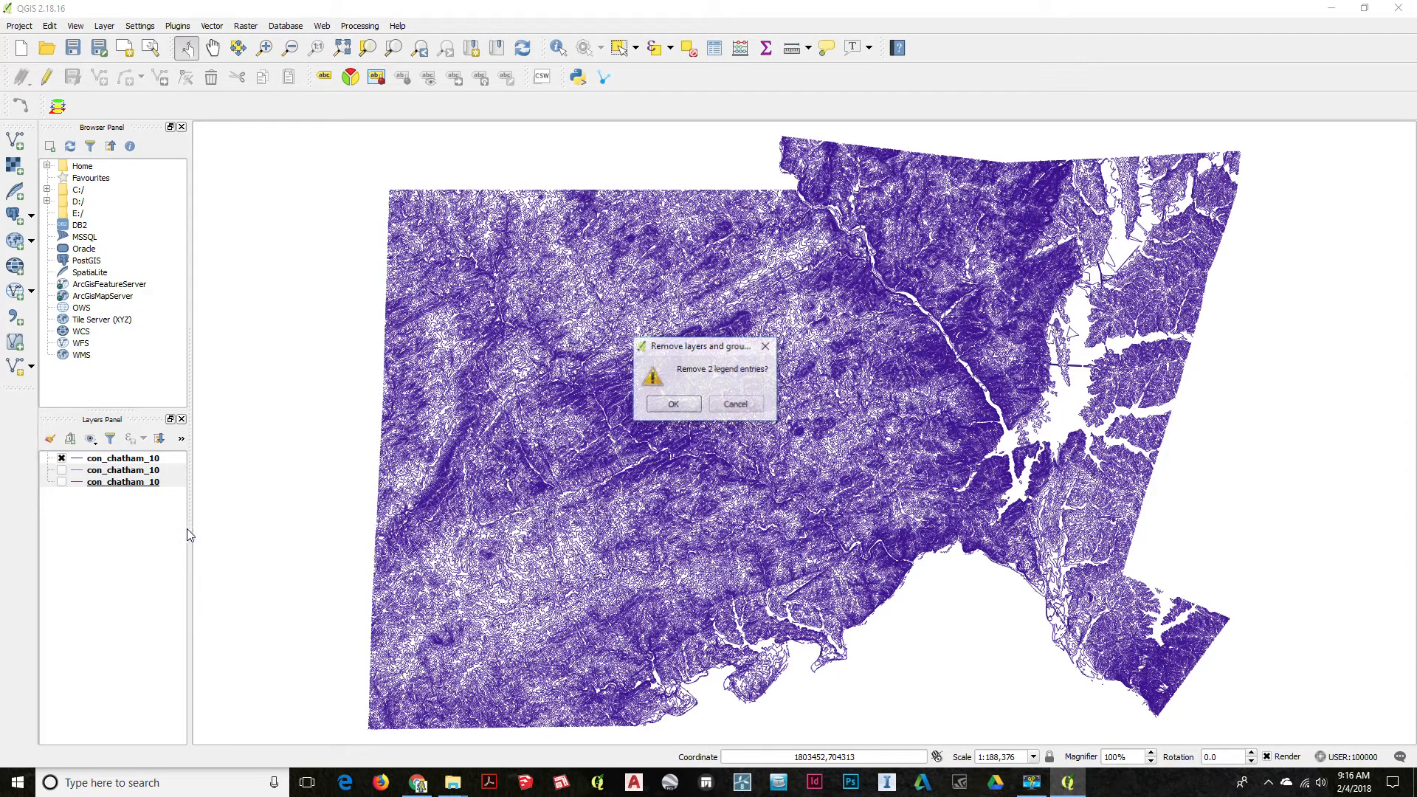
{"action": "left_click", "coordinate": [667, 405]}
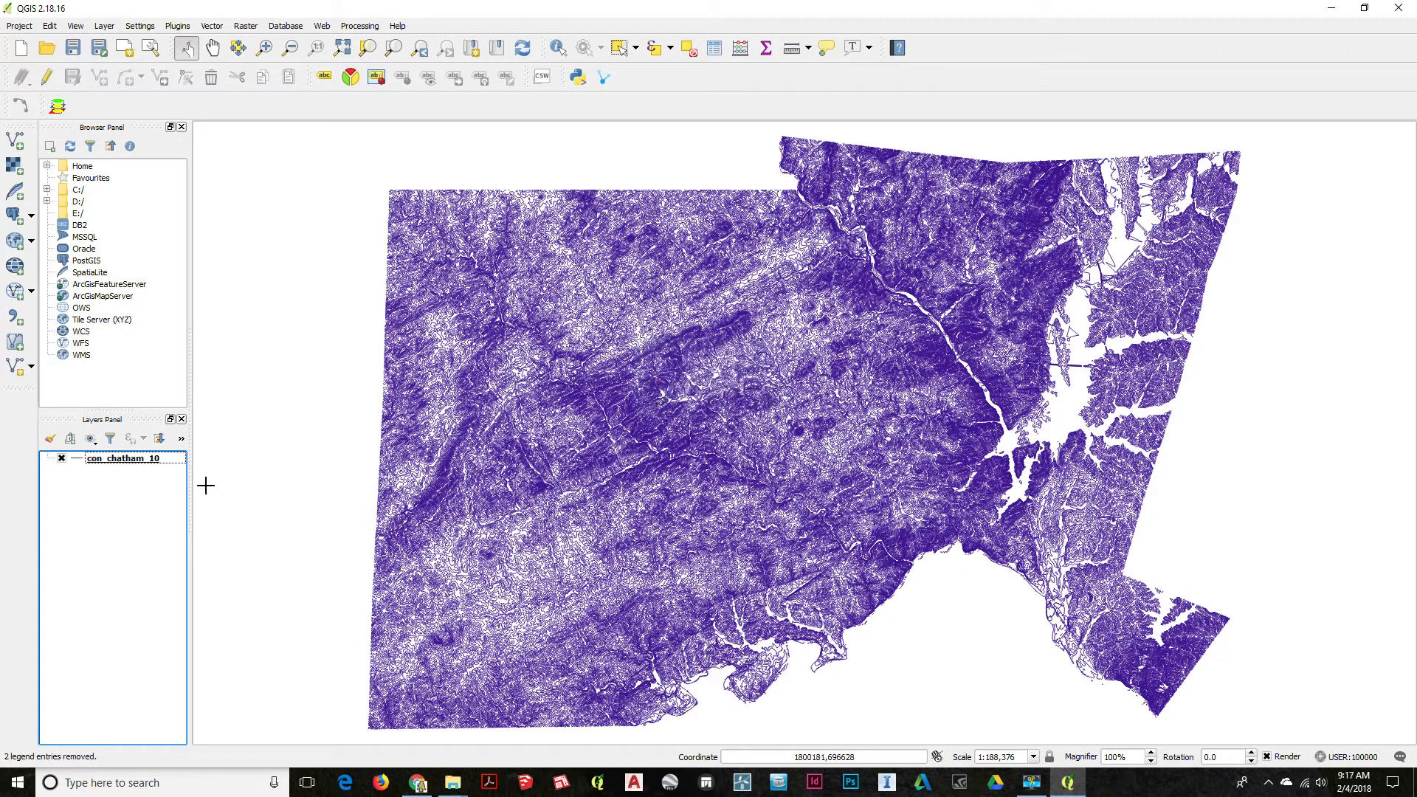
Step: Select a single contour line of the con_chatham_10 layer and identify it to read its Z_FEET elevation
{"action": "scroll", "coordinate": [863, 484], "scroll_direction": "down", "scroll_amount": 1}
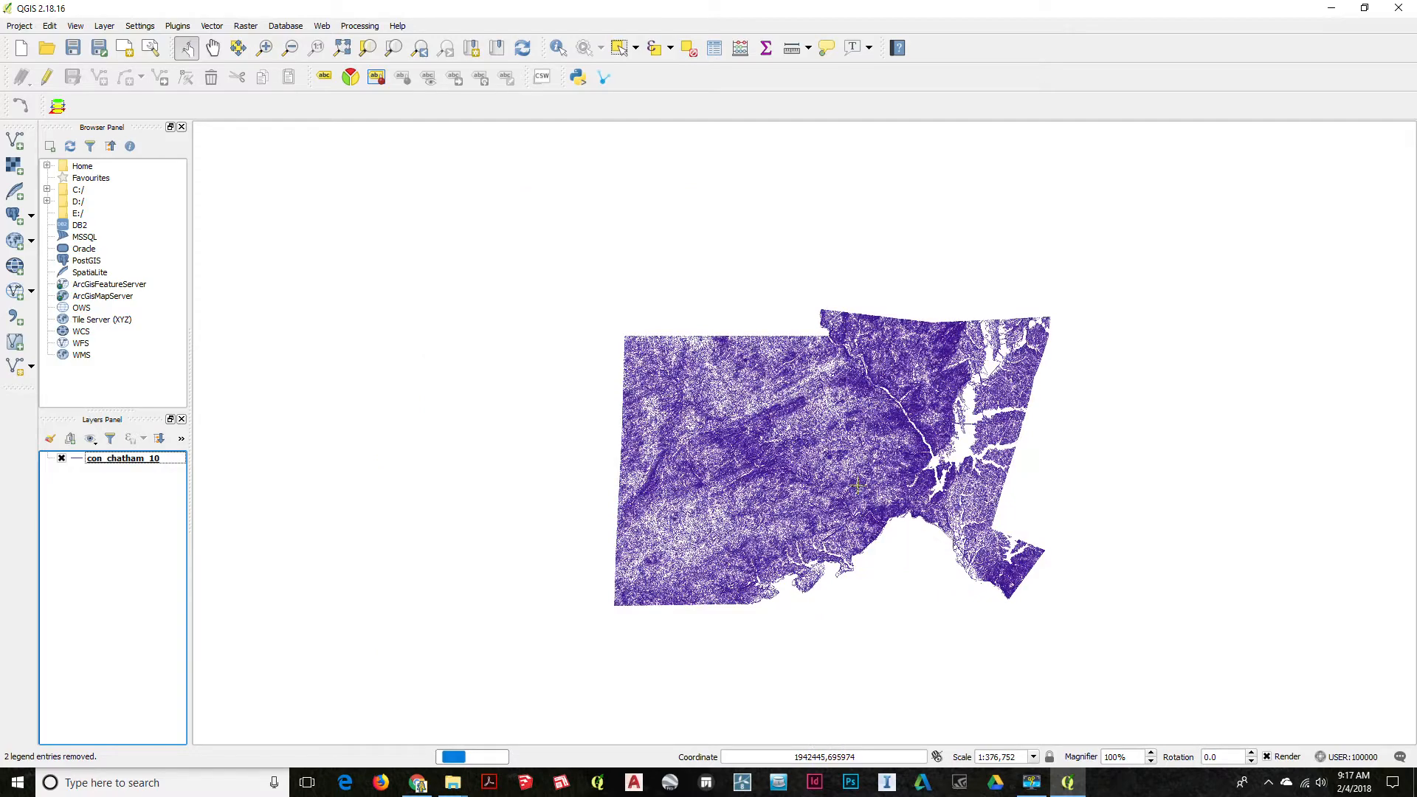
{"action": "scroll", "coordinate": [973, 467], "scroll_direction": "up", "scroll_amount": 3}
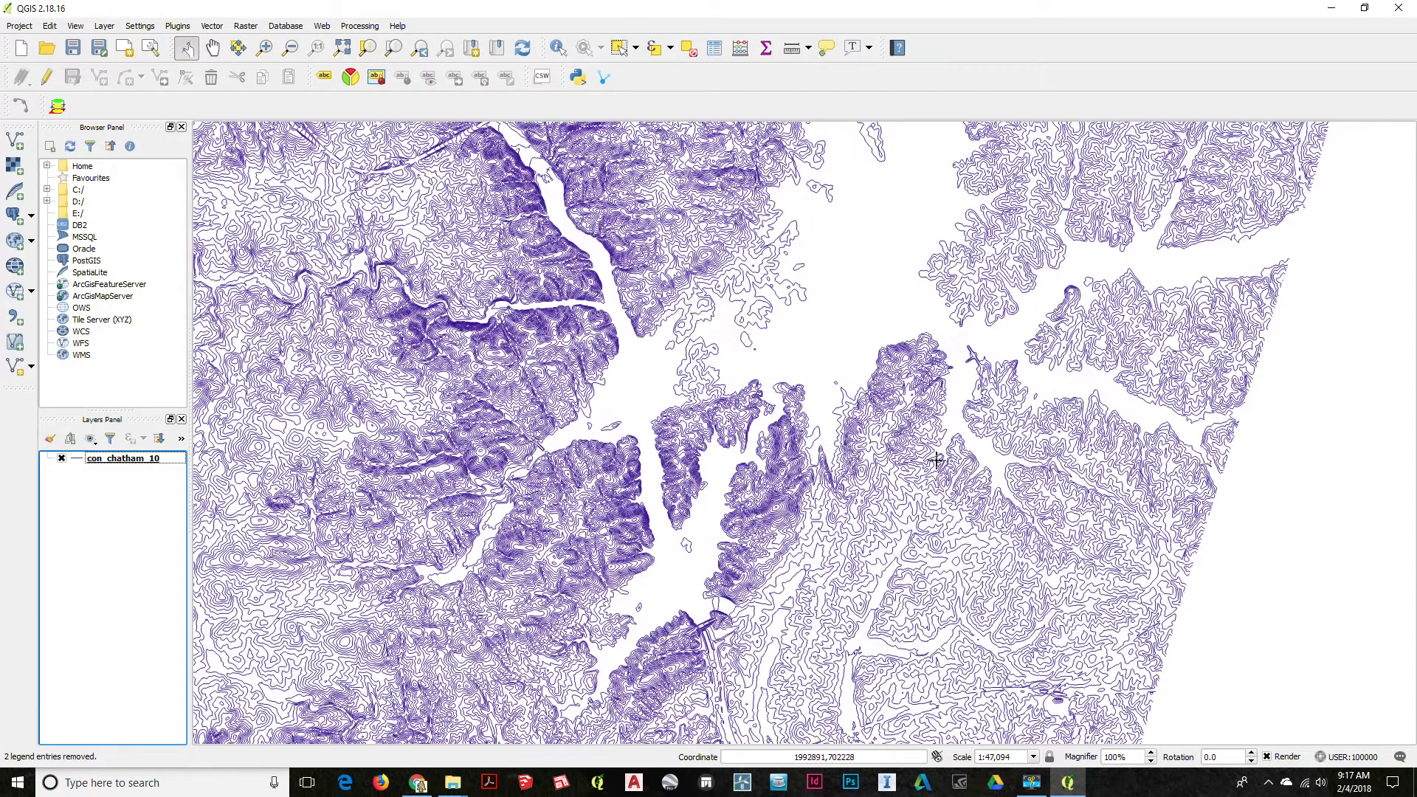
{"action": "scroll", "coordinate": [936, 460], "scroll_direction": "up", "scroll_amount": 2}
{"action": "scroll", "coordinate": [802, 445], "scroll_direction": "up", "scroll_amount": 1}
{"action": "scroll", "coordinate": [851, 441], "scroll_direction": "up", "scroll_amount": 1}
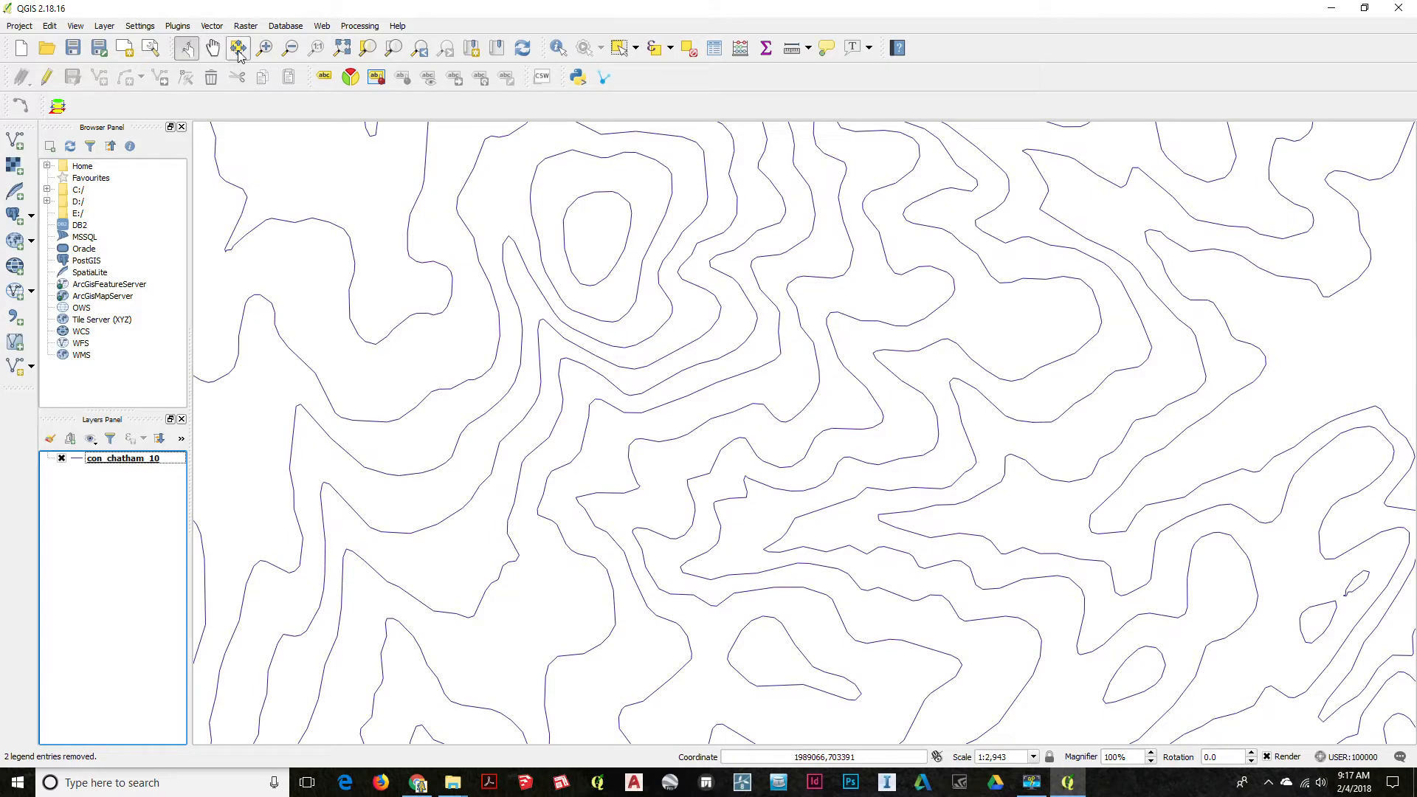
{"action": "left_click", "coordinate": [618, 47]}
{"action": "left_click", "coordinate": [757, 376]}
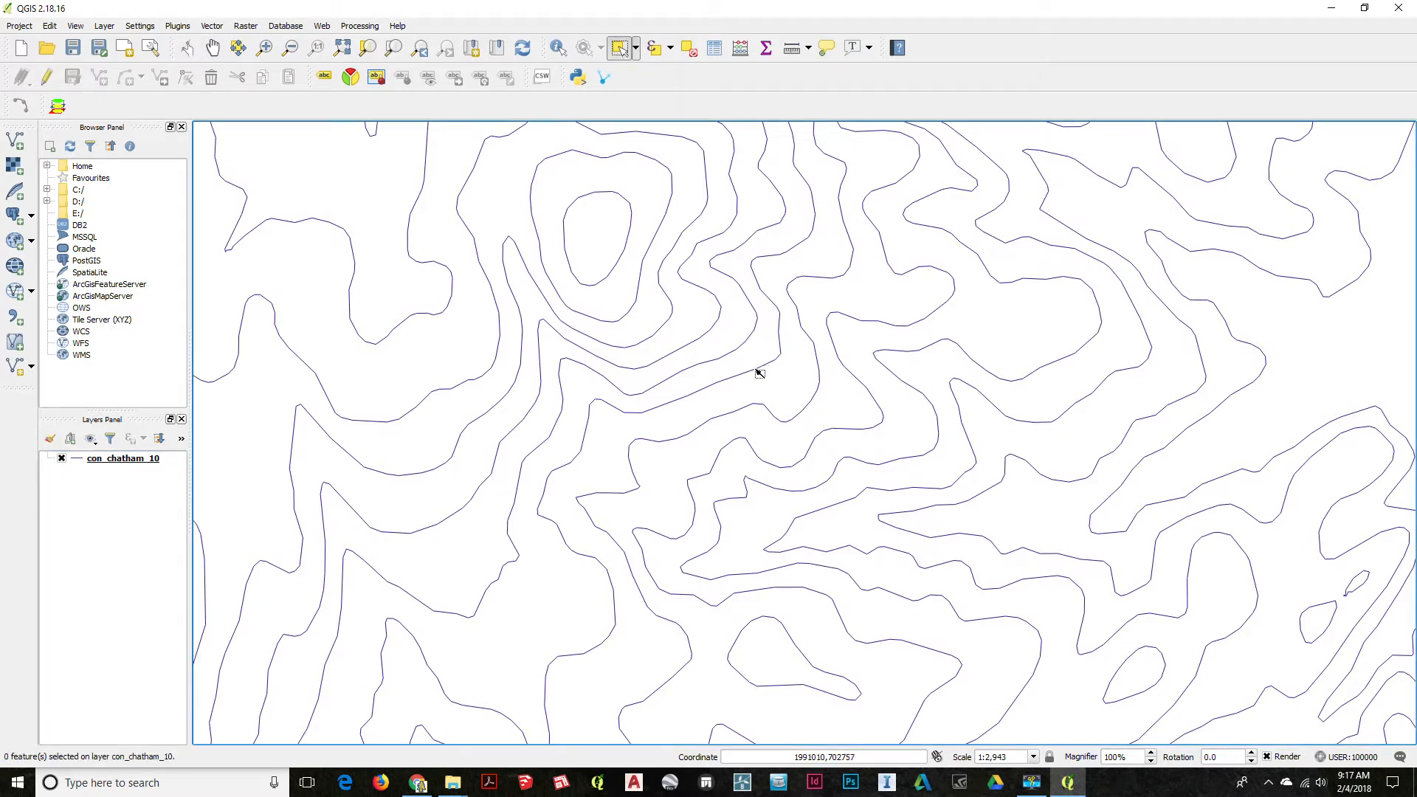
{"action": "left_click", "coordinate": [758, 375]}
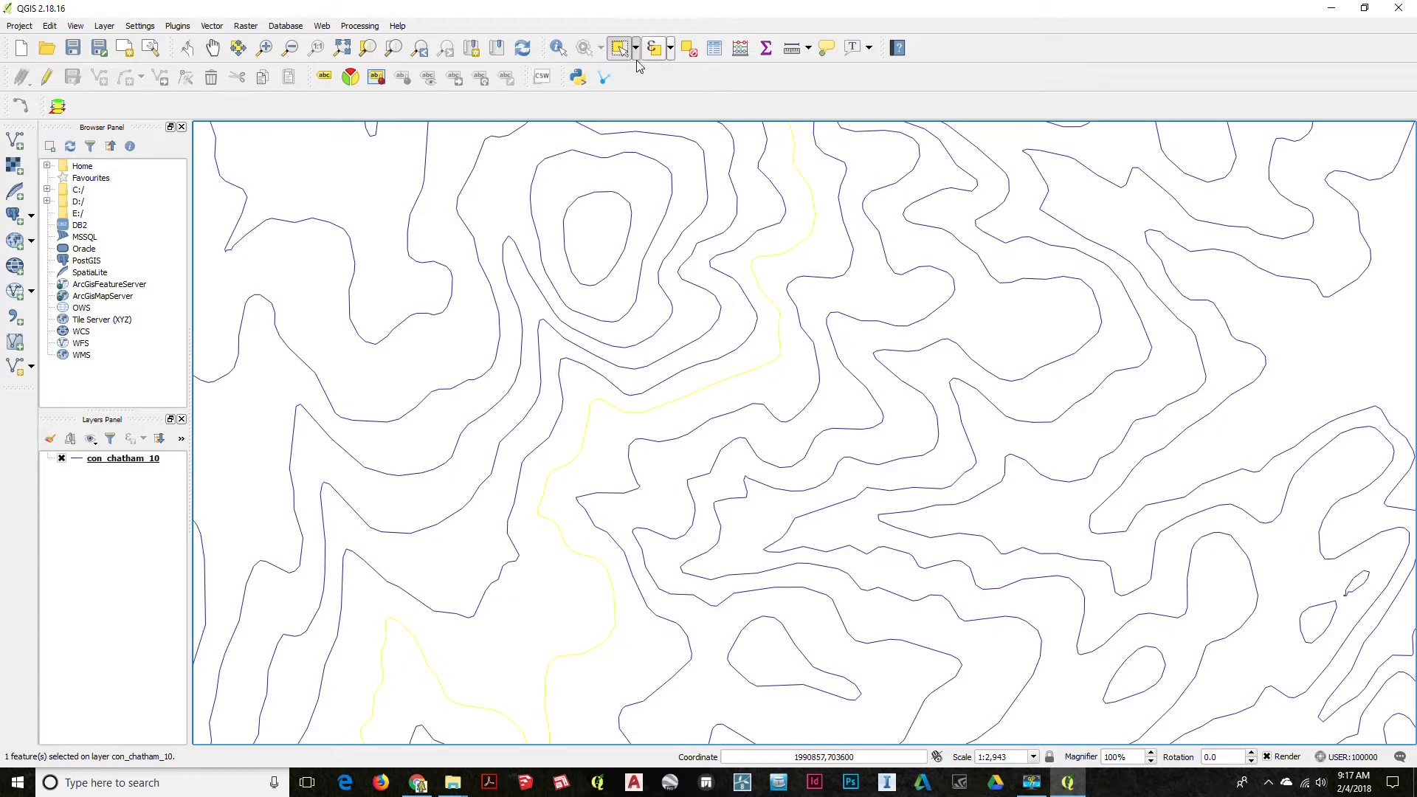
{"action": "left_click", "coordinate": [558, 48]}
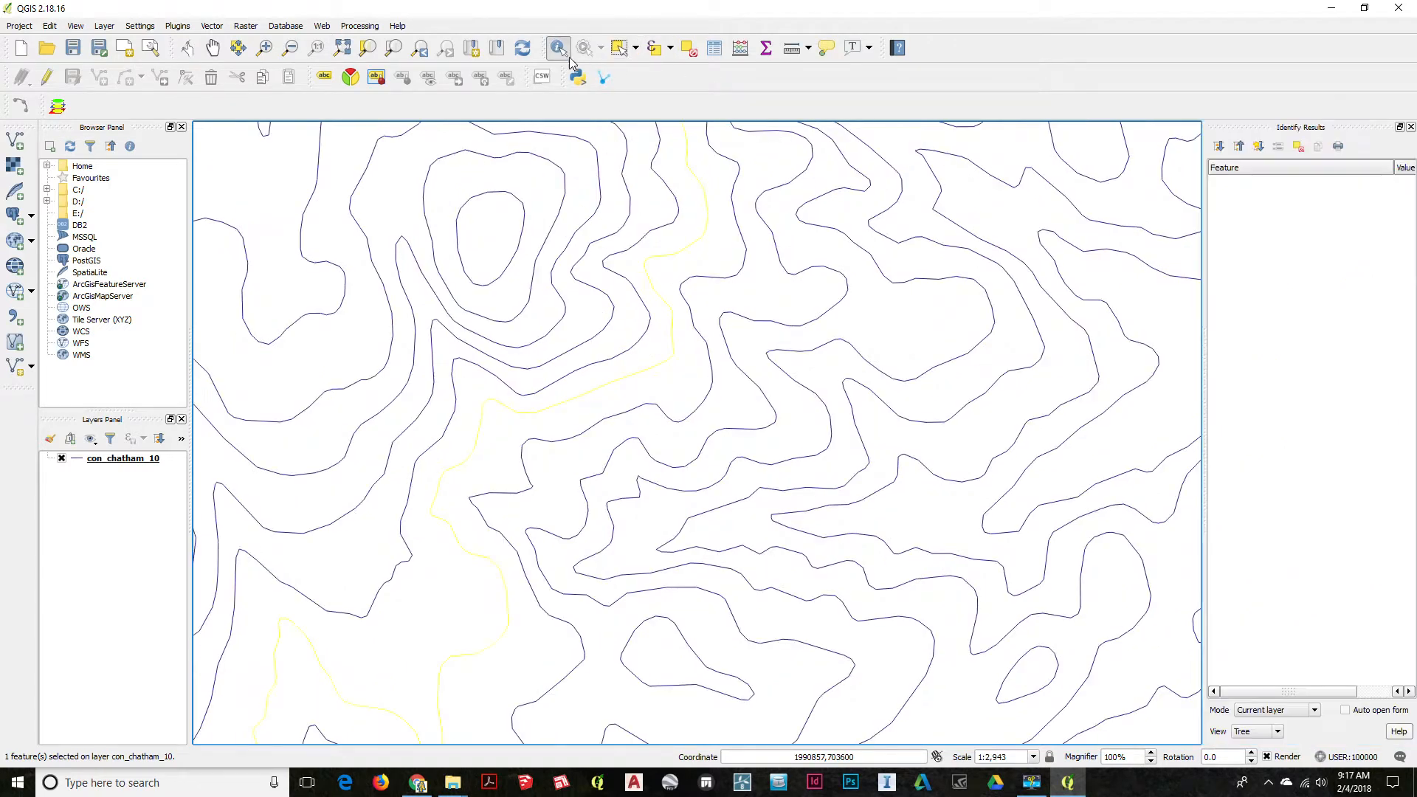
{"action": "left_click", "coordinate": [674, 328]}
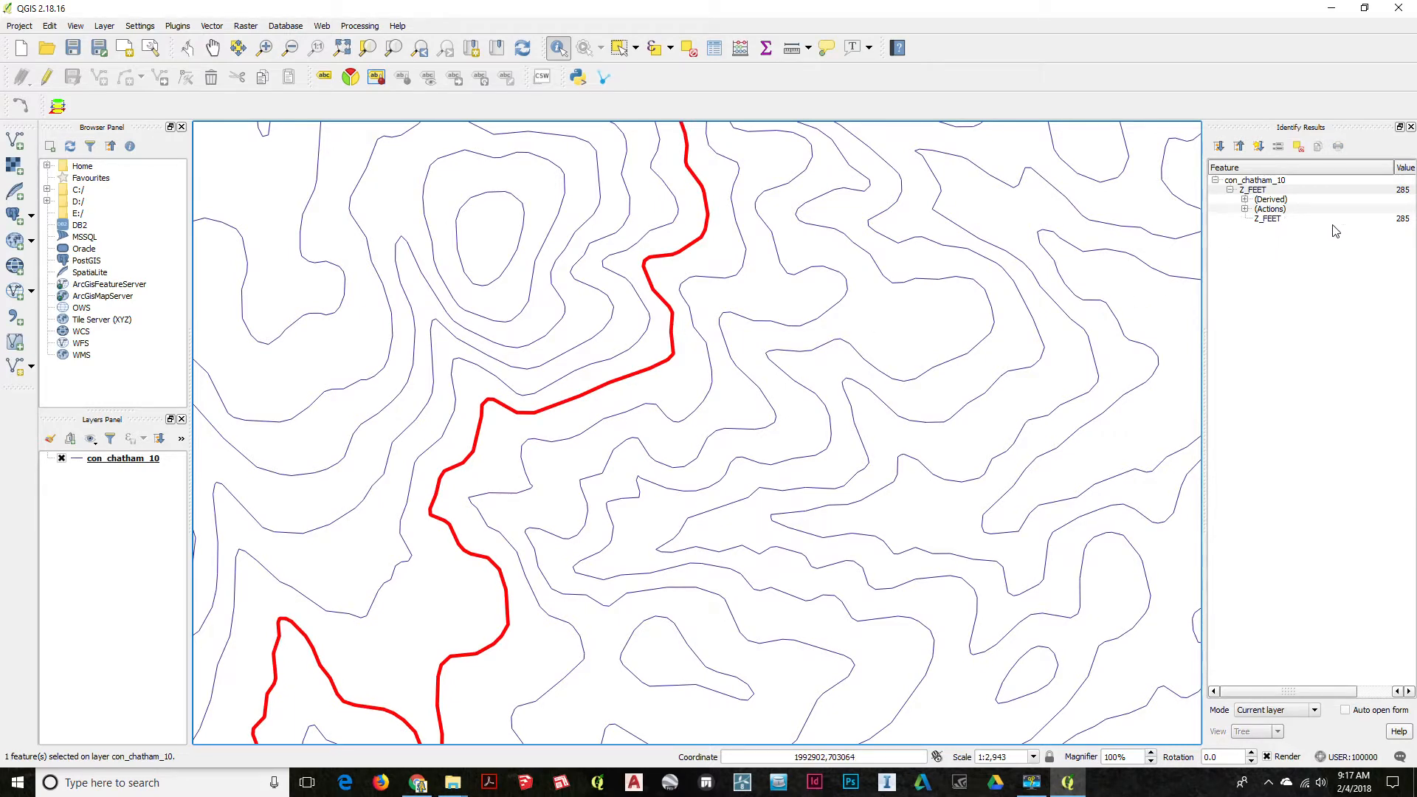
Step: Identify the contour line next to the selected one and label the con_chatham_10 layer with its Z_FEET field
{"action": "left_click", "coordinate": [696, 320]}
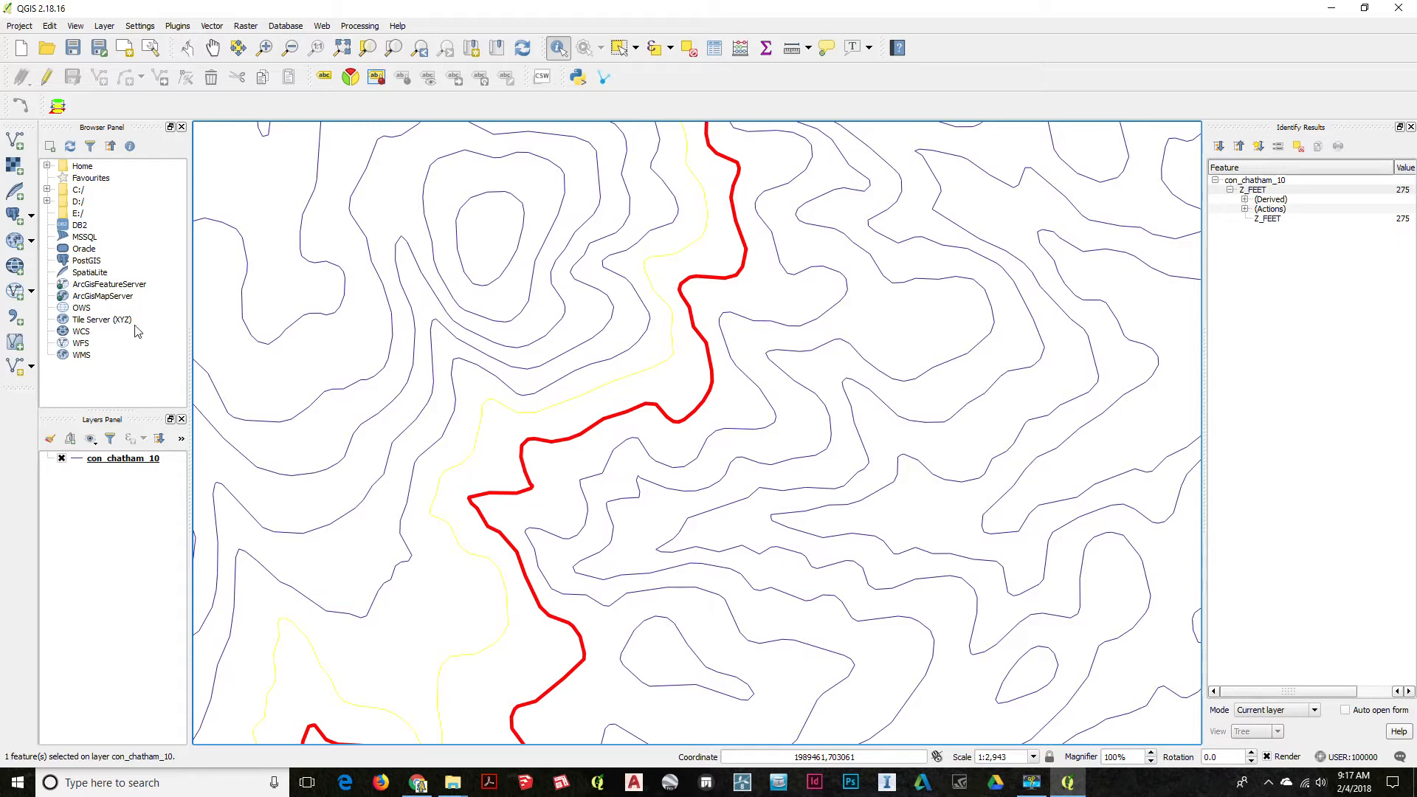
{"action": "right_click", "coordinate": [122, 465]}
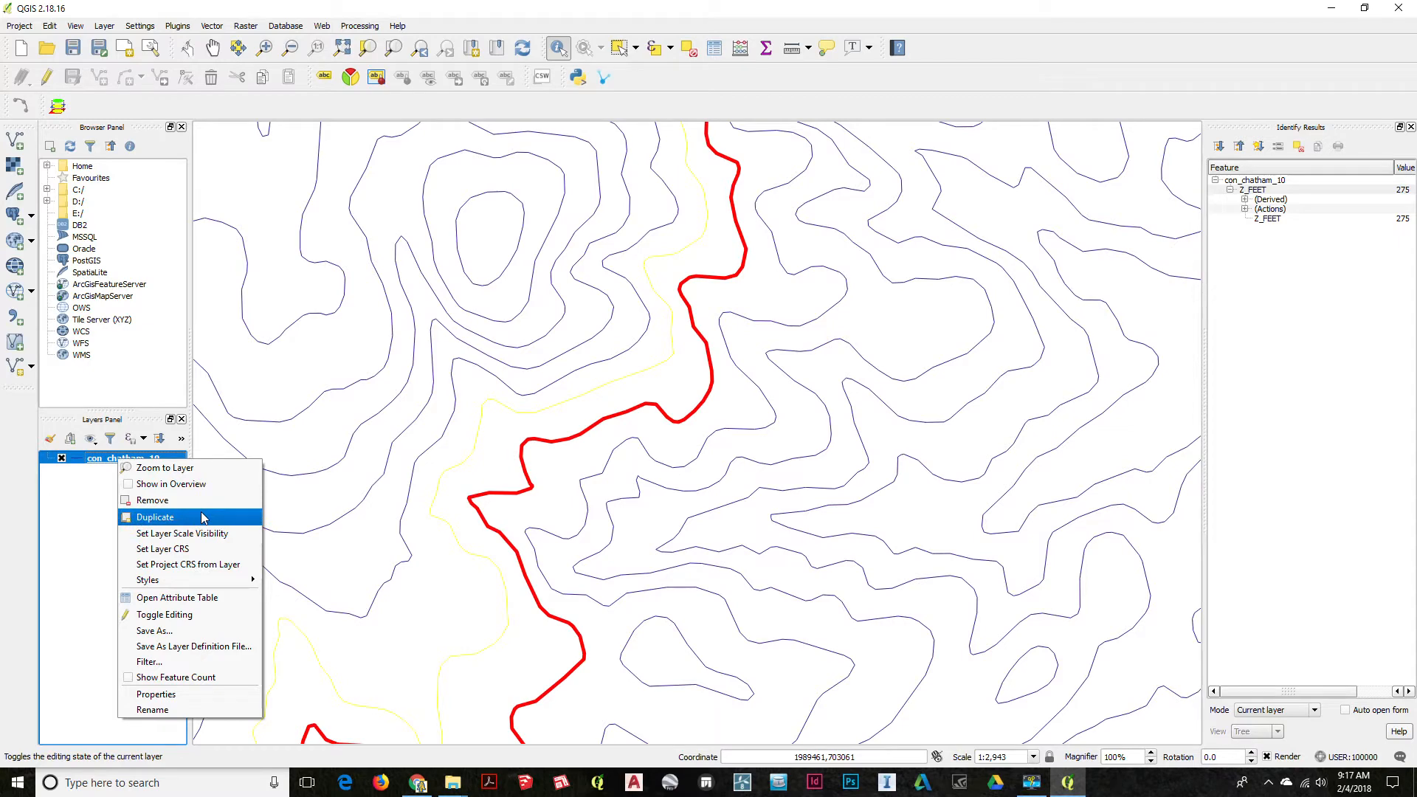
{"action": "left_click", "coordinate": [178, 699]}
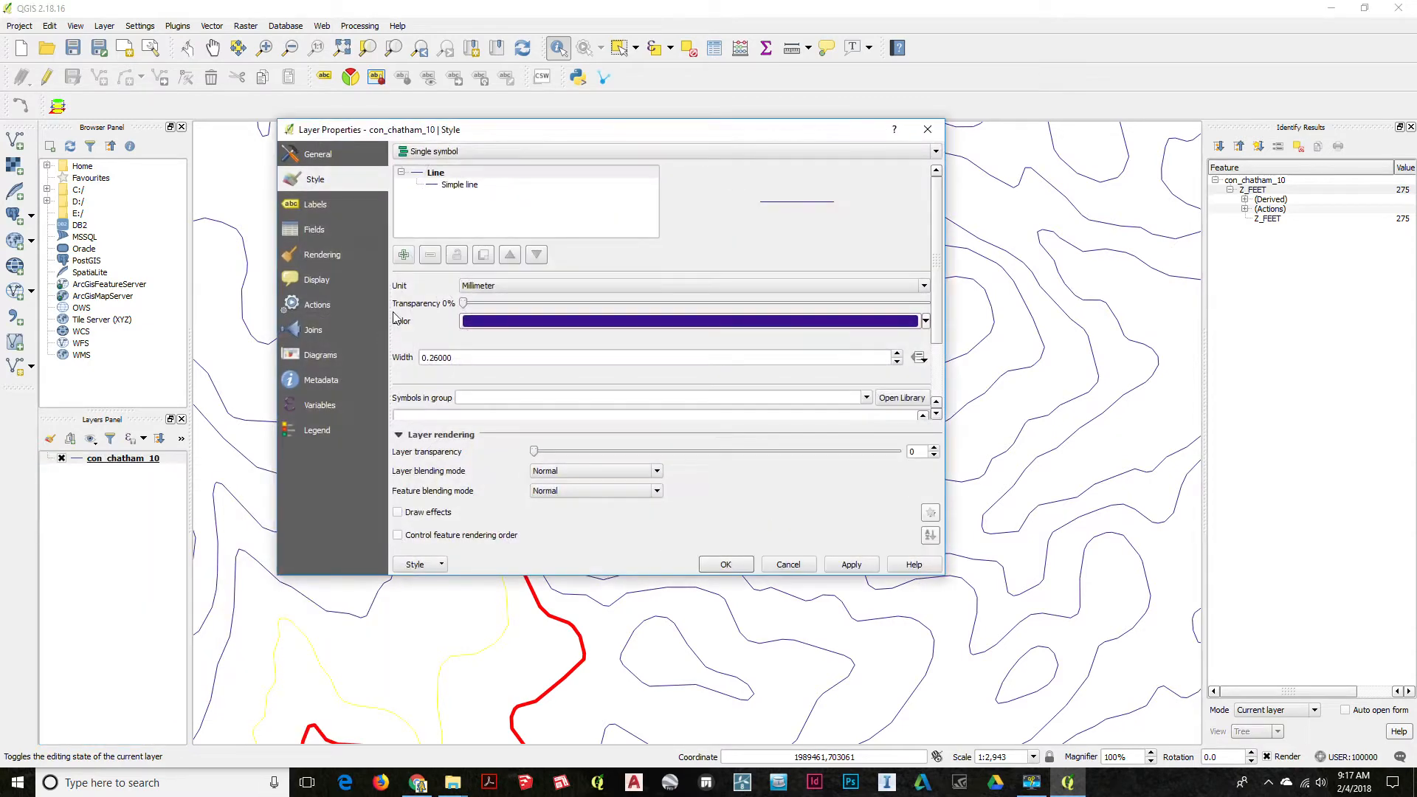
{"action": "left_click", "coordinate": [347, 205]}
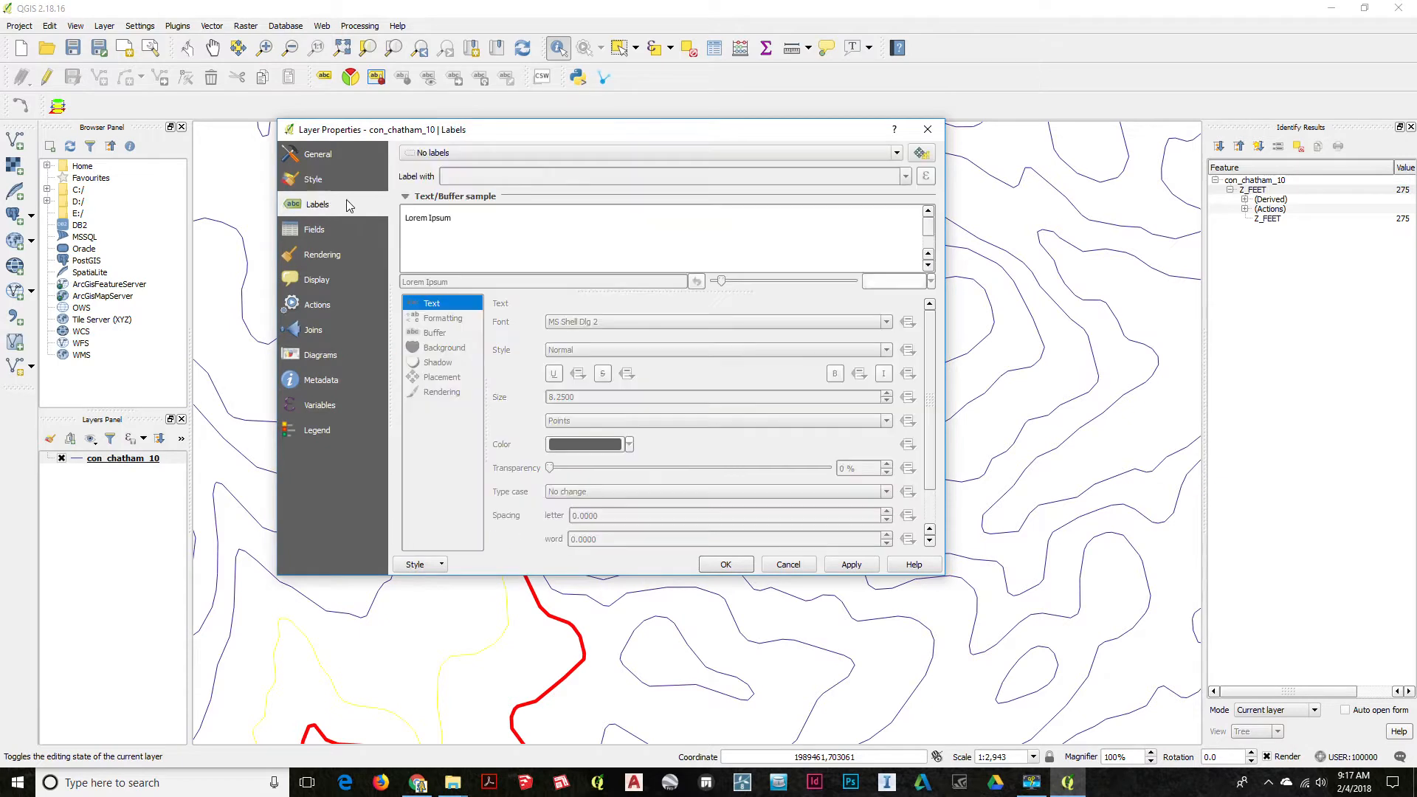
{"action": "left_click", "coordinate": [481, 153]}
{"action": "left_click", "coordinate": [480, 179]}
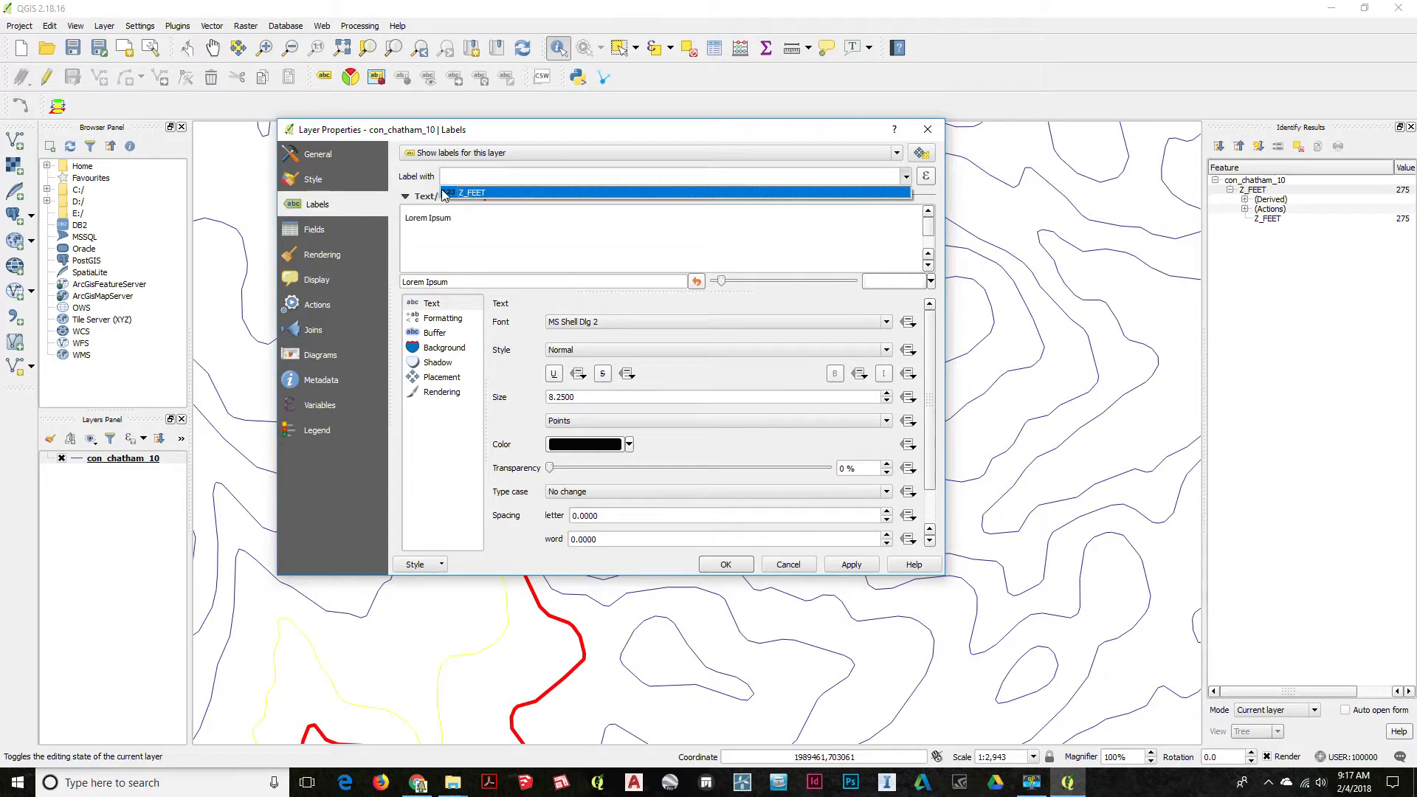
{"action": "left_click", "coordinate": [499, 194]}
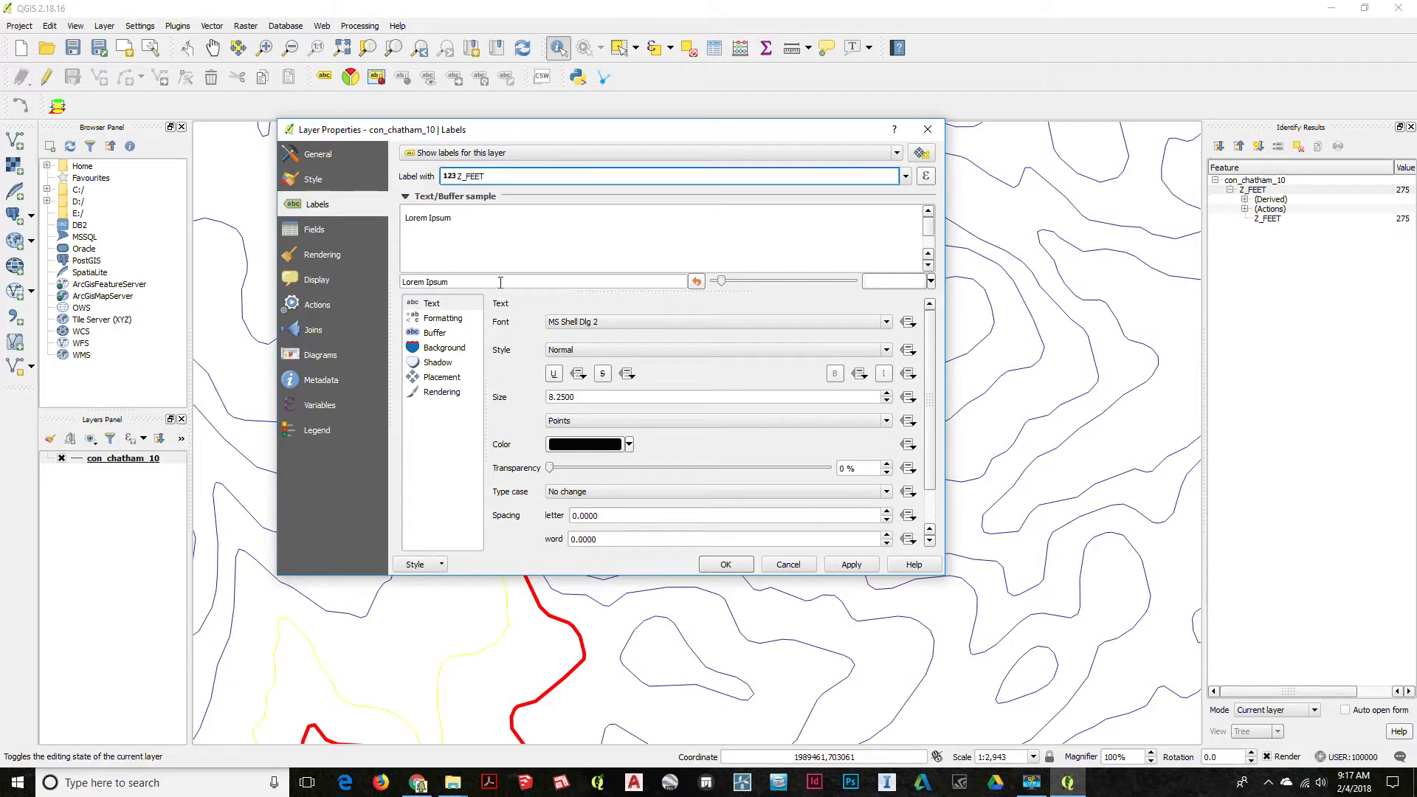
{"action": "left_click", "coordinate": [850, 564]}
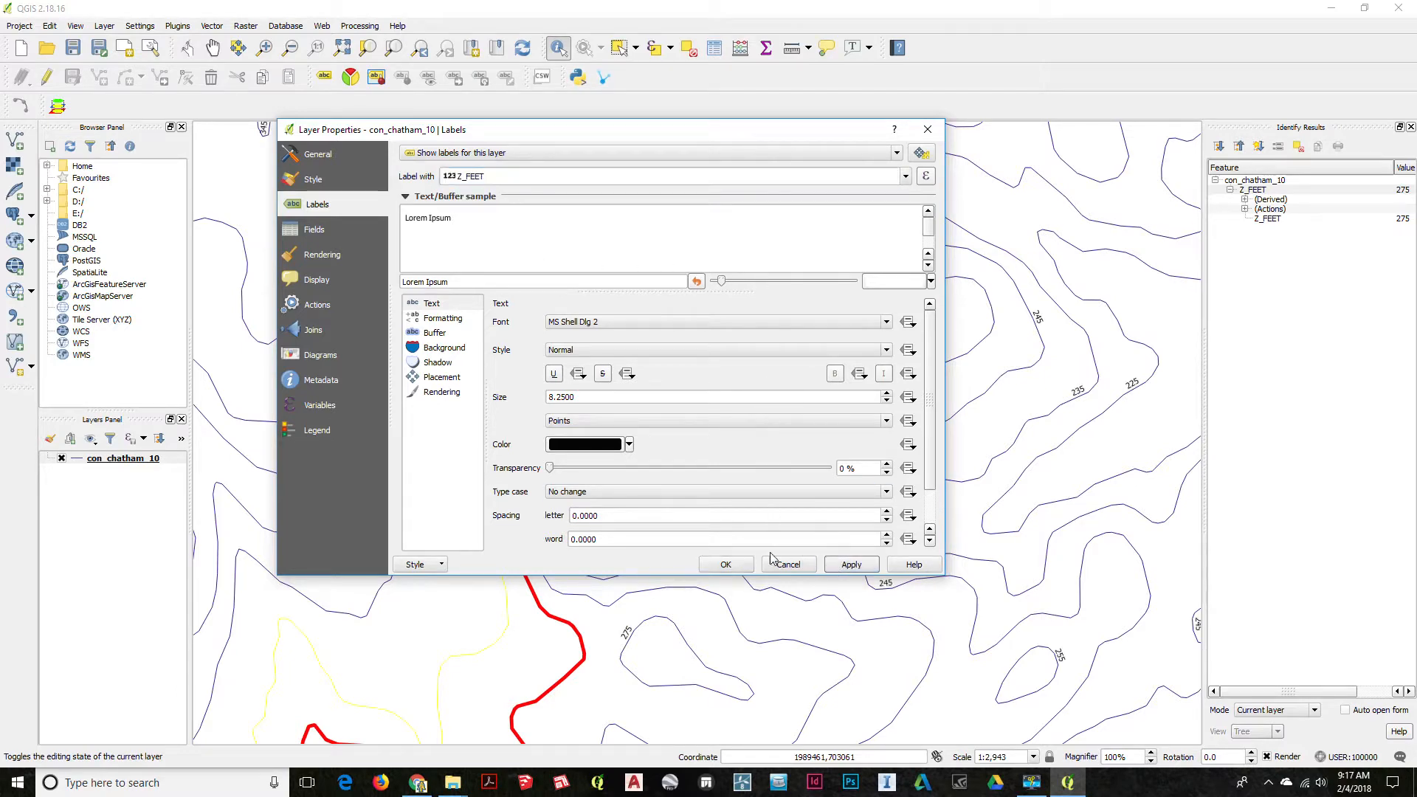
{"action": "left_click", "coordinate": [726, 564]}
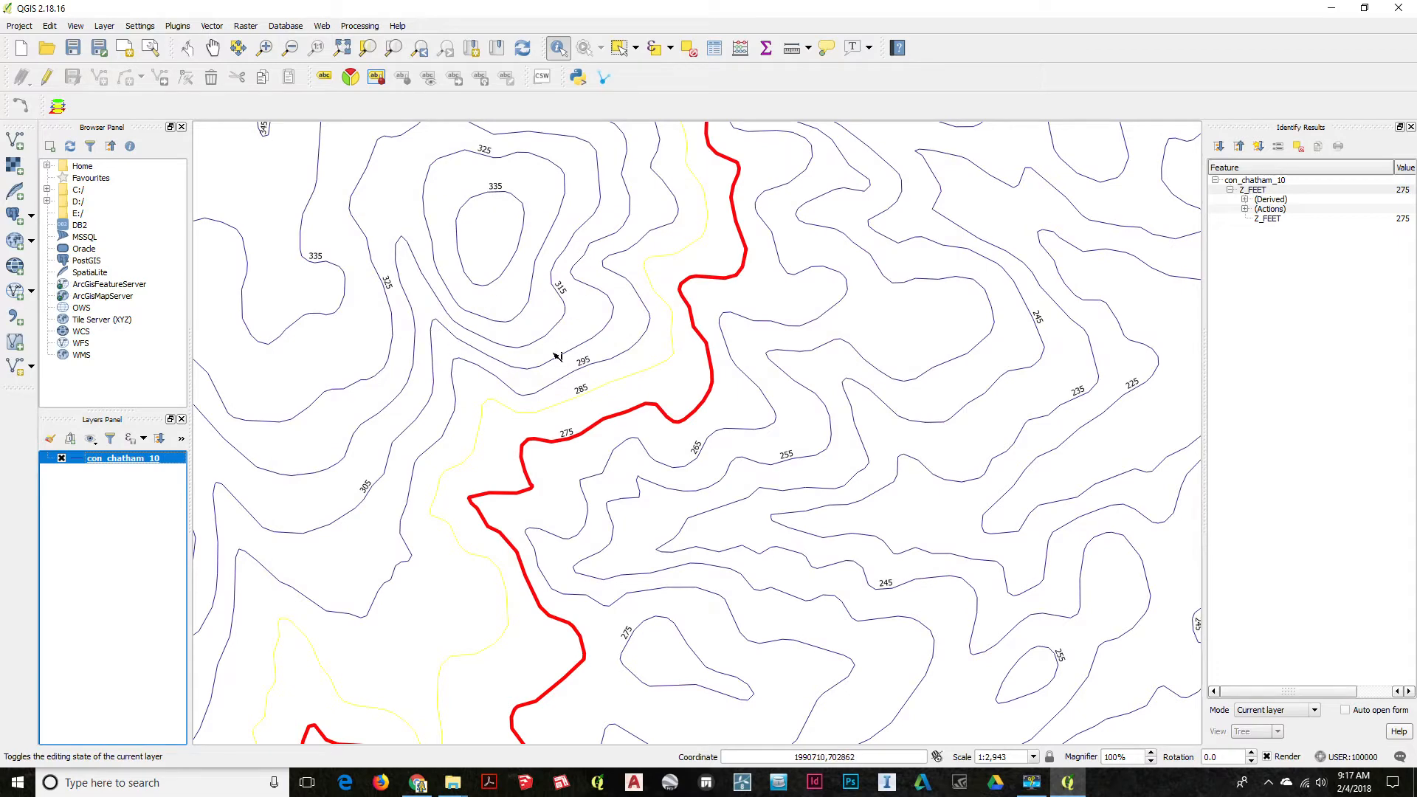
Step: Examine the labelled contours at several scales, from the area around the selected line out to the wider county
{"action": "scroll", "coordinate": [553, 410], "scroll_direction": "down", "scroll_amount": 1}
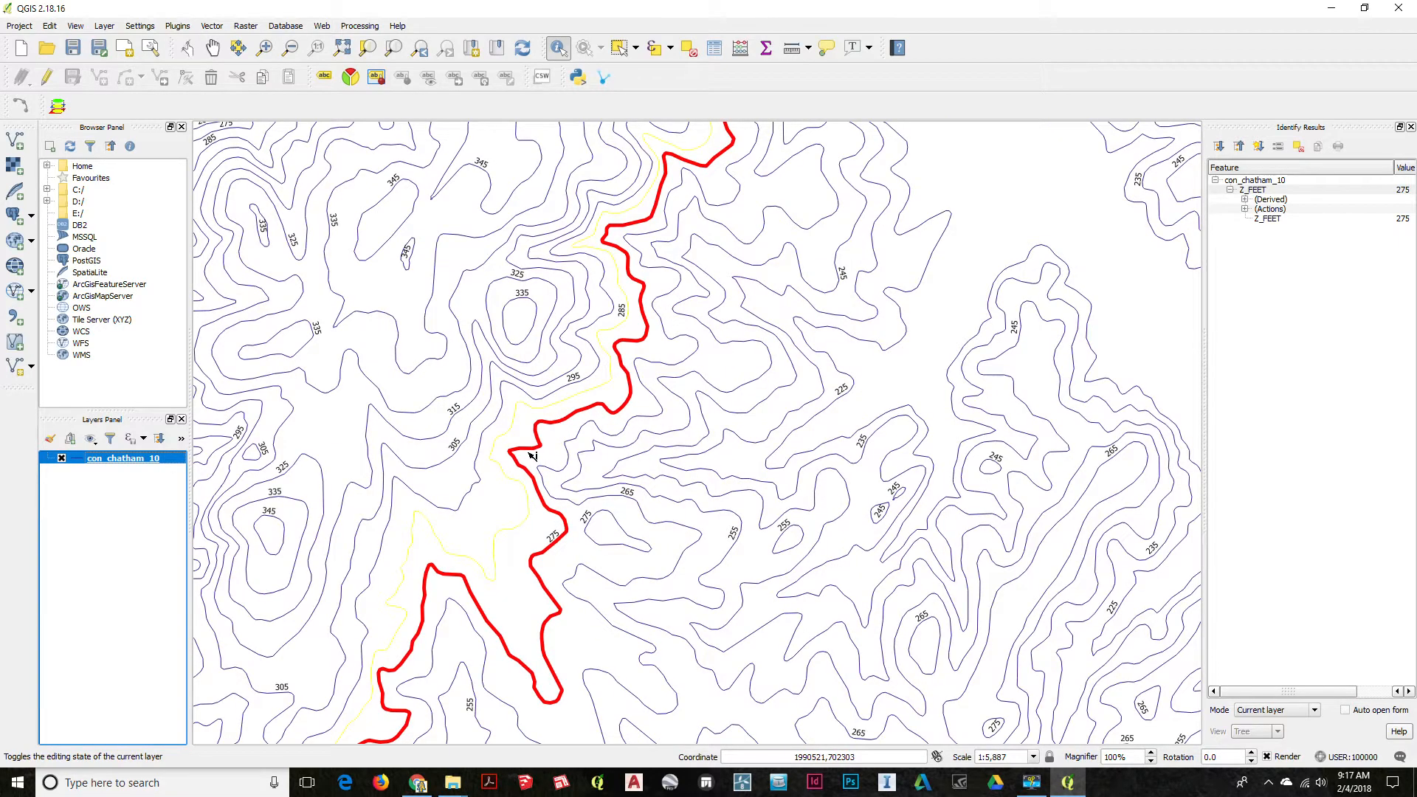
{"action": "scroll", "coordinate": [531, 456], "scroll_direction": "down", "scroll_amount": 1}
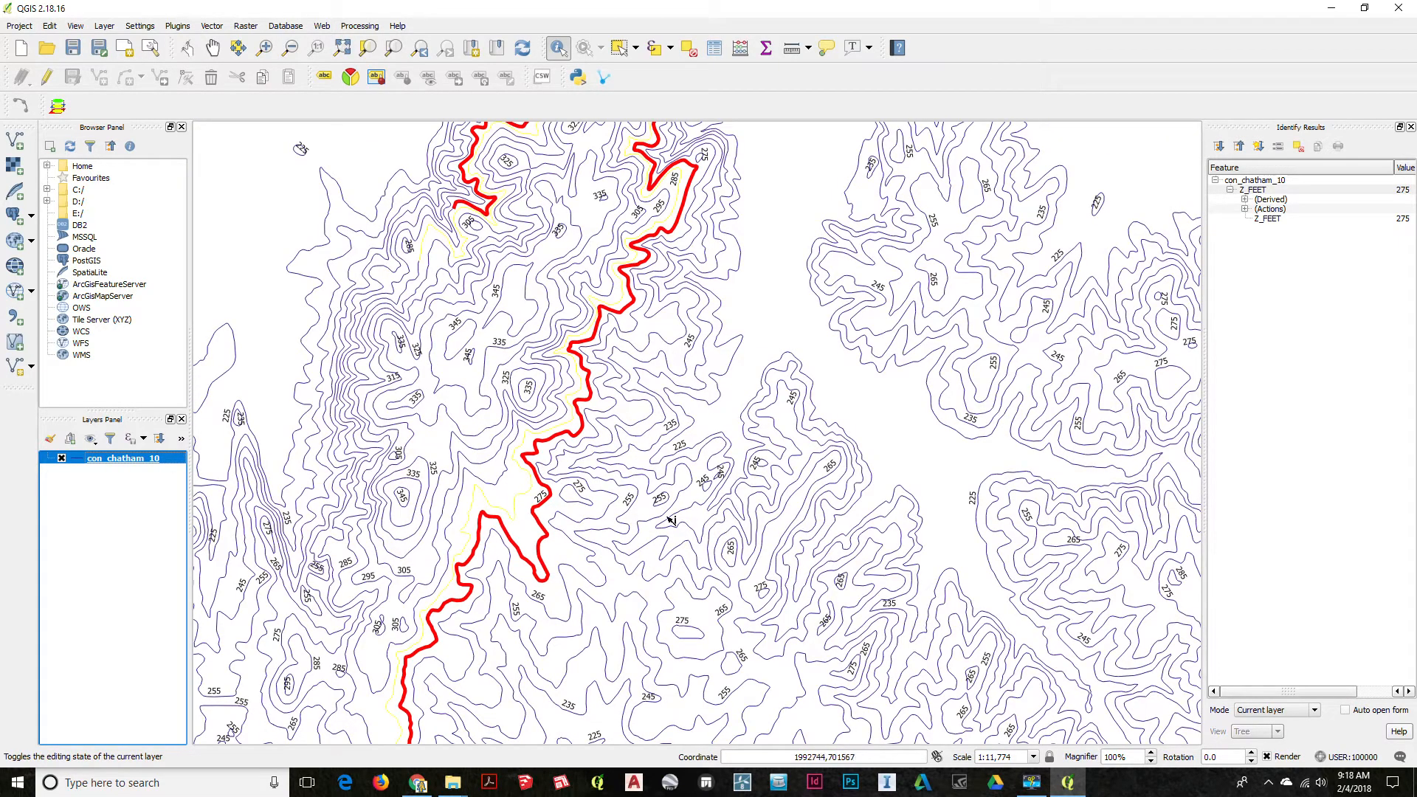
{"action": "scroll", "coordinate": [564, 446], "scroll_direction": "up", "scroll_amount": 1}
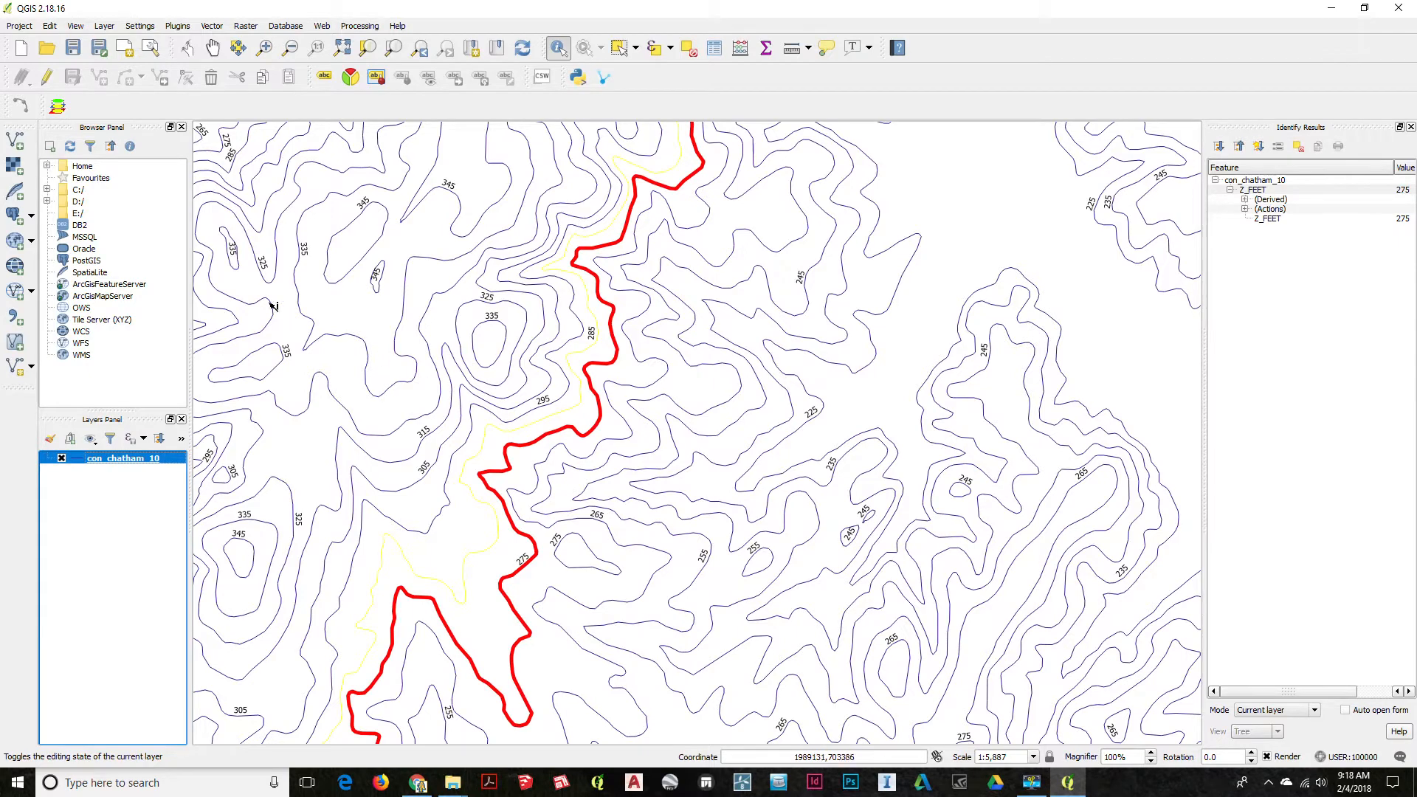
{"action": "scroll", "coordinate": [696, 344], "scroll_direction": "down", "scroll_amount": 1}
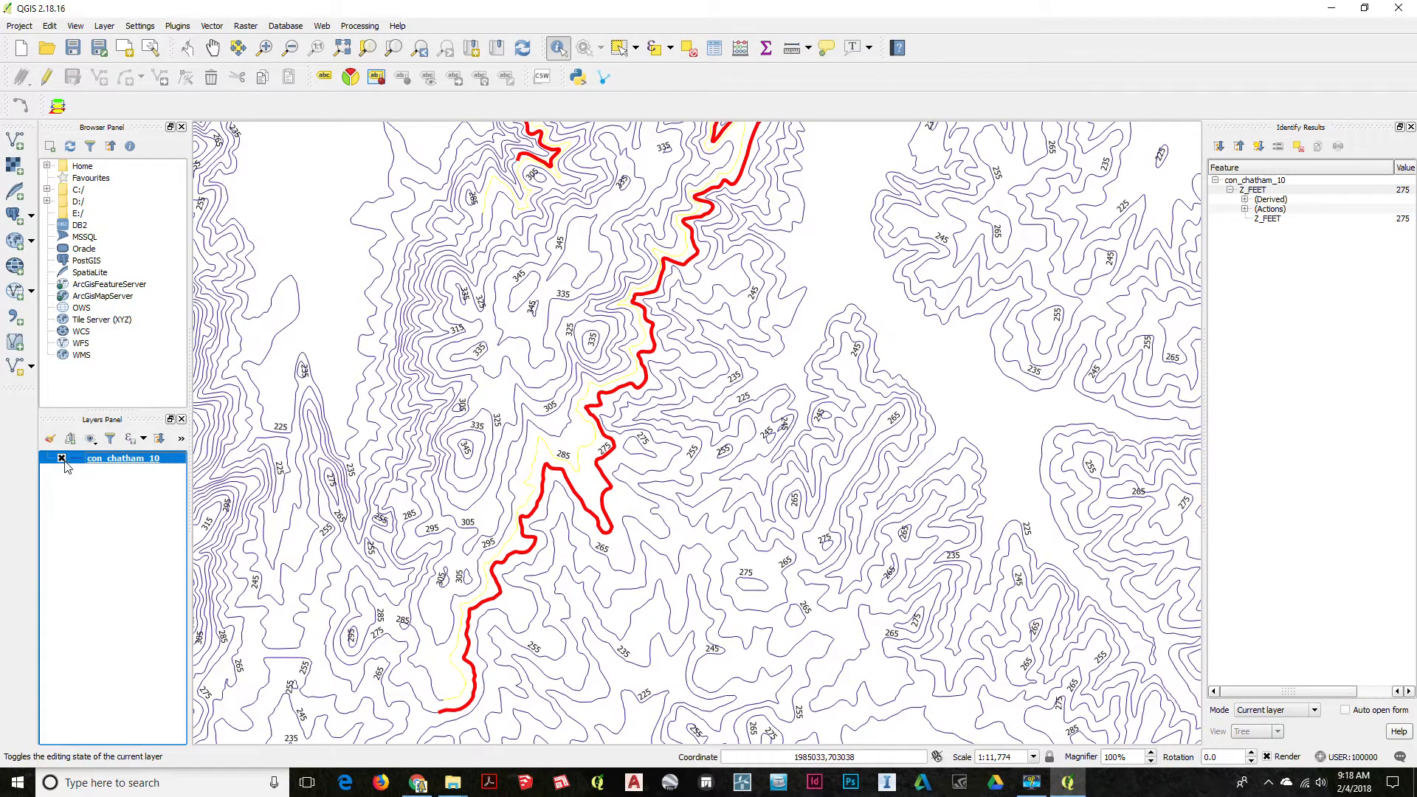
{"action": "scroll", "coordinate": [561, 449], "scroll_direction": "down", "scroll_amount": 1}
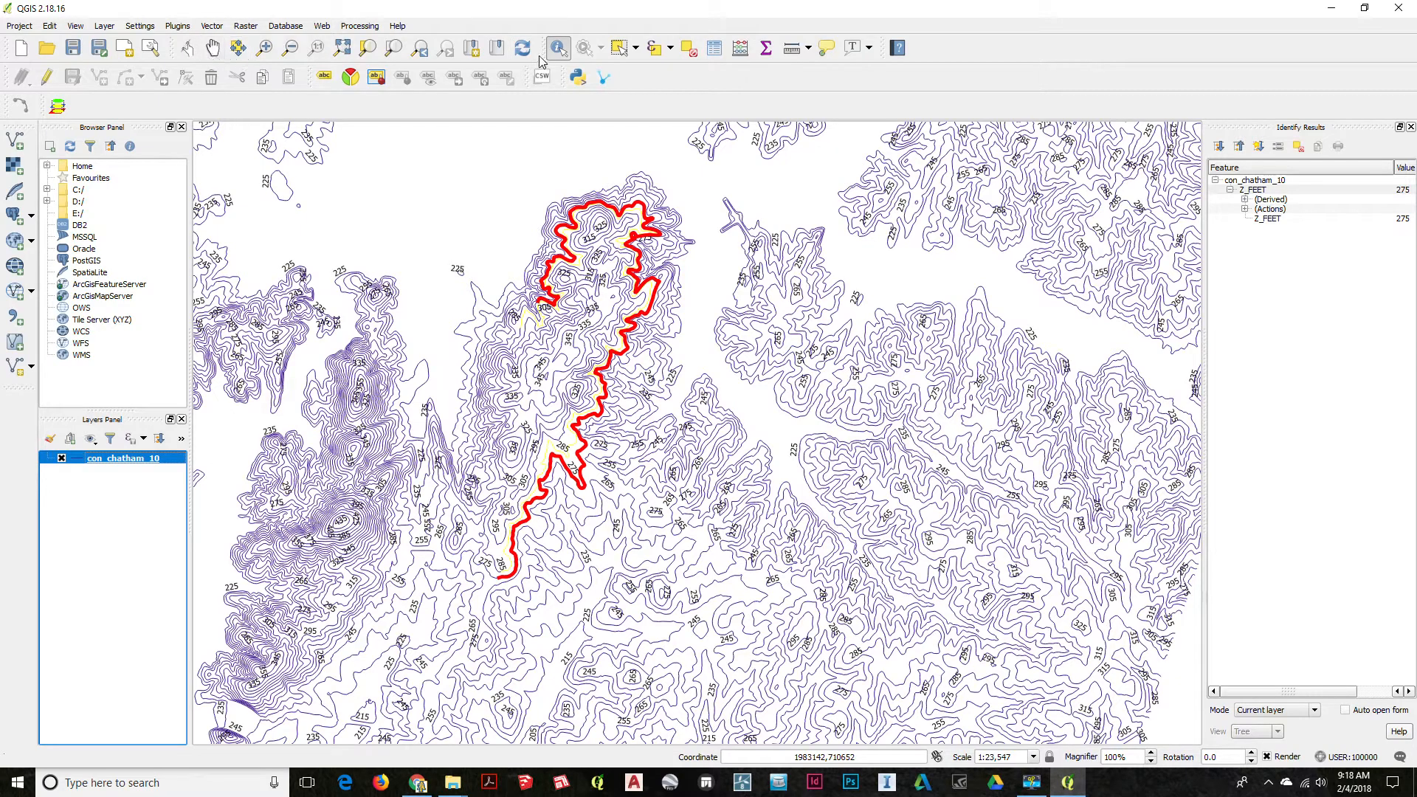
{"action": "left_click", "coordinate": [212, 48]}
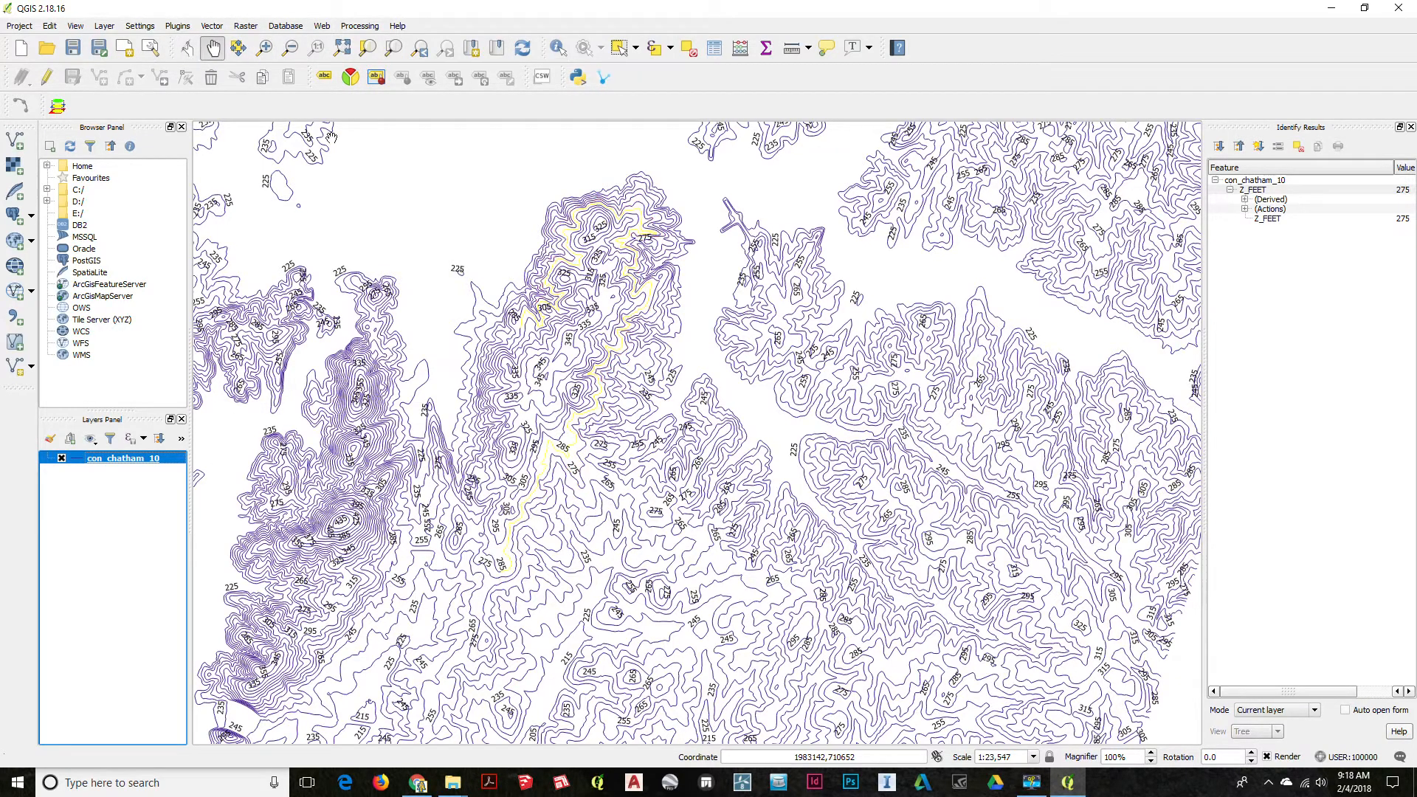
{"action": "scroll", "coordinate": [529, 264], "scroll_direction": "down", "scroll_amount": 3}
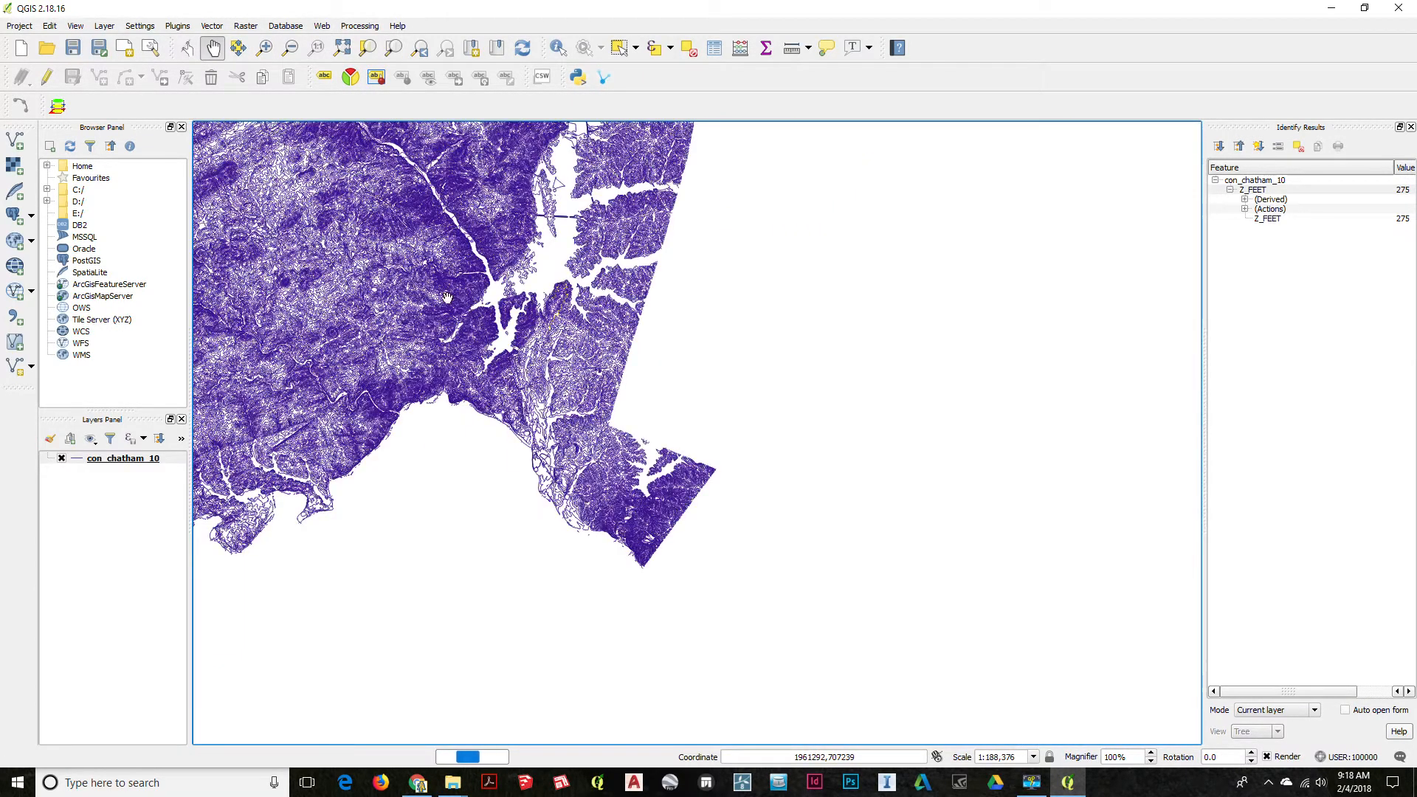
{"action": "left_click_drag", "start_coordinate": [423, 284], "coordinate": [613, 410]}
{"action": "scroll", "coordinate": [613, 410], "scroll_direction": "up", "scroll_amount": 1}
{"action": "scroll", "coordinate": [634, 420], "scroll_direction": "up", "scroll_amount": 1}
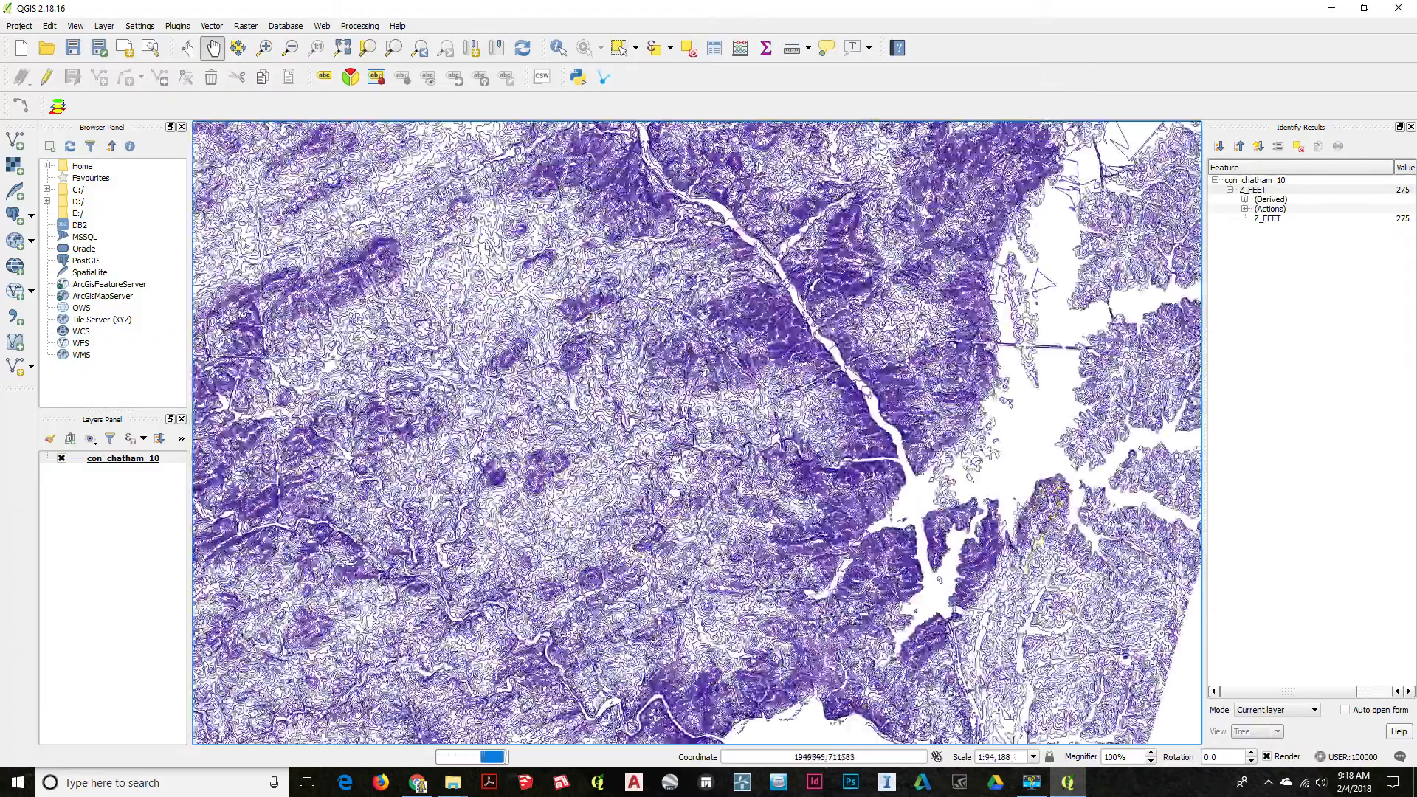
{"action": "left_click_drag", "start_coordinate": [732, 462], "coordinate": [674, 491]}
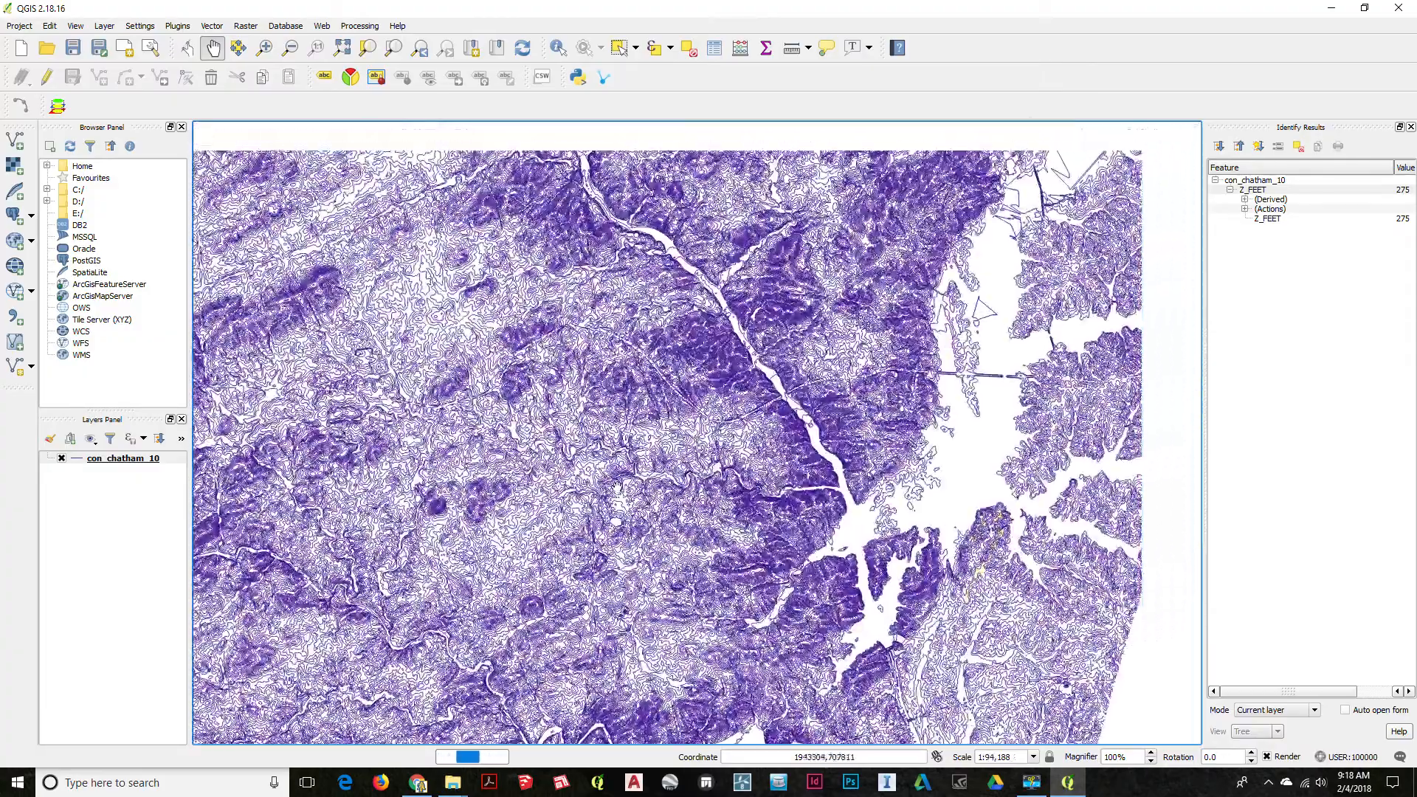
{"action": "scroll", "coordinate": [674, 491], "scroll_direction": "up", "scroll_amount": 1}
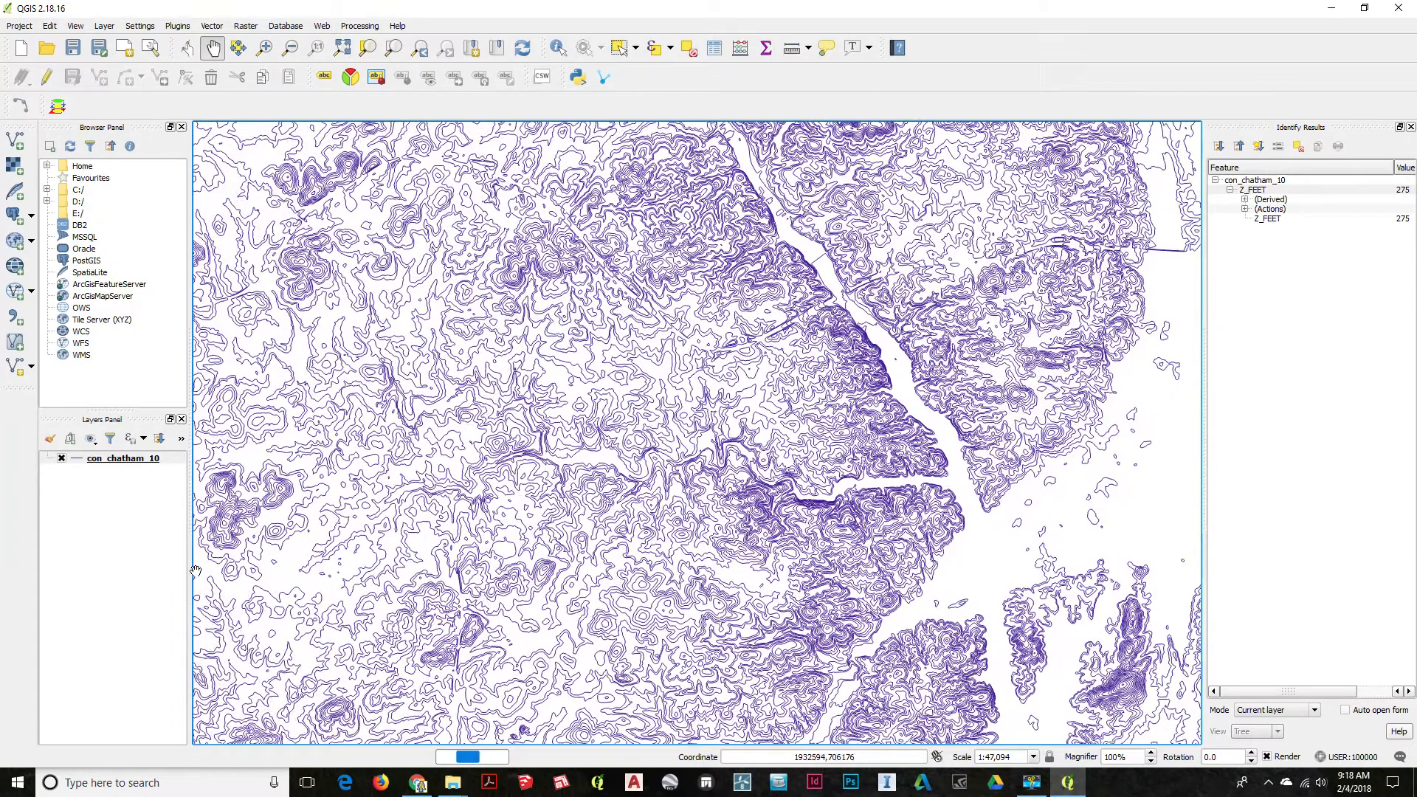
{"action": "left_click_drag", "start_coordinate": [308, 550], "coordinate": [409, 543]}
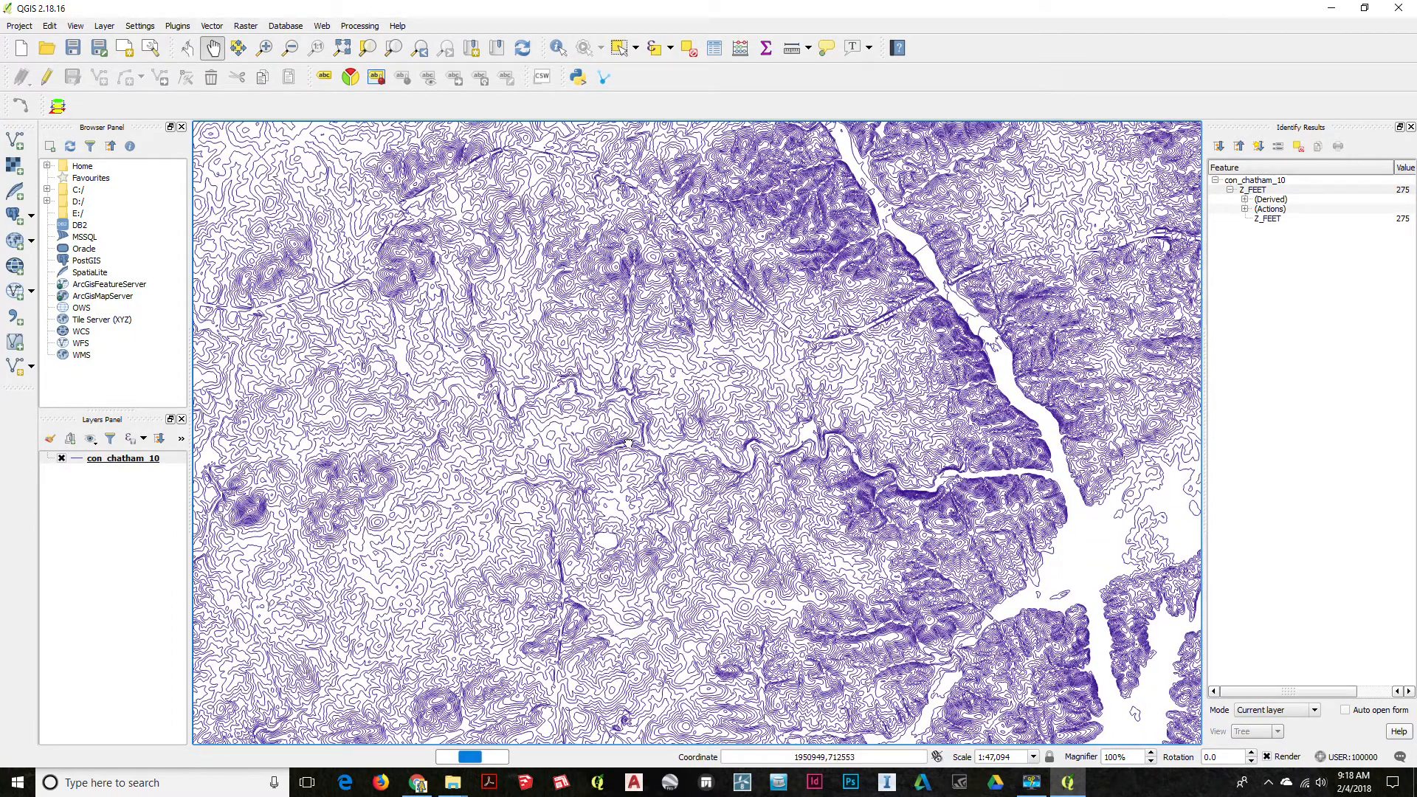
{"action": "left_click_drag", "start_coordinate": [580, 451], "coordinate": [633, 423]}
Step: Dock the QGIS window to half of the screen and close the Downloads and con_chatham_10 folder windows
{"action": "left_click_drag", "start_coordinate": [1065, 10], "coordinate": [1416, 58]}
{"action": "left_click", "coordinate": [574, 243]}
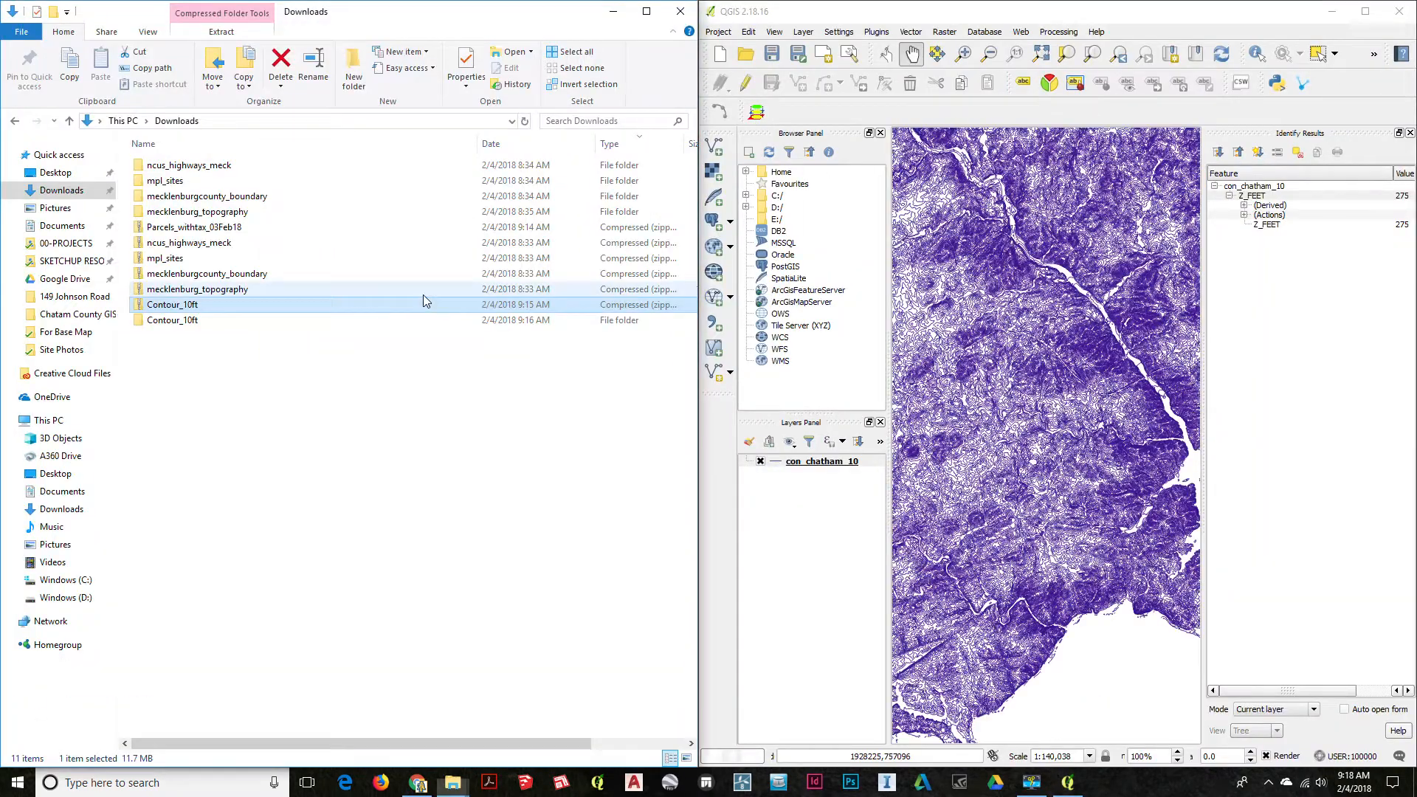
{"action": "left_click", "coordinate": [681, 12]}
{"action": "left_click", "coordinate": [291, 379]}
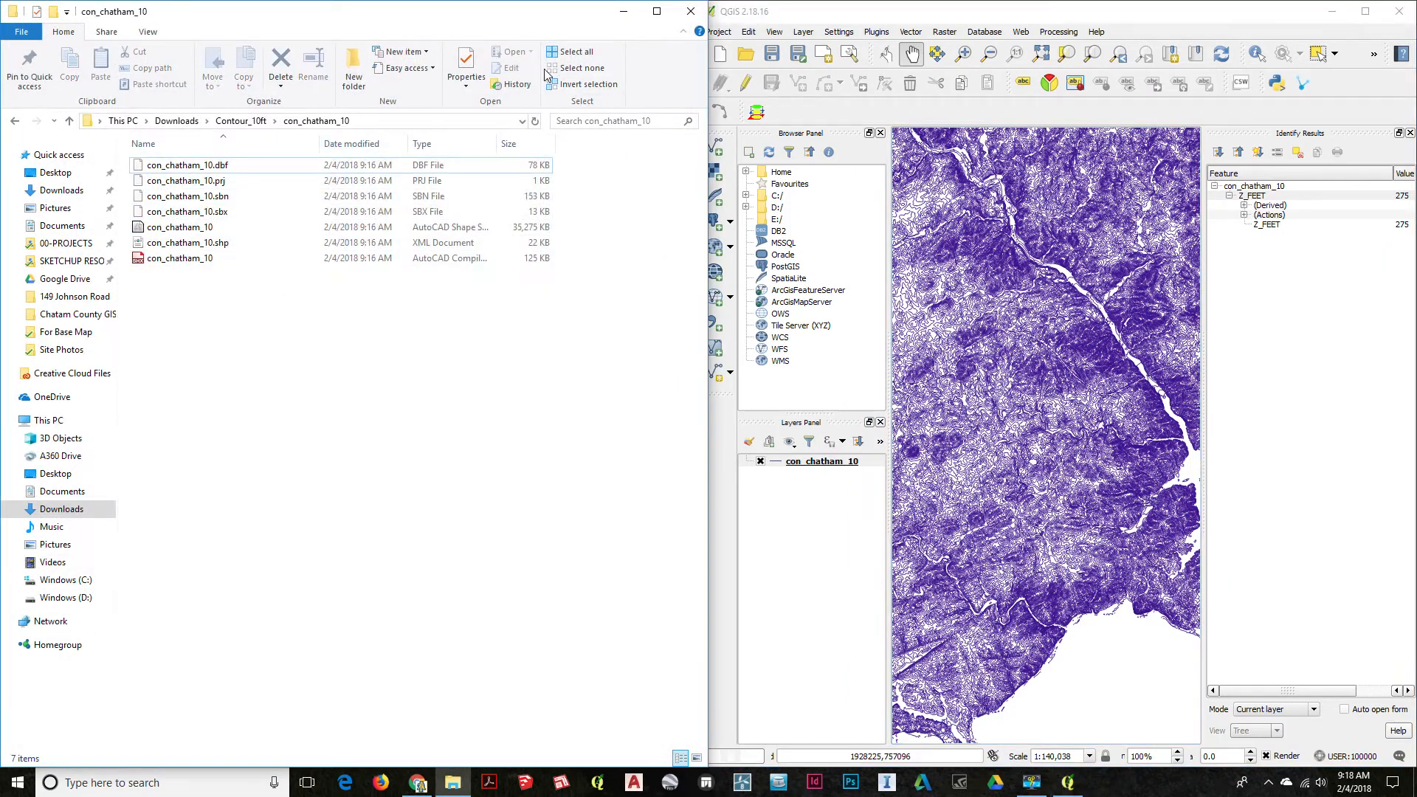
{"action": "left_click", "coordinate": [691, 11]}
{"action": "left_click", "coordinate": [179, 294]}
{"action": "double_click", "coordinate": [26, 20]}
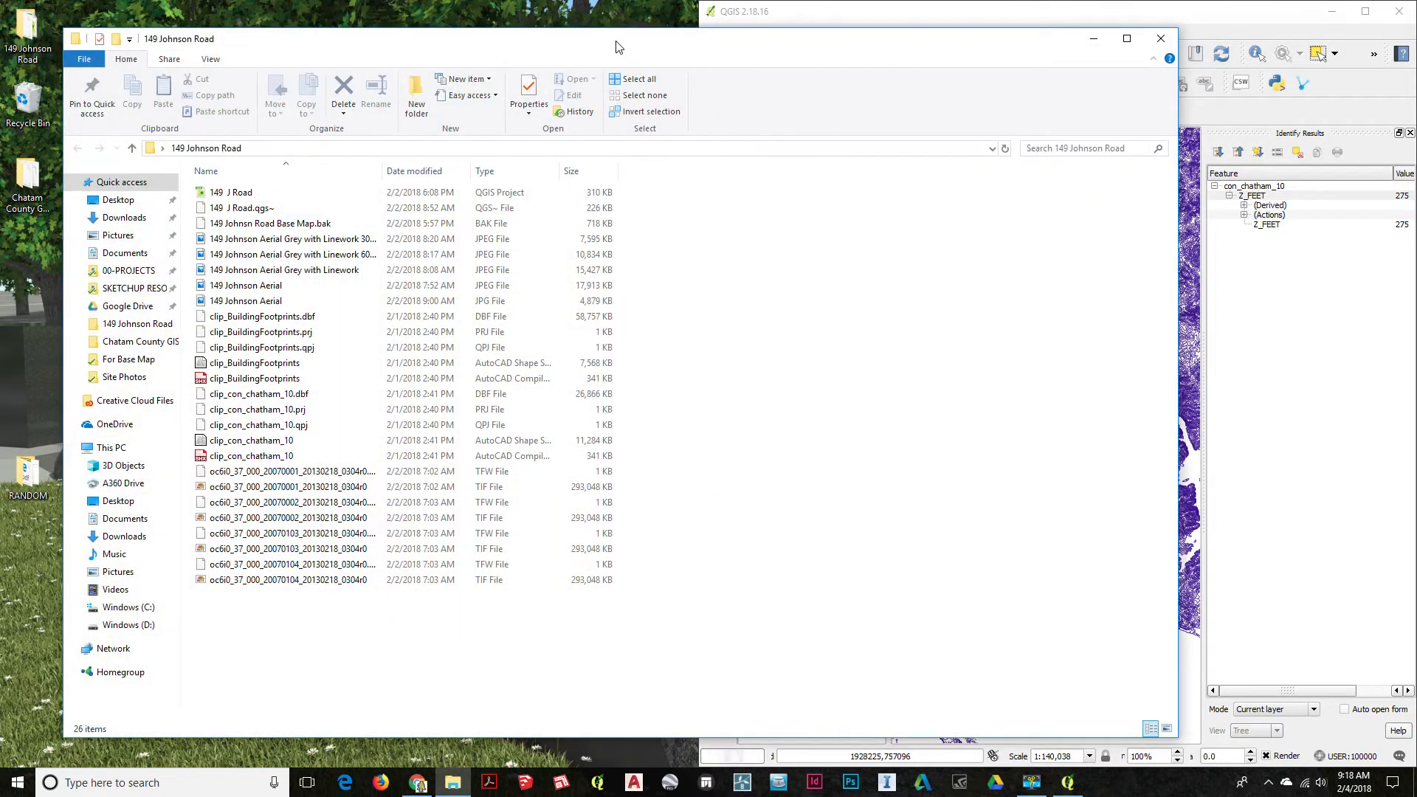
{"action": "left_click_drag", "start_coordinate": [619, 47], "coordinate": [0, 66]}
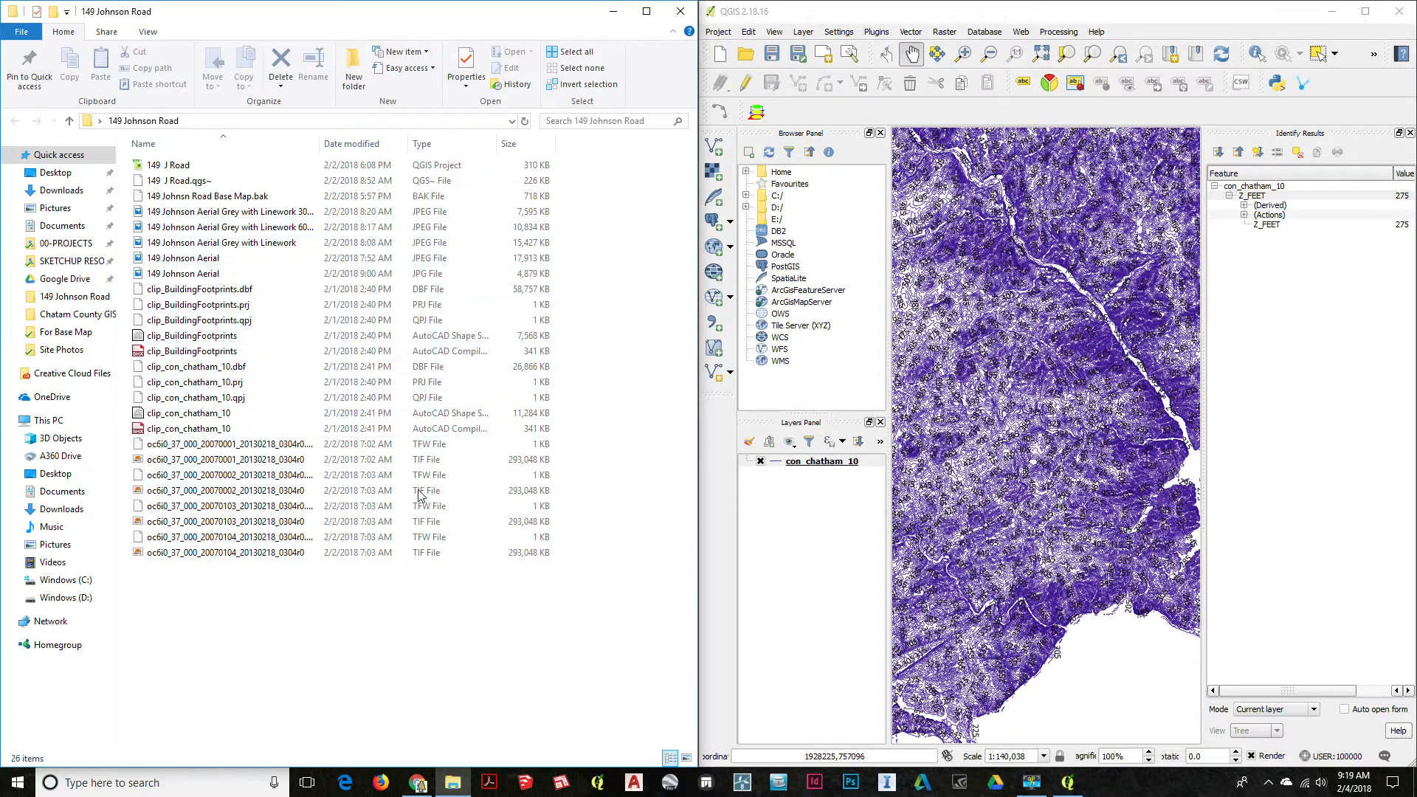
{"action": "left_click", "coordinate": [681, 11]}
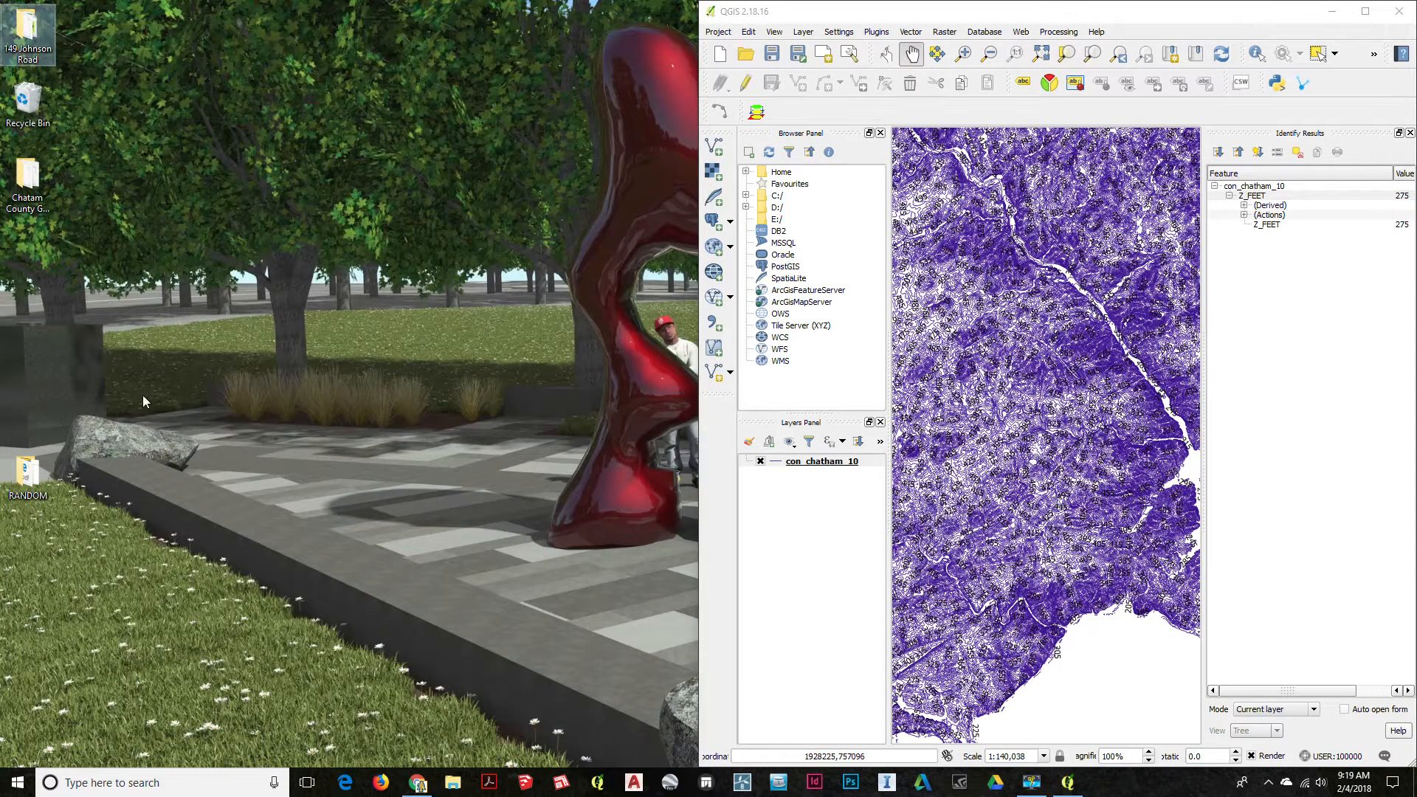
Step: Open the Chatam County GIS 2010 folder from the desktop and dock it beside the QGIS window
{"action": "double_click", "coordinate": [27, 181]}
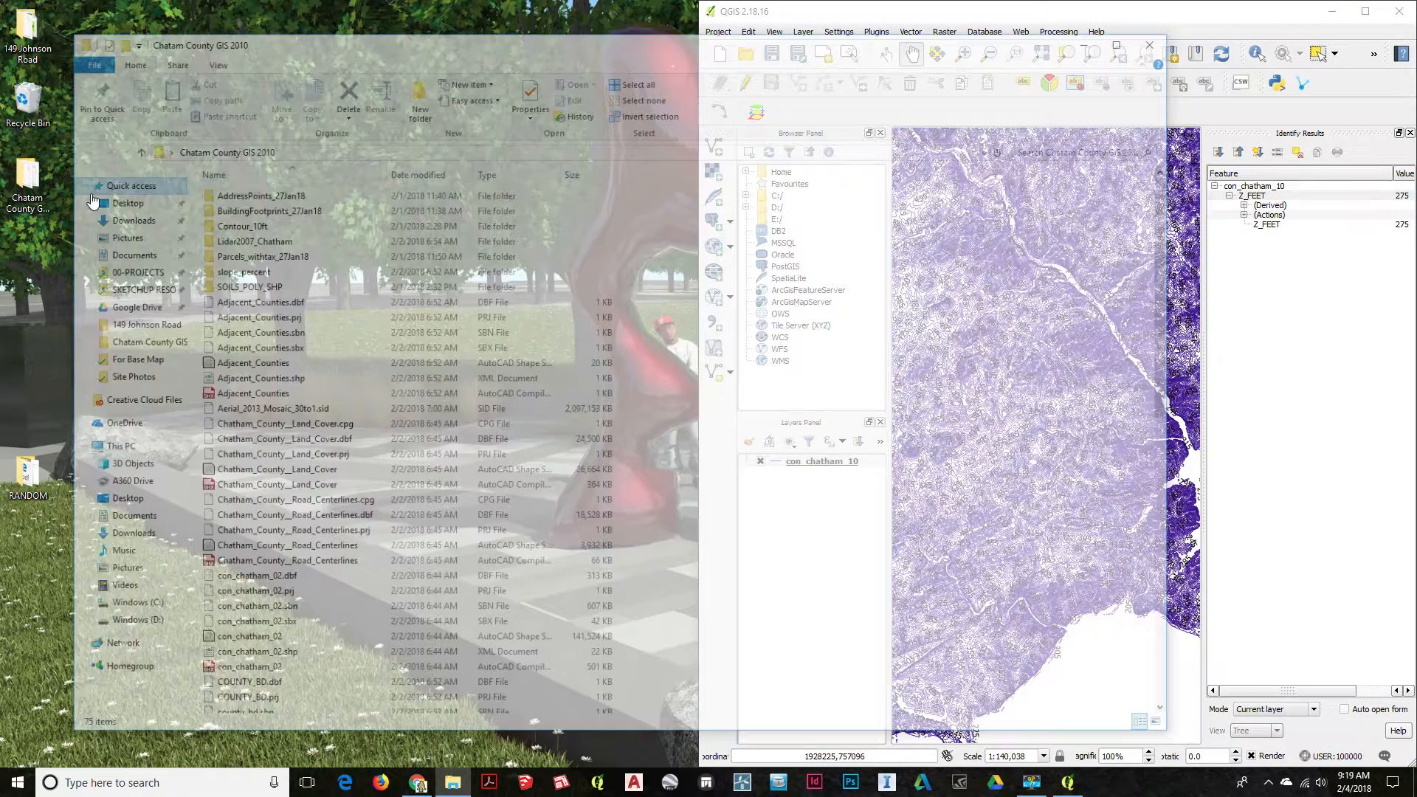
{"action": "left_click_drag", "start_coordinate": [565, 49], "coordinate": [0, 122]}
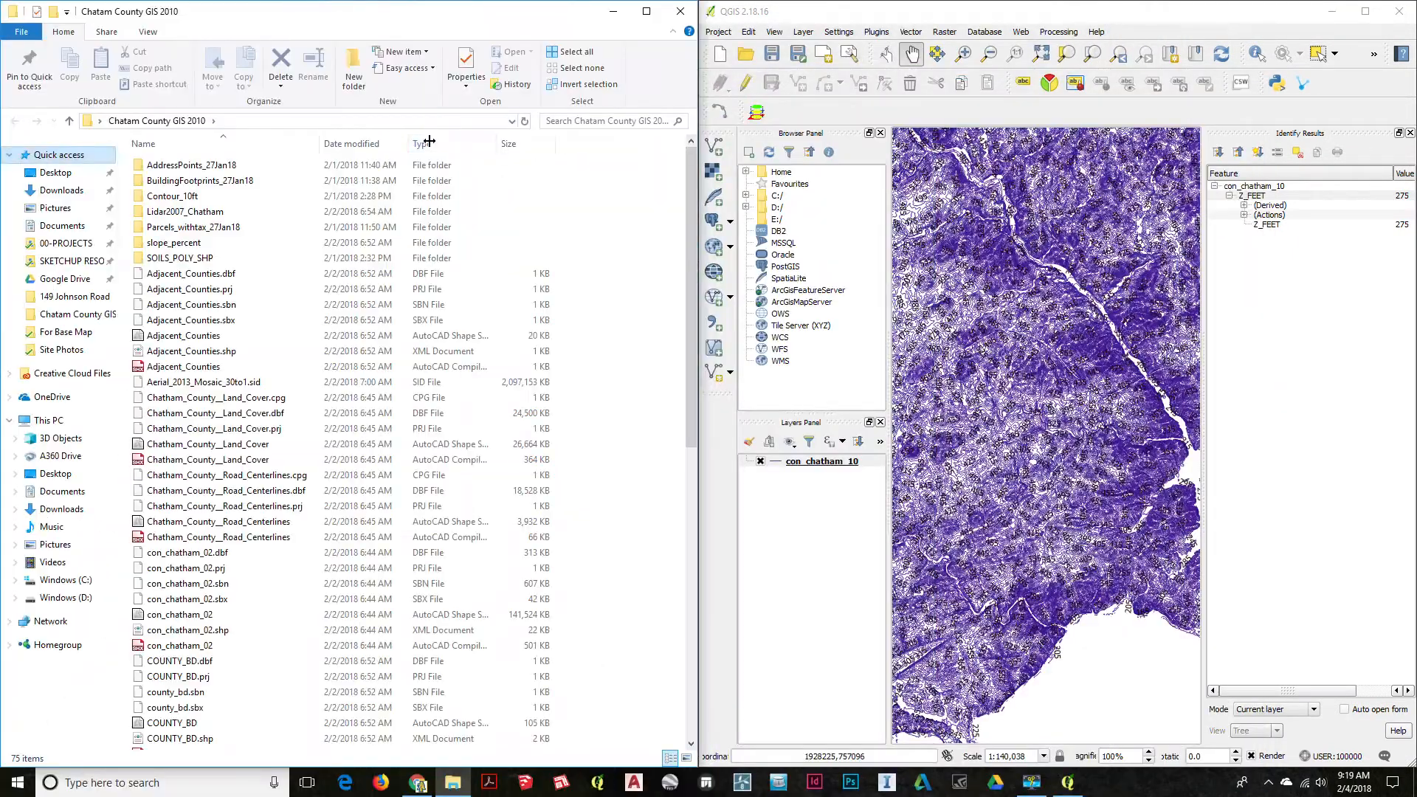
Step: Close the identify results in QGIS and hide the con_chatham_10 layer
{"action": "left_click", "coordinate": [1410, 132]}
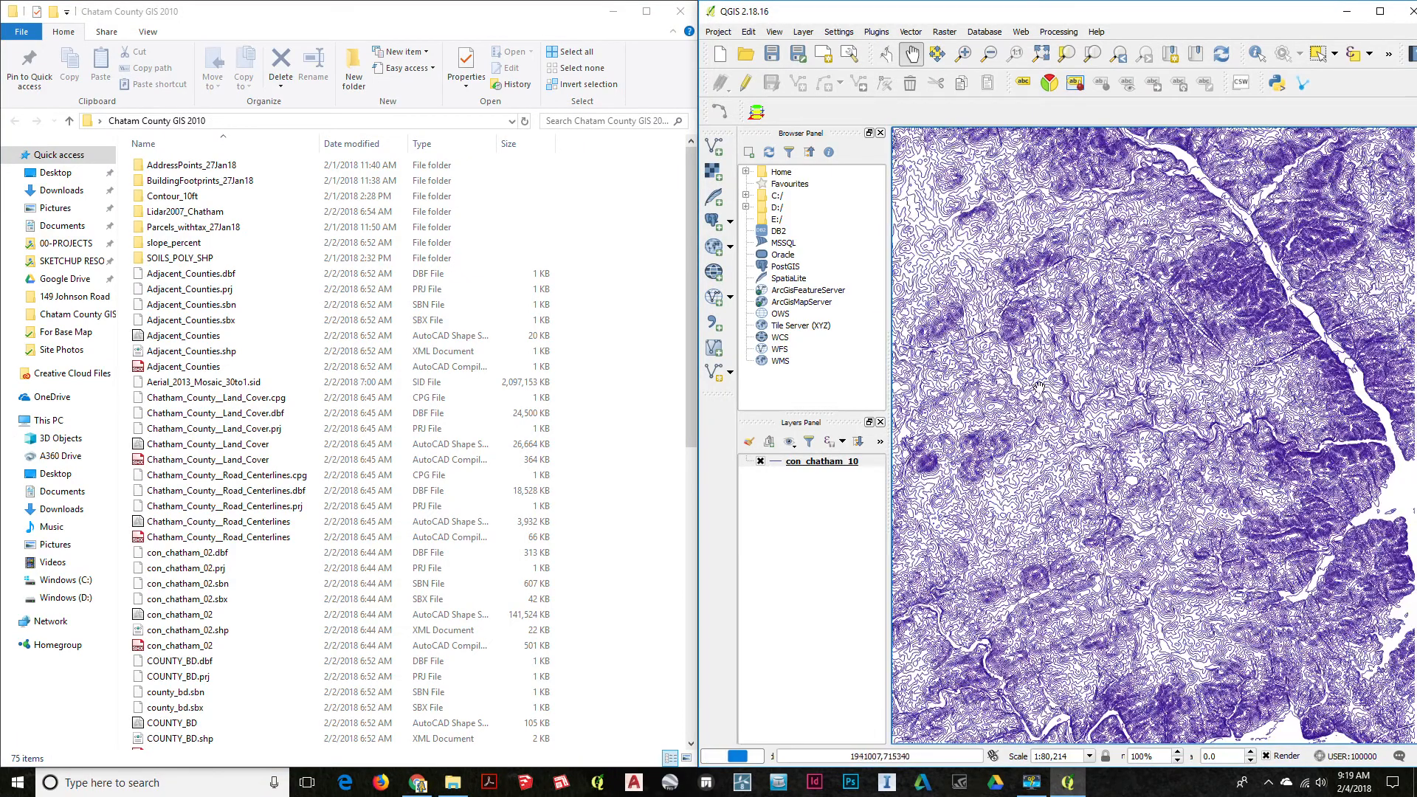
{"action": "left_click", "coordinate": [761, 461]}
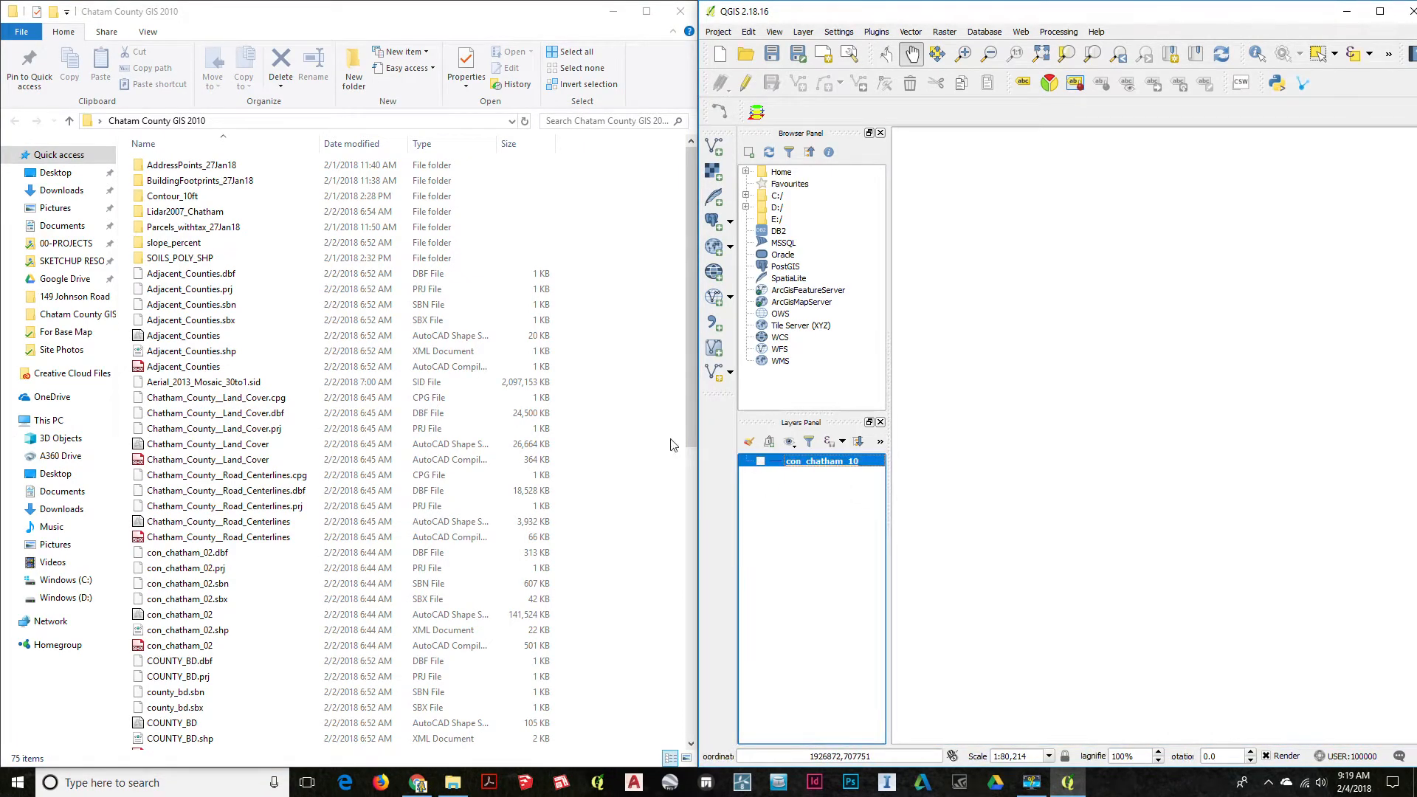
Step: Add all files from the innermost BuildingFootprints folder of BuildingFootprints_27Jan18 to the QGIS map and dismiss the Invalid Data Source messages
{"action": "double_click", "coordinate": [234, 181]}
{"action": "double_click", "coordinate": [199, 164]}
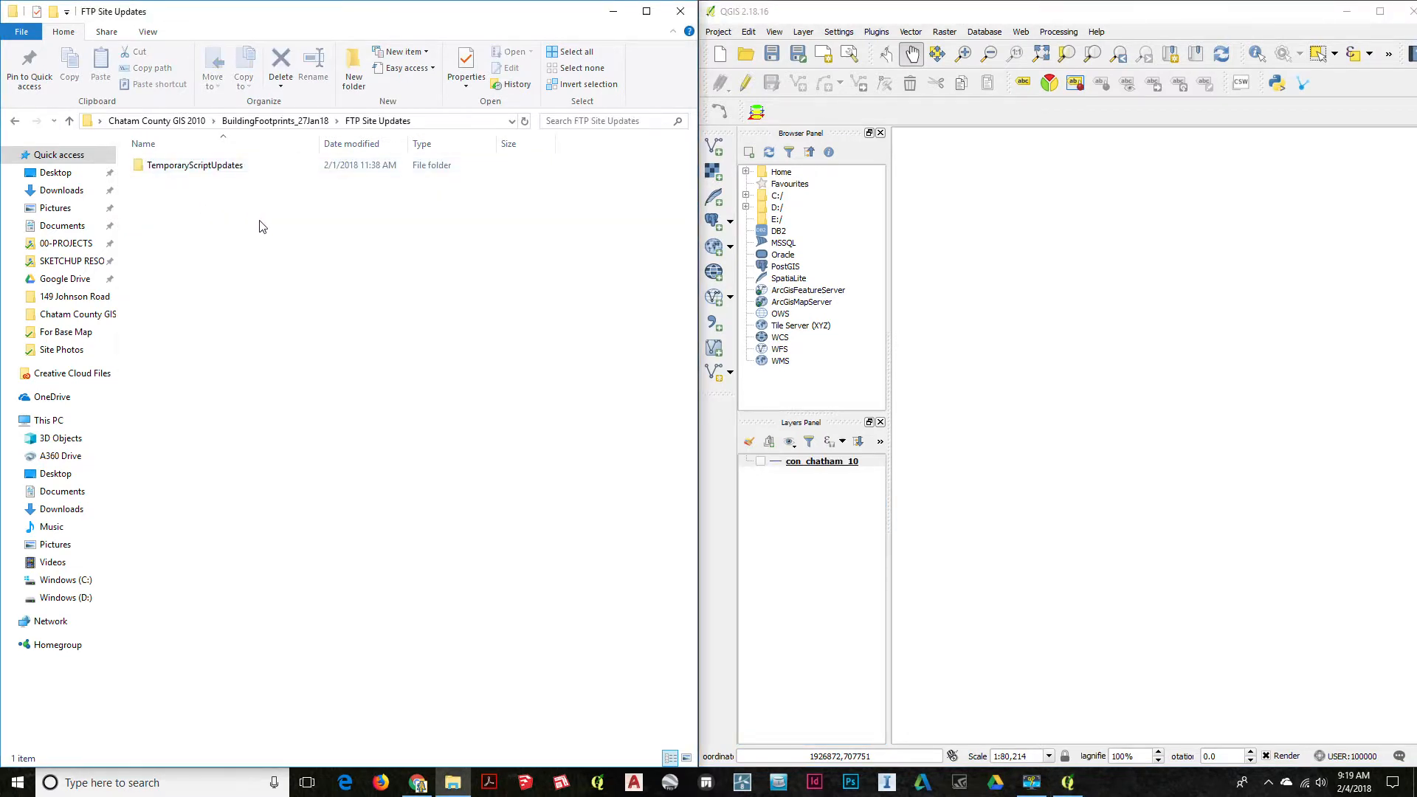
{"action": "double_click", "coordinate": [227, 169]}
{"action": "double_click", "coordinate": [228, 168]}
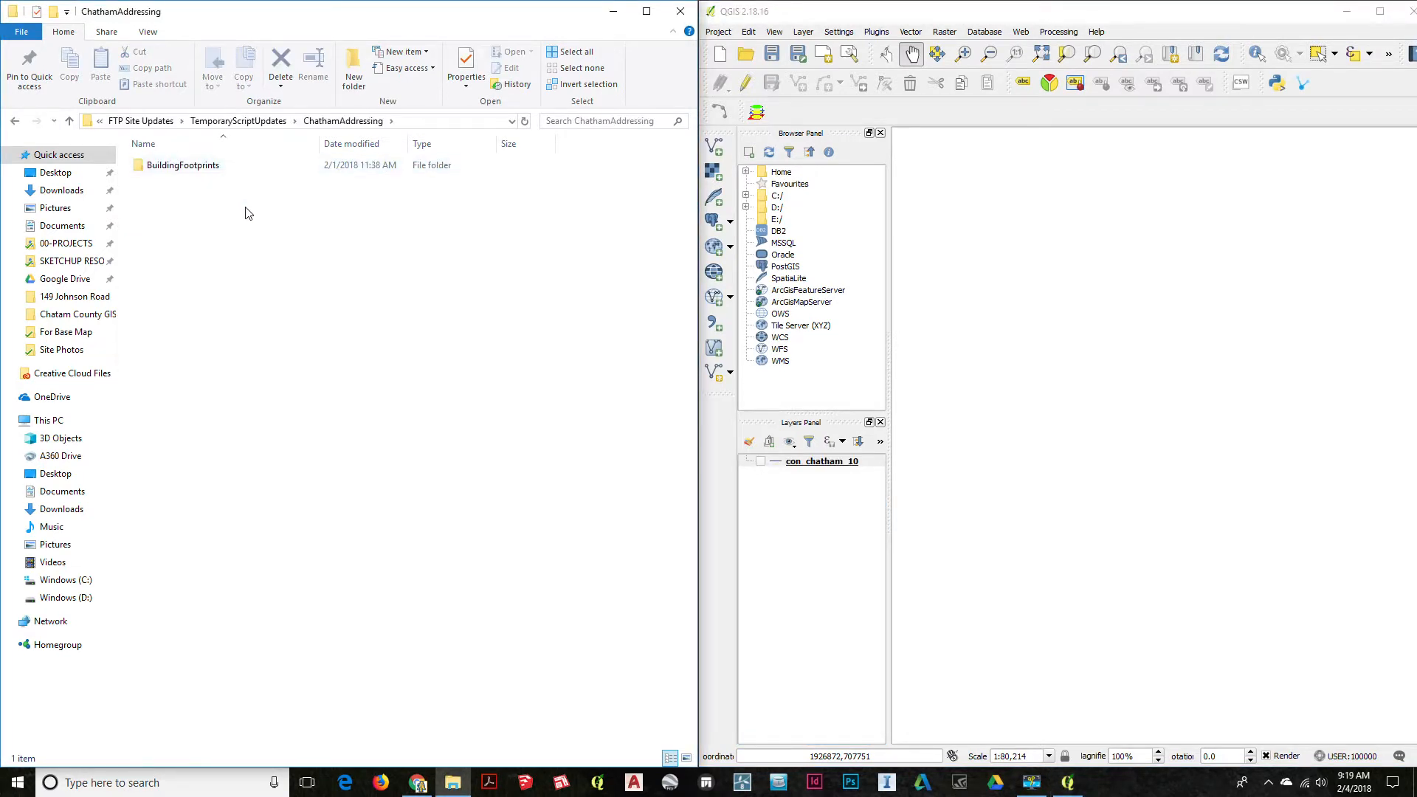
{"action": "double_click", "coordinate": [228, 172]}
{"action": "left_click_drag", "start_coordinate": [293, 410], "coordinate": [207, 163]}
{"action": "mouse_move", "coordinate": [207, 167]}
{"action": "left_mouse_down"}
{"action": "mouse_move", "coordinate": [806, 296]}
{"action": "mouse_move", "coordinate": [1102, 339]}
{"action": "left_mouse_up"}
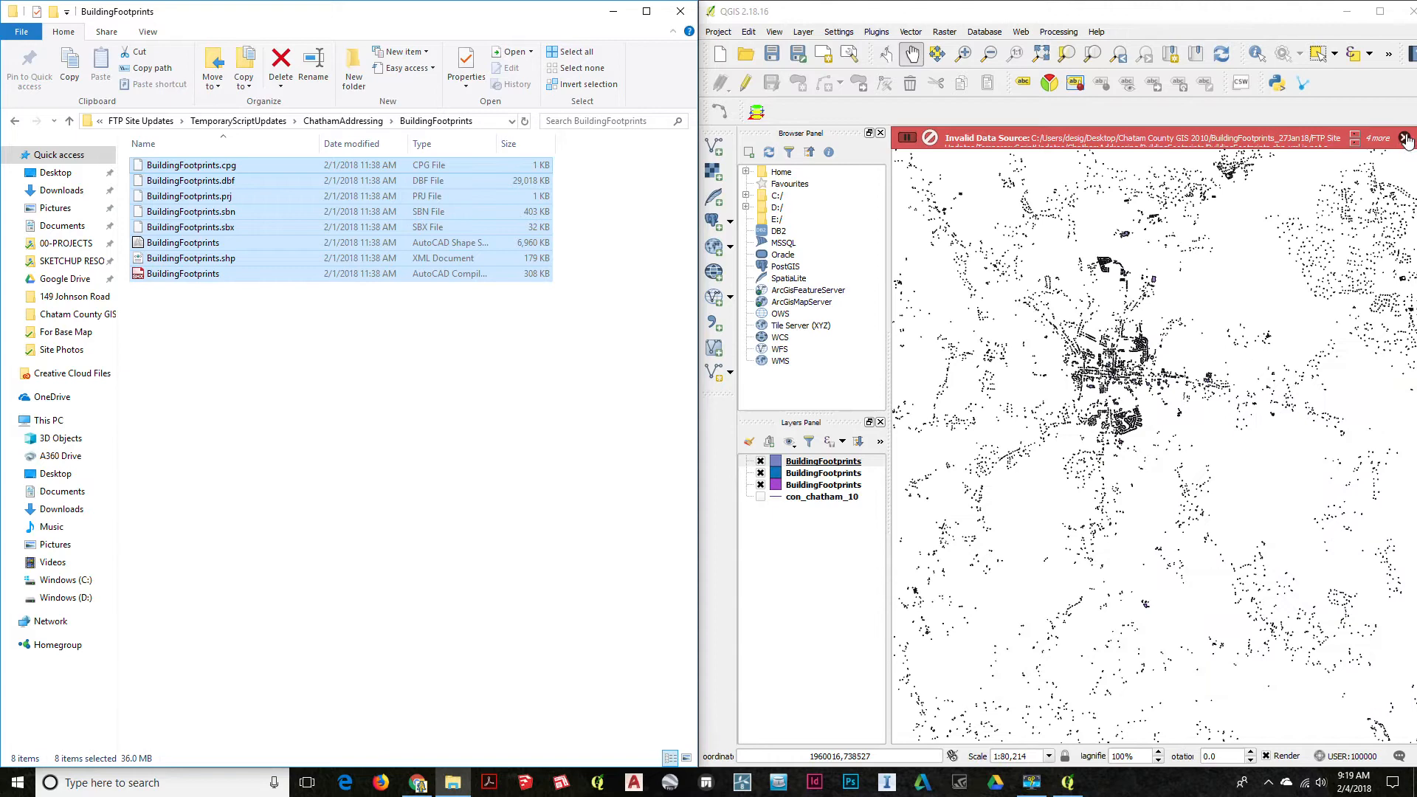
{"action": "left_click", "coordinate": [1404, 139]}
{"action": "left_click", "coordinate": [1405, 139]}
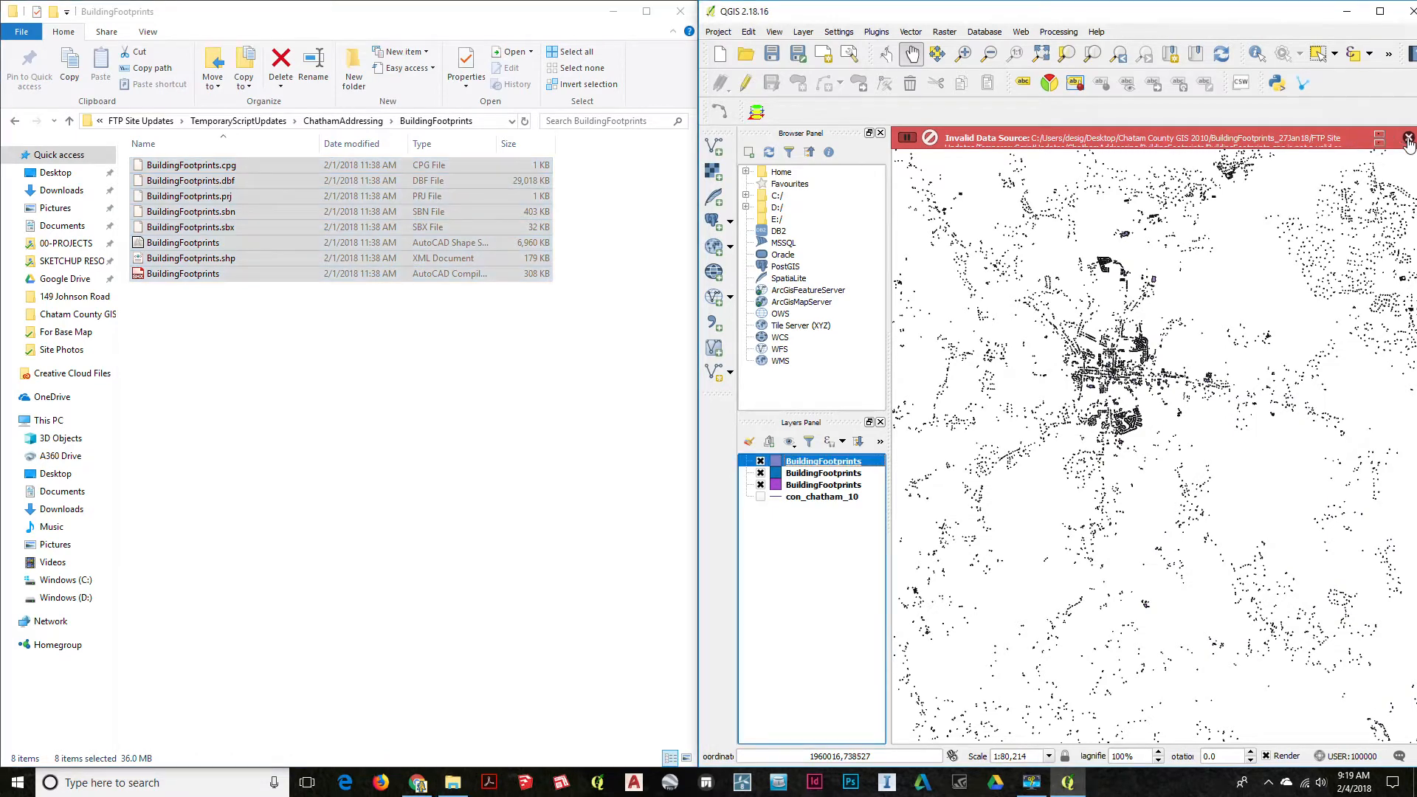
{"action": "left_click", "coordinate": [1405, 139]}
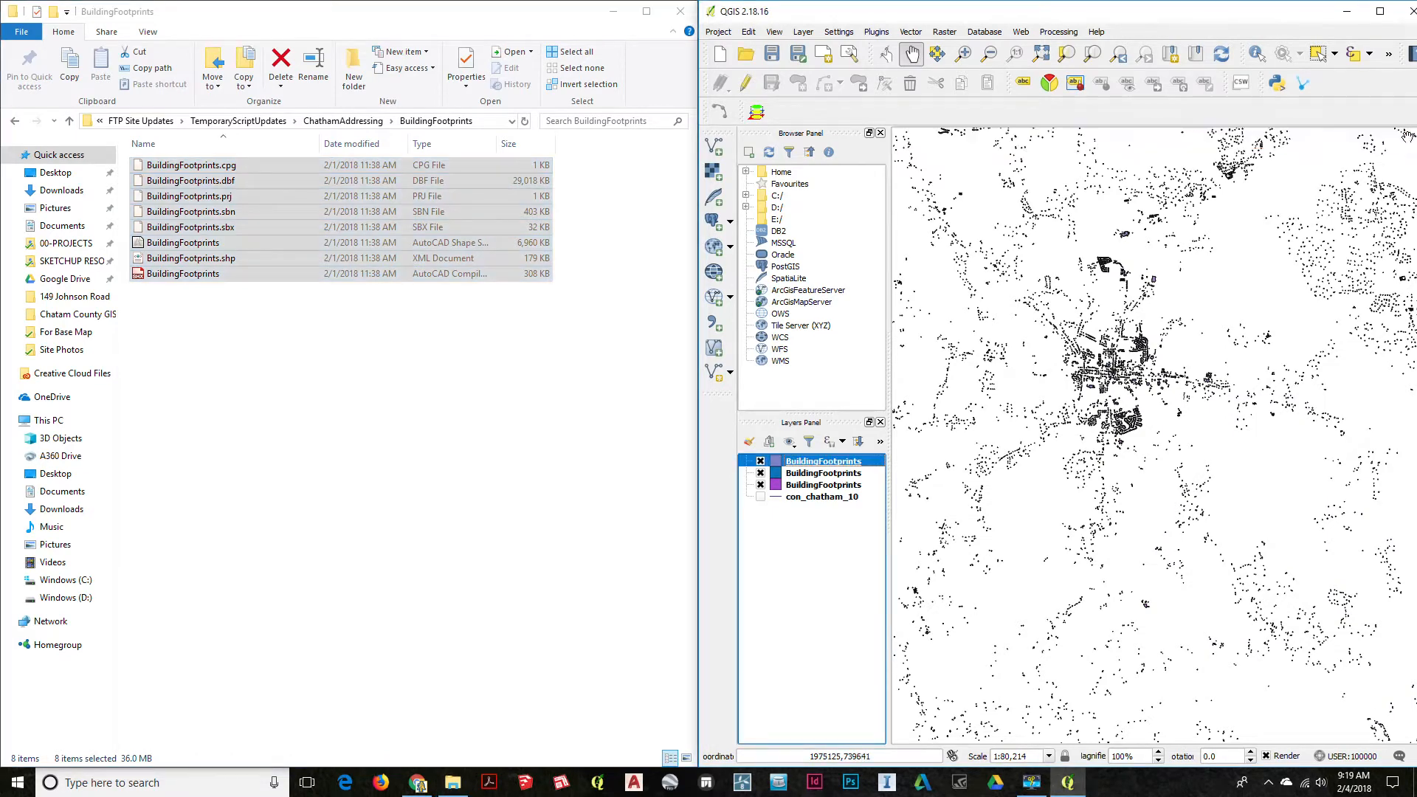
Step: Remove the two lower duplicate BuildingFootprints layers from the project
{"action": "left_click", "coordinate": [795, 473]}
{"action": "left_click", "coordinate": [801, 486], "text": "ctrl"}
{"action": "right_click", "coordinate": [801, 486]}
{"action": "left_click", "coordinate": [866, 526]}
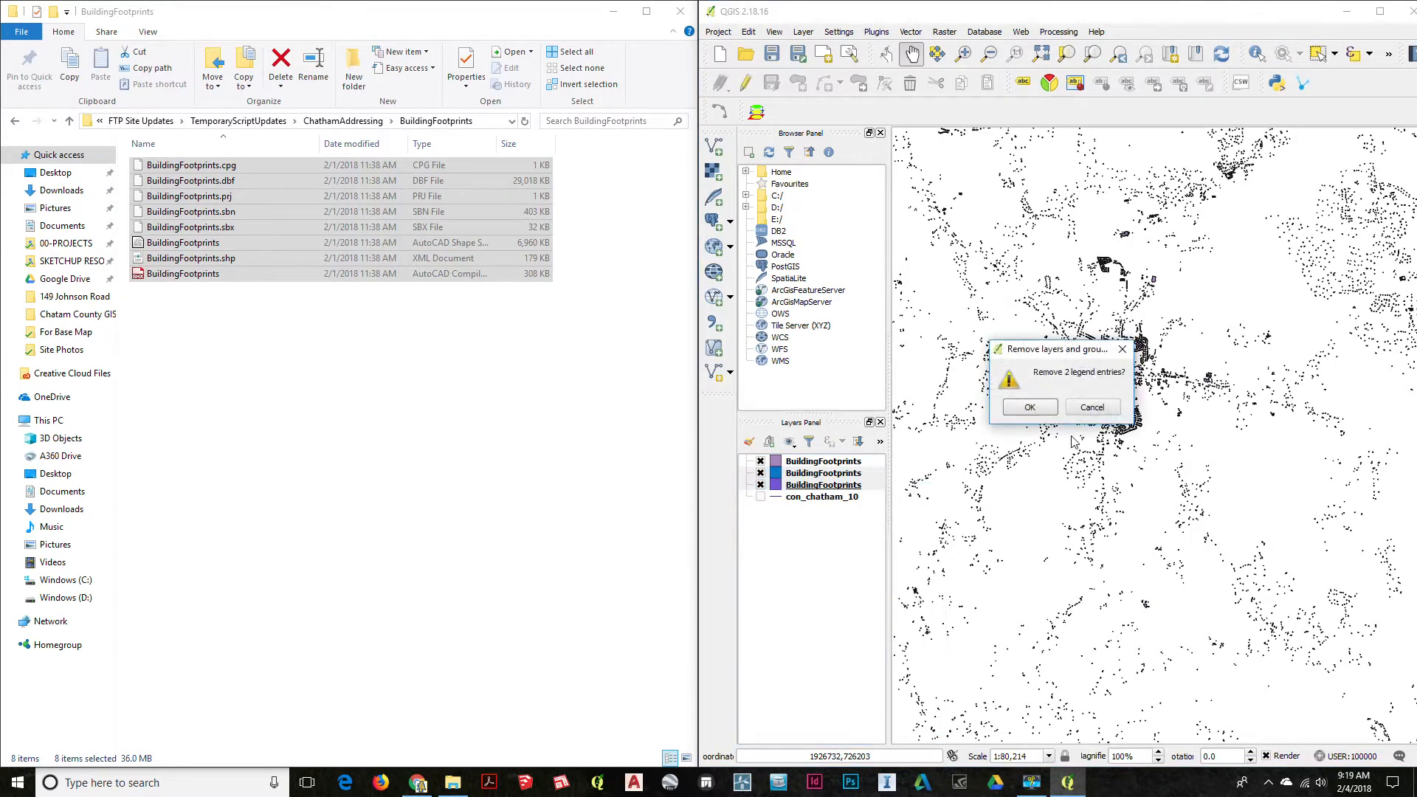
{"action": "left_click", "coordinate": [1034, 409]}
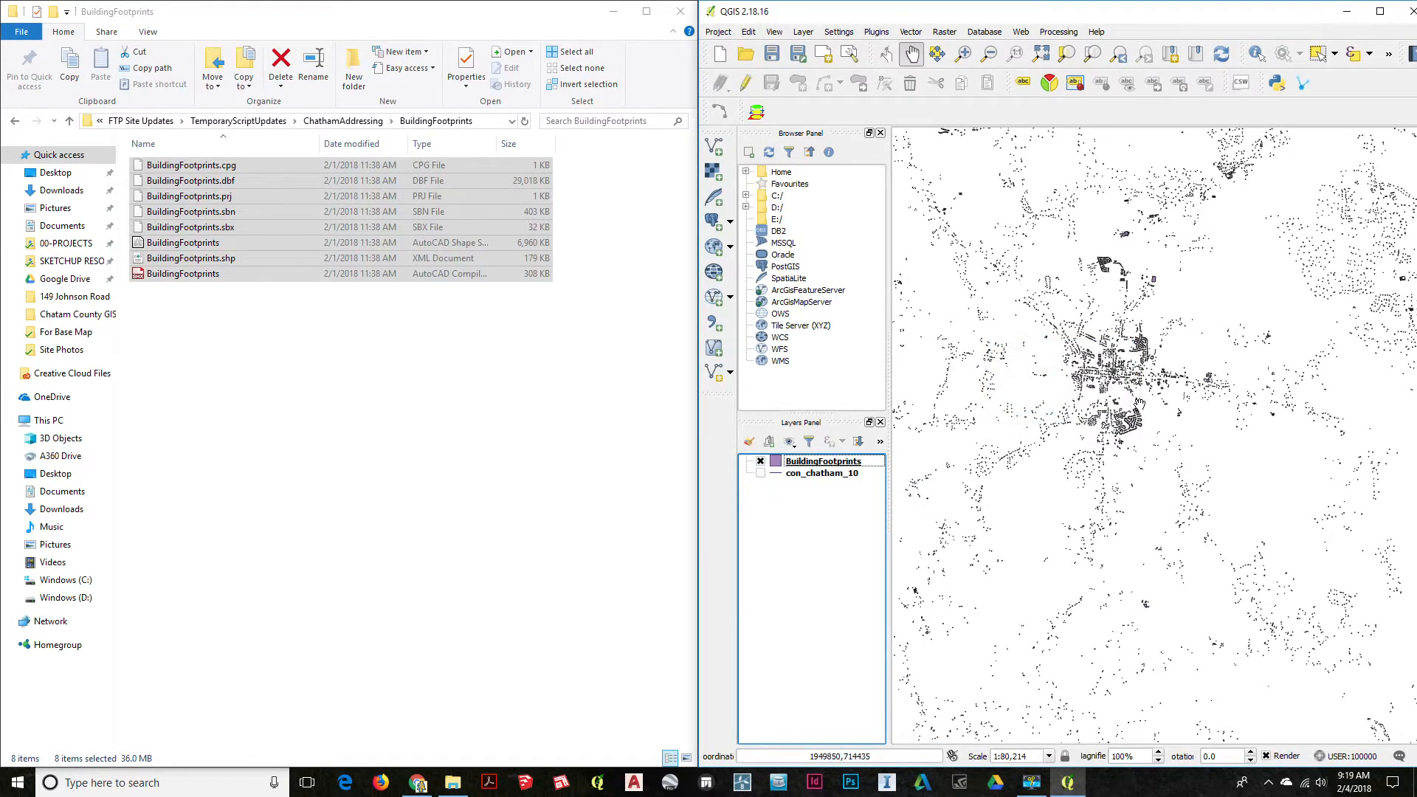
Step: Change the BuildingFootprints layer's fill colour to black (#000000) and apply the style
{"action": "scroll", "coordinate": [1108, 432], "scroll_direction": "up", "scroll_amount": 2}
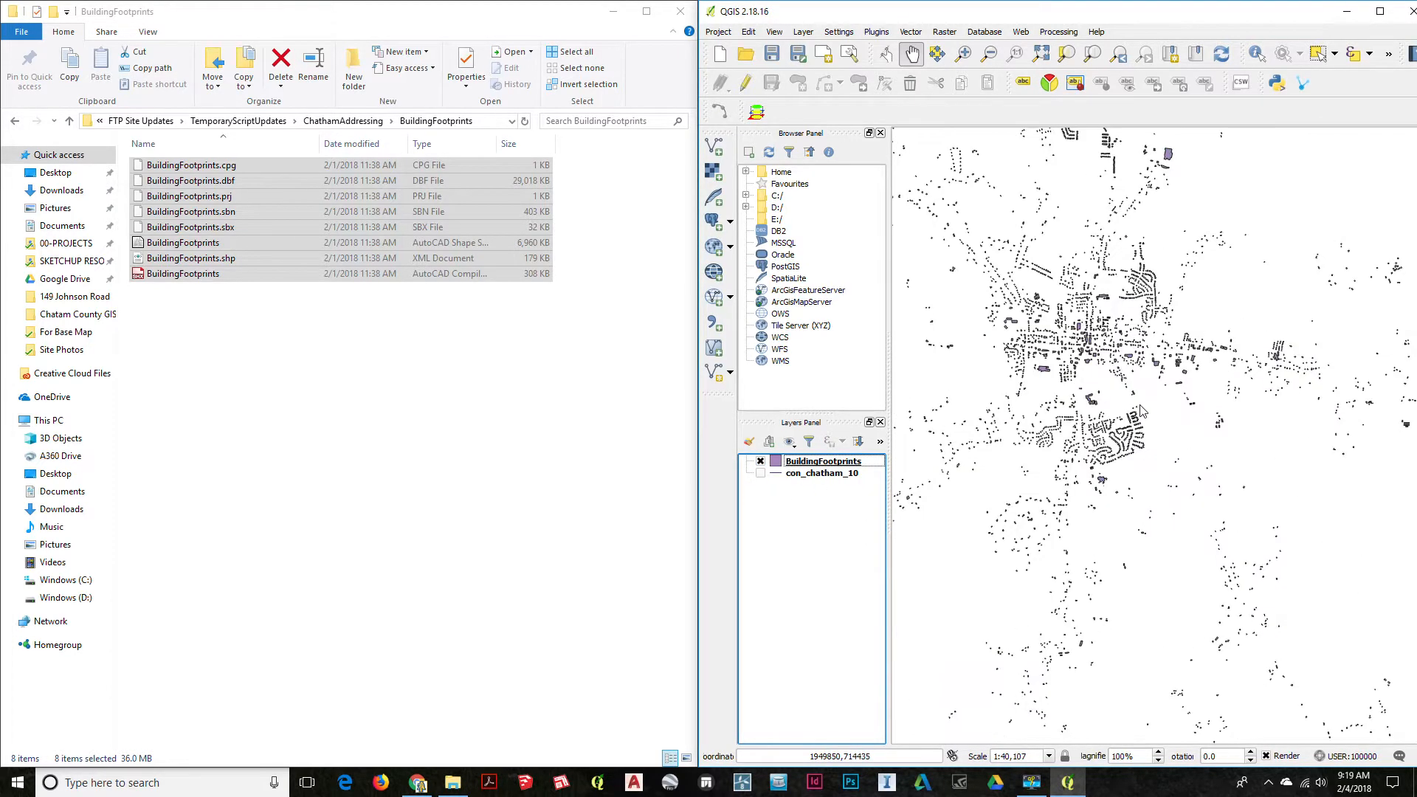
{"action": "left_click", "coordinate": [824, 462]}
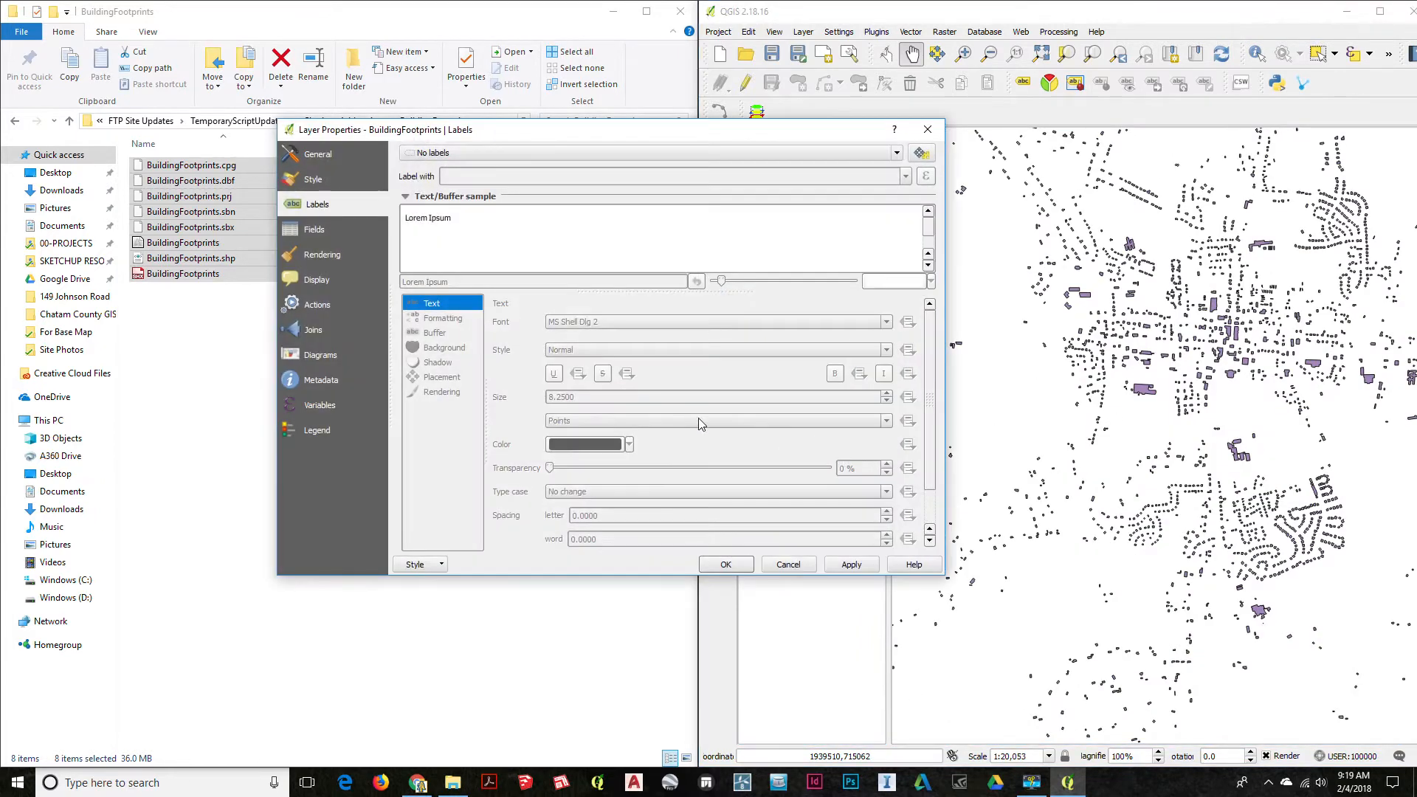
{"action": "left_click", "coordinate": [314, 180]}
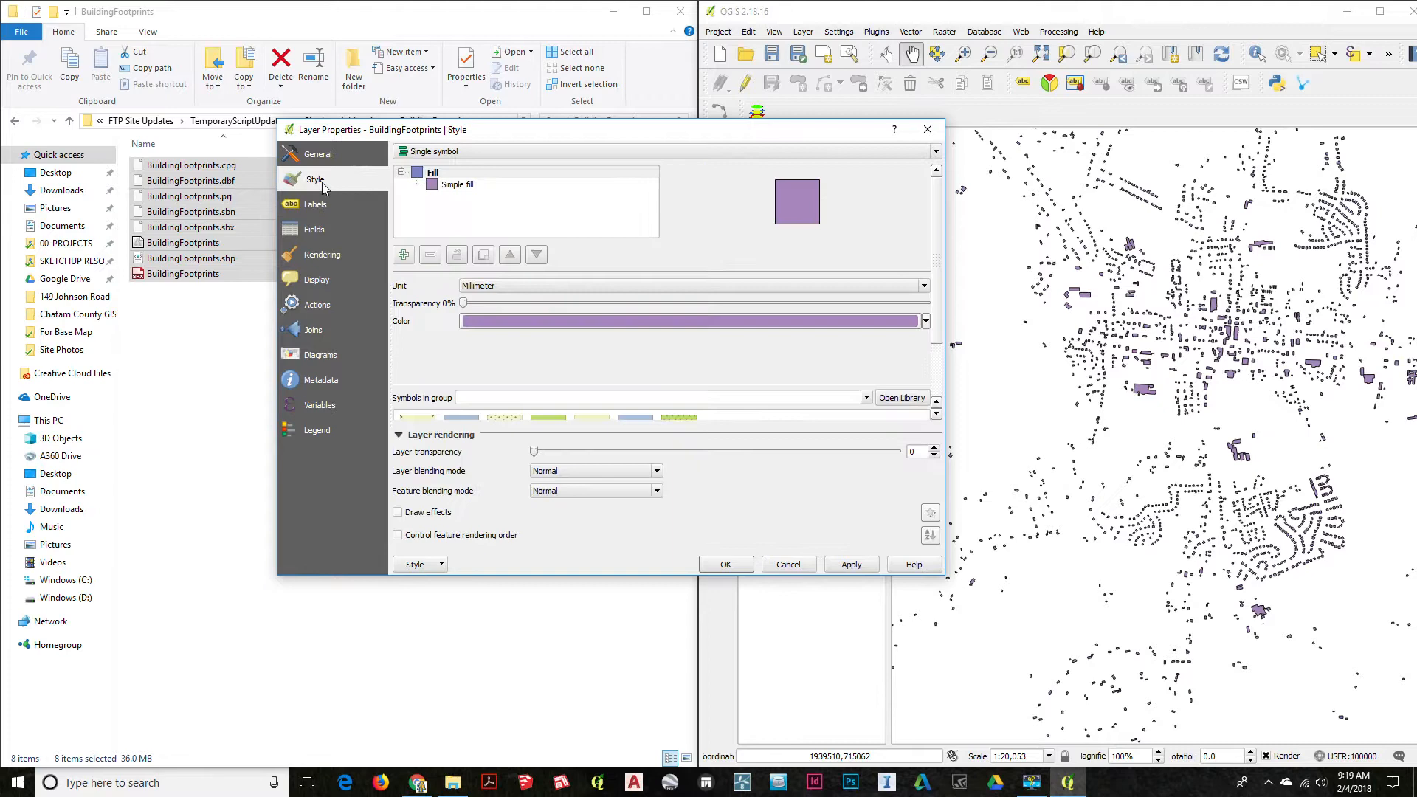
{"action": "left_click", "coordinate": [464, 199]}
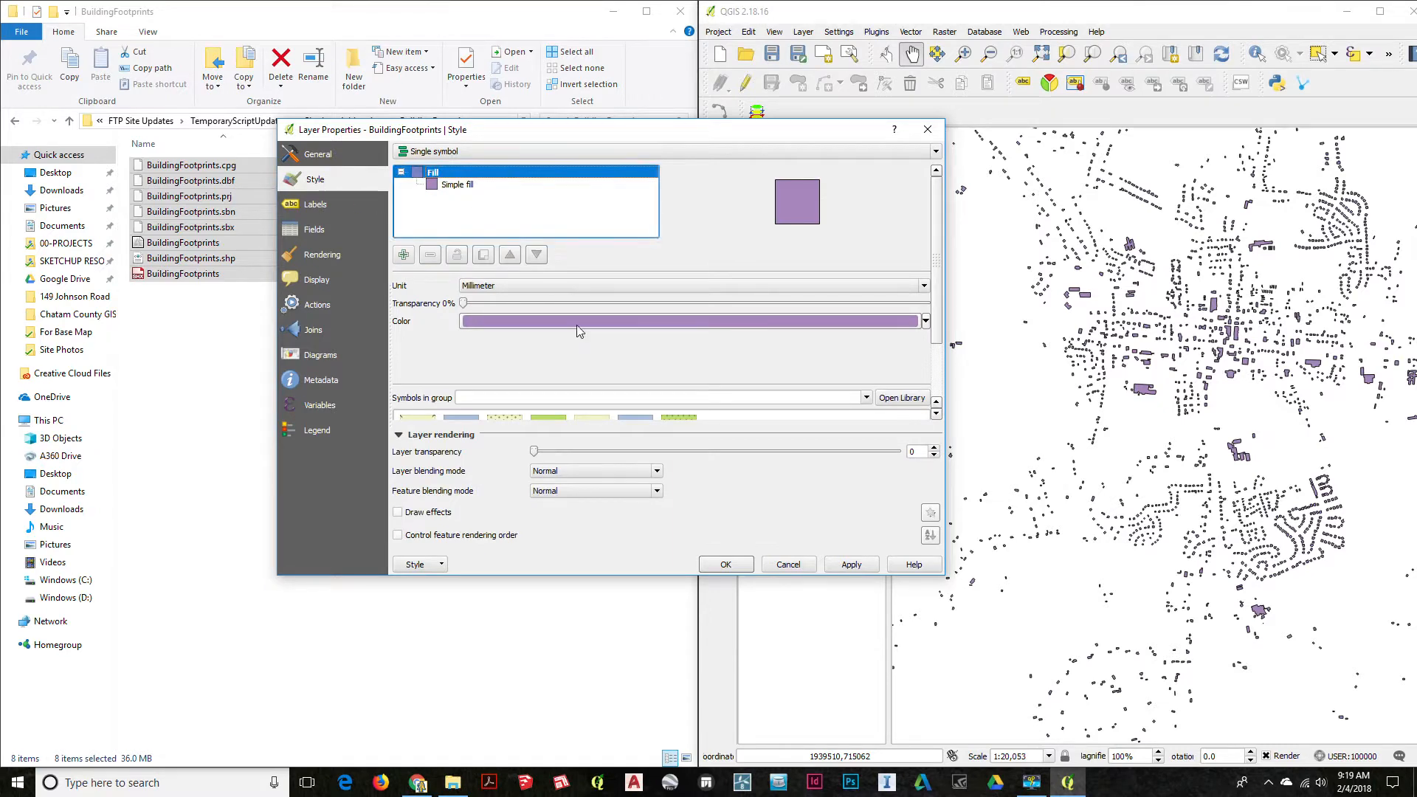
{"action": "left_click", "coordinate": [544, 322]}
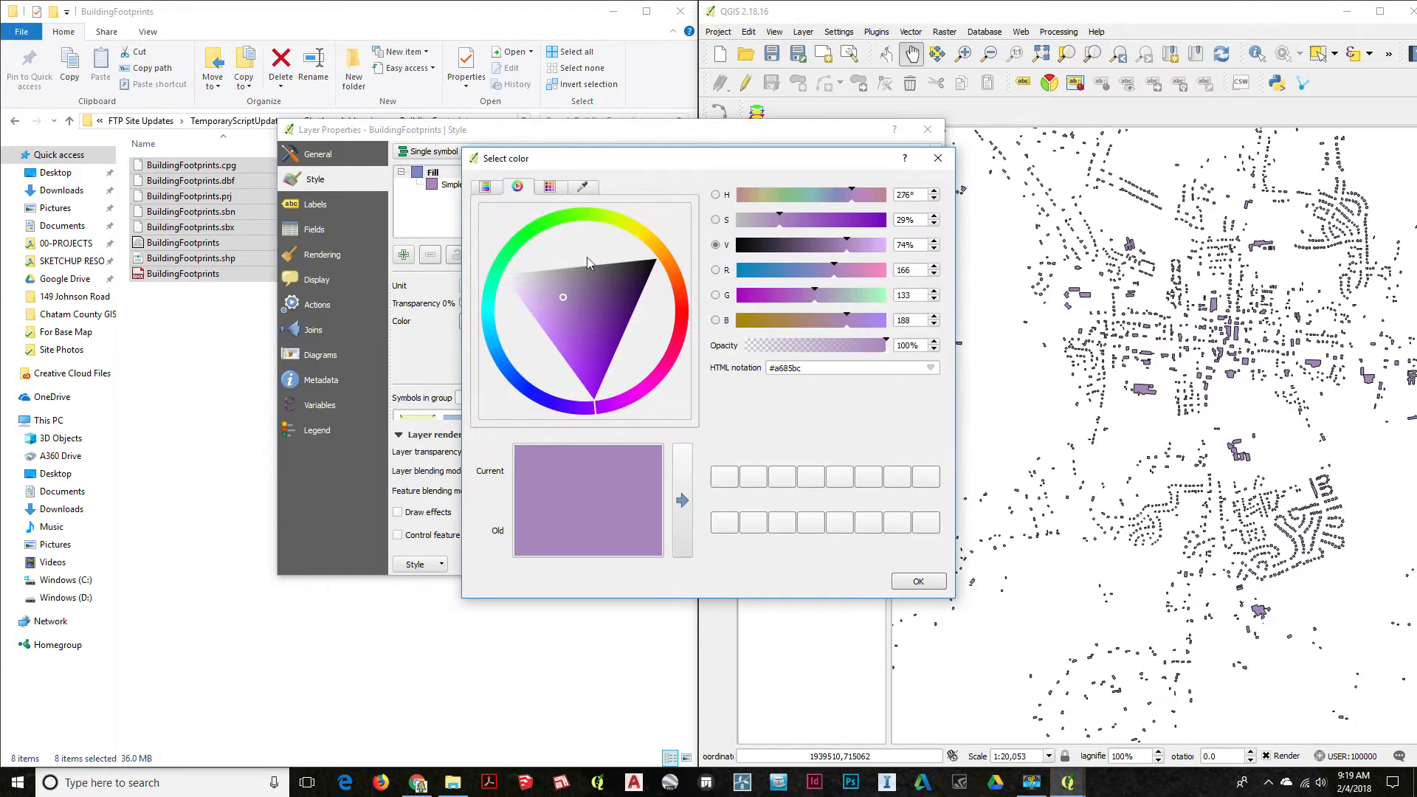
{"action": "left_click_drag", "start_coordinate": [586, 257], "coordinate": [685, 269]}
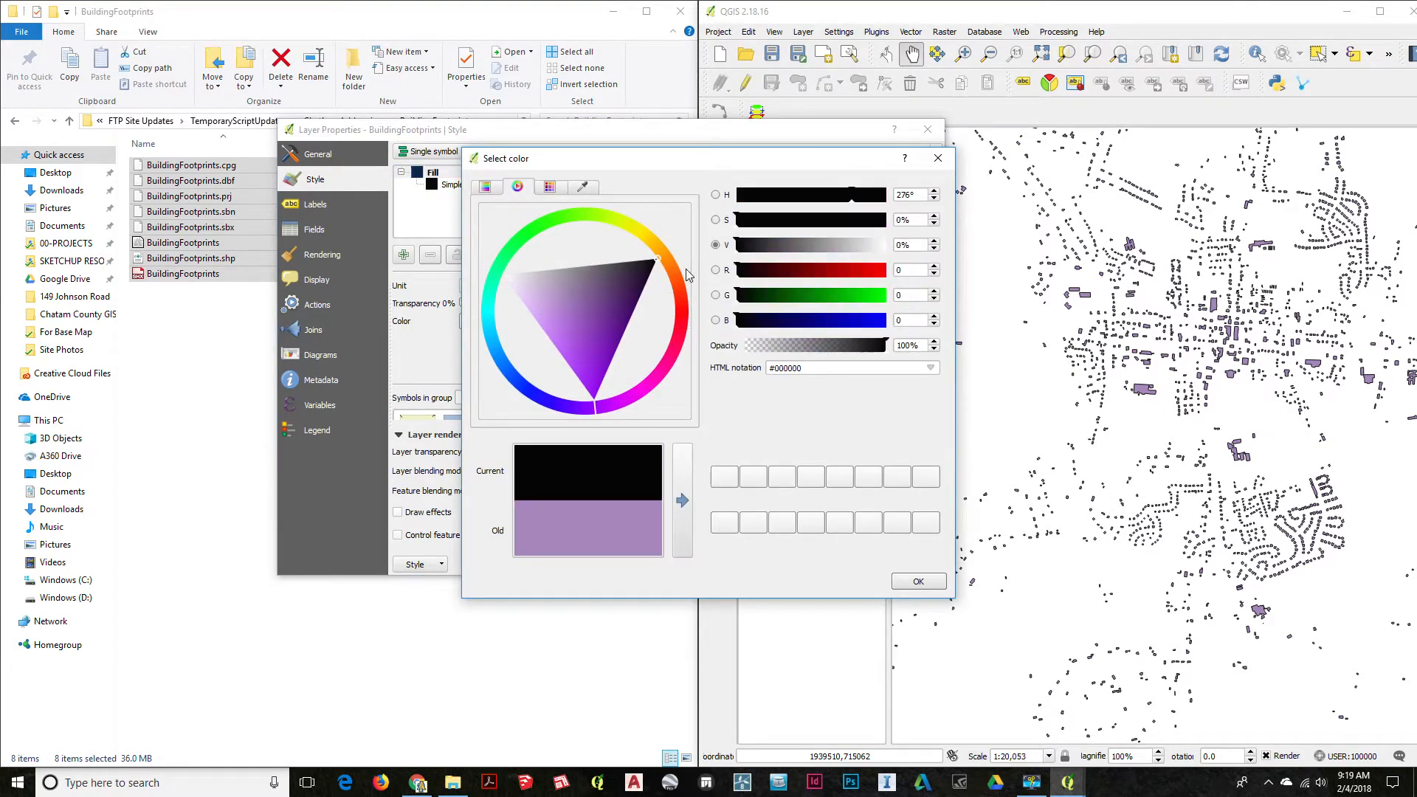
{"action": "left_click", "coordinate": [919, 581]}
{"action": "left_click", "coordinate": [833, 566]}
{"action": "left_click", "coordinate": [725, 565]}
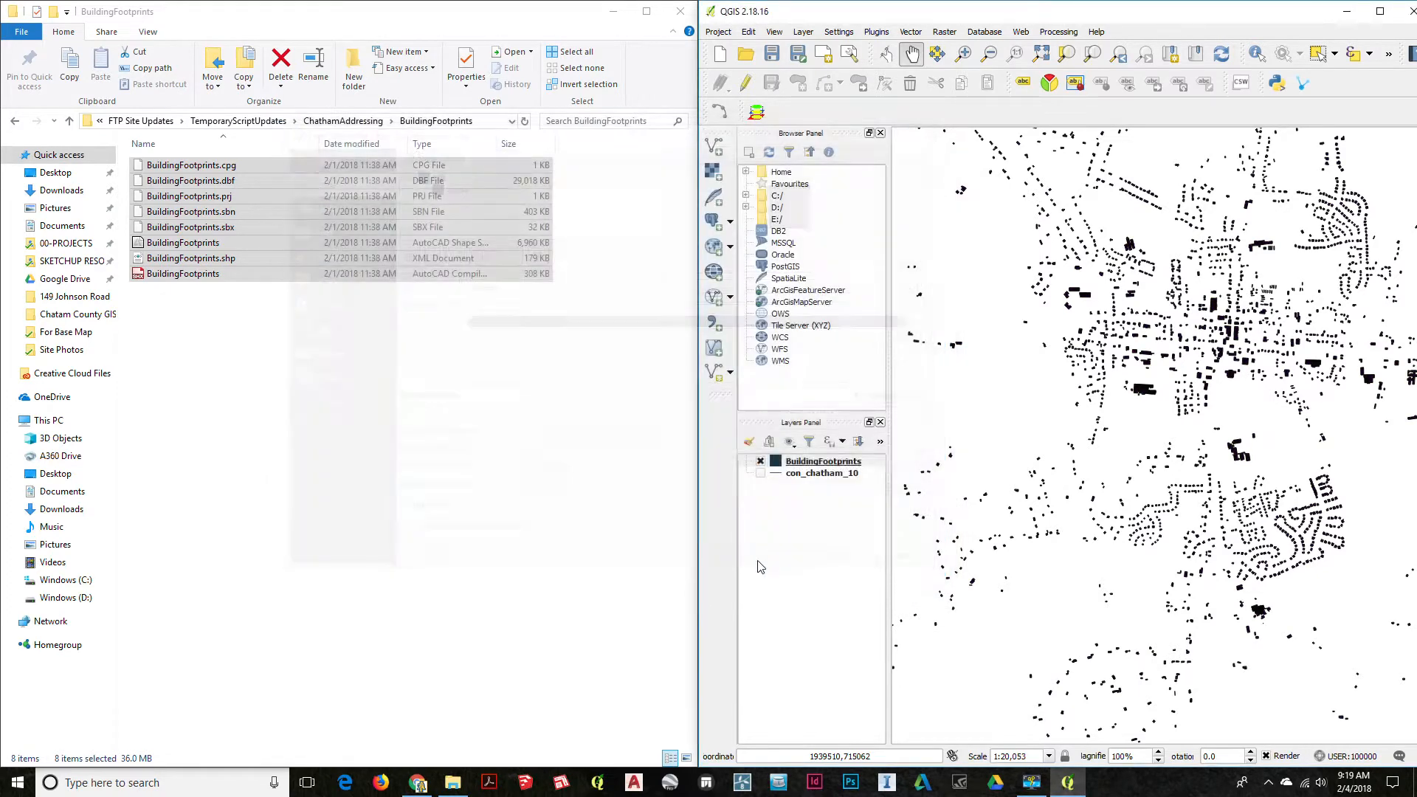
Step: Close the BuildingFootprints folder window, then open the Chatam County GIS 2010 folder from the desktop and dock it beside QGIS
{"action": "scroll", "coordinate": [1094, 532], "scroll_direction": "up", "scroll_amount": 1}
{"action": "scroll", "coordinate": [1095, 510], "scroll_direction": "down", "scroll_amount": 1}
{"action": "left_click_drag", "start_coordinate": [1096, 508], "coordinate": [1130, 536]}
{"action": "left_click", "coordinate": [329, 421]}
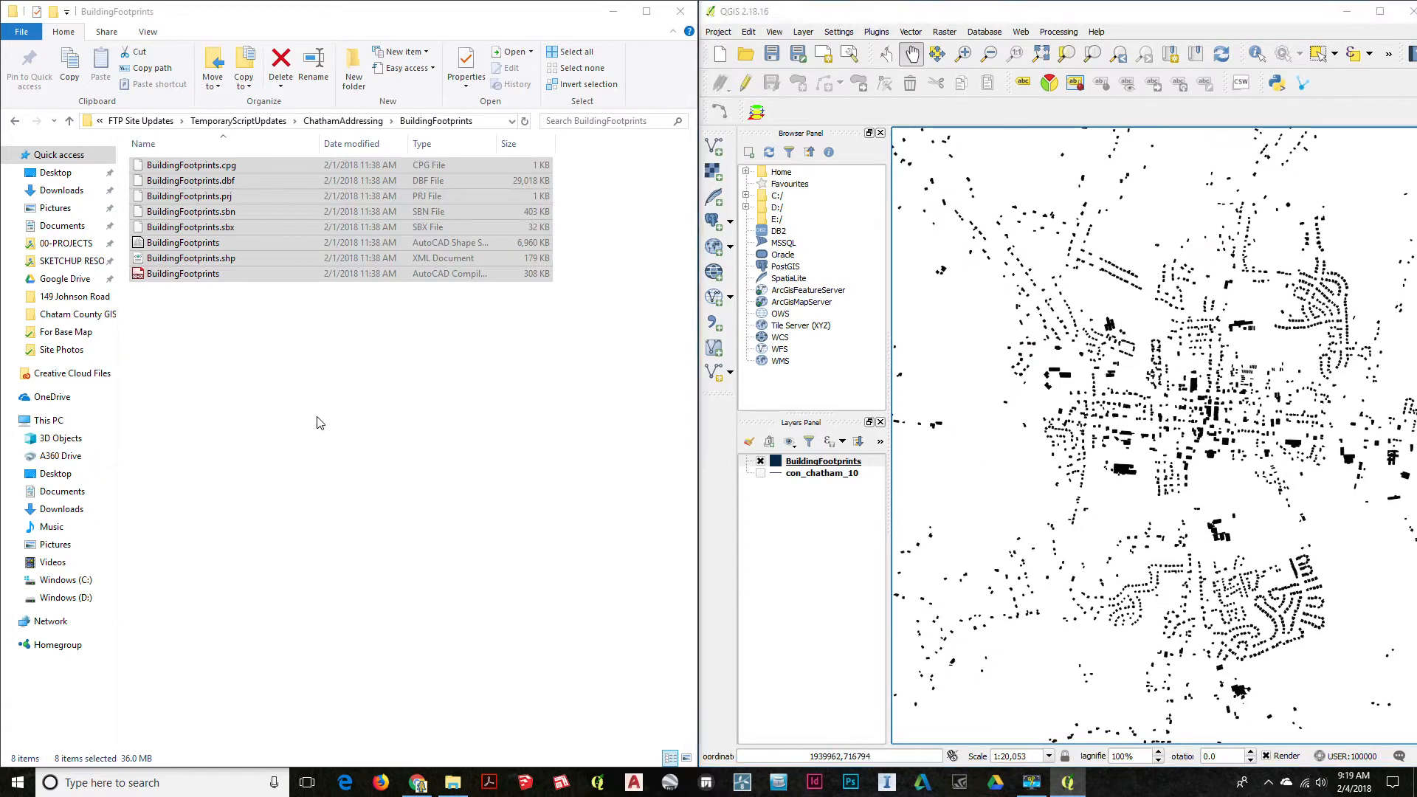
{"action": "left_click", "coordinate": [680, 11]}
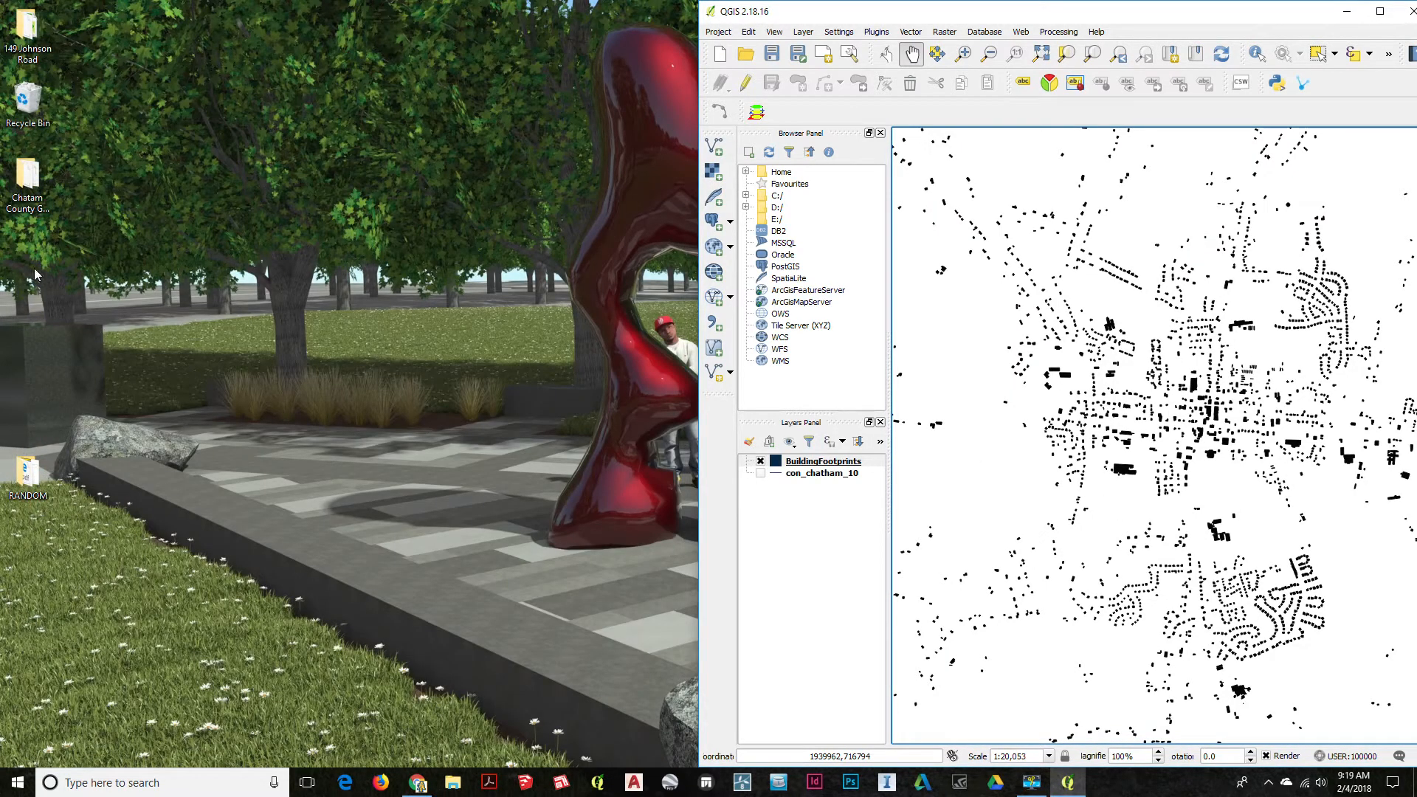
{"action": "double_click", "coordinate": [27, 181]}
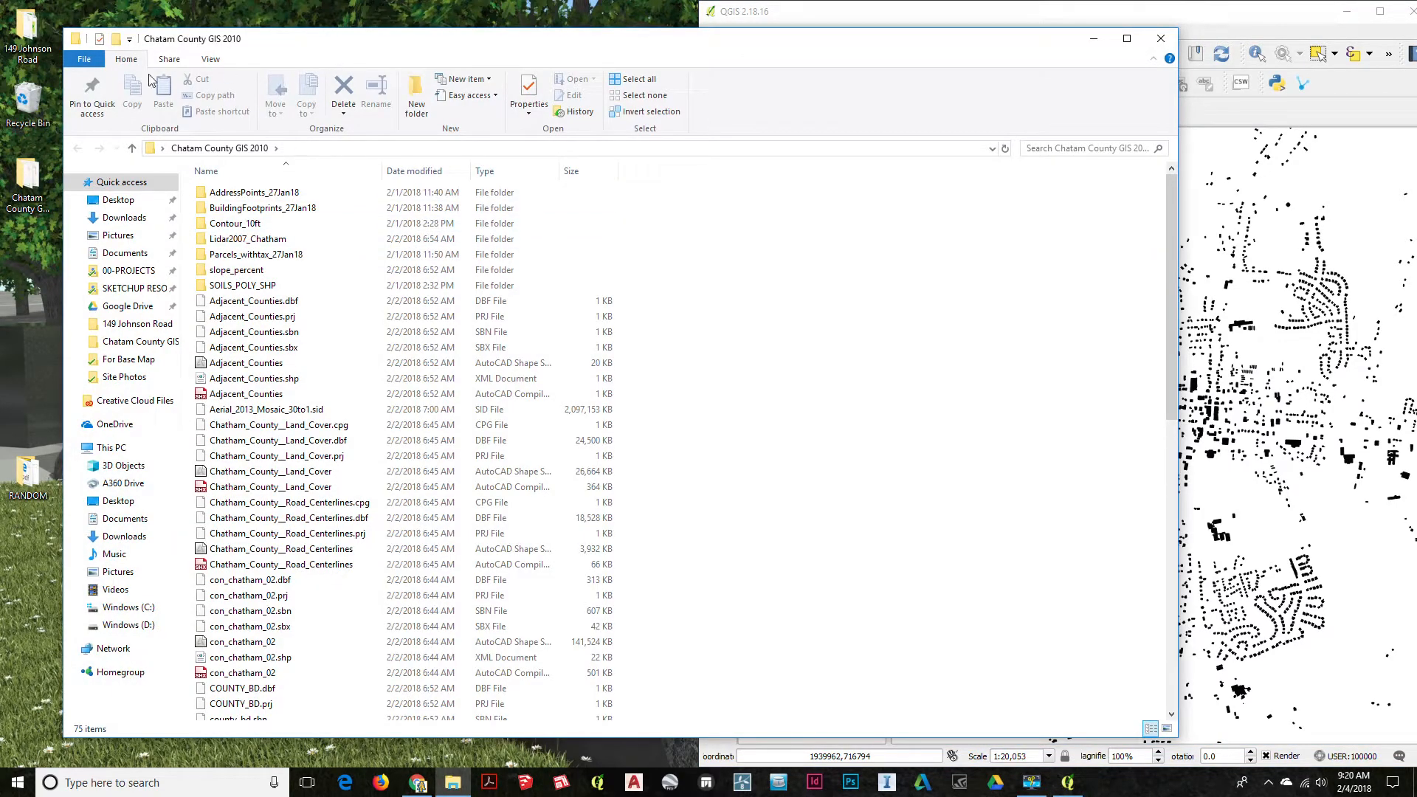
{"action": "left_click_drag", "start_coordinate": [292, 44], "coordinate": [2, 81]}
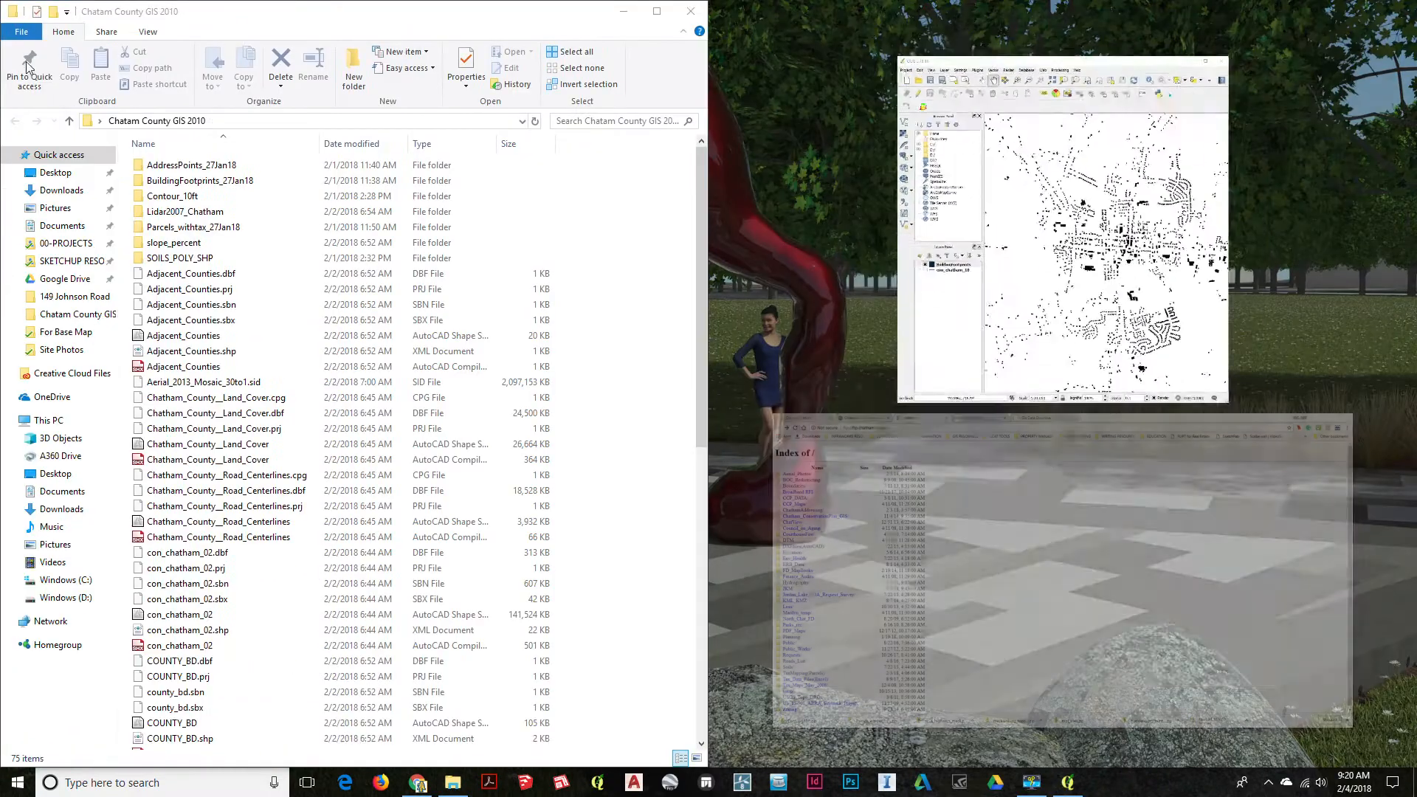
Step: Add all files from the innermost AddressPoints folder of AddressPoints_27Jan18 to the QGIS map
{"action": "left_click", "coordinate": [198, 171]}
{"action": "double_click", "coordinate": [198, 170]}
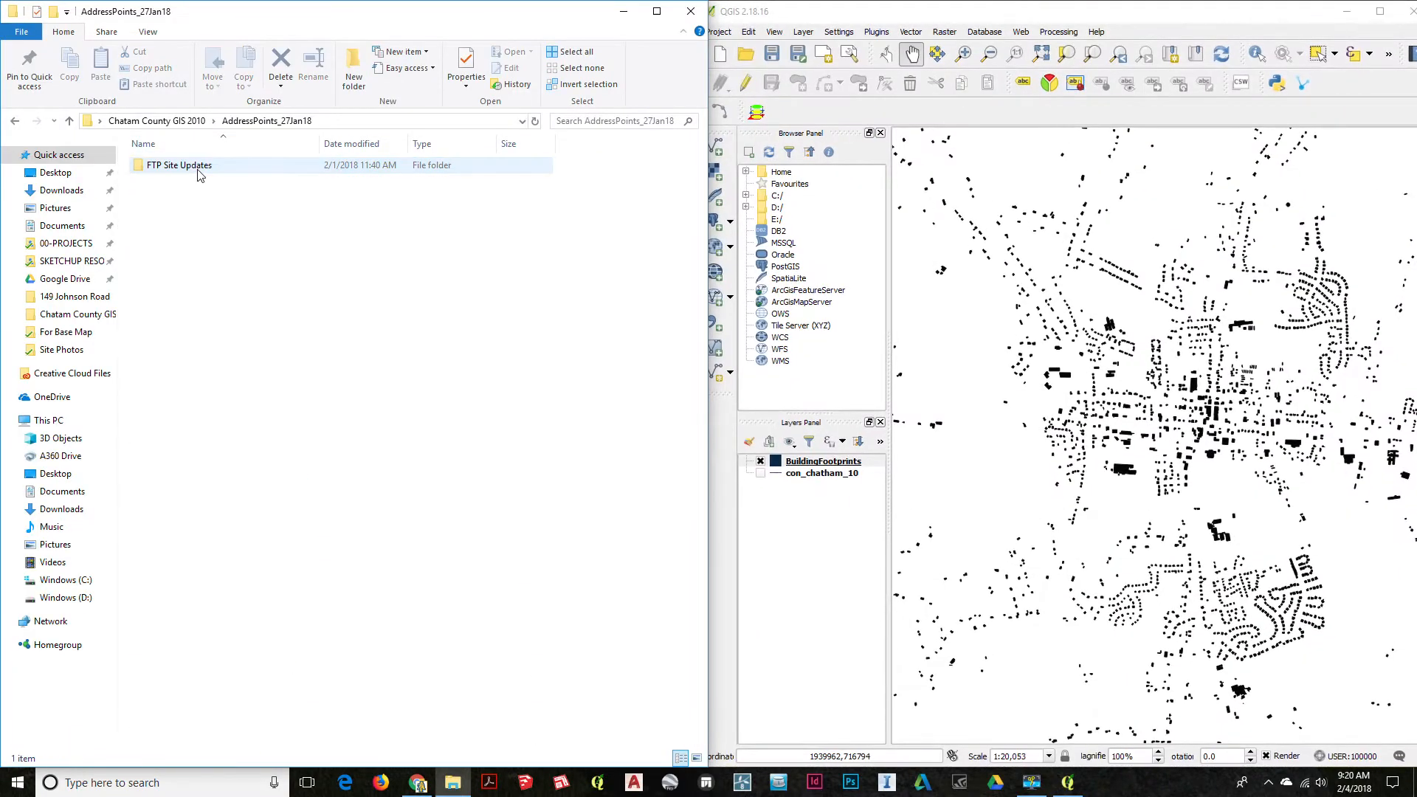
{"action": "double_click", "coordinate": [196, 168]}
{"action": "double_click", "coordinate": [197, 168]}
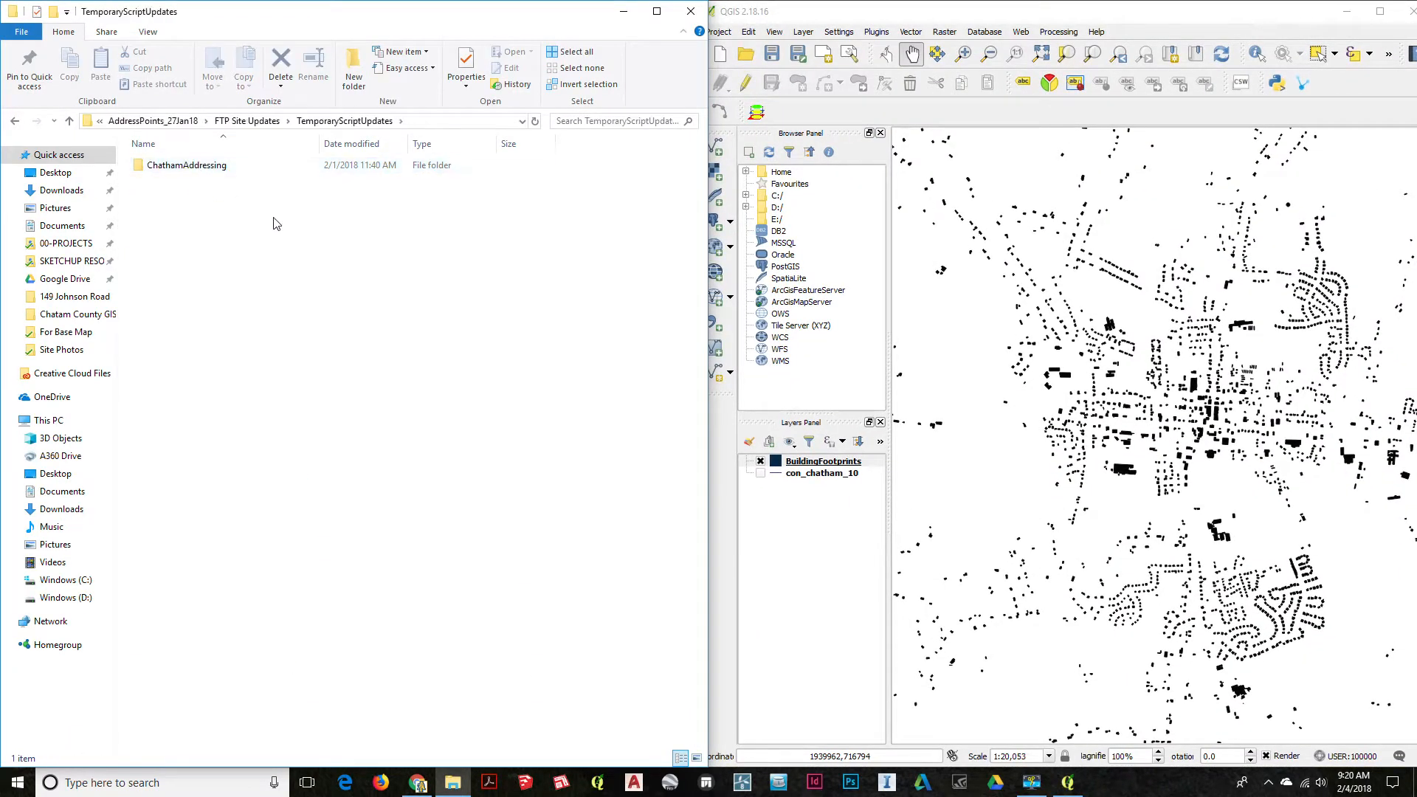
{"action": "double_click", "coordinate": [207, 168]}
{"action": "double_click", "coordinate": [199, 173]}
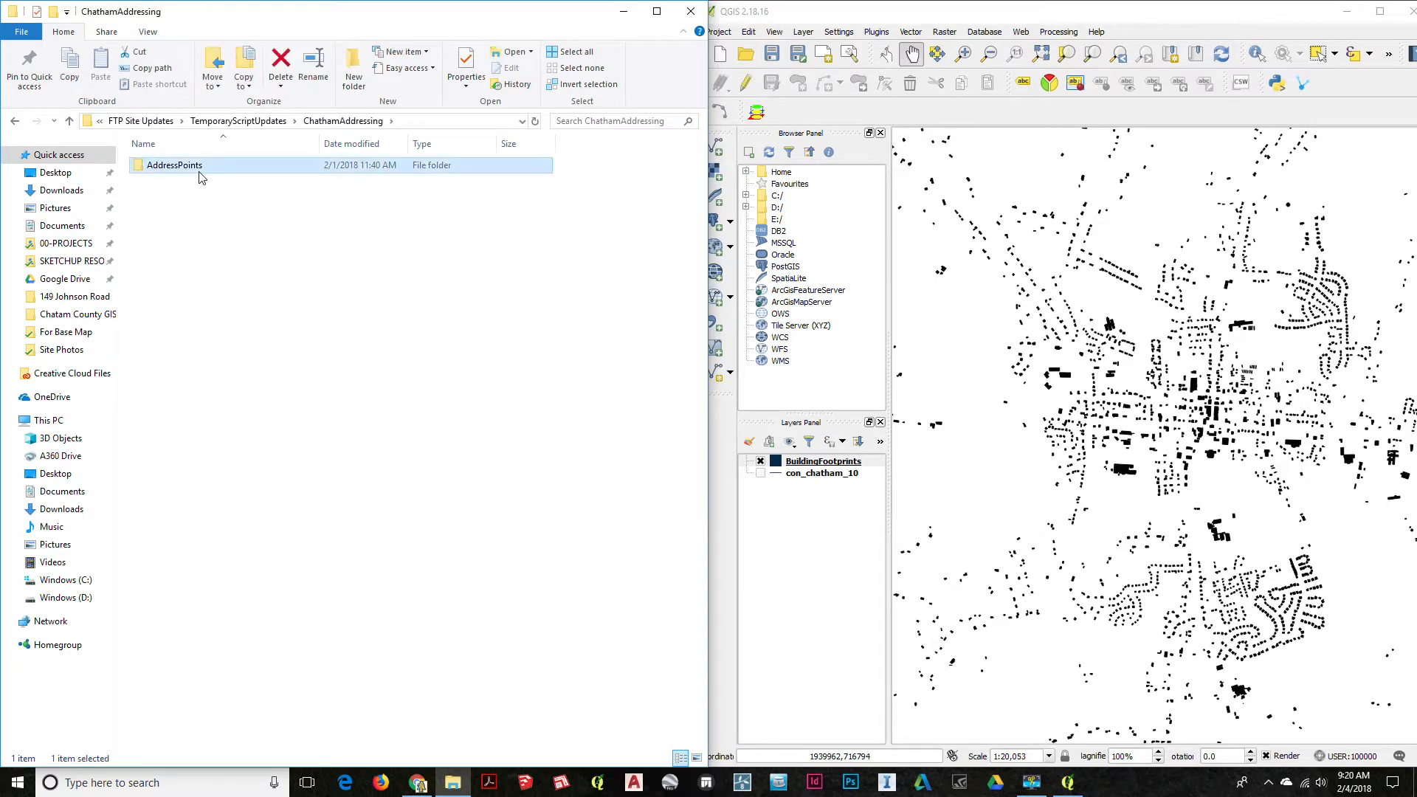
{"action": "mouse_move", "coordinate": [226, 313]}
{"action": "left_mouse_down"}
{"action": "mouse_move", "coordinate": [179, 166]}
{"action": "mouse_move", "coordinate": [916, 411]}
{"action": "left_mouse_up"}
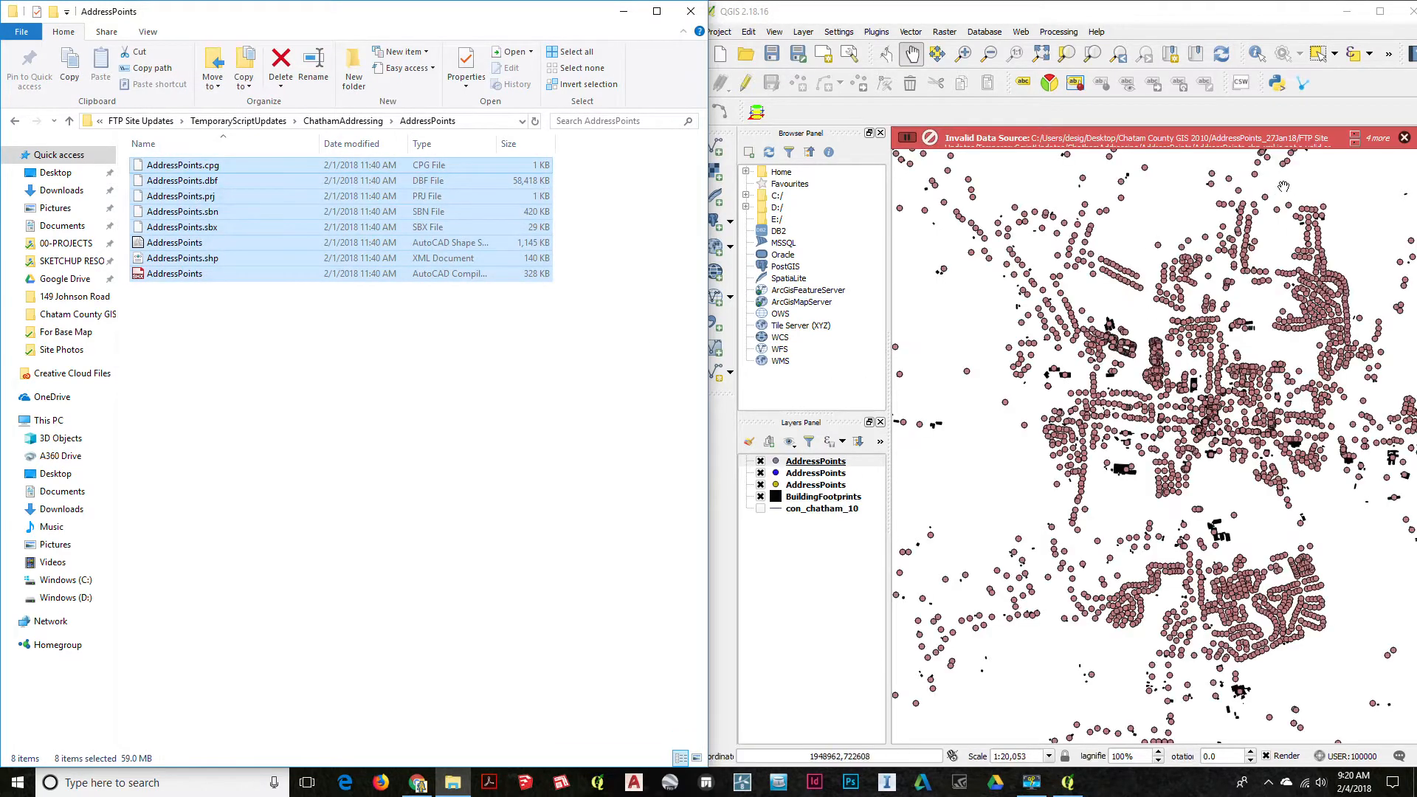
Step: Maximize the QGIS window and dismiss the Invalid Data Source messages
{"action": "left_click", "coordinate": [1379, 11]}
{"action": "left_click", "coordinate": [1406, 137]}
{"action": "left_click", "coordinate": [1392, 151]}
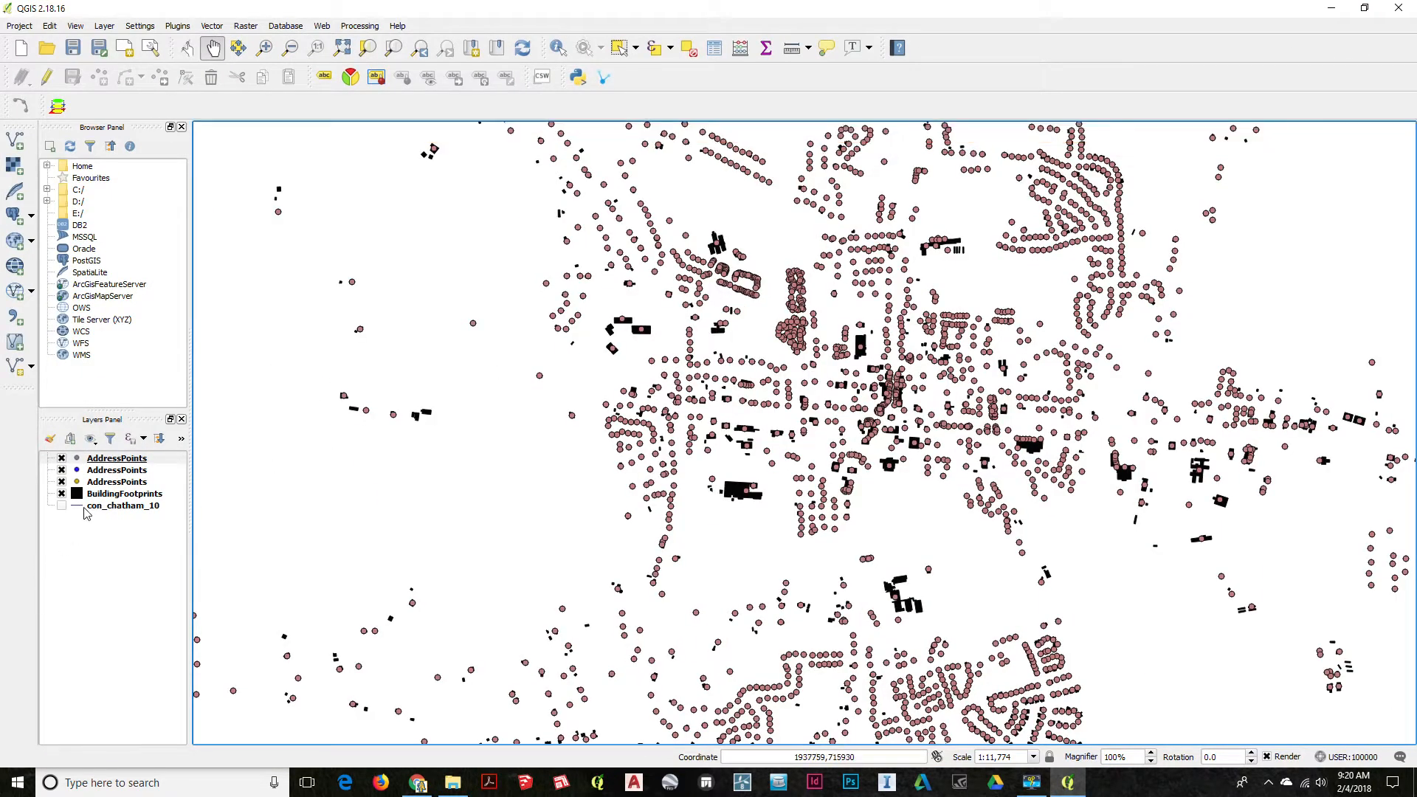
Step: Remove the two lower duplicate AddressPoints layers from the project
{"action": "left_click", "coordinate": [118, 472]}
{"action": "left_click", "coordinate": [123, 482]}
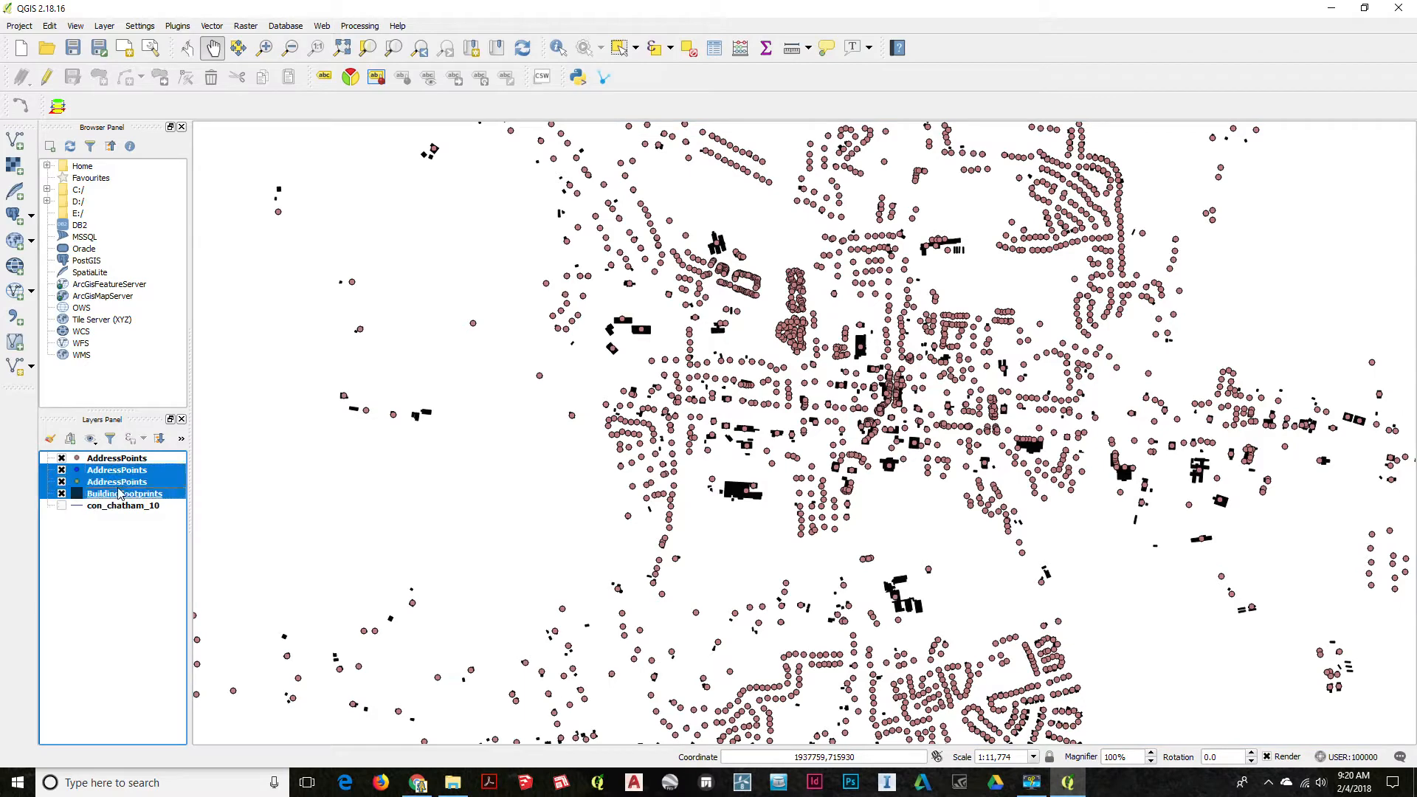
{"action": "left_click", "coordinate": [127, 472], "text": "ctrl"}
{"action": "right_click", "coordinate": [125, 471]}
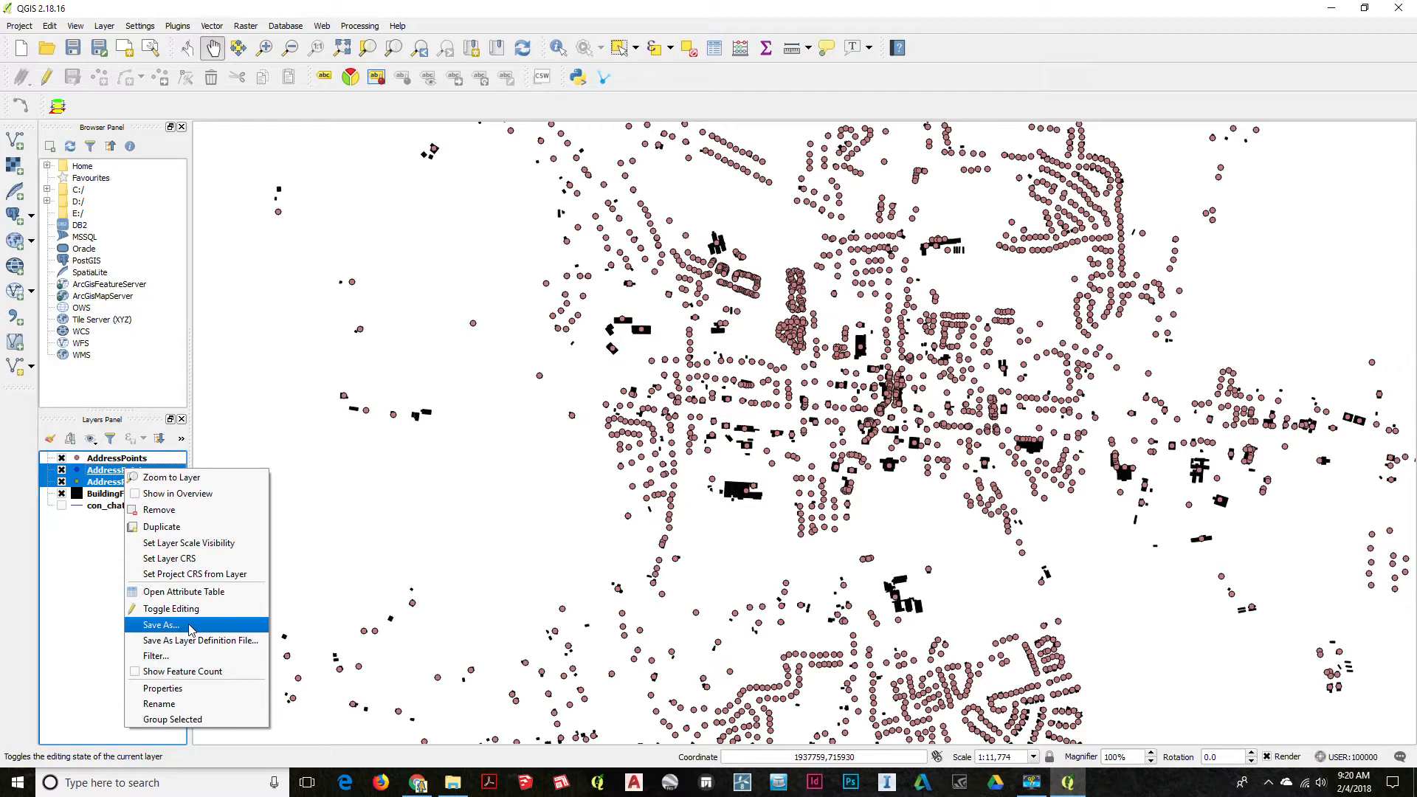
{"action": "left_click", "coordinate": [159, 510]}
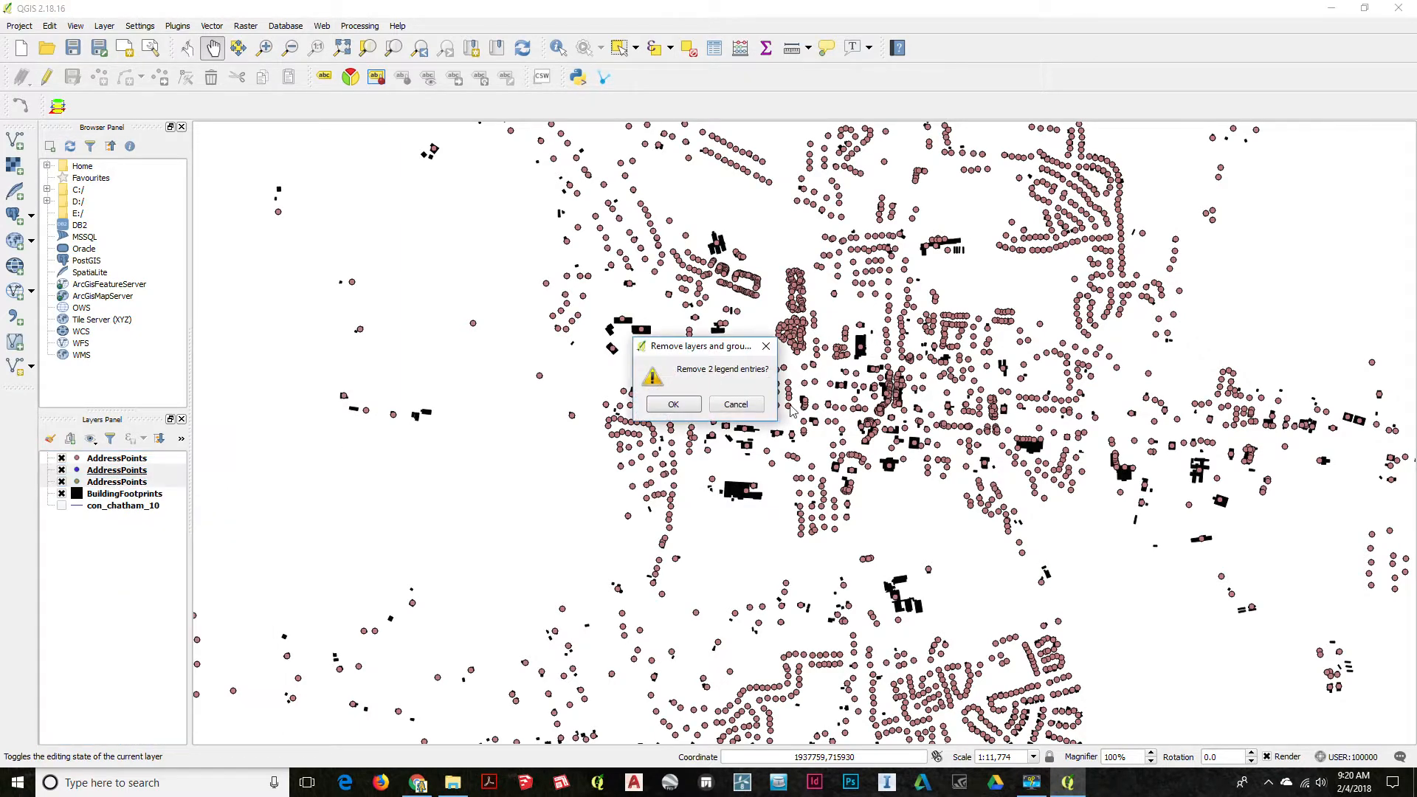
{"action": "left_click", "coordinate": [673, 404]}
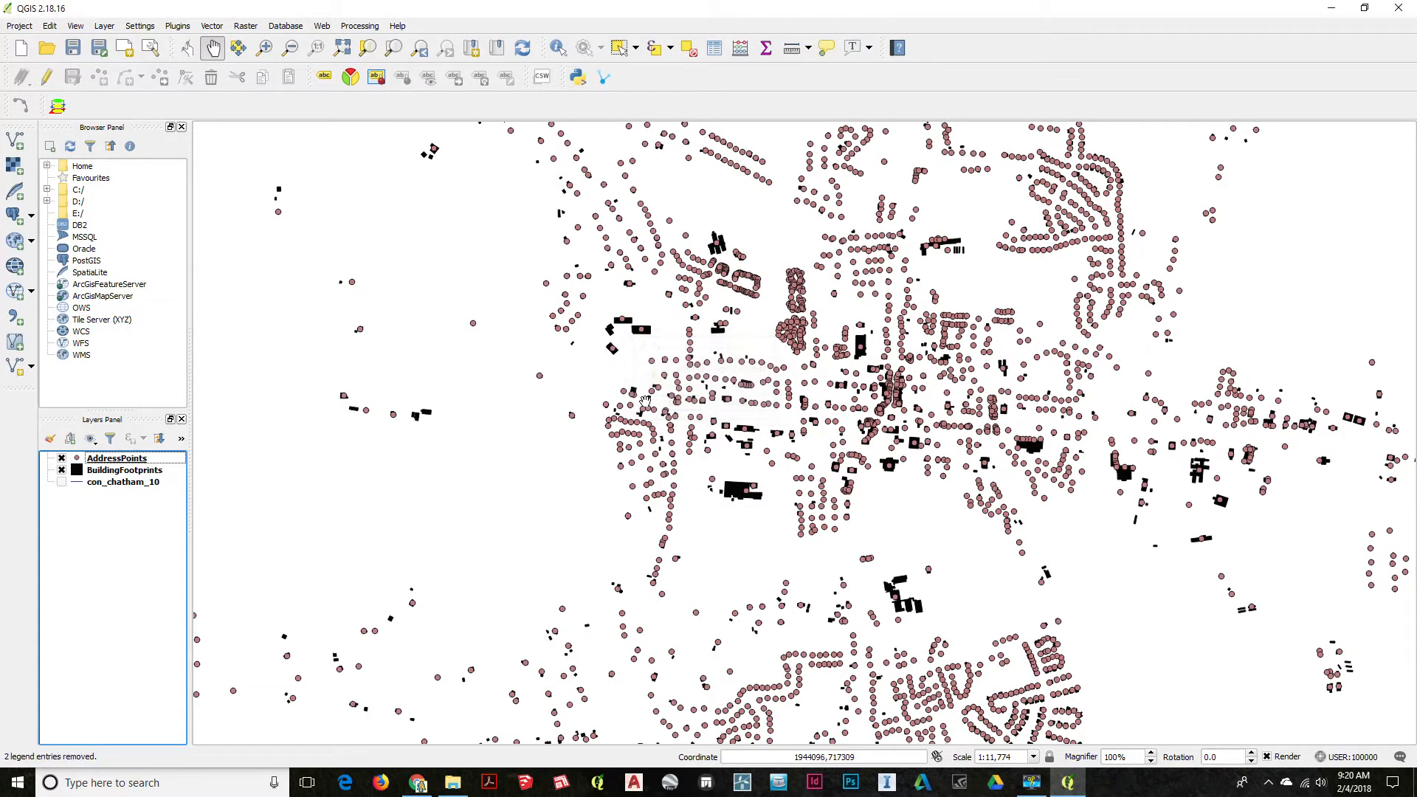
Step: Set the AddressPoints layer's transparency to 84 in its style properties and apply it
{"action": "right_click", "coordinate": [118, 462]}
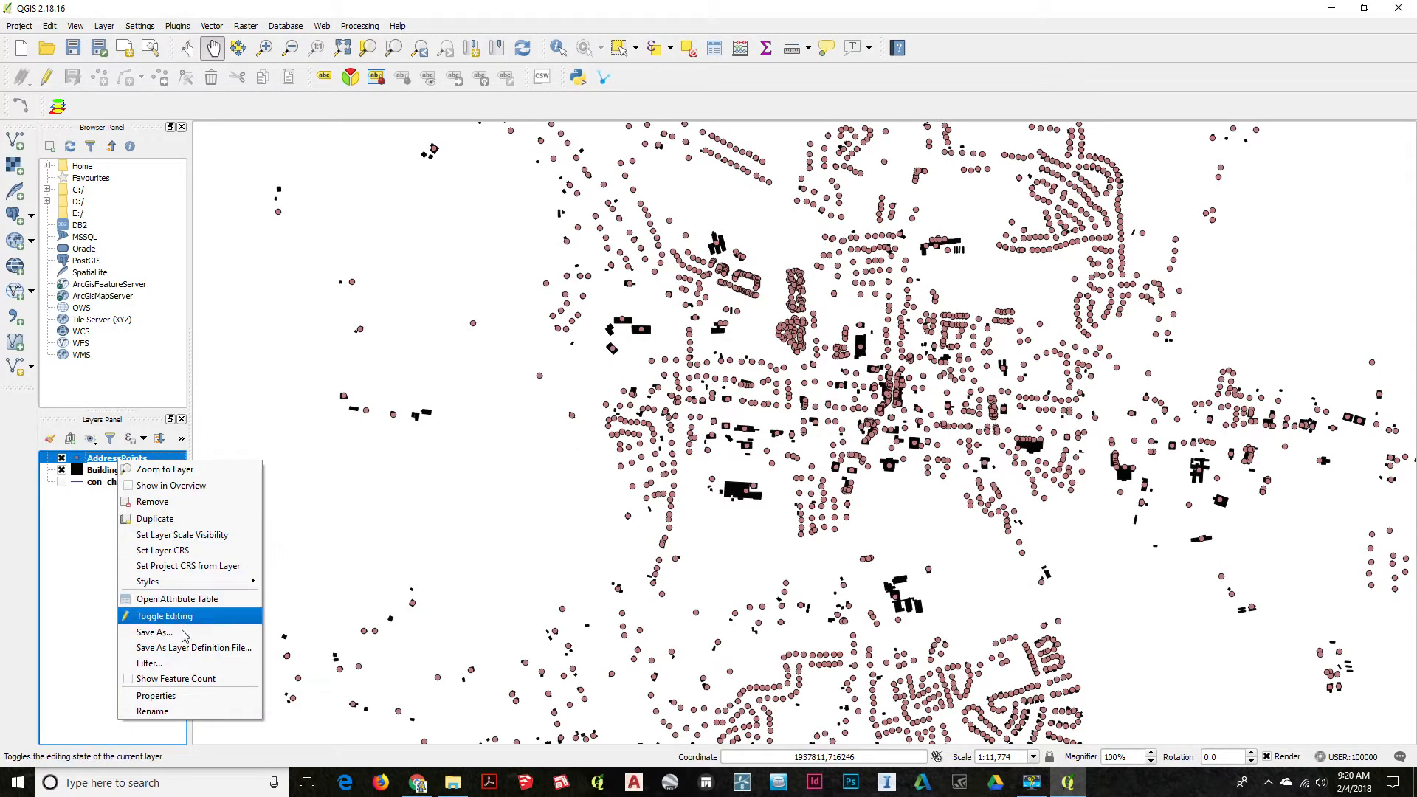
{"action": "left_click", "coordinate": [175, 696]}
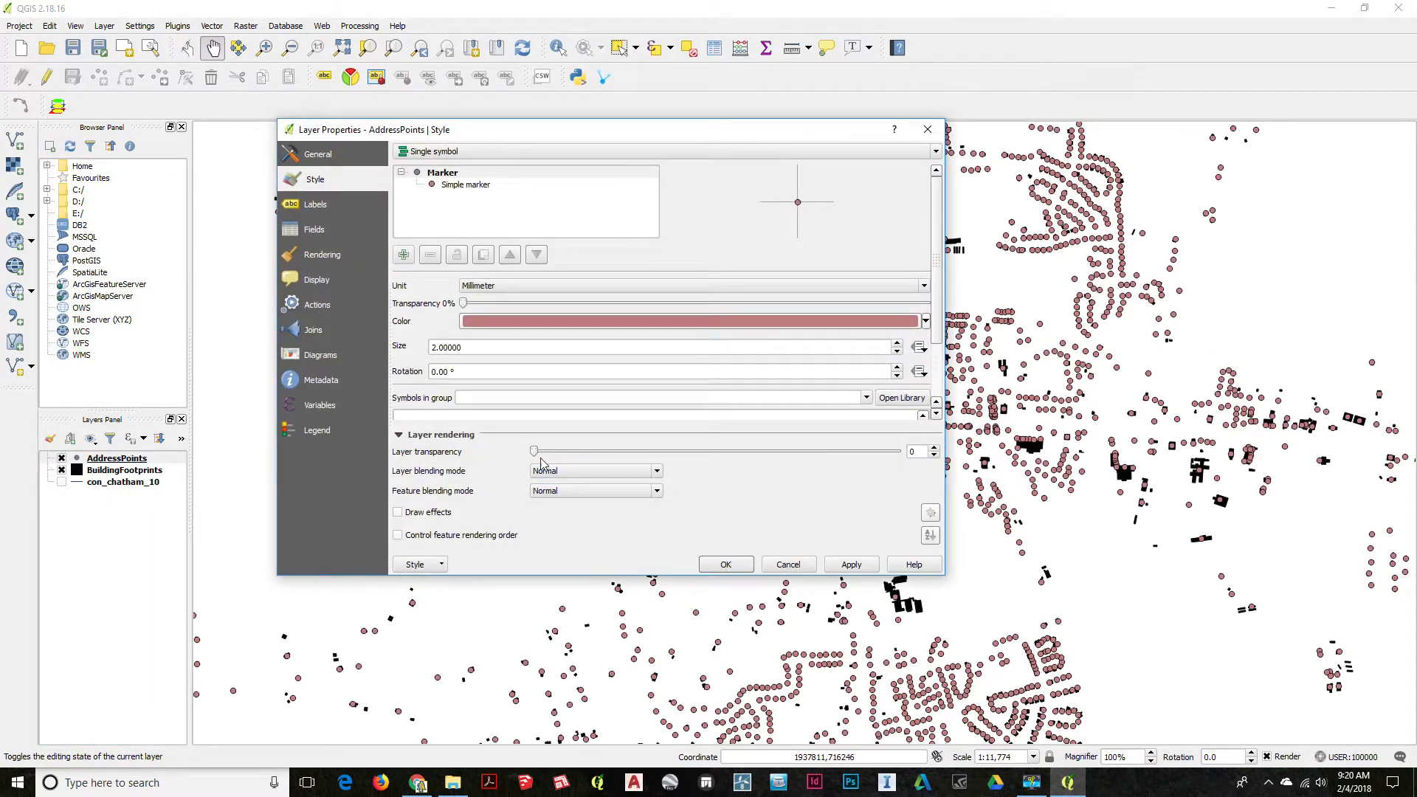
{"action": "left_click_drag", "start_coordinate": [548, 459], "coordinate": [748, 459]}
{"action": "left_click_drag", "start_coordinate": [623, 453], "coordinate": [838, 453]}
{"action": "left_click", "coordinate": [851, 564]}
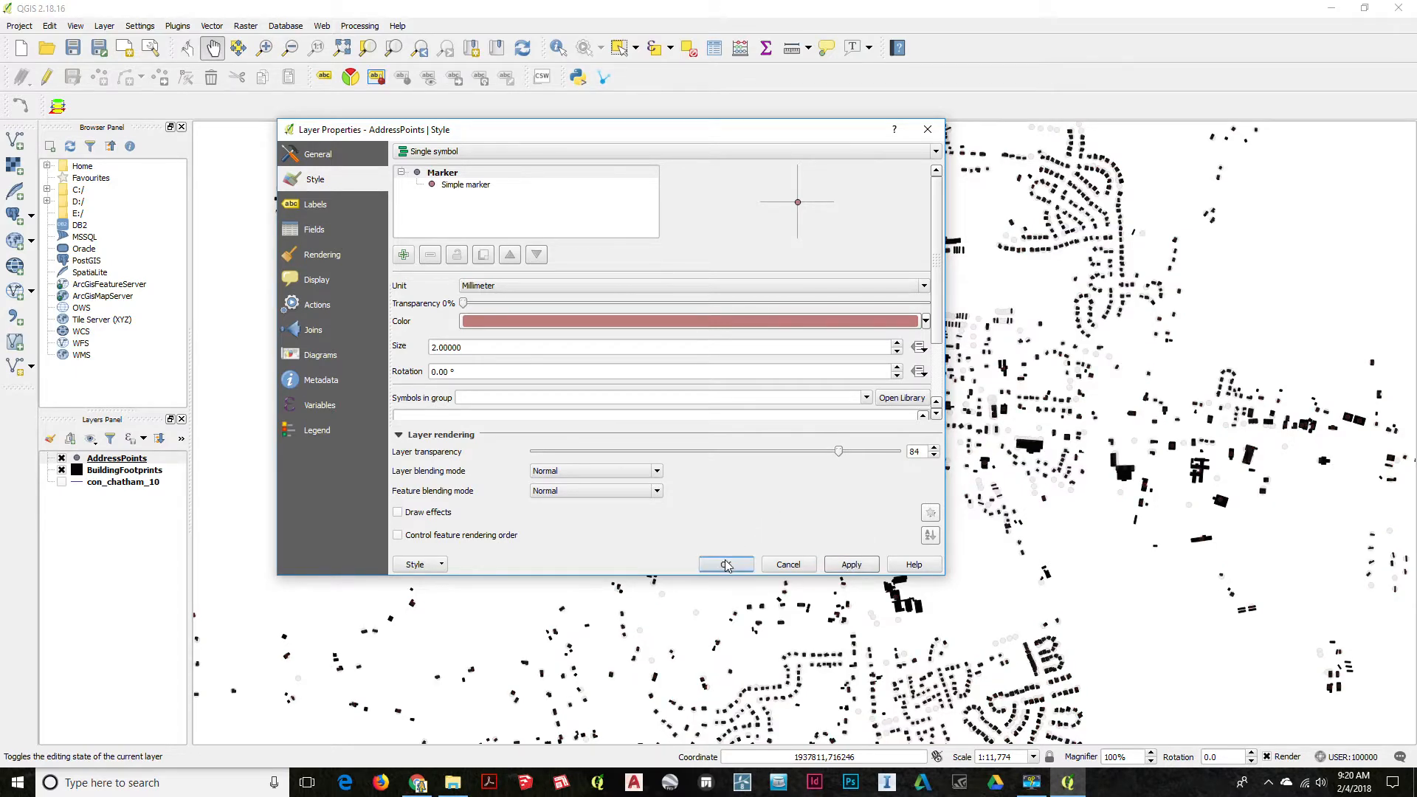
Step: Review the full list of attribute fields in the AddressPoints layer properties and close the dialog
{"action": "left_click", "coordinate": [330, 209]}
{"action": "left_click", "coordinate": [322, 233]}
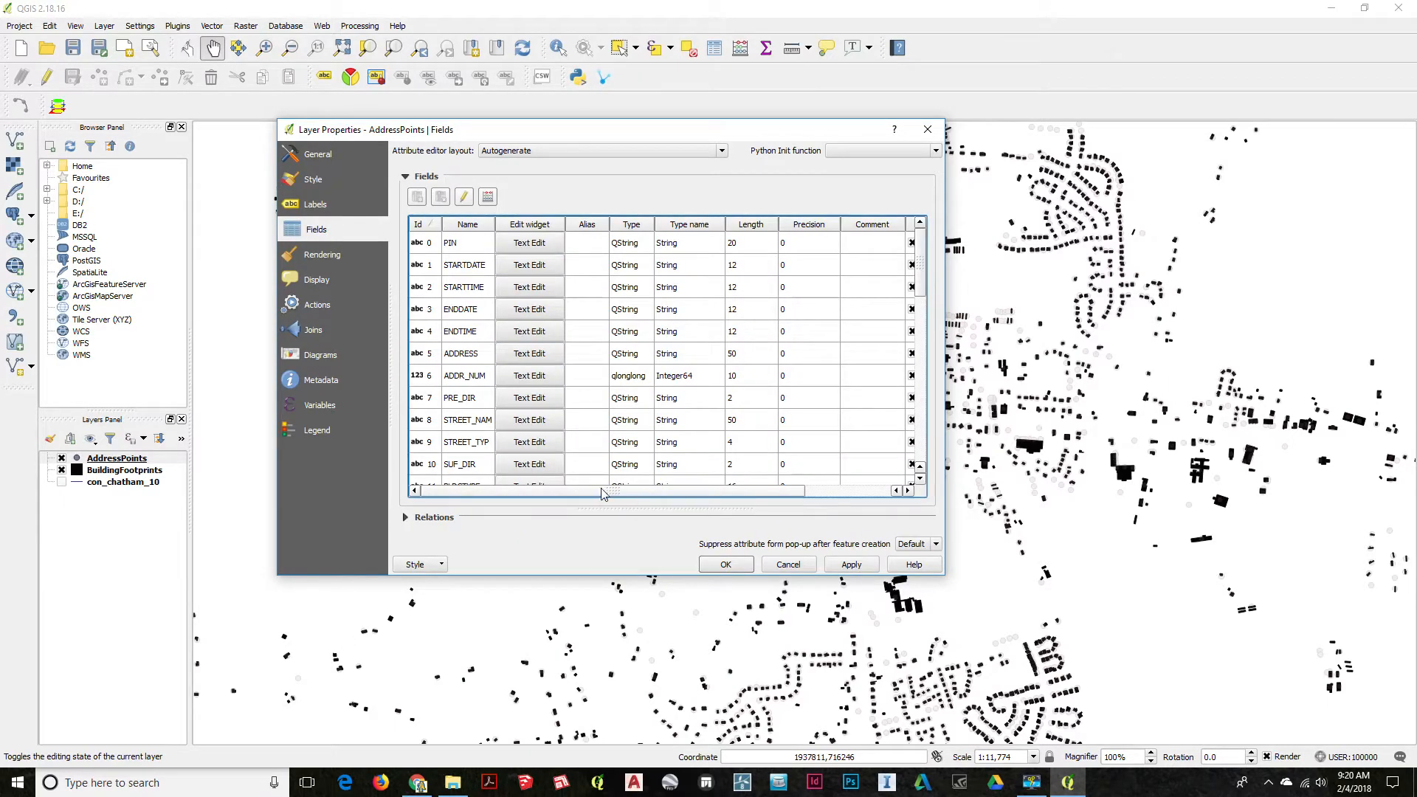
{"action": "left_click_drag", "start_coordinate": [698, 494], "coordinate": [502, 459]}
{"action": "left_click_drag", "start_coordinate": [922, 262], "coordinate": [913, 436]}
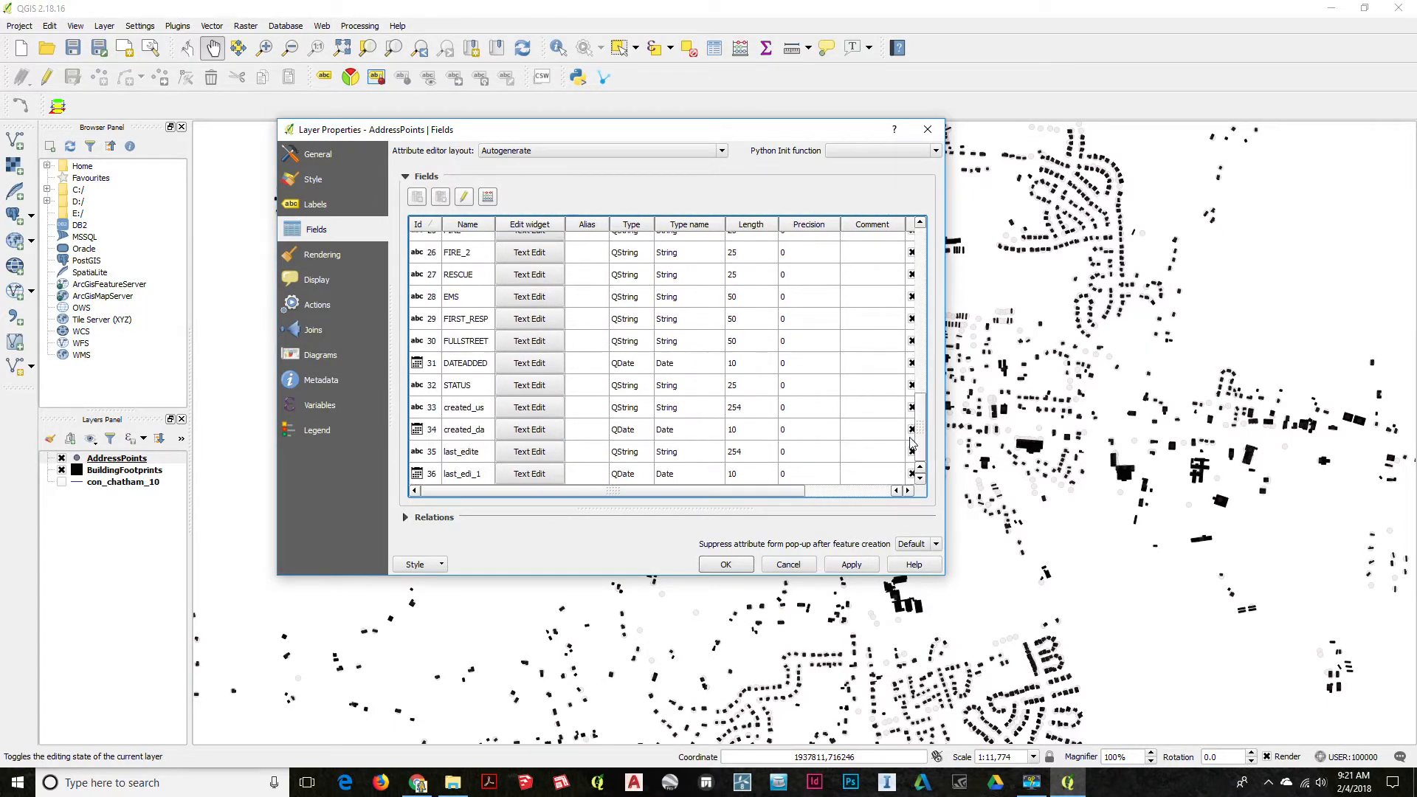
{"action": "left_click", "coordinate": [749, 569]}
Step: Open the AddressPoints attribute table and widen the ADDRESS column to read the complete addresses
{"action": "right_click", "coordinate": [118, 462]}
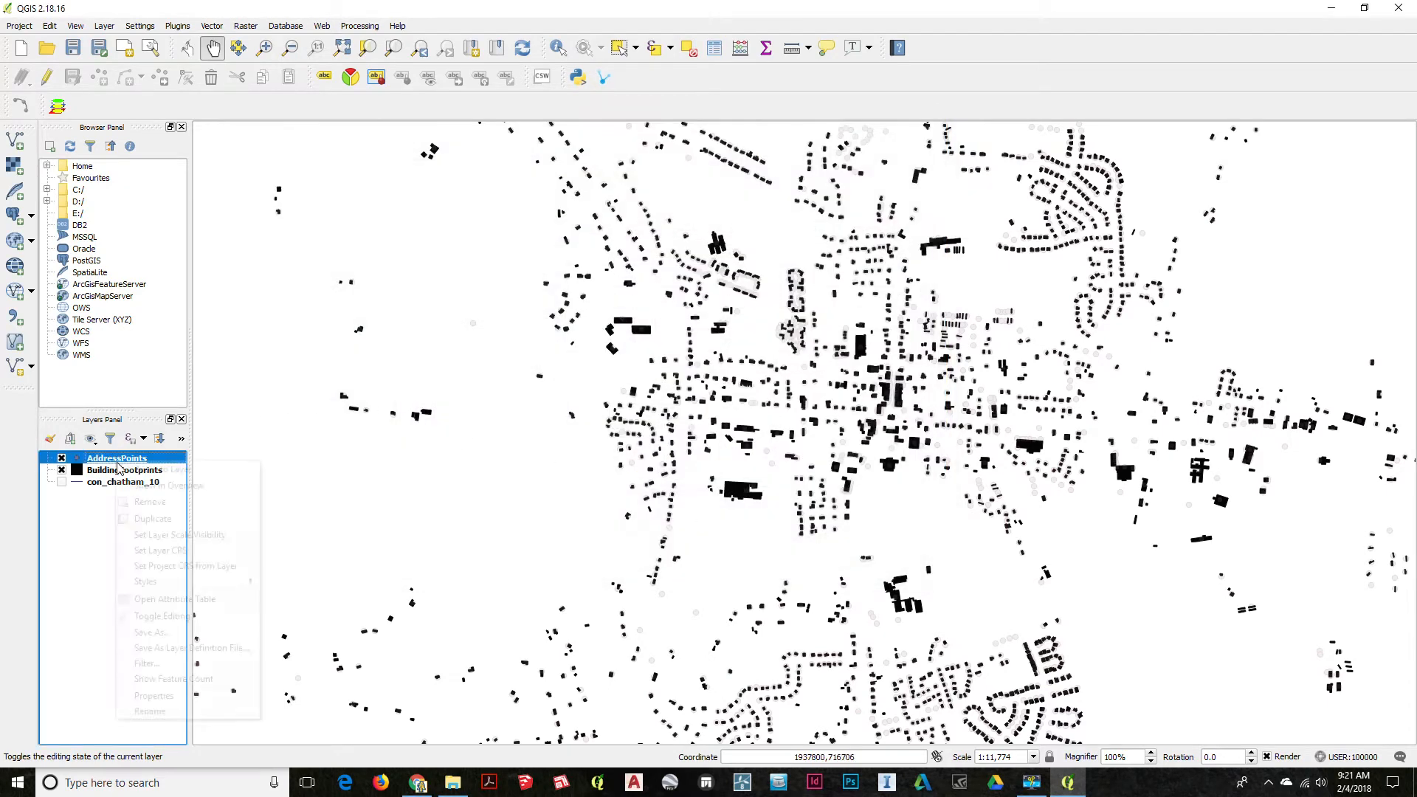
{"action": "left_click", "coordinate": [175, 594]}
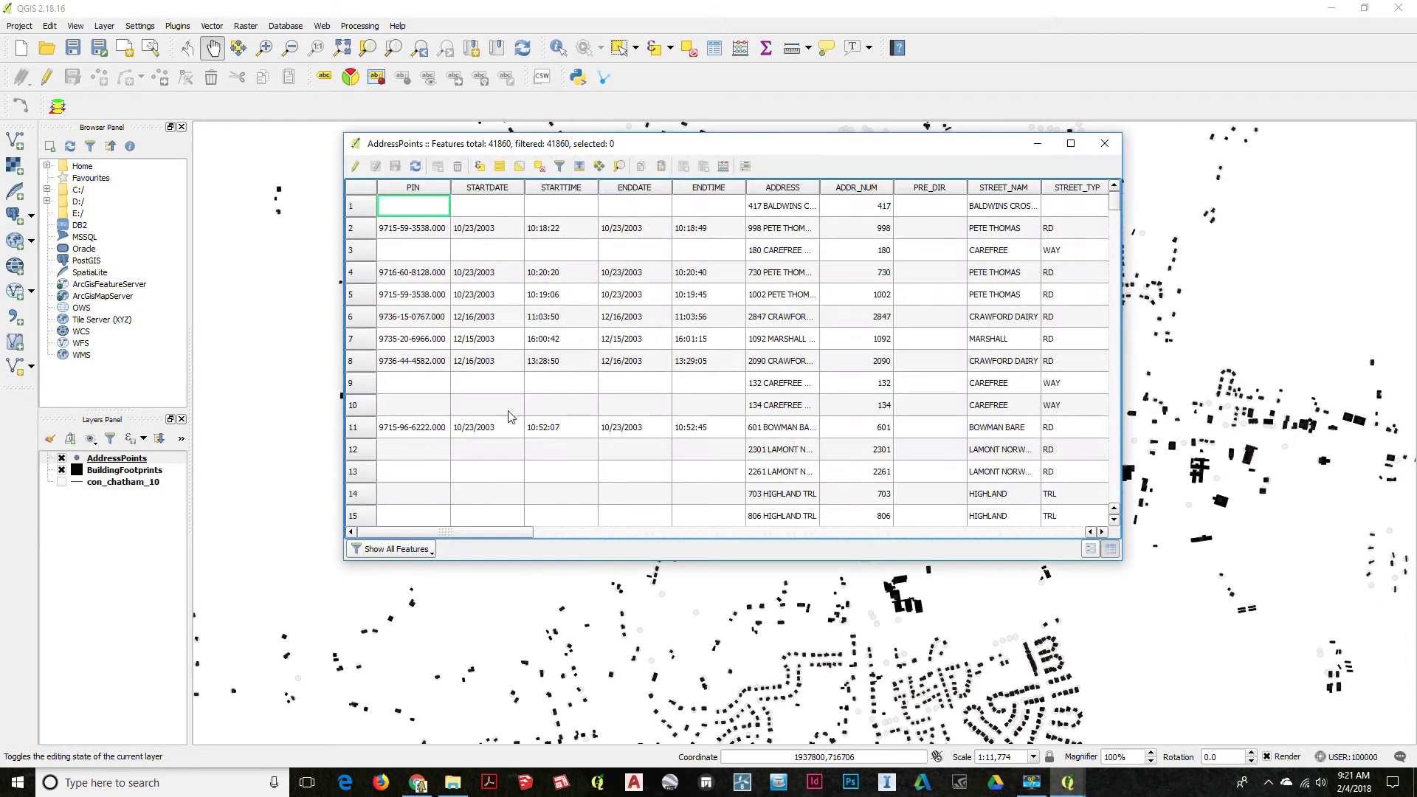
{"action": "left_click_drag", "start_coordinate": [655, 144], "coordinate": [559, 144]}
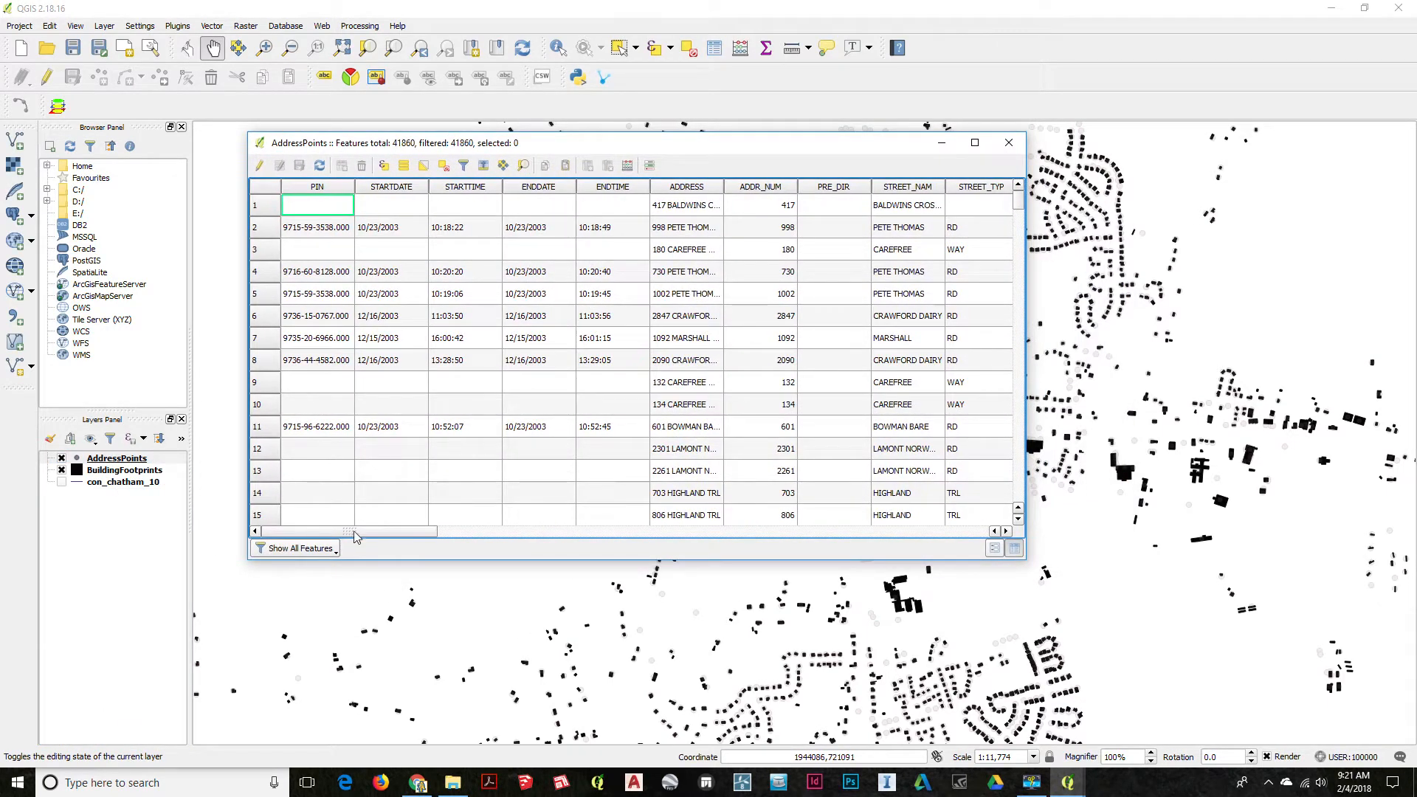
{"action": "left_click_drag", "start_coordinate": [361, 531], "coordinate": [373, 534]}
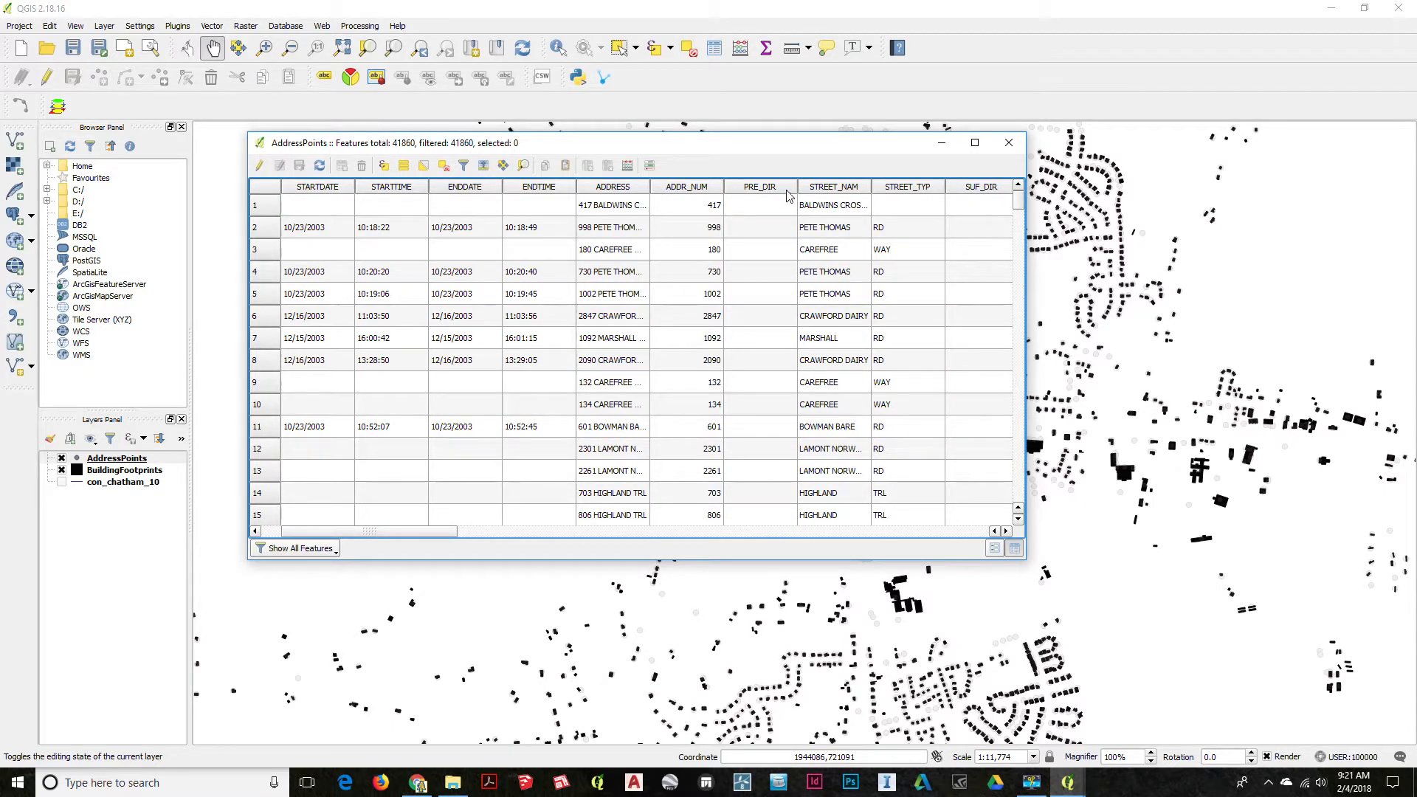
{"action": "left_click_drag", "start_coordinate": [652, 182], "coordinate": [747, 185]}
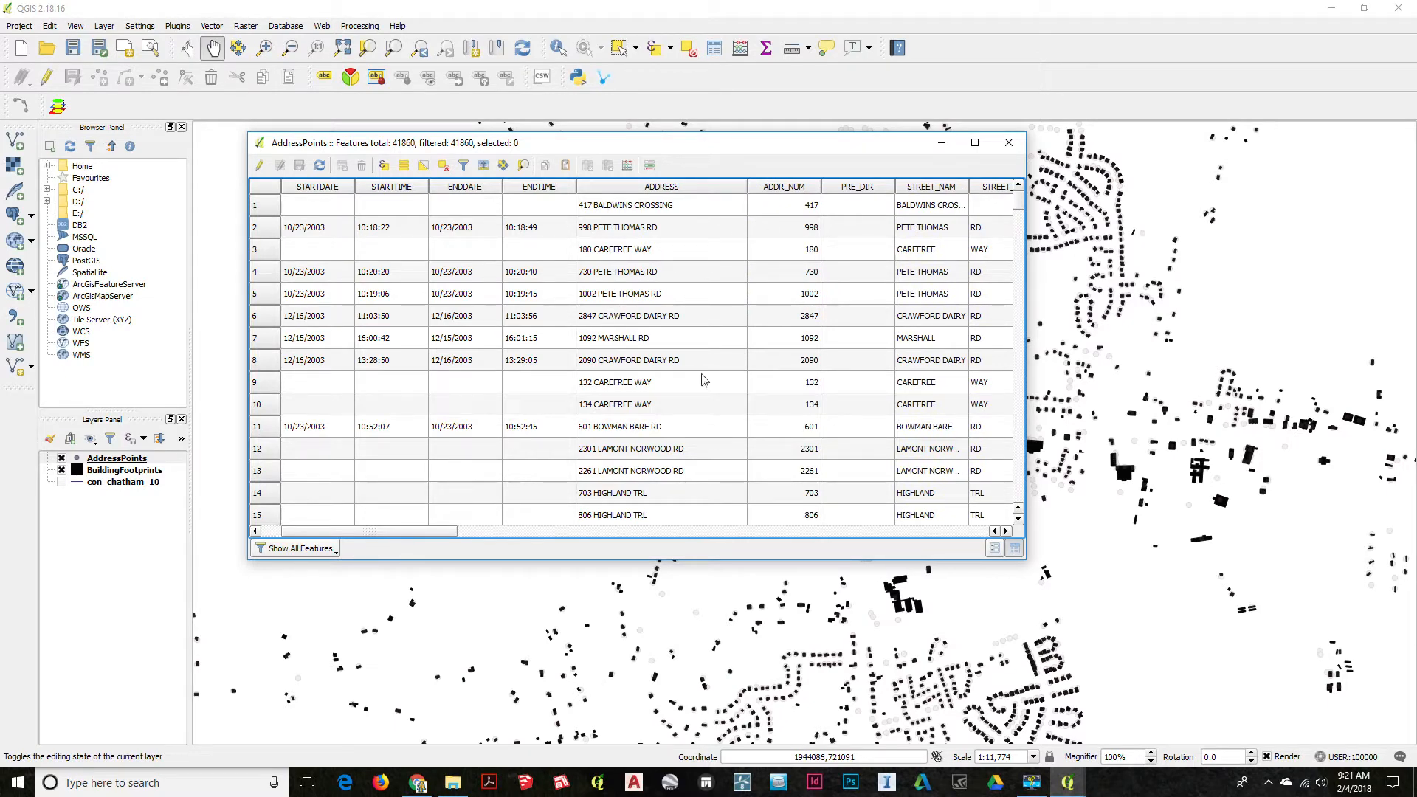
{"action": "mouse_move", "coordinate": [1018, 204]}
{"action": "left_mouse_down"}
{"action": "mouse_move", "coordinate": [1019, 274]}
{"action": "mouse_move", "coordinate": [1019, 198]}
{"action": "left_mouse_up"}
{"action": "left_click_drag", "start_coordinate": [831, 144], "coordinate": [840, 506]}
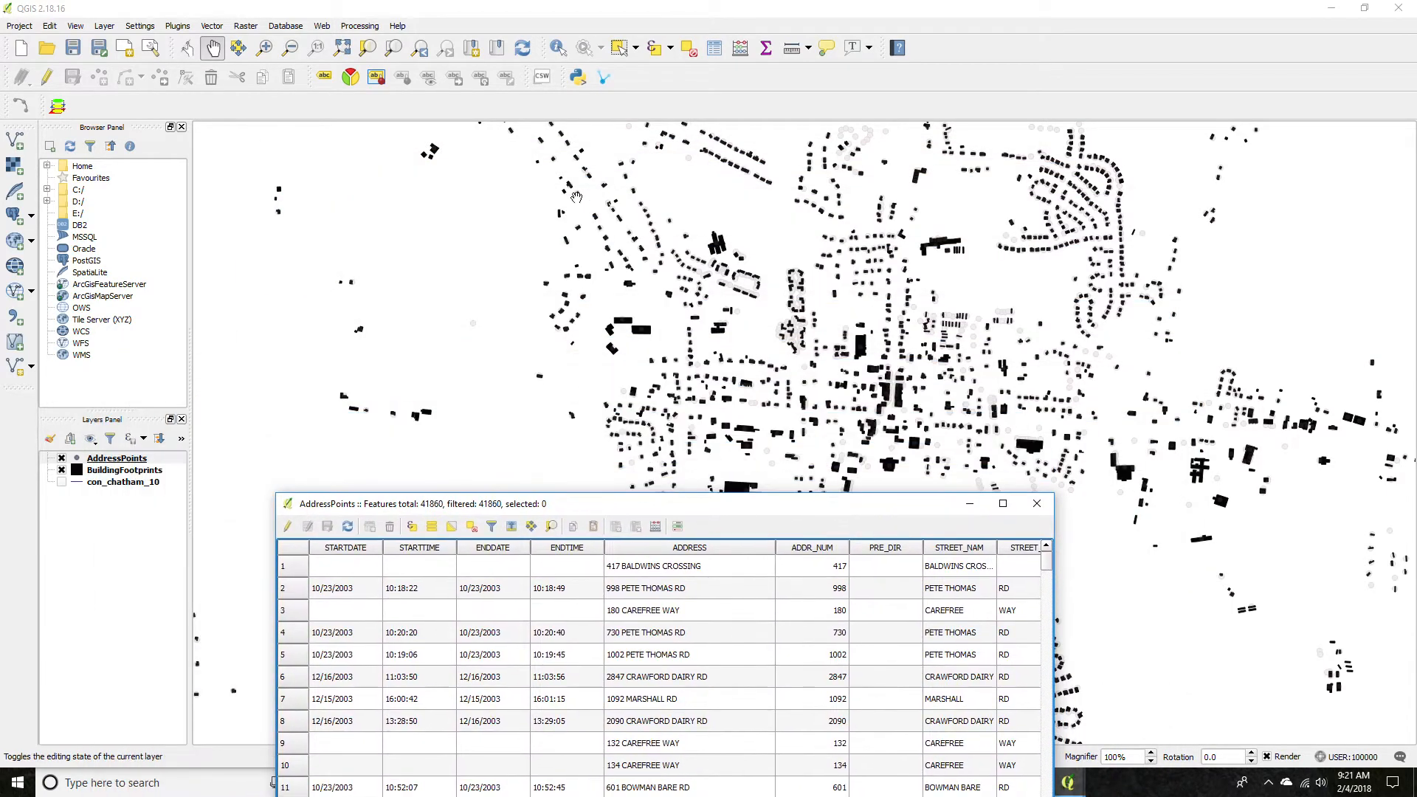
{"action": "left_click_drag", "start_coordinate": [738, 511], "coordinate": [761, 215]}
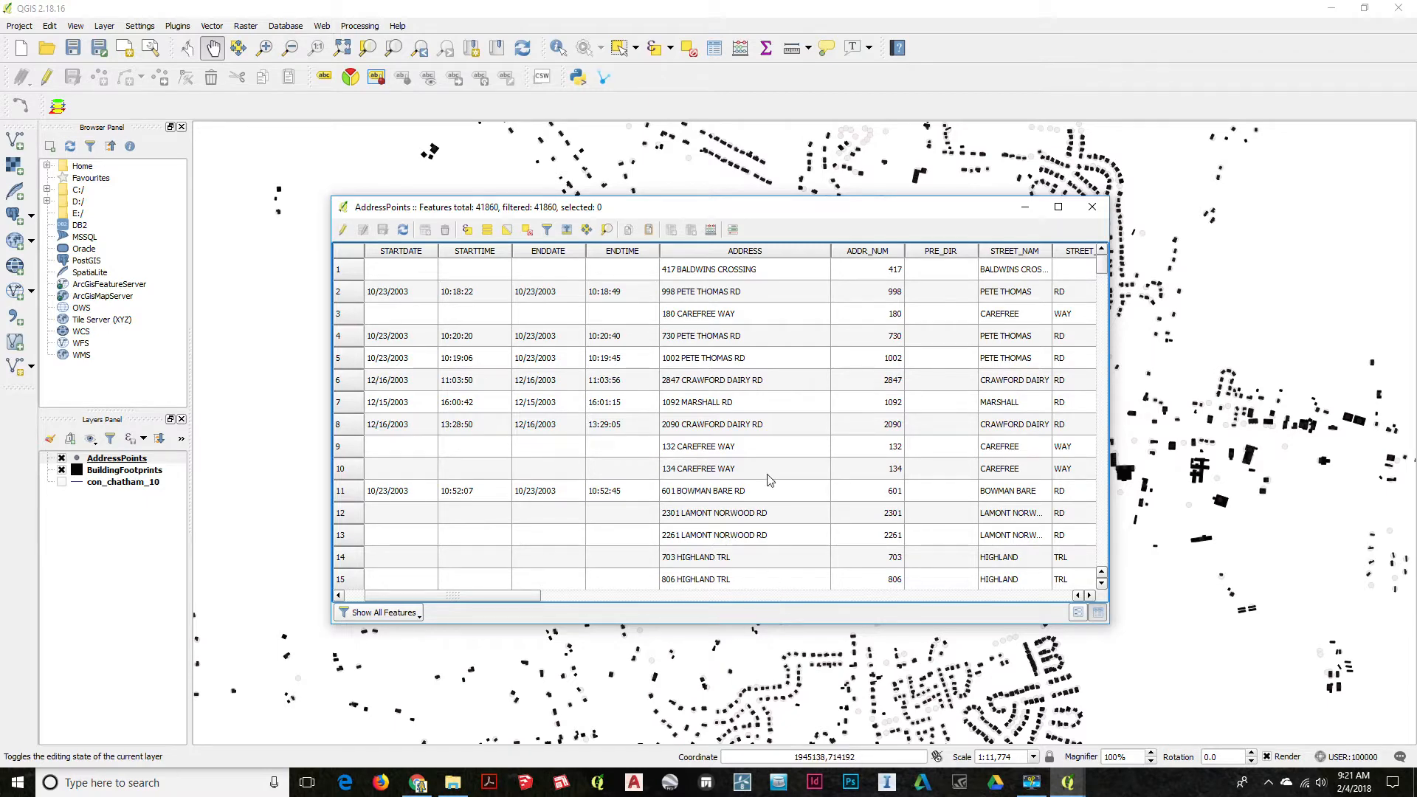
{"action": "left_click_drag", "start_coordinate": [713, 214], "coordinate": [751, 199]}
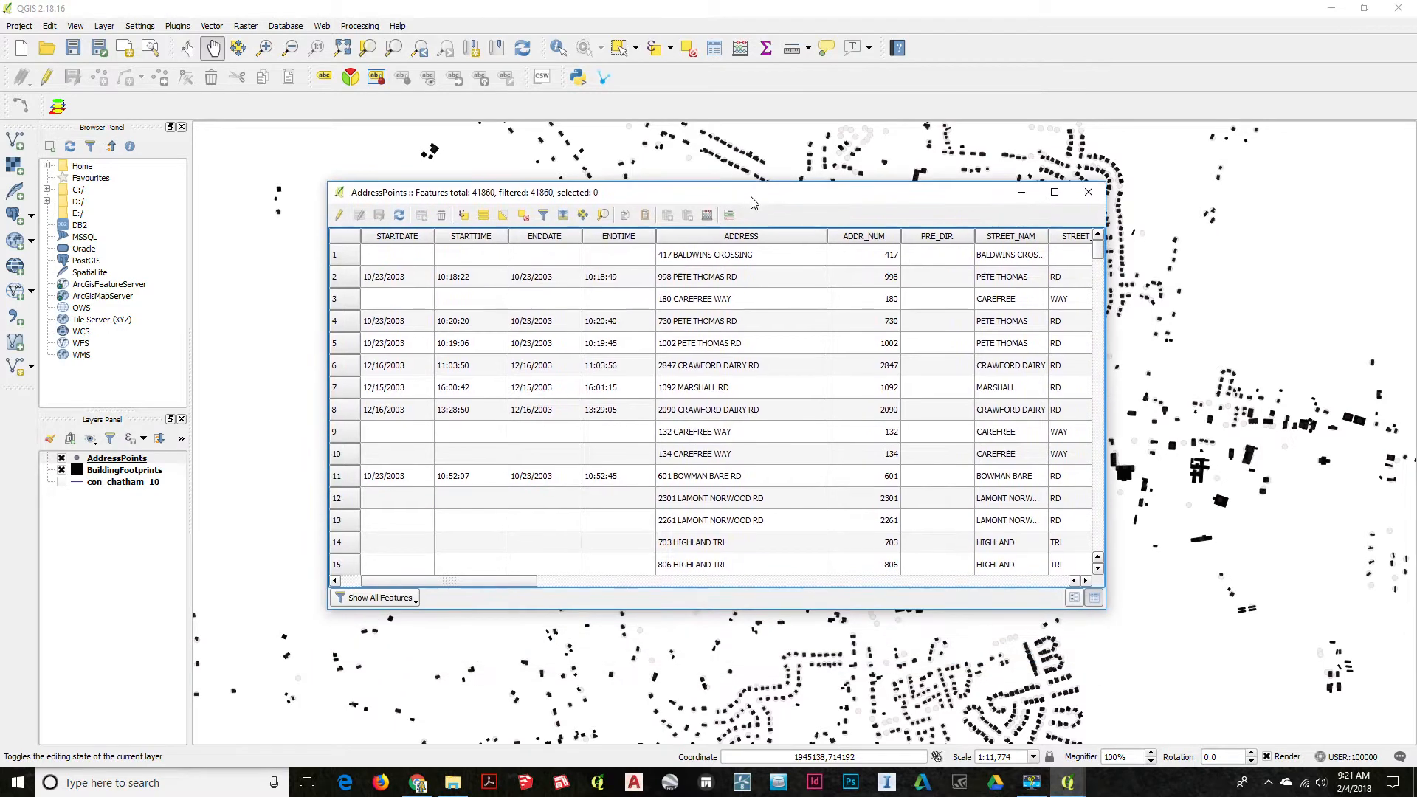
Step: Filter the AddressPoints attribute table by form for features whose ADDRESS contains the partial street address, and show the result in table view
{"action": "left_click", "coordinate": [544, 219]}
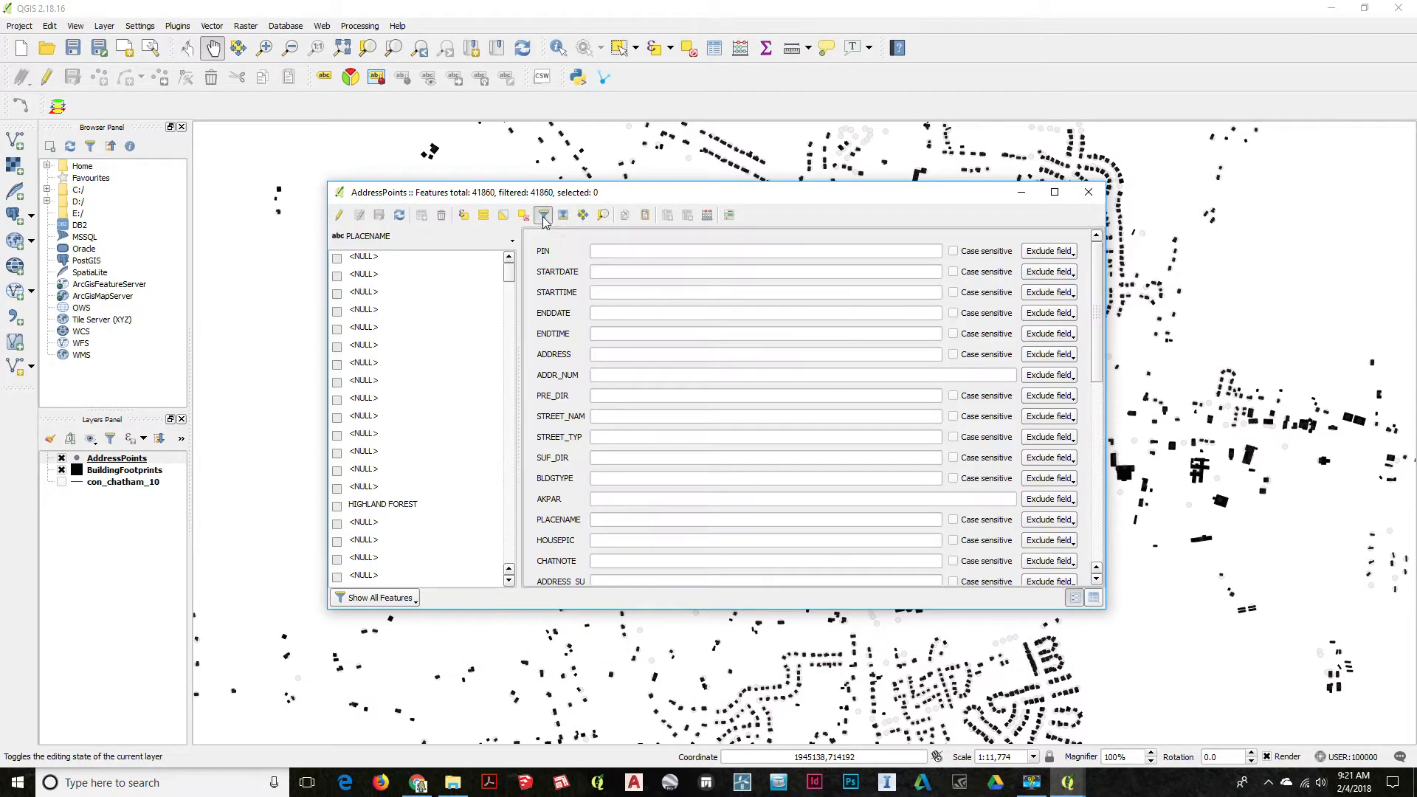
{"action": "left_click", "coordinate": [603, 216]}
{"action": "left_click", "coordinate": [544, 215]}
{"action": "left_click_drag", "start_coordinate": [747, 200], "coordinate": [806, 274]}
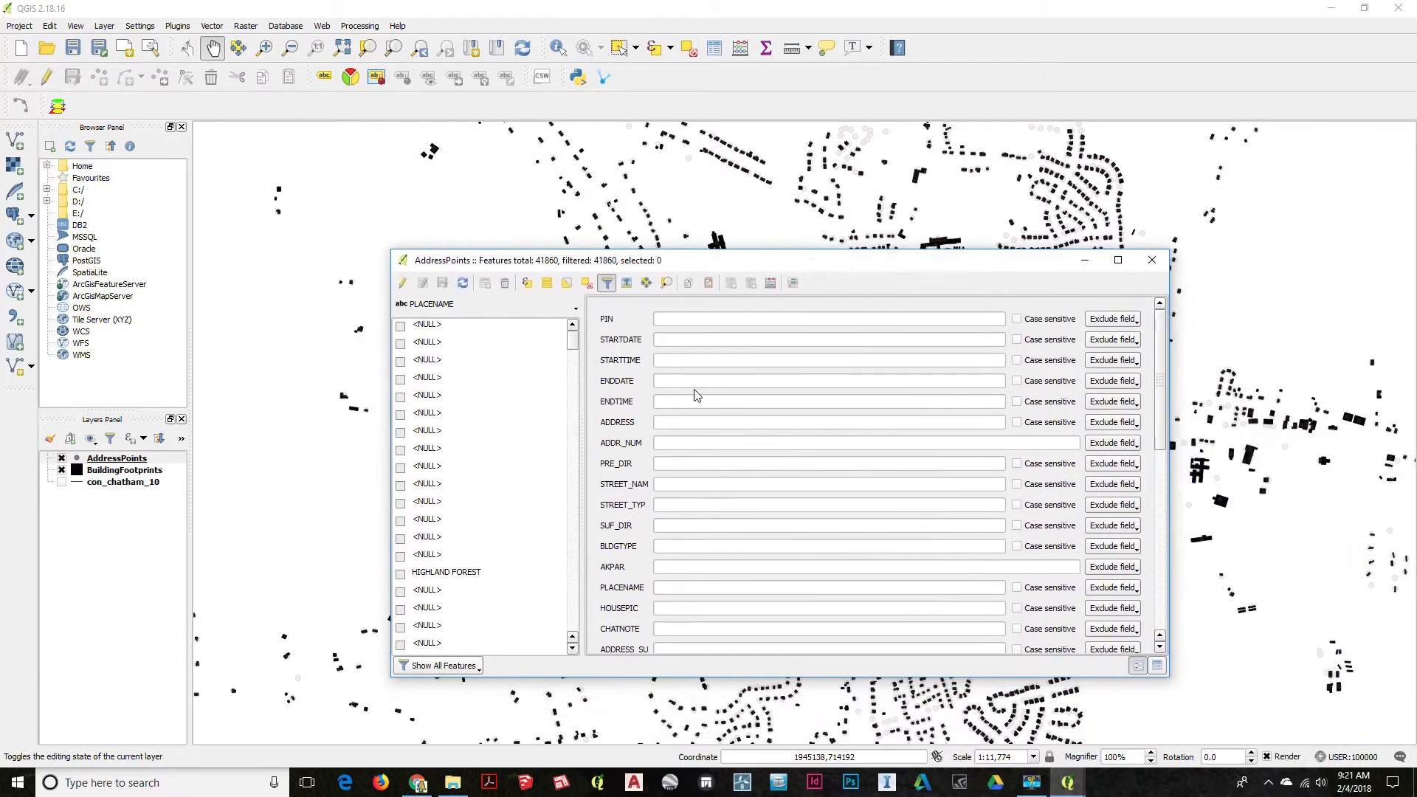
{"action": "left_click", "coordinate": [696, 425]}
{"action": "type", "text": "149 J"}
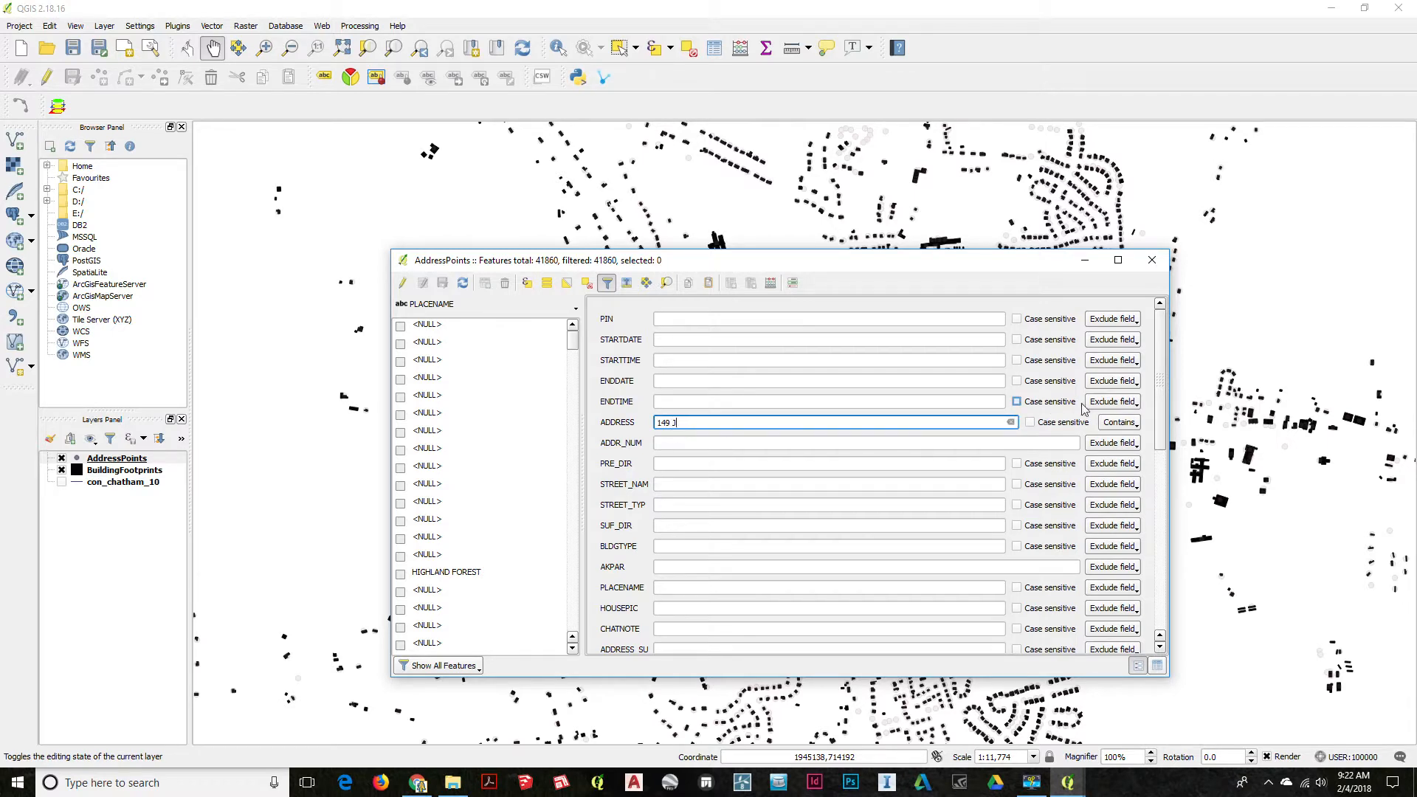
{"action": "scroll", "coordinate": [1163, 443], "scroll_direction": "down", "scroll_amount": 10}
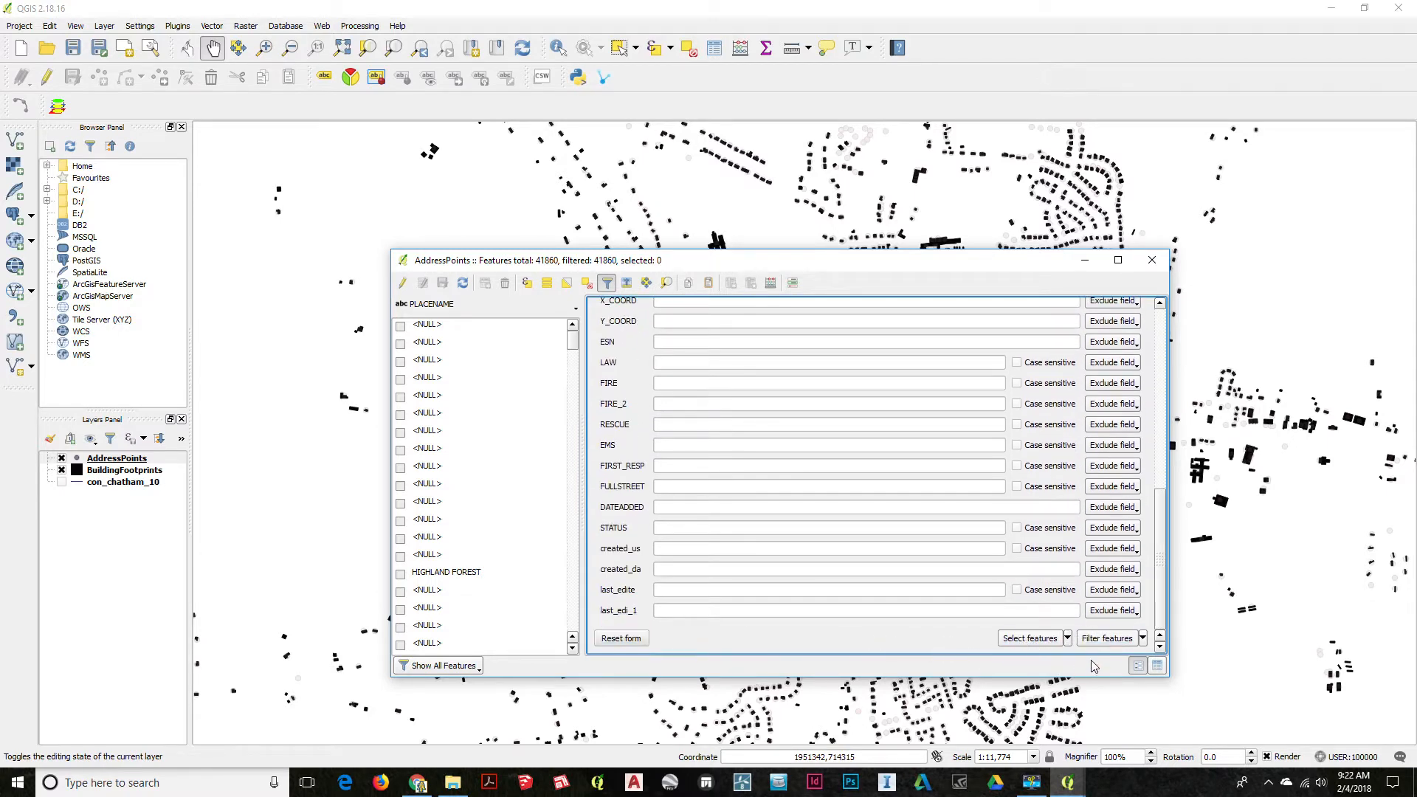
{"action": "left_click", "coordinate": [1110, 640]}
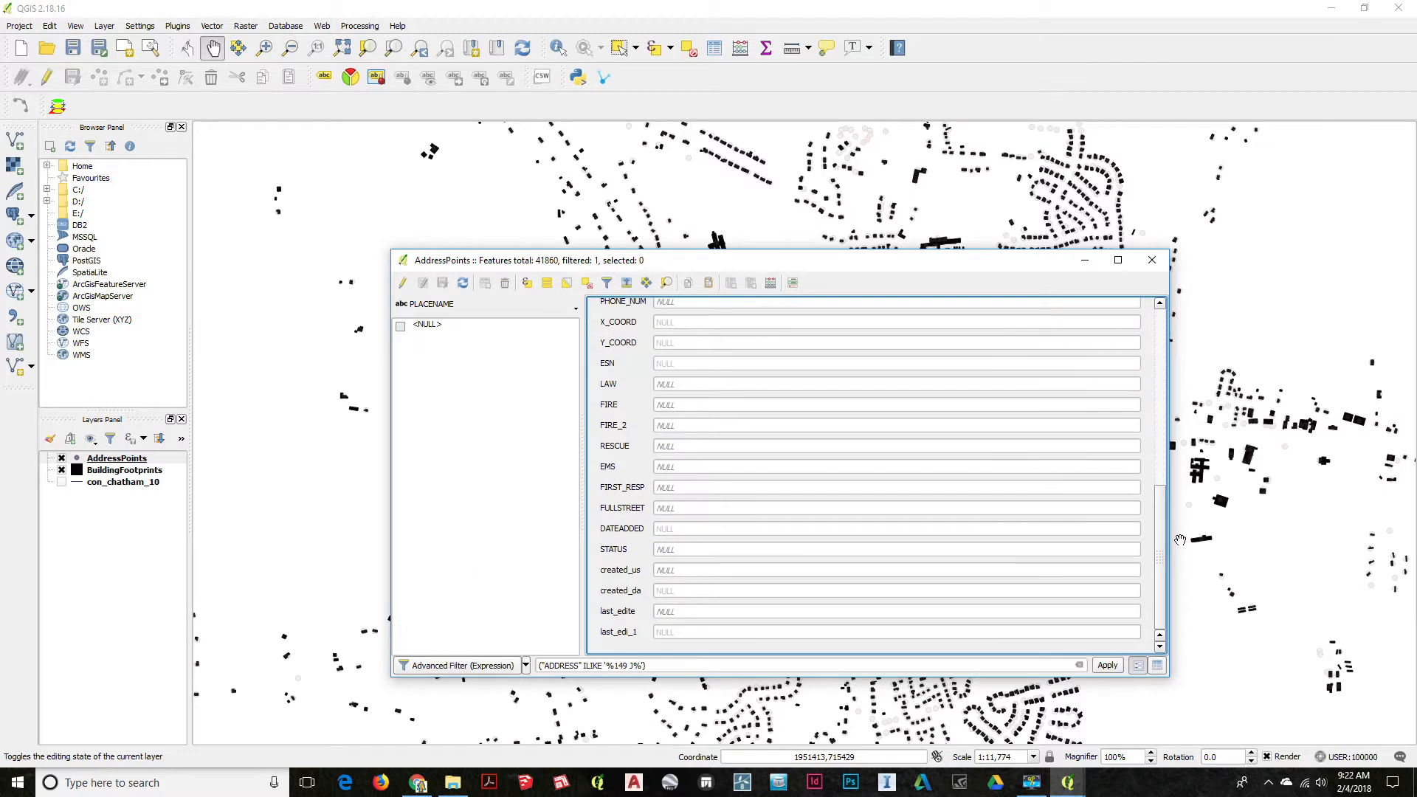
{"action": "left_click", "coordinate": [1158, 666]}
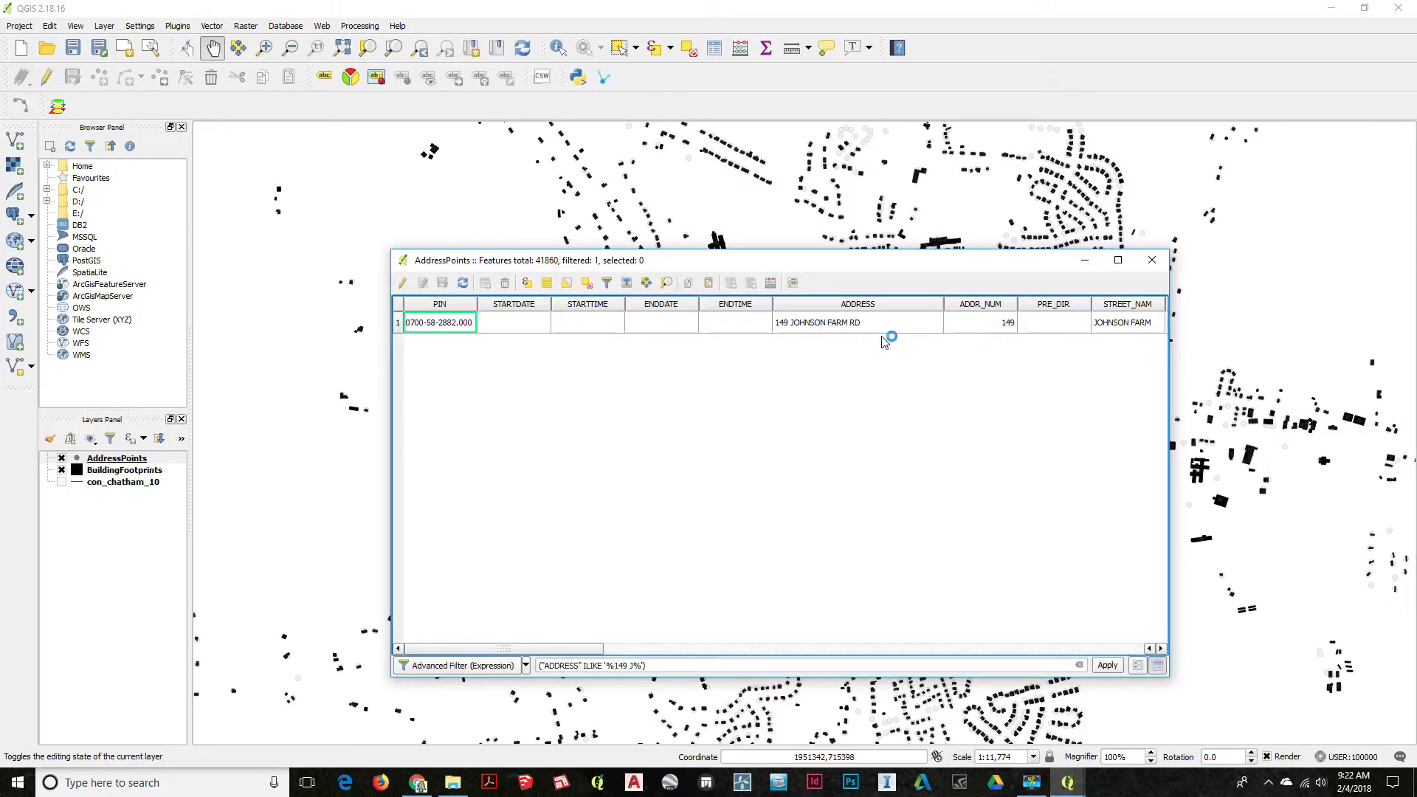
Step: Zoom the map to the filtered address feature and examine the building footprints and address points around it
{"action": "right_click", "coordinate": [438, 333]}
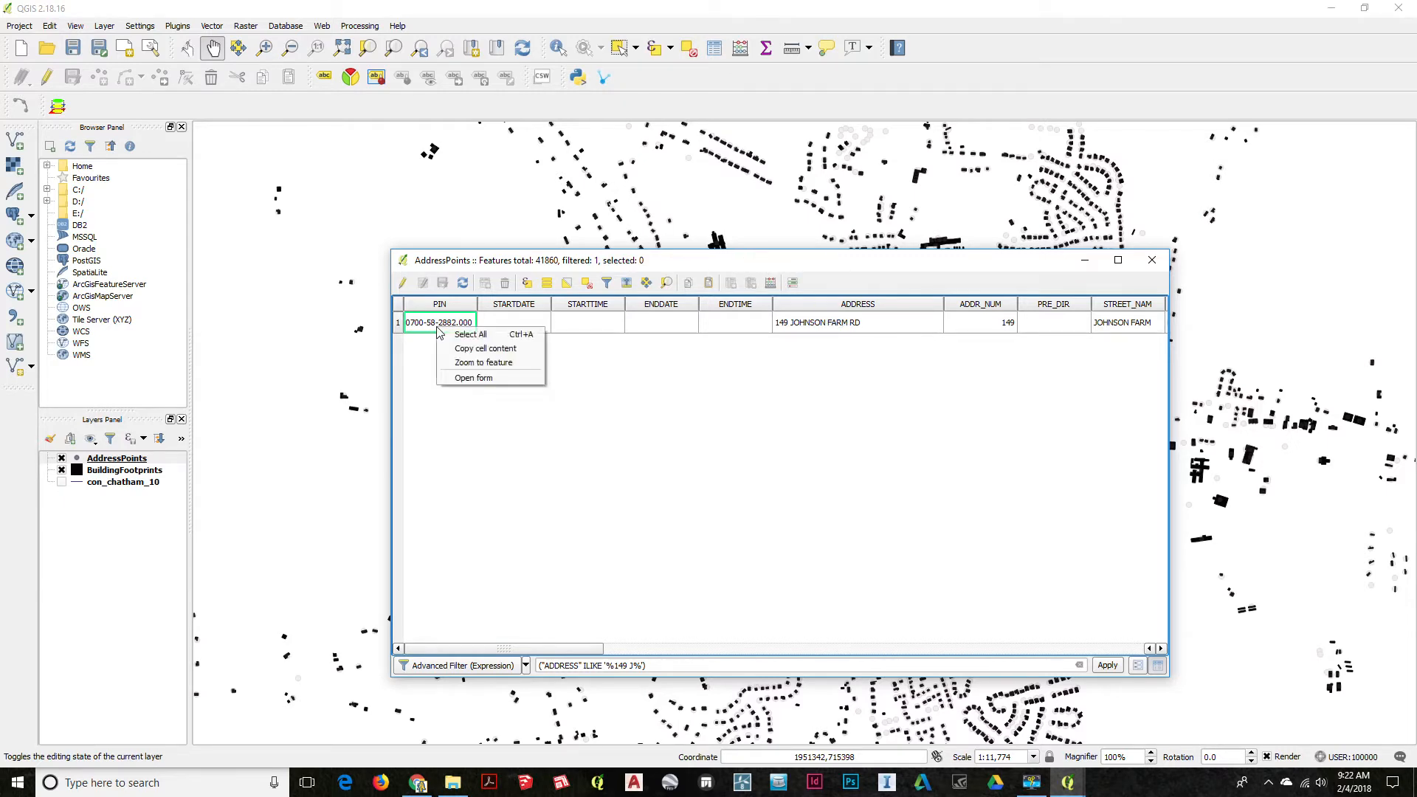
{"action": "left_click", "coordinate": [473, 362]}
{"action": "left_click_drag", "start_coordinate": [787, 267], "coordinate": [324, 270]}
{"action": "left_click_drag", "start_coordinate": [953, 505], "coordinate": [839, 501]}
{"action": "scroll", "coordinate": [888, 485], "scroll_direction": "up", "scroll_amount": 1}
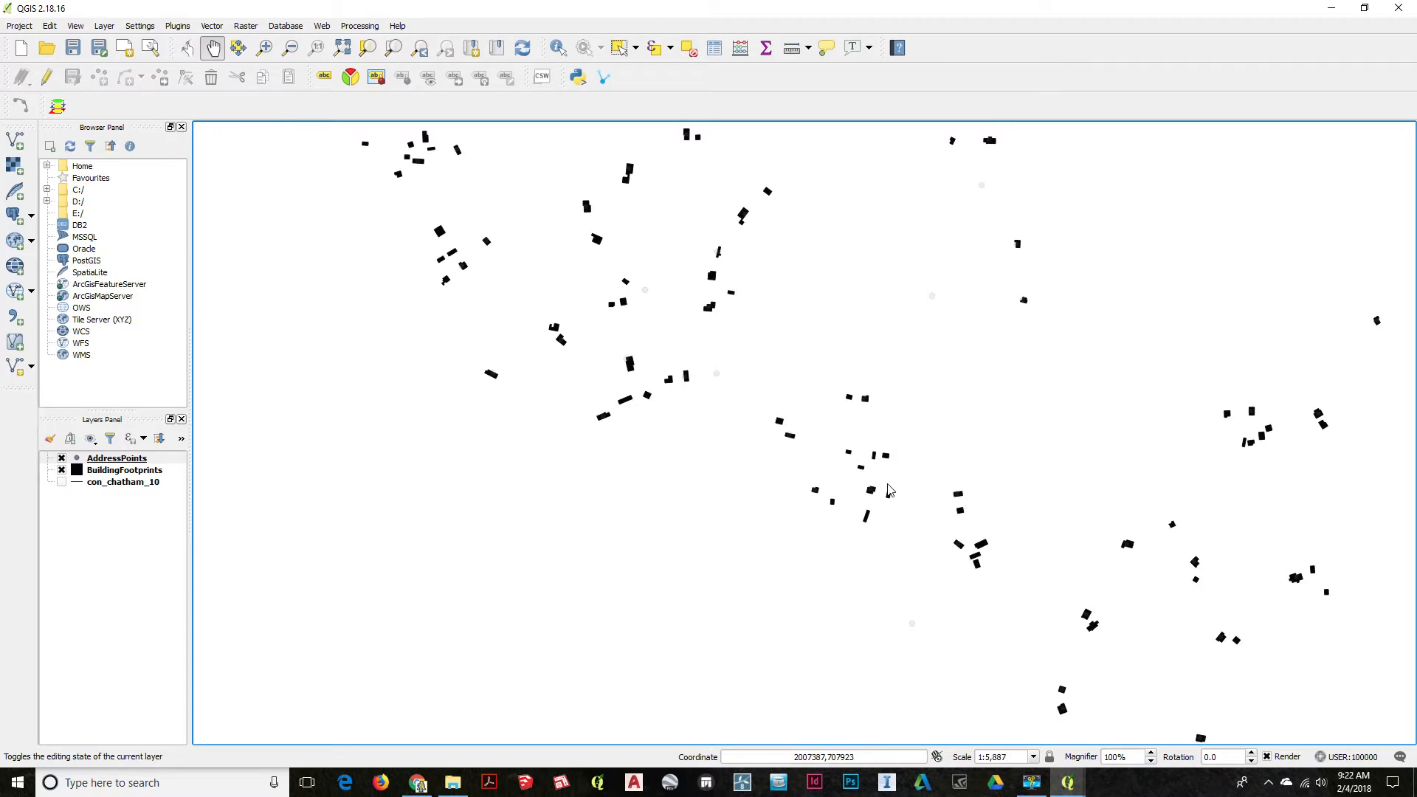
{"action": "scroll", "coordinate": [888, 485], "scroll_direction": "down", "scroll_amount": 1}
{"action": "left_click_drag", "start_coordinate": [923, 476], "coordinate": [780, 465]}
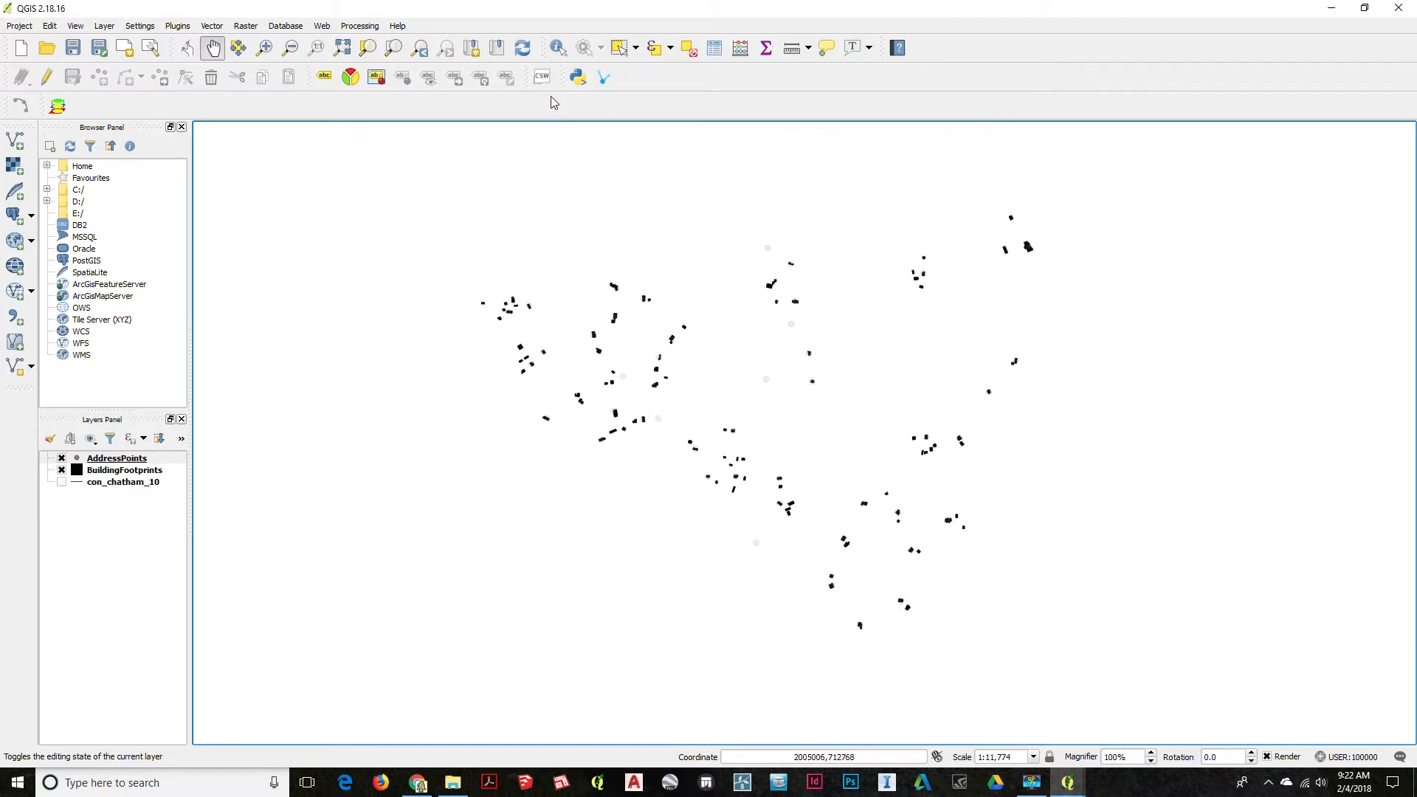
{"action": "left_click_drag", "start_coordinate": [623, 424], "coordinate": [594, 429]}
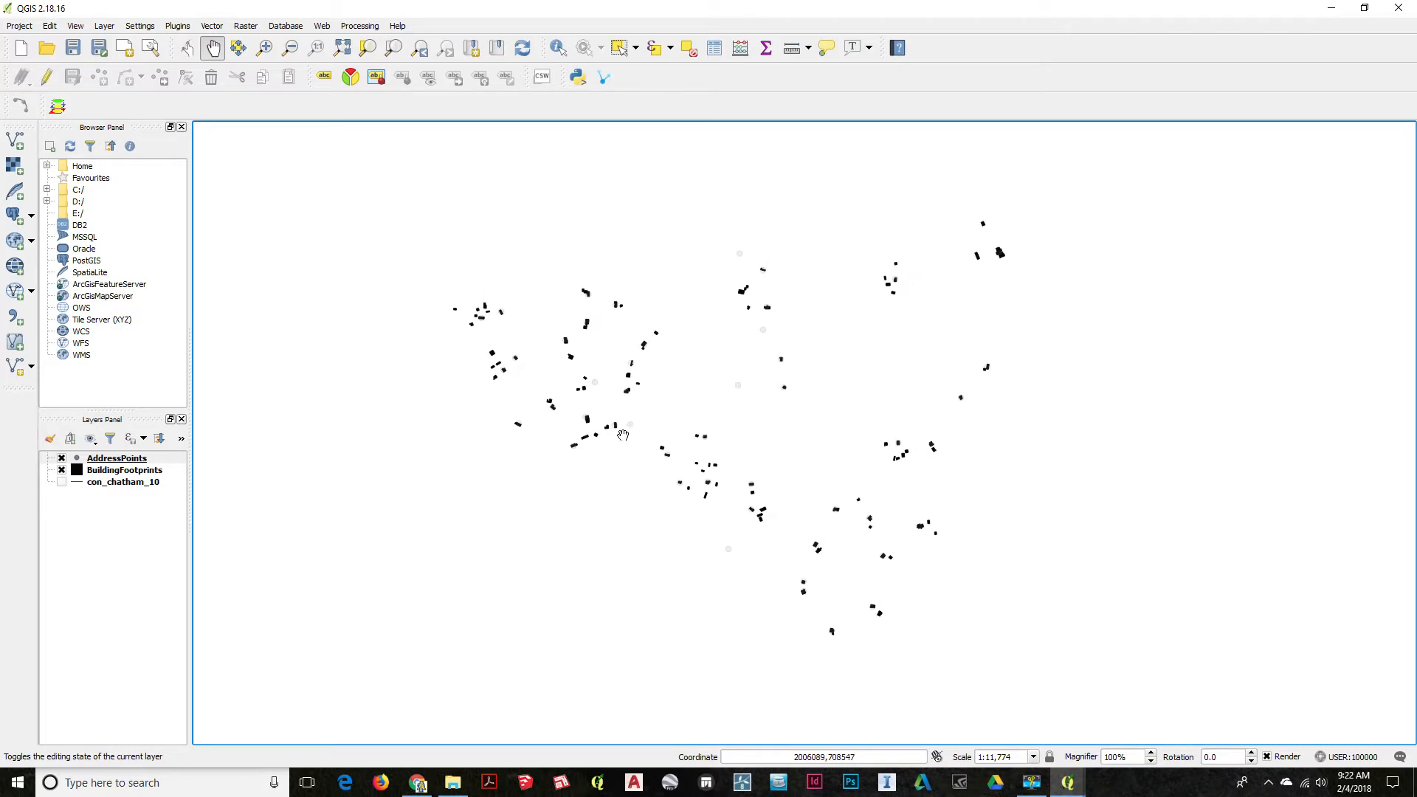
{"action": "left_click_drag", "start_coordinate": [675, 473], "coordinate": [714, 491]}
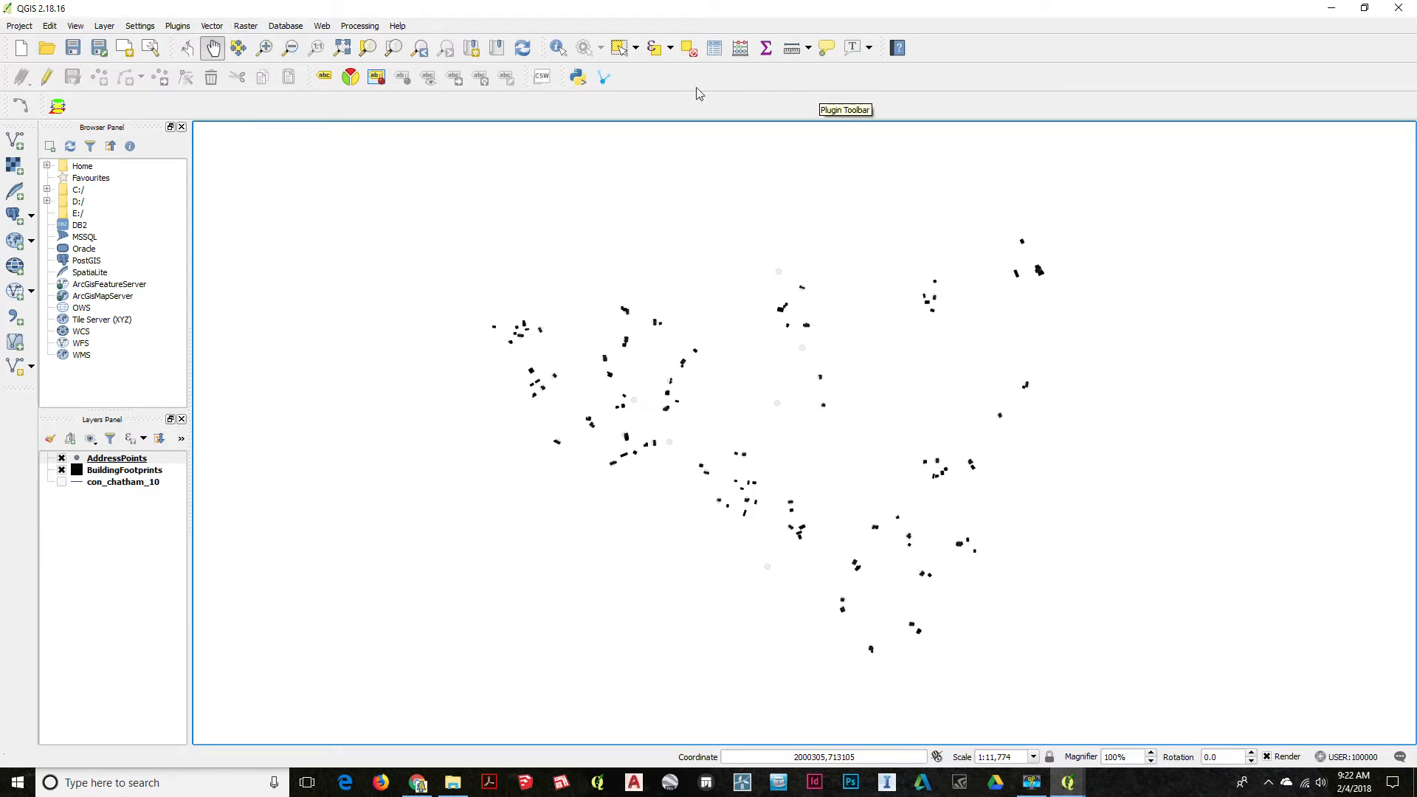
Step: Search the plugin manager for "open", check the OpenLayers Plugin's details, and close the manager
{"action": "left_click", "coordinate": [184, 26]}
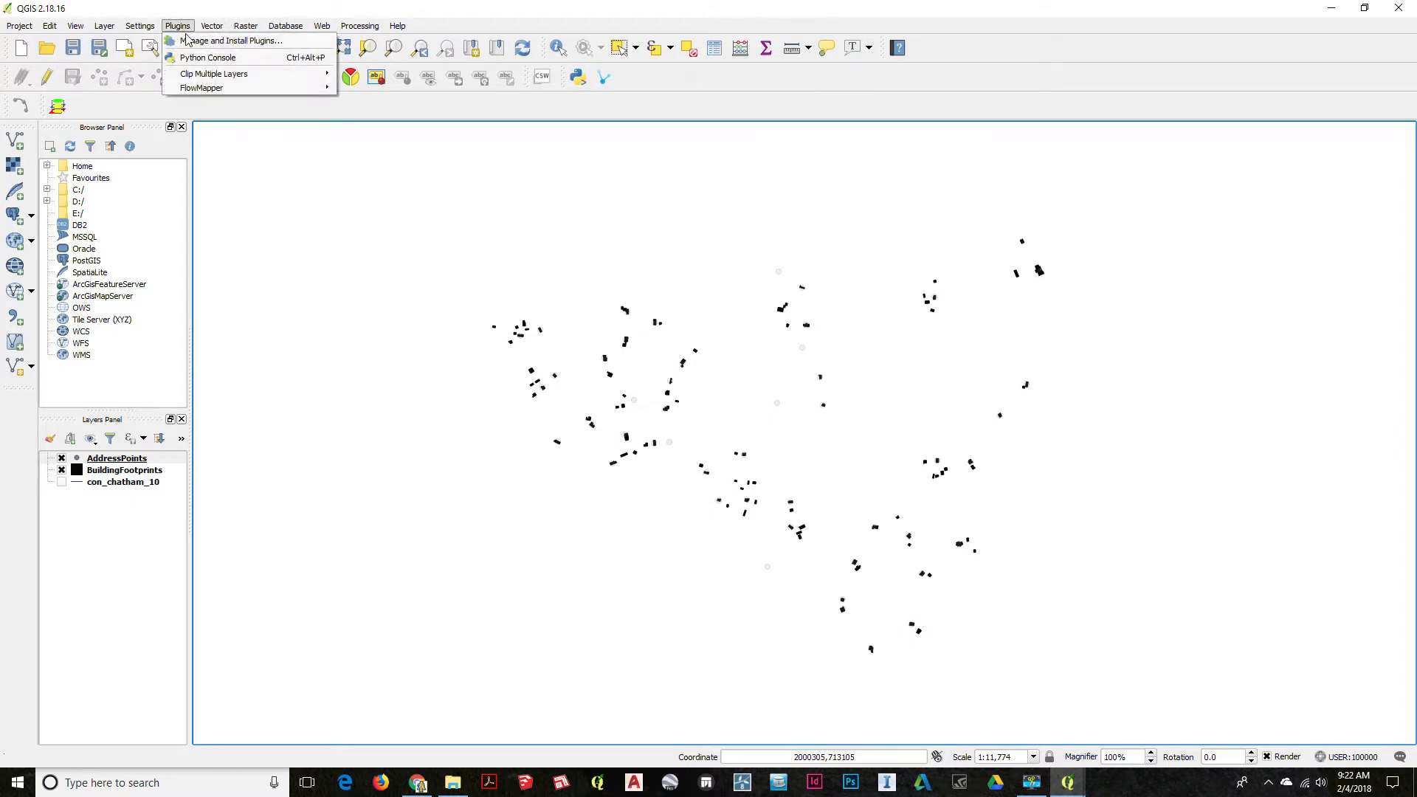
{"action": "left_click", "coordinate": [194, 41]}
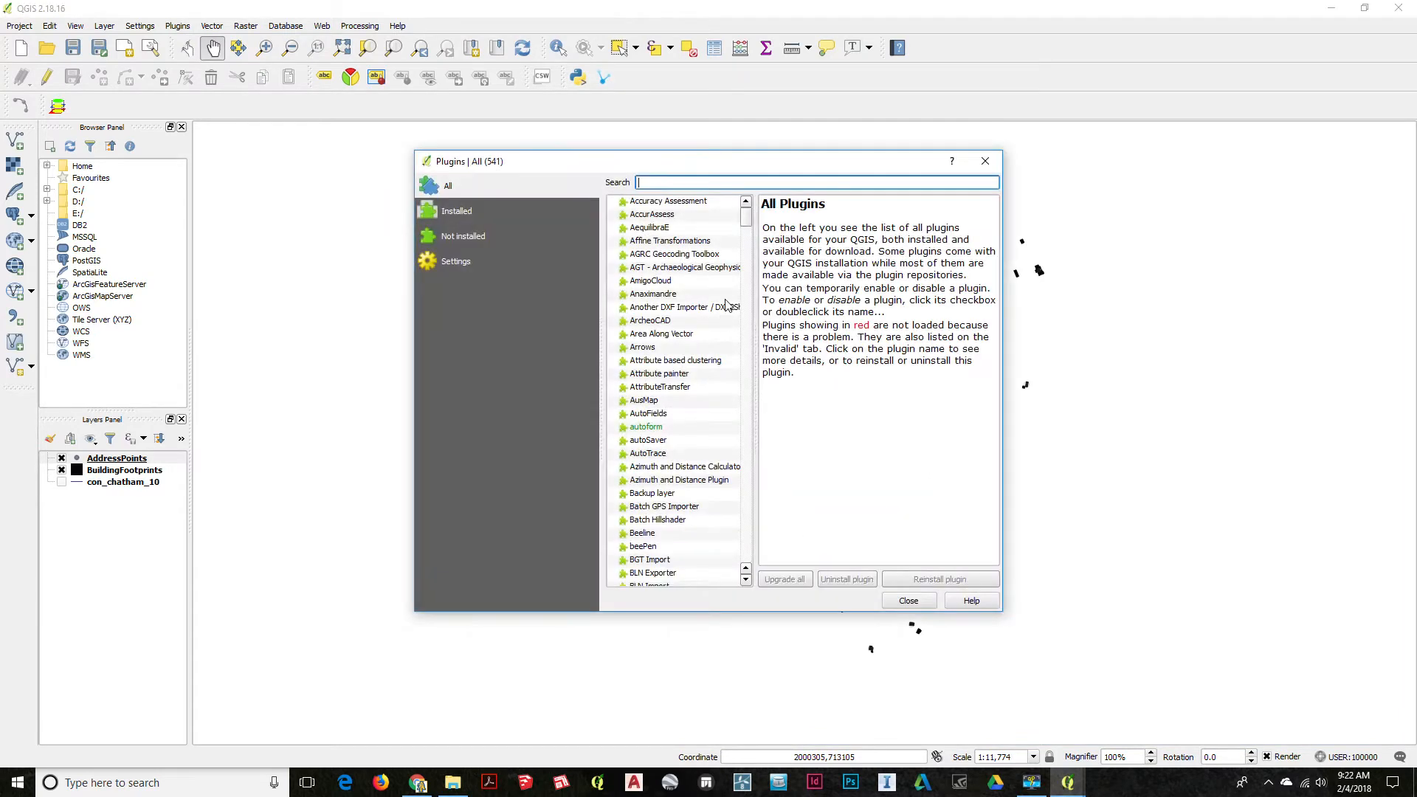
{"action": "type", "text": "ope"}
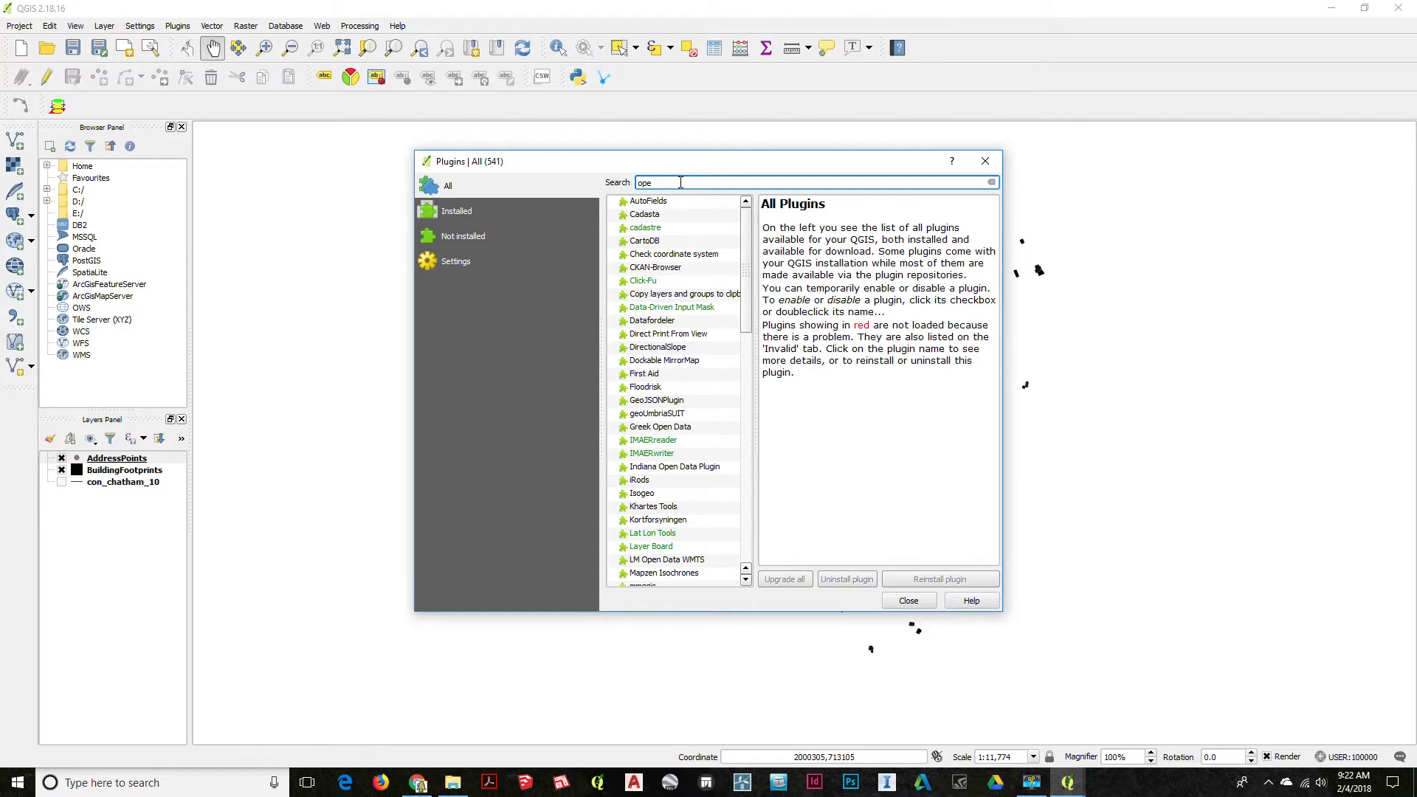
{"action": "type", "text": "n"}
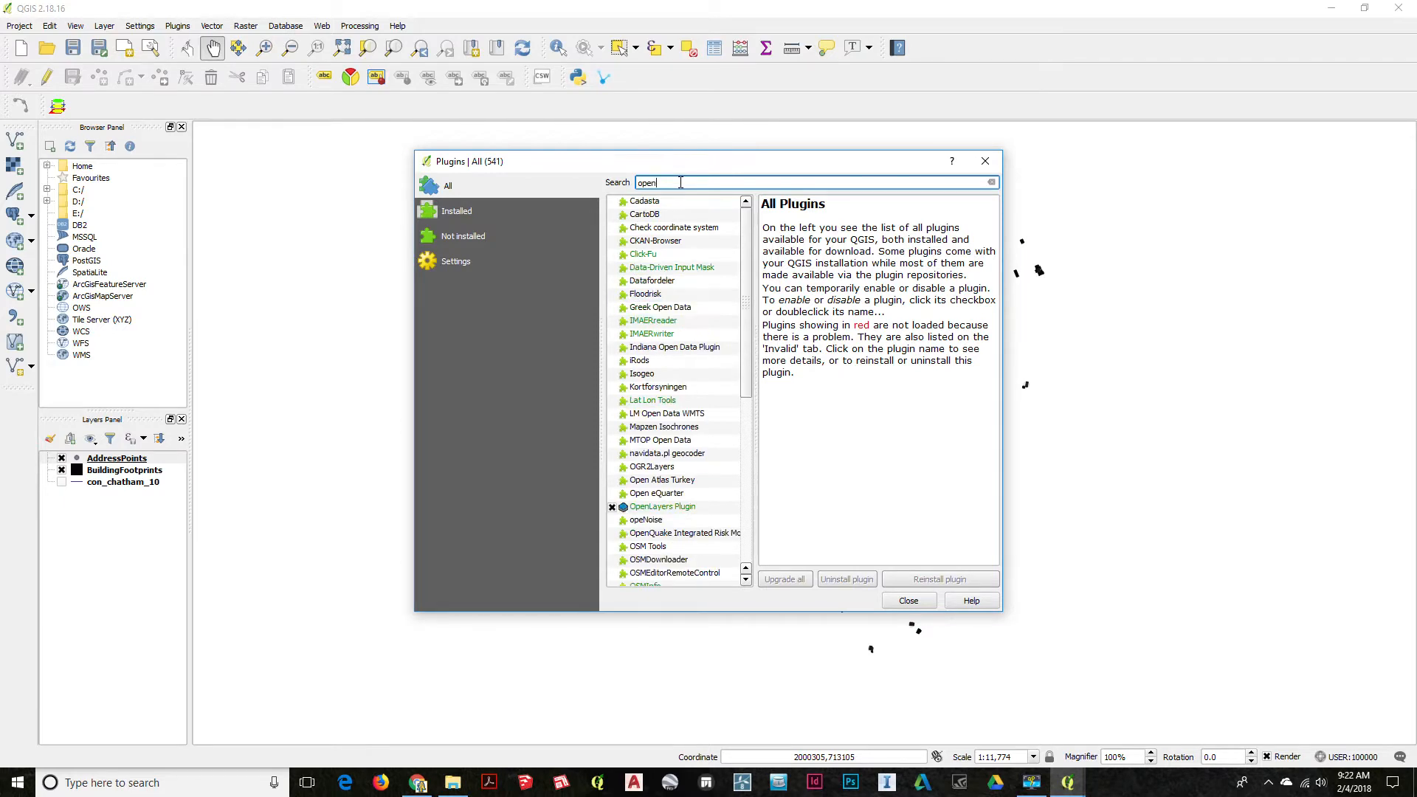
{"action": "left_click", "coordinate": [654, 509]}
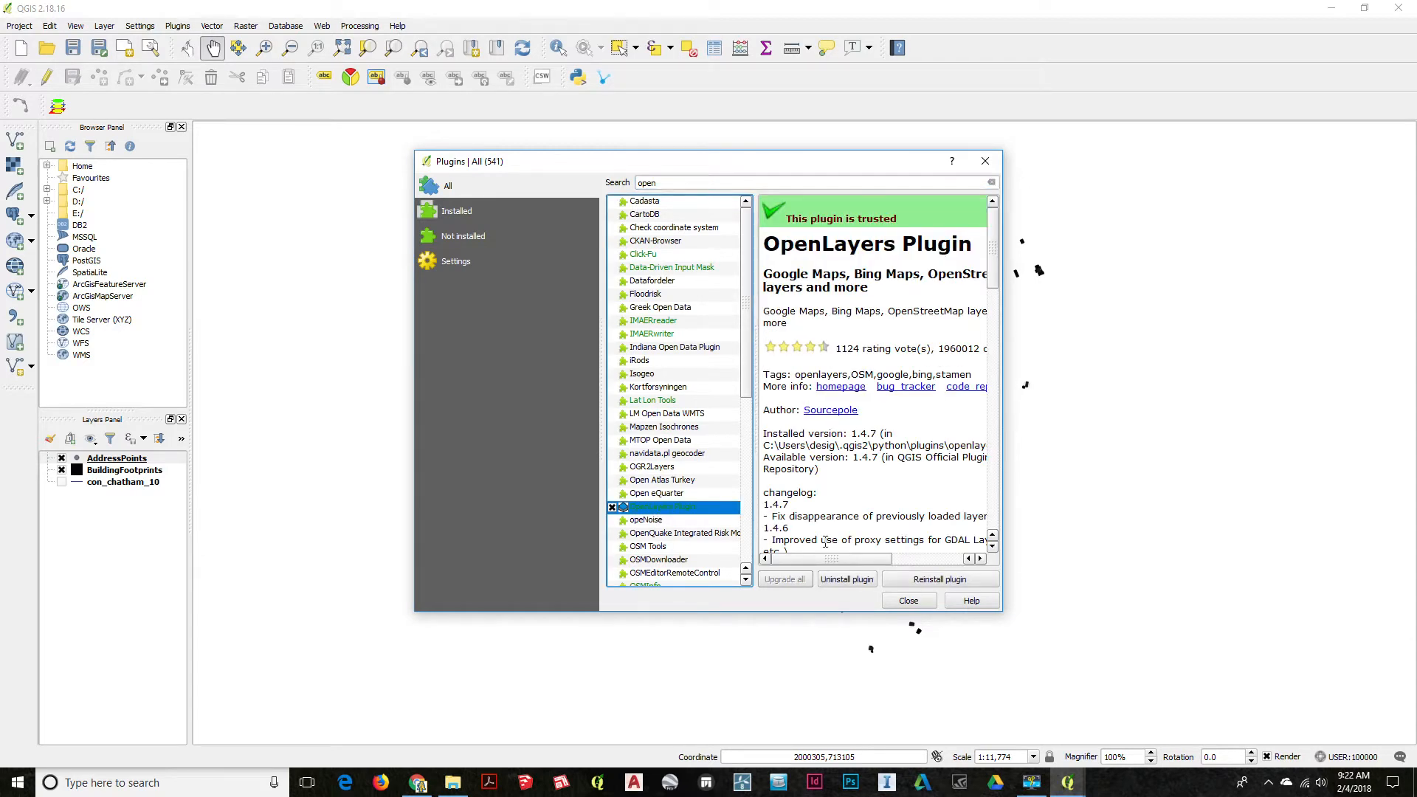
{"action": "left_click", "coordinate": [912, 596]}
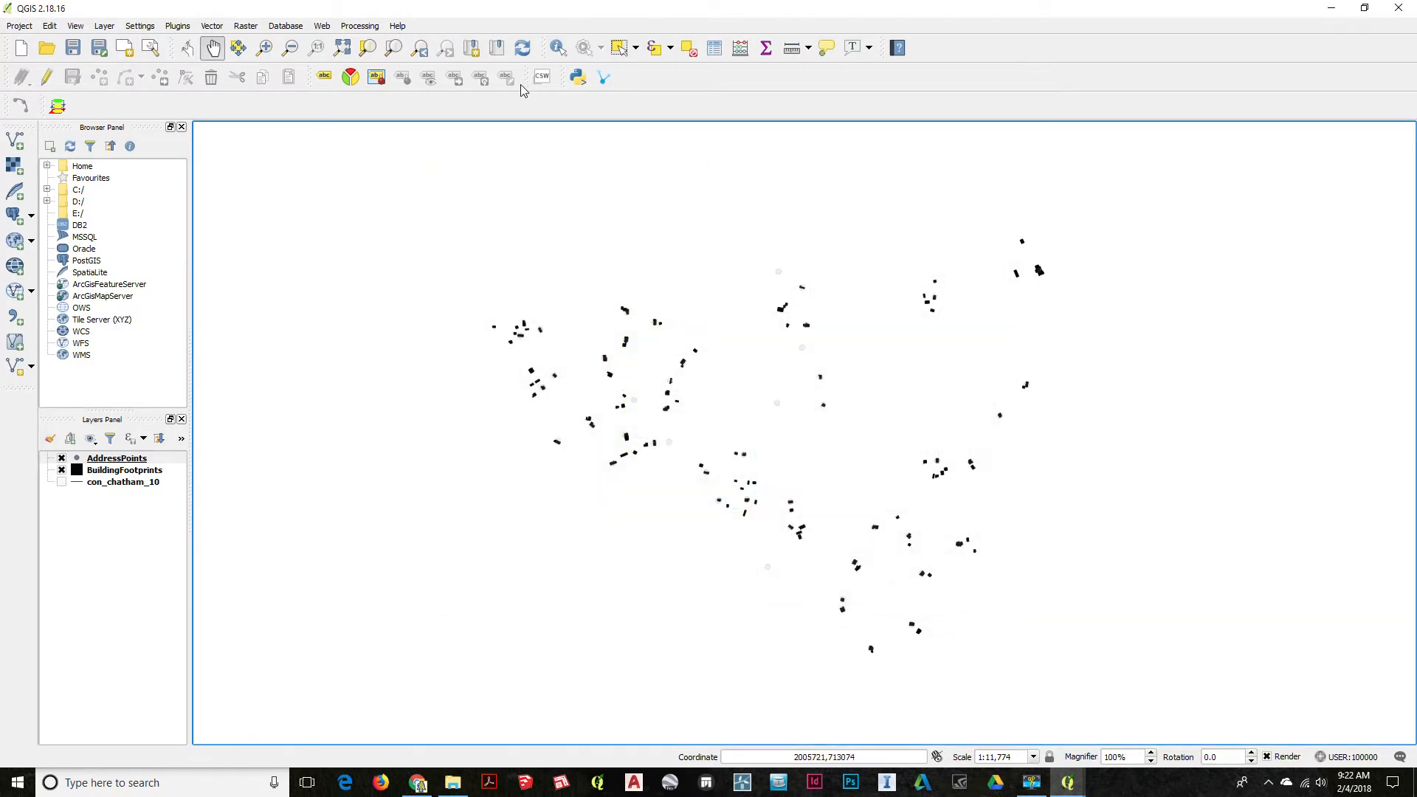
Step: Add the Bing Aerial basemap to the project with the OpenLayers plugin
{"action": "left_click", "coordinate": [359, 26]}
{"action": "mouse_move", "coordinate": [332, 28]}
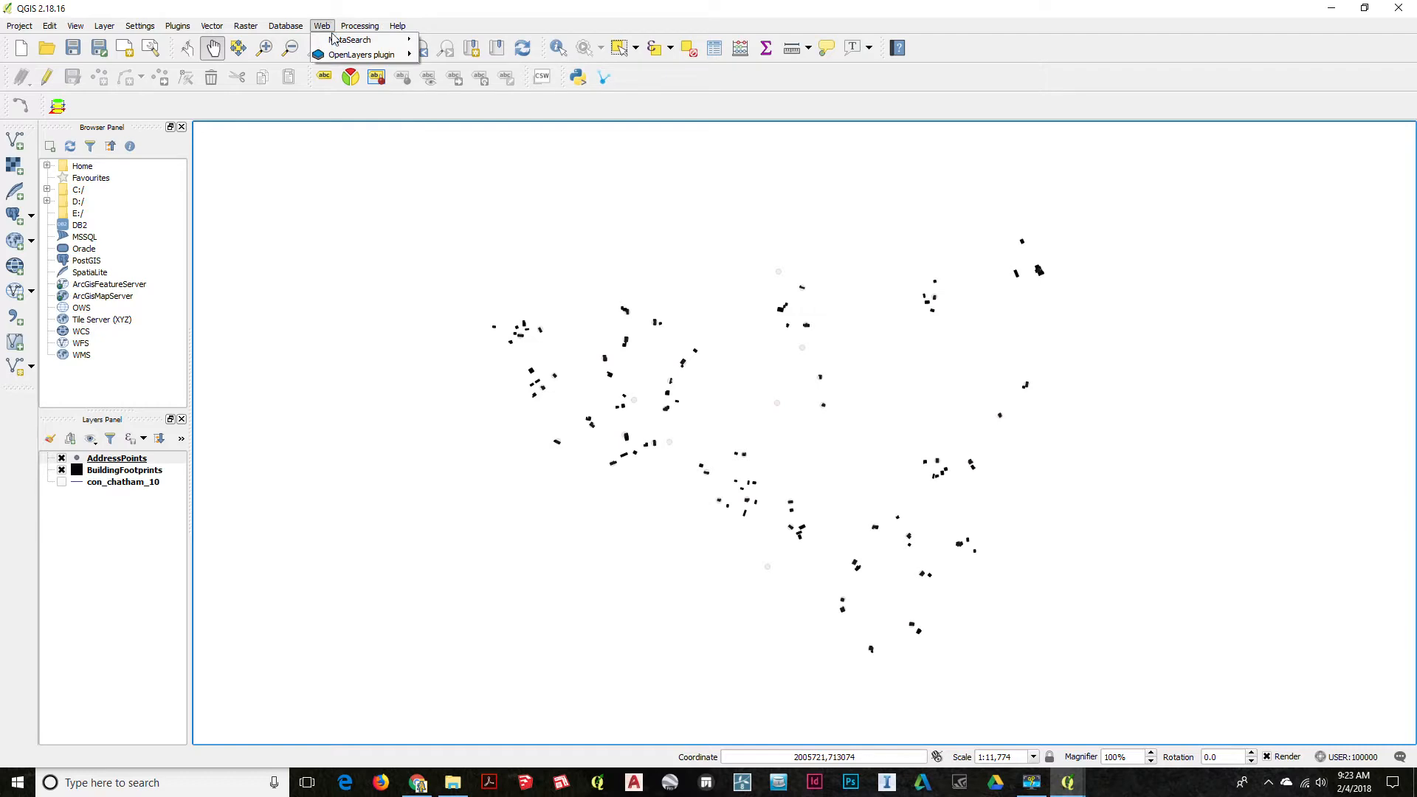
{"action": "mouse_move", "coordinate": [333, 58]}
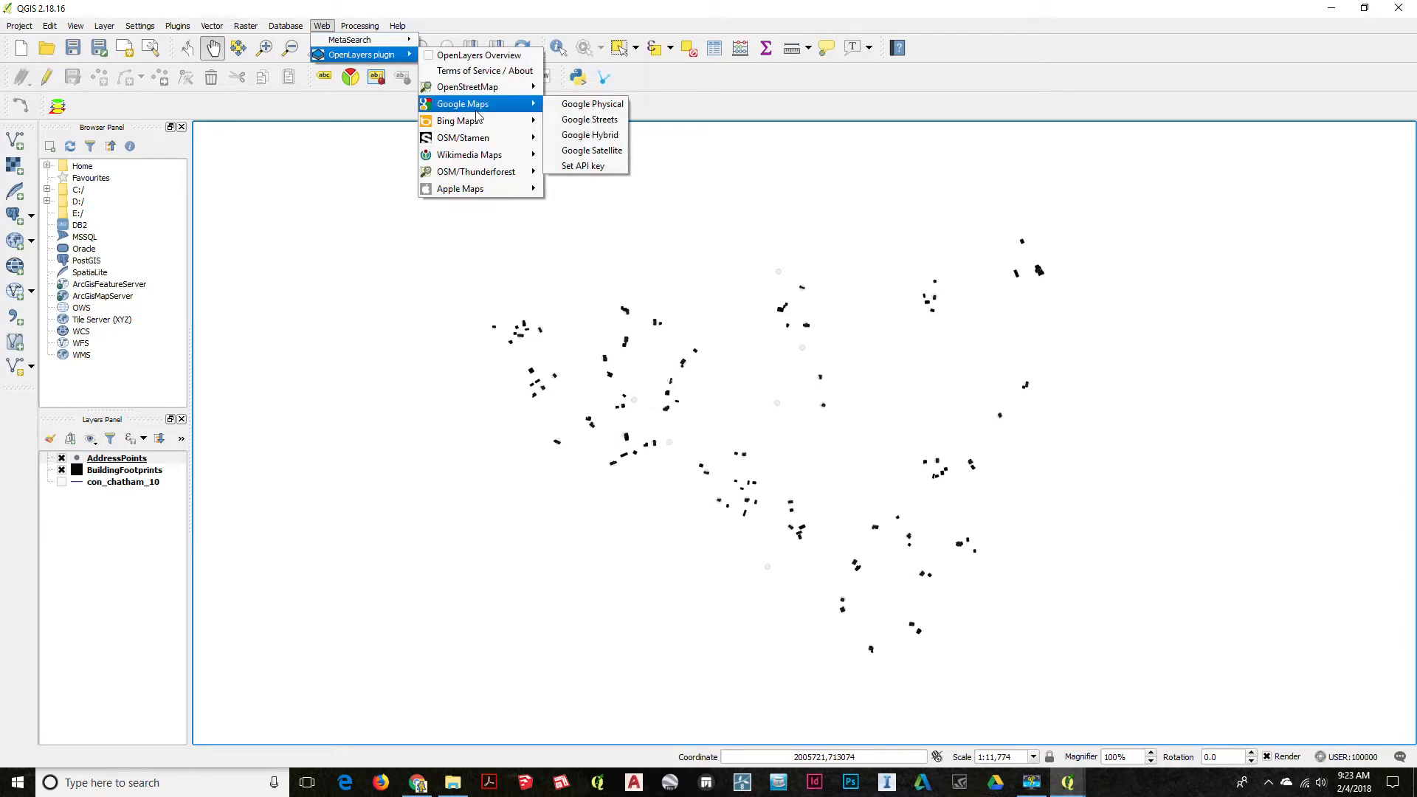
{"action": "mouse_move", "coordinate": [478, 123]}
{"action": "left_click", "coordinate": [582, 137]}
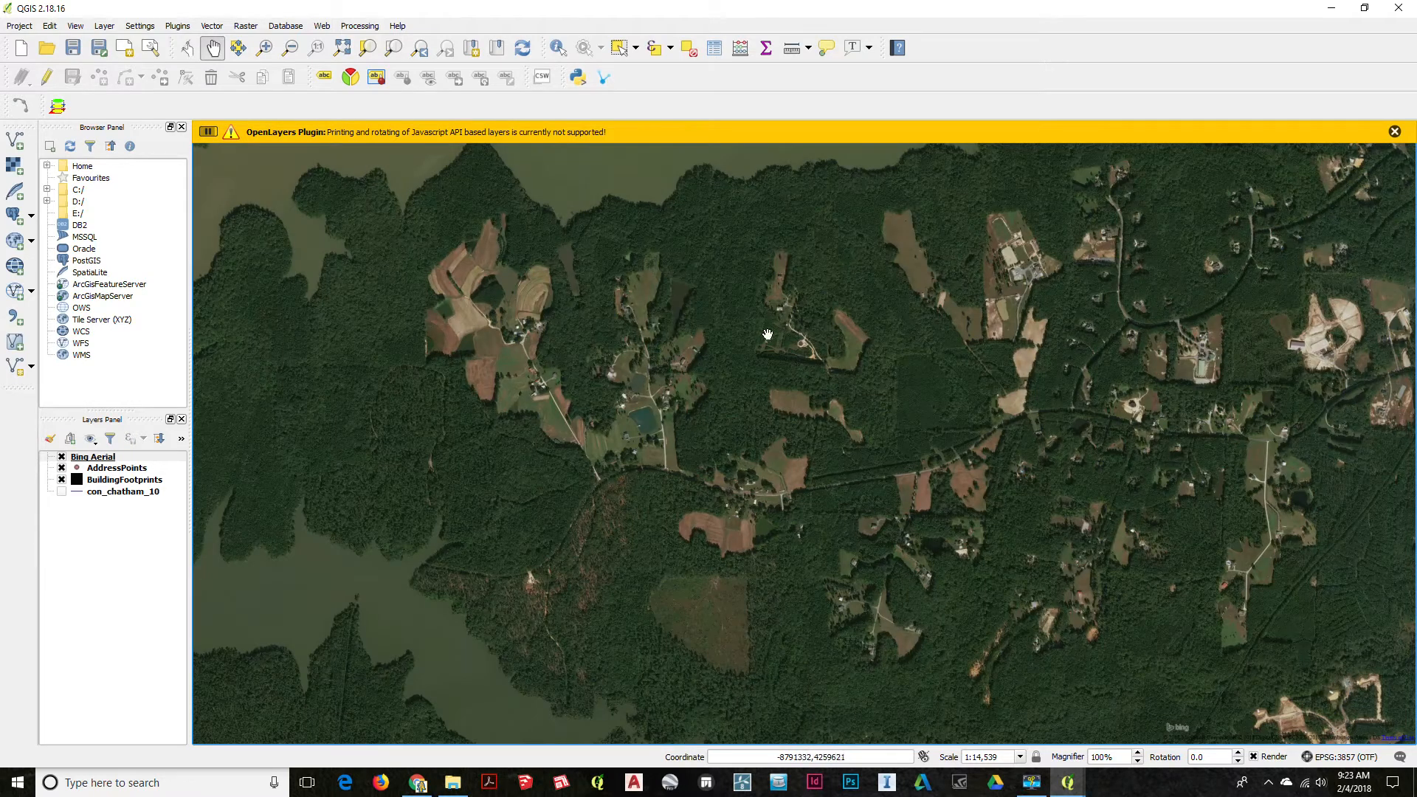
Step: Move the Bing Aerial layer below con_chatham_10 at the end of the layer order
{"action": "left_click", "coordinate": [71, 551]}
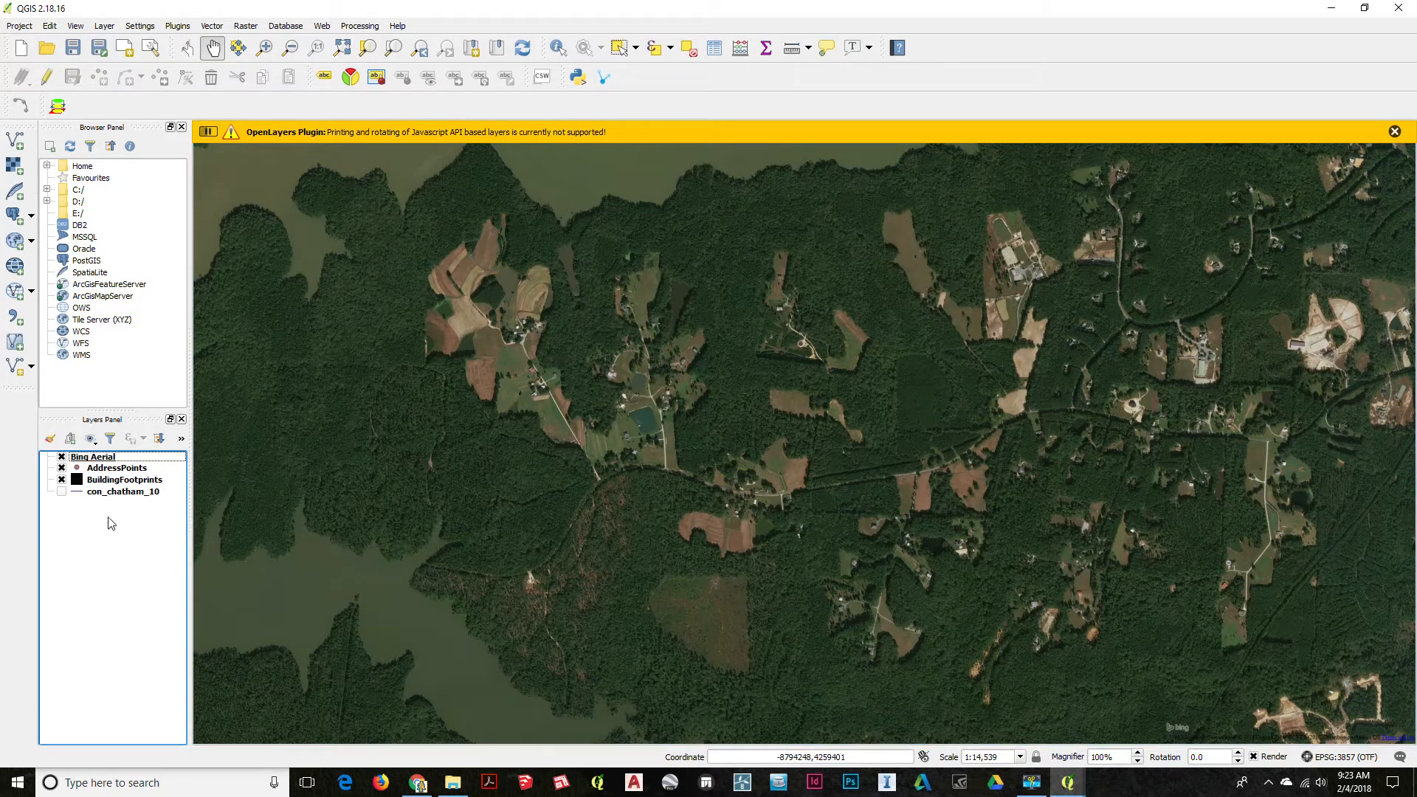
{"action": "left_click", "coordinate": [107, 459]}
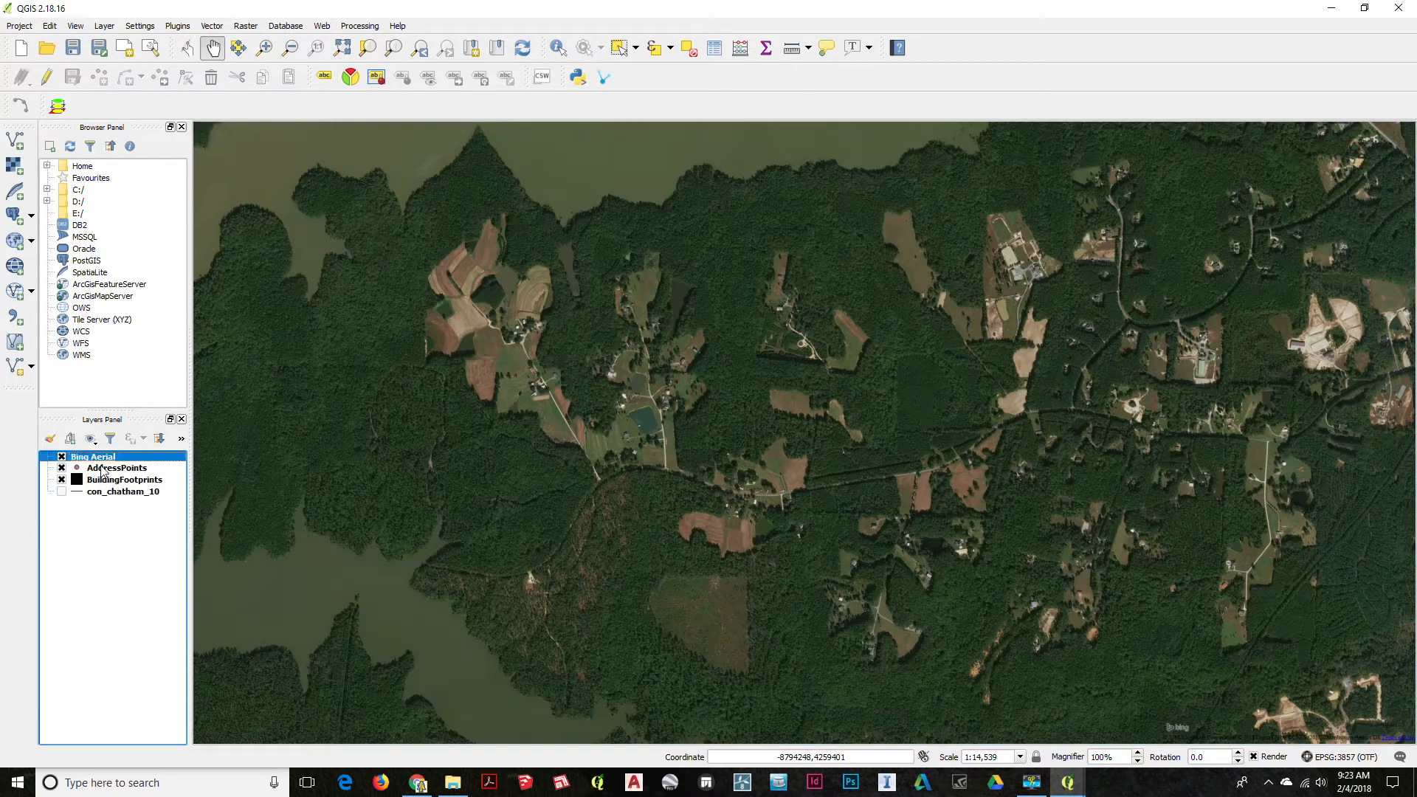
{"action": "left_click_drag", "start_coordinate": [109, 459], "coordinate": [111, 497]}
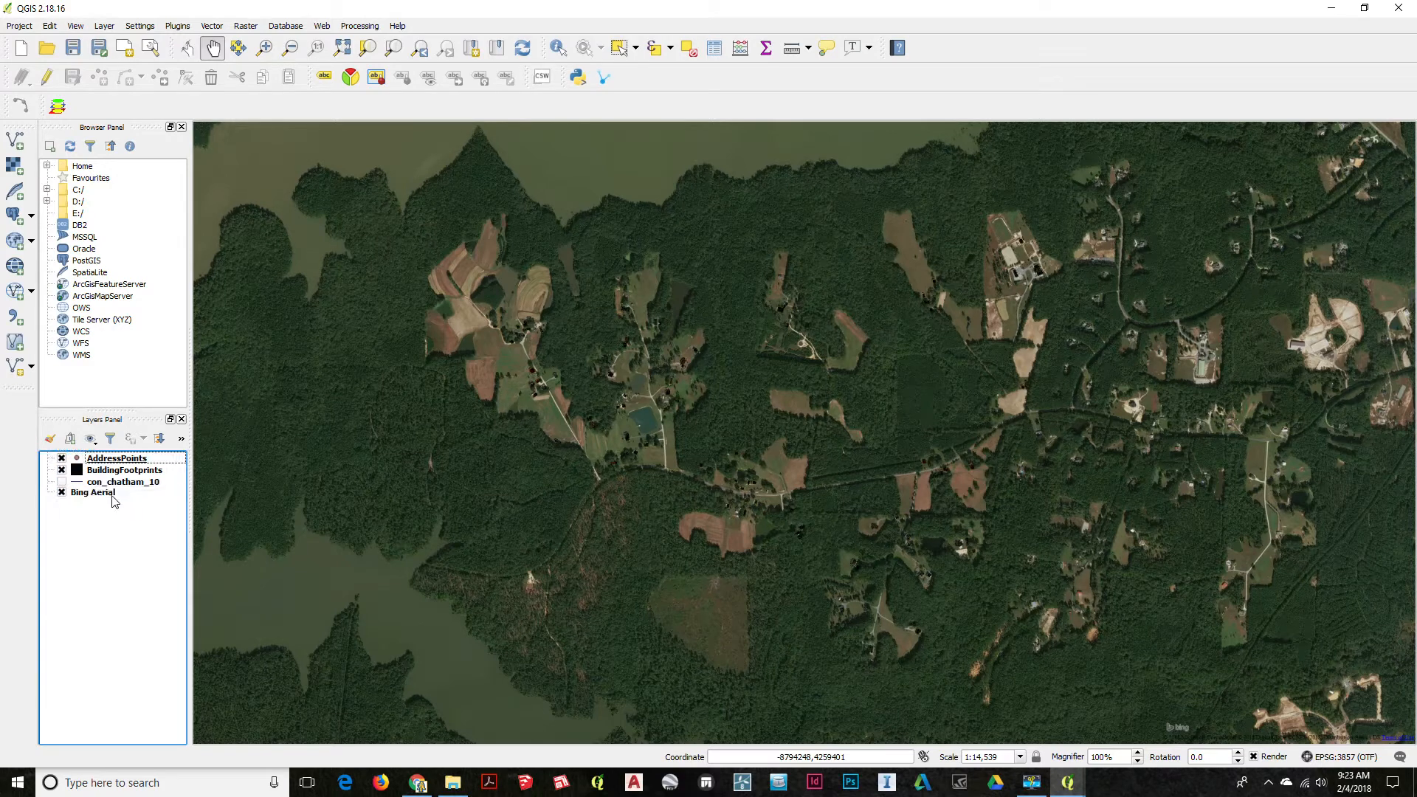
Step: Set the BuildingFootprints layer's fill color to white in its style properties and apply it
{"action": "left_click", "coordinate": [80, 473]}
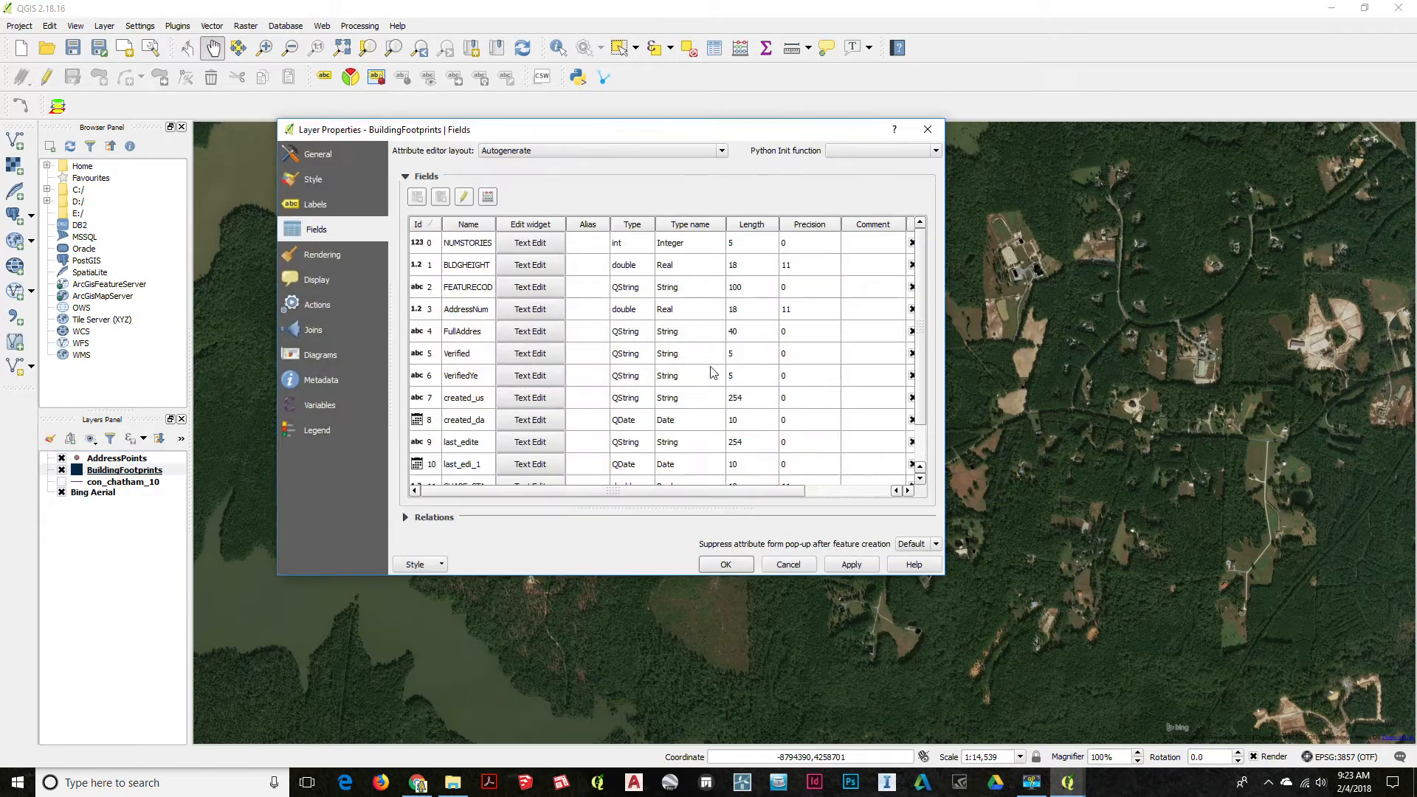
{"action": "left_click", "coordinate": [313, 179]}
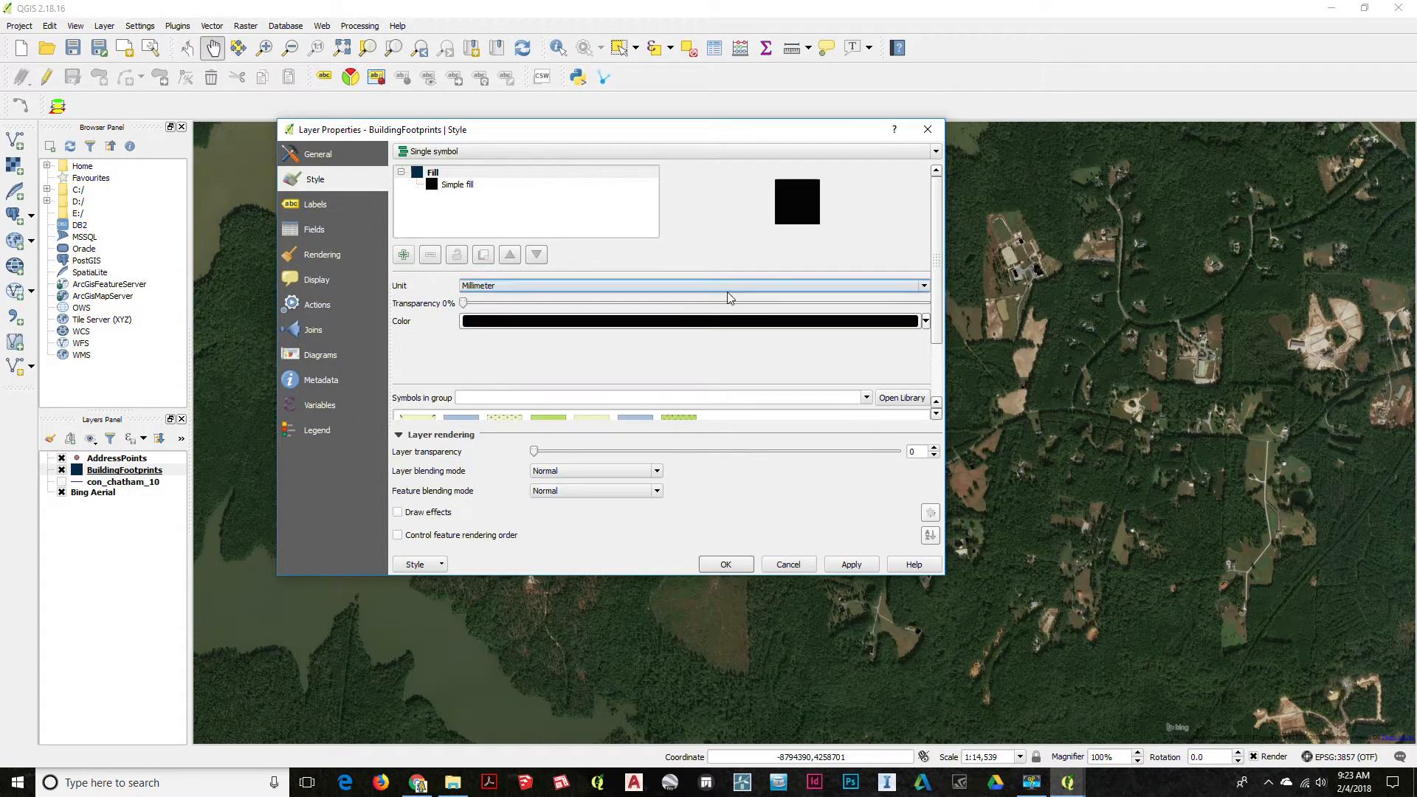
{"action": "left_click", "coordinate": [925, 322]}
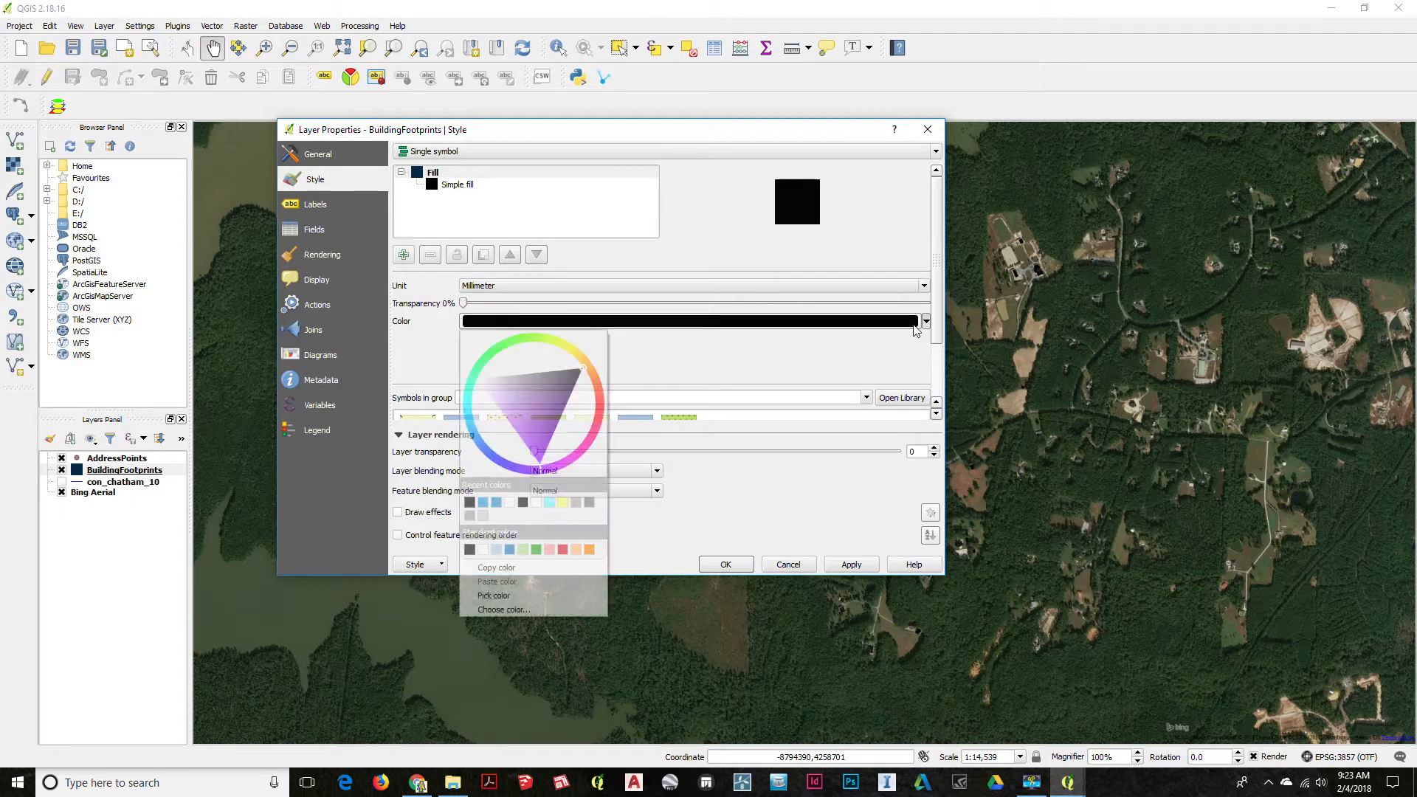
{"action": "left_click", "coordinate": [483, 550]}
{"action": "left_click", "coordinate": [849, 566]}
{"action": "left_click", "coordinate": [742, 564]}
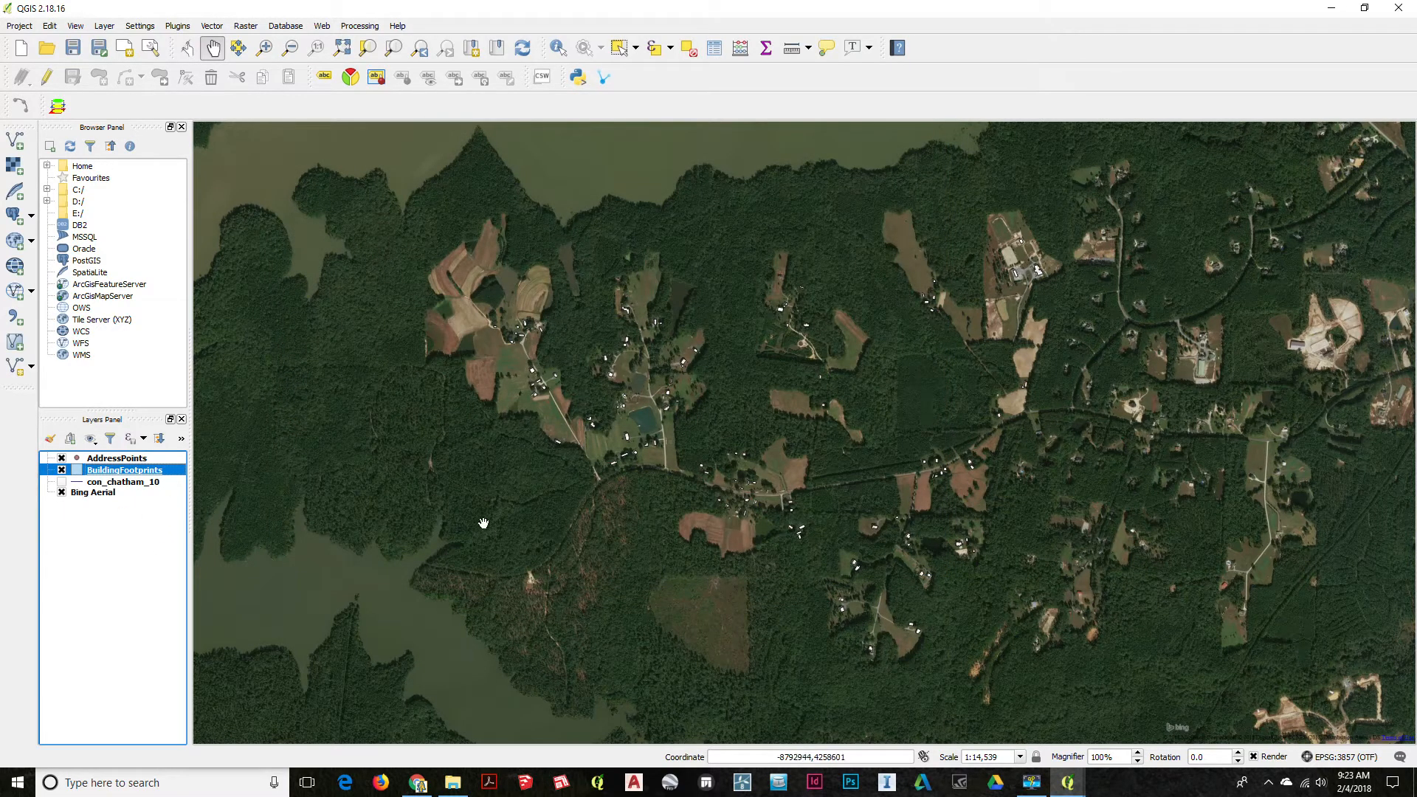
Step: Open the AddressPoints layer's attribute table and browse its address records
{"action": "left_click_drag", "start_coordinate": [544, 409], "coordinate": [574, 416]}
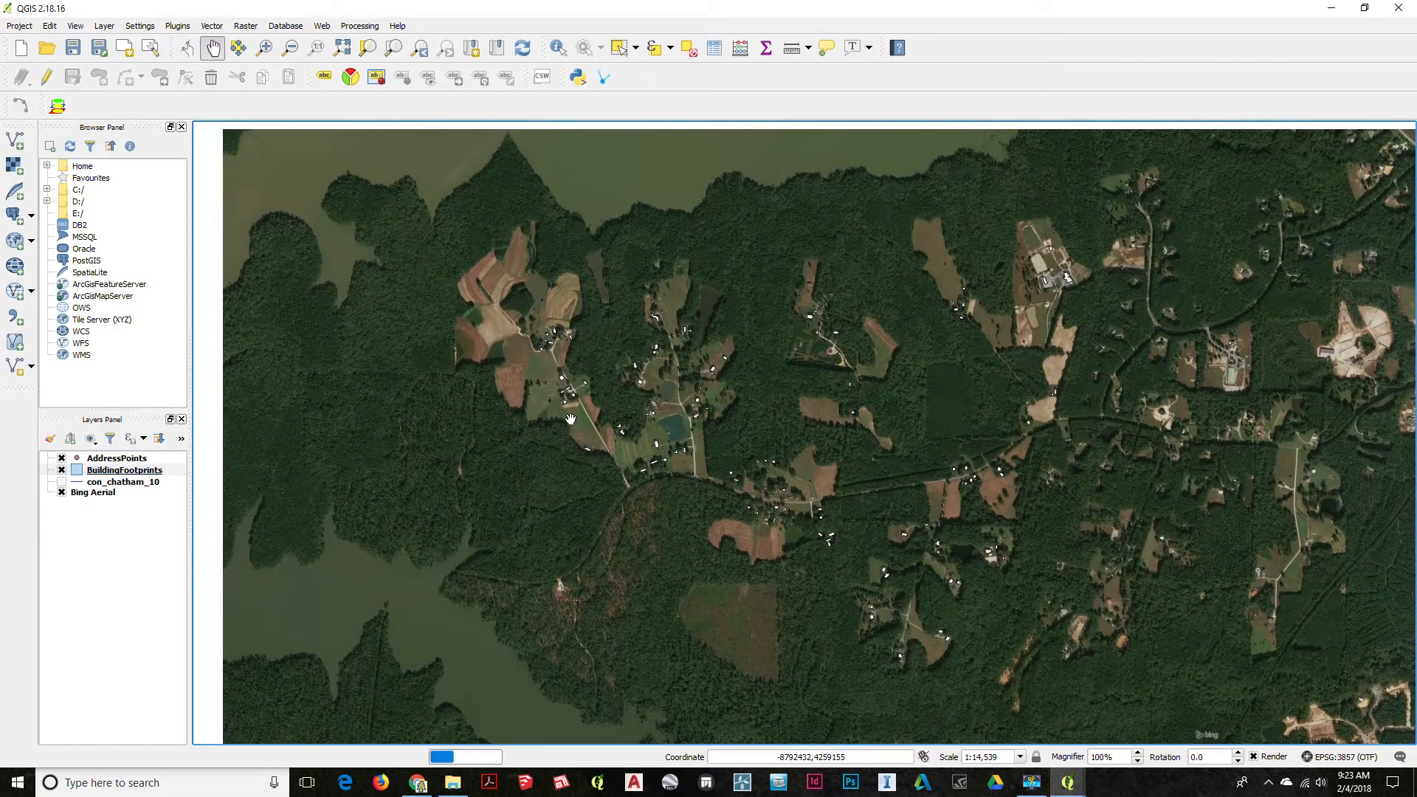
{"action": "scroll", "coordinate": [547, 432], "scroll_direction": "up", "scroll_amount": 1}
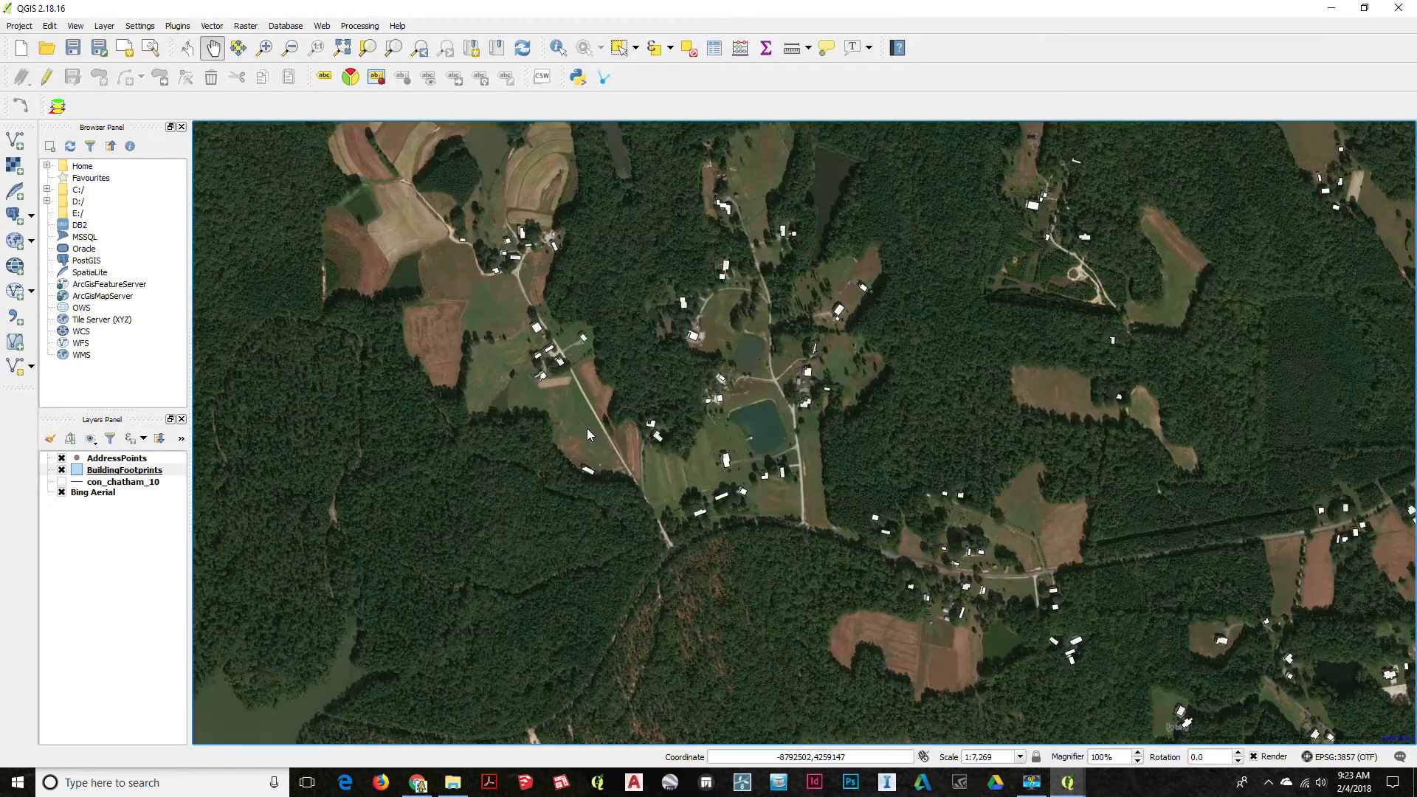
{"action": "right_click", "coordinate": [110, 458]}
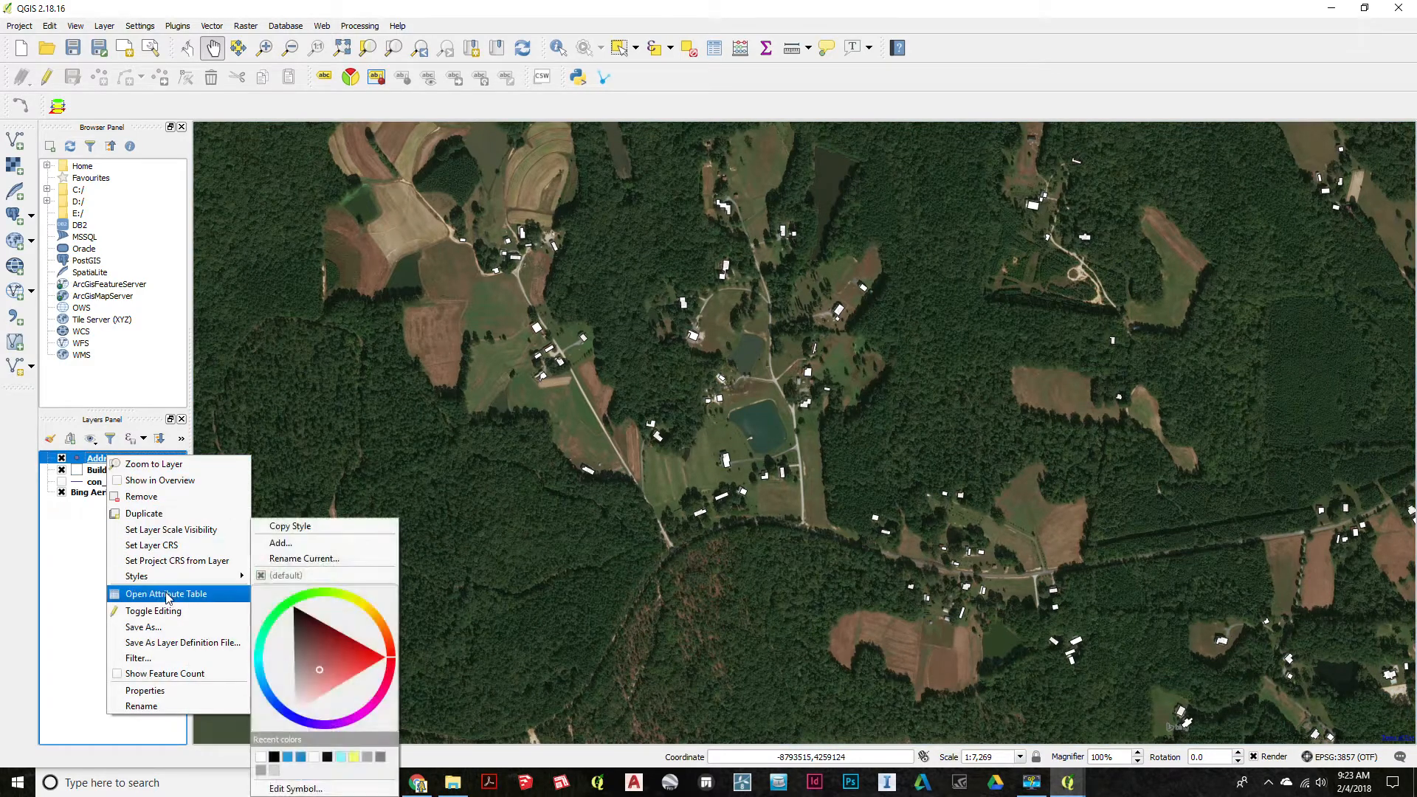
{"action": "left_click", "coordinate": [172, 595]}
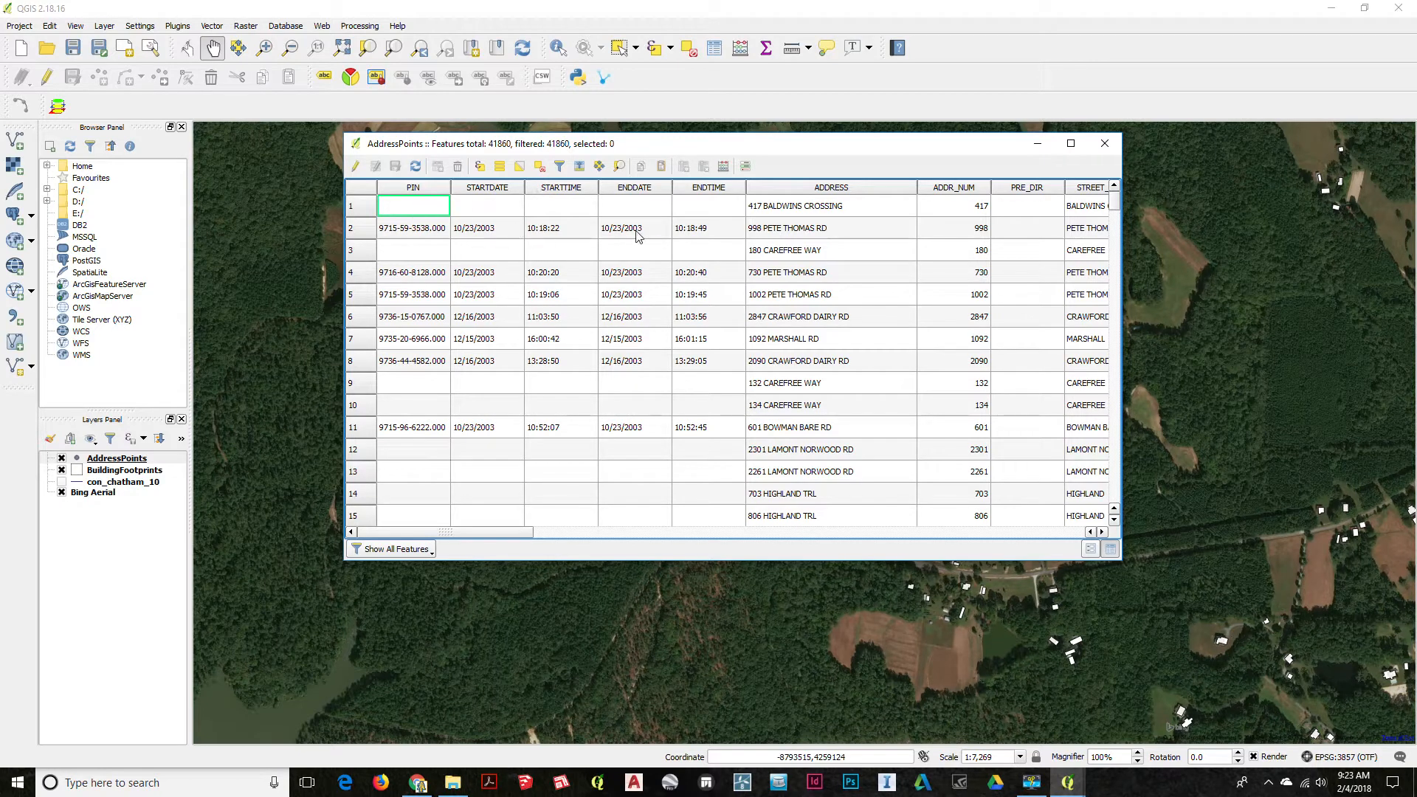
{"action": "scroll", "coordinate": [793, 271], "scroll_direction": "down", "scroll_amount": 4}
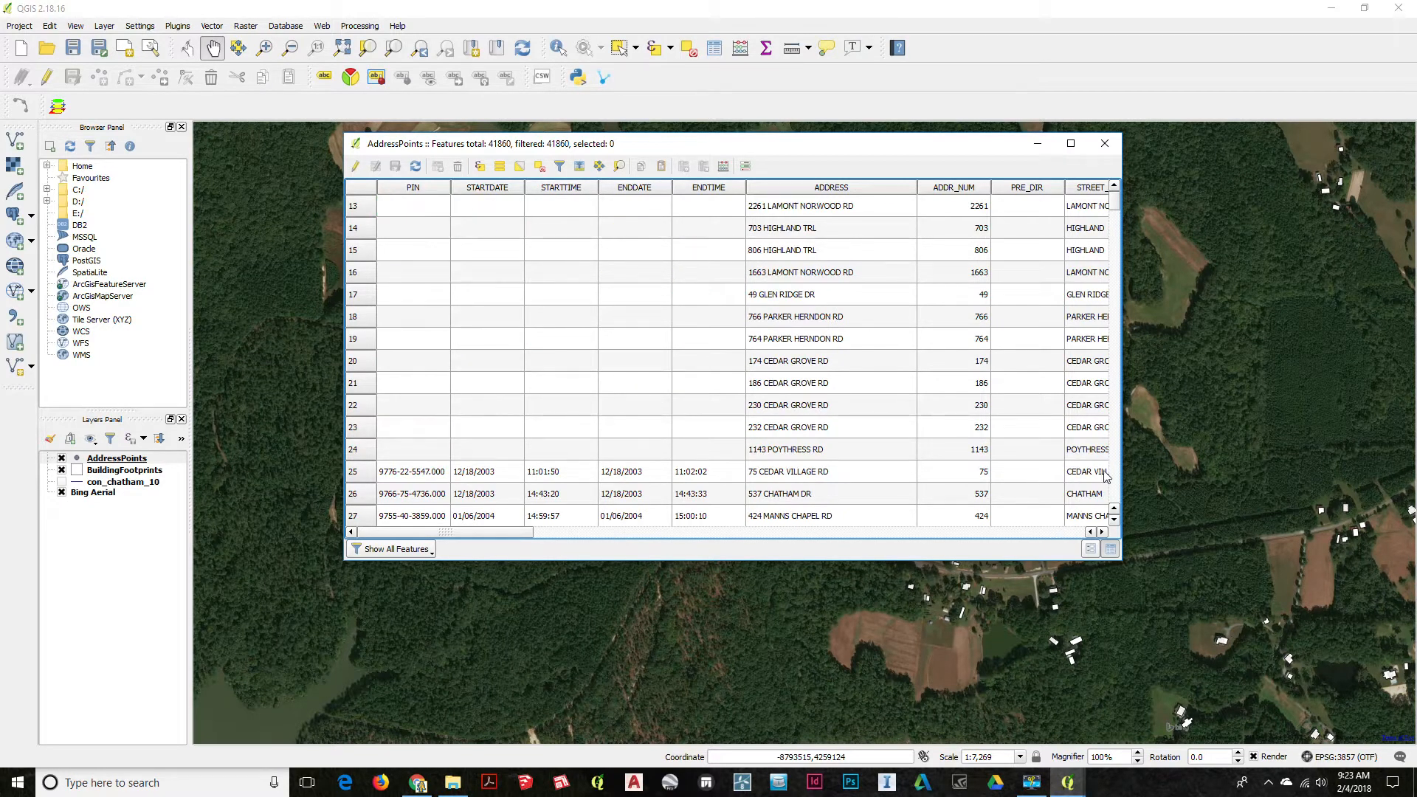
Step: Switch the AddressPoints attribute table to form view and bring up the form for filtering features by field values
{"action": "left_click", "coordinate": [1090, 550]}
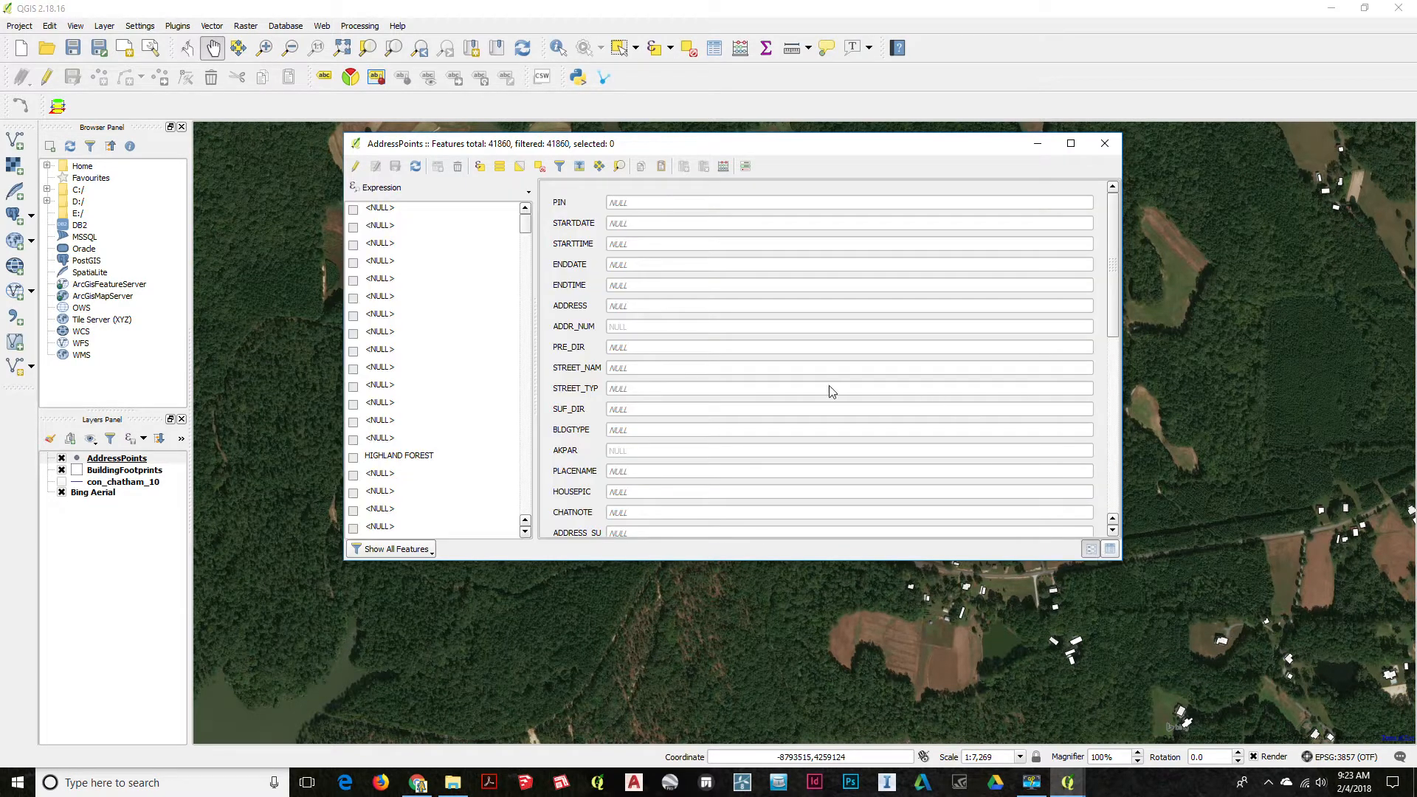
{"action": "left_click", "coordinate": [672, 307]}
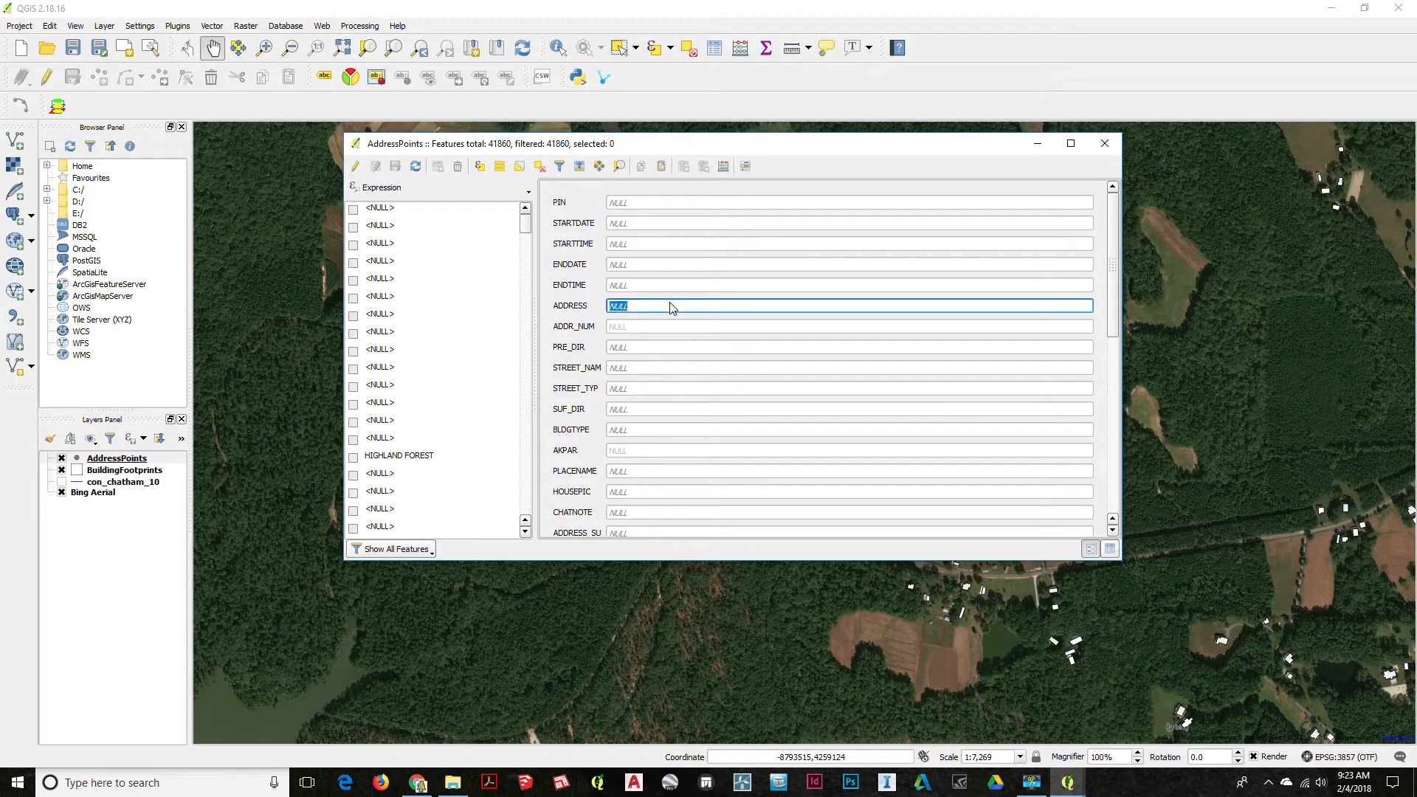
{"action": "left_click_drag", "start_coordinate": [1112, 329], "coordinate": [1133, 206]}
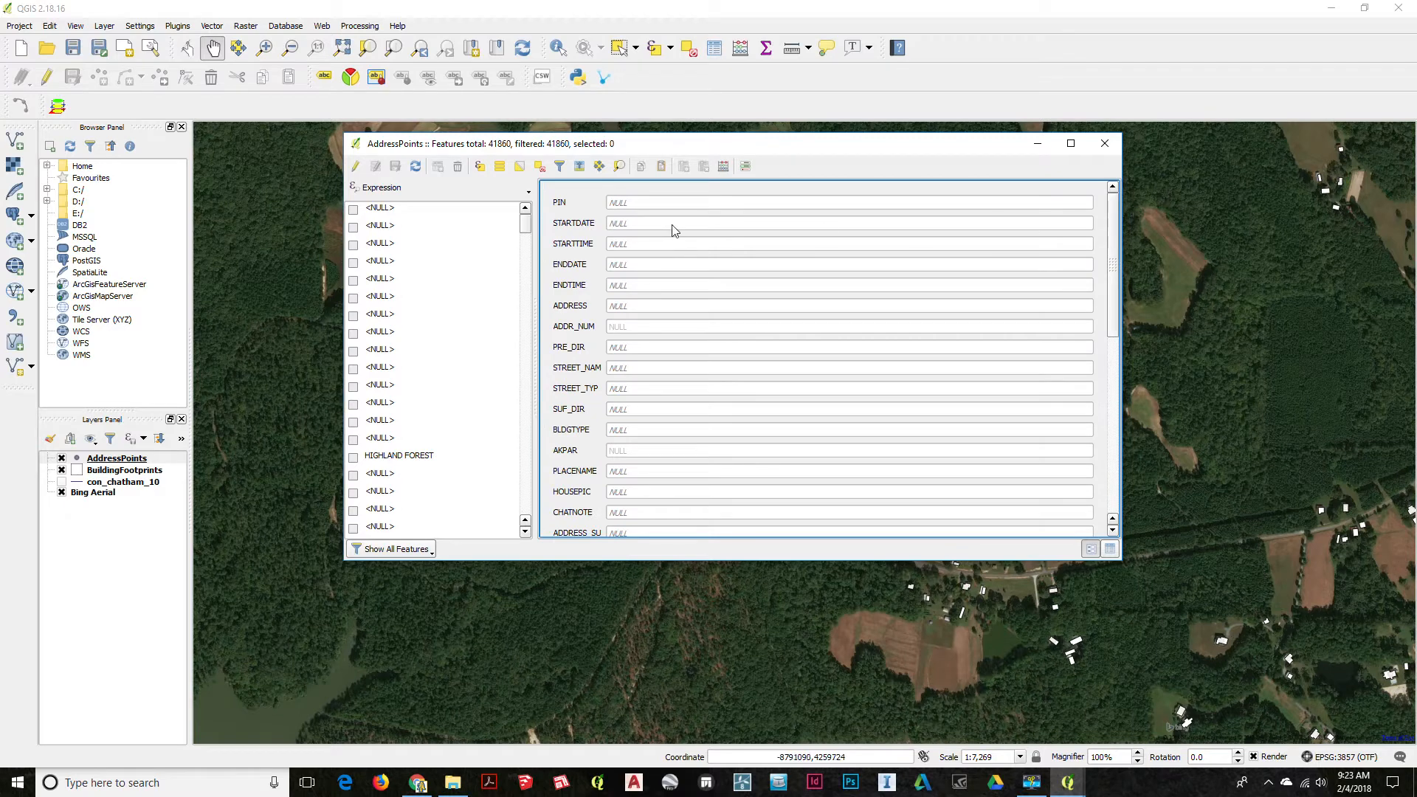
{"action": "left_click", "coordinate": [560, 168]}
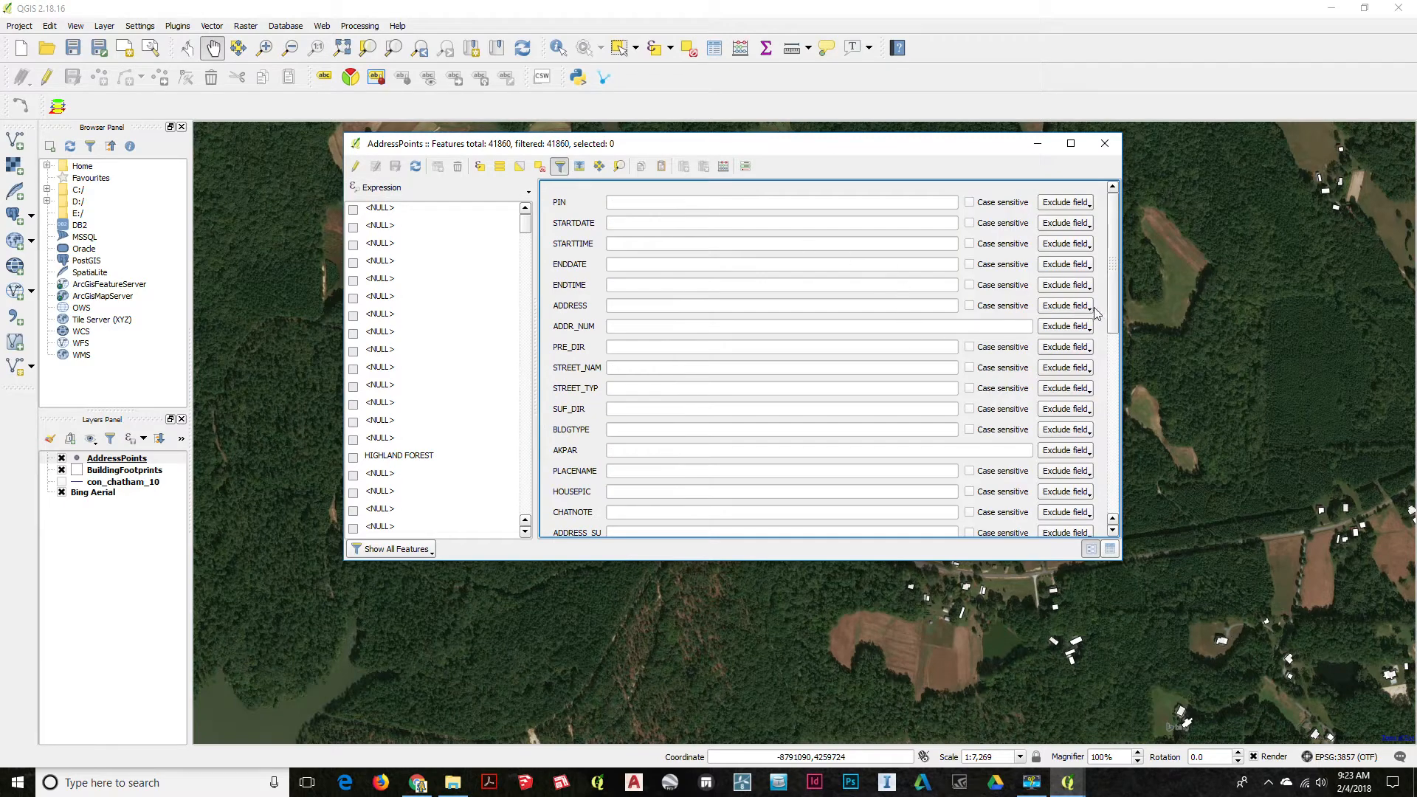
Step: Filter the features to those whose ADDRESS contains the beginning of the sought street address, and return to table view
{"action": "scroll", "coordinate": [1113, 307], "scroll_direction": "down", "scroll_amount": 3}
{"action": "scroll", "coordinate": [1115, 303], "scroll_direction": "up", "scroll_amount": 3}
{"action": "left_click", "coordinate": [632, 306]}
{"action": "type", "text": "149 j"}
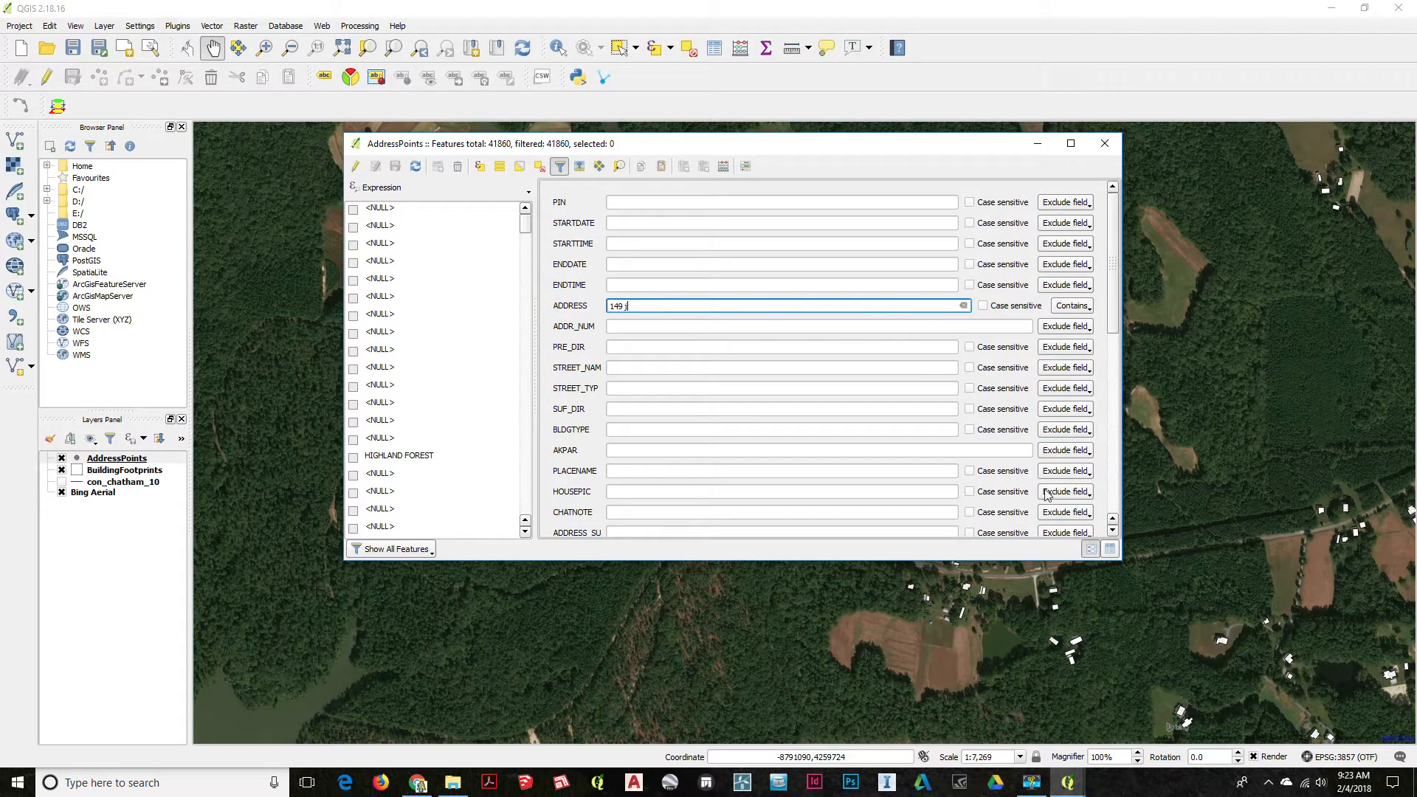
{"action": "left_click_drag", "start_coordinate": [1115, 307], "coordinate": [1116, 517]}
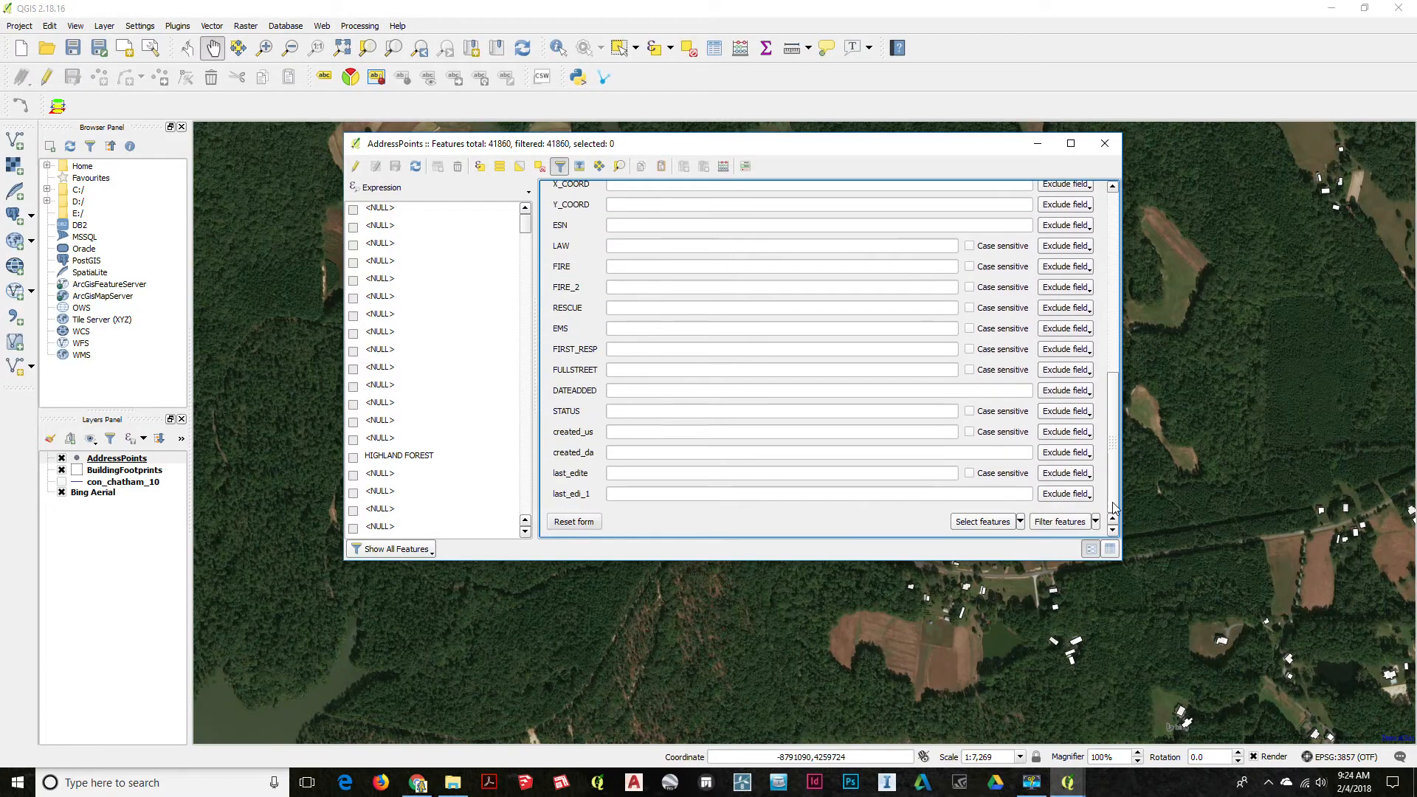
{"action": "left_click", "coordinate": [1063, 522]}
{"action": "left_click", "coordinate": [1112, 548]}
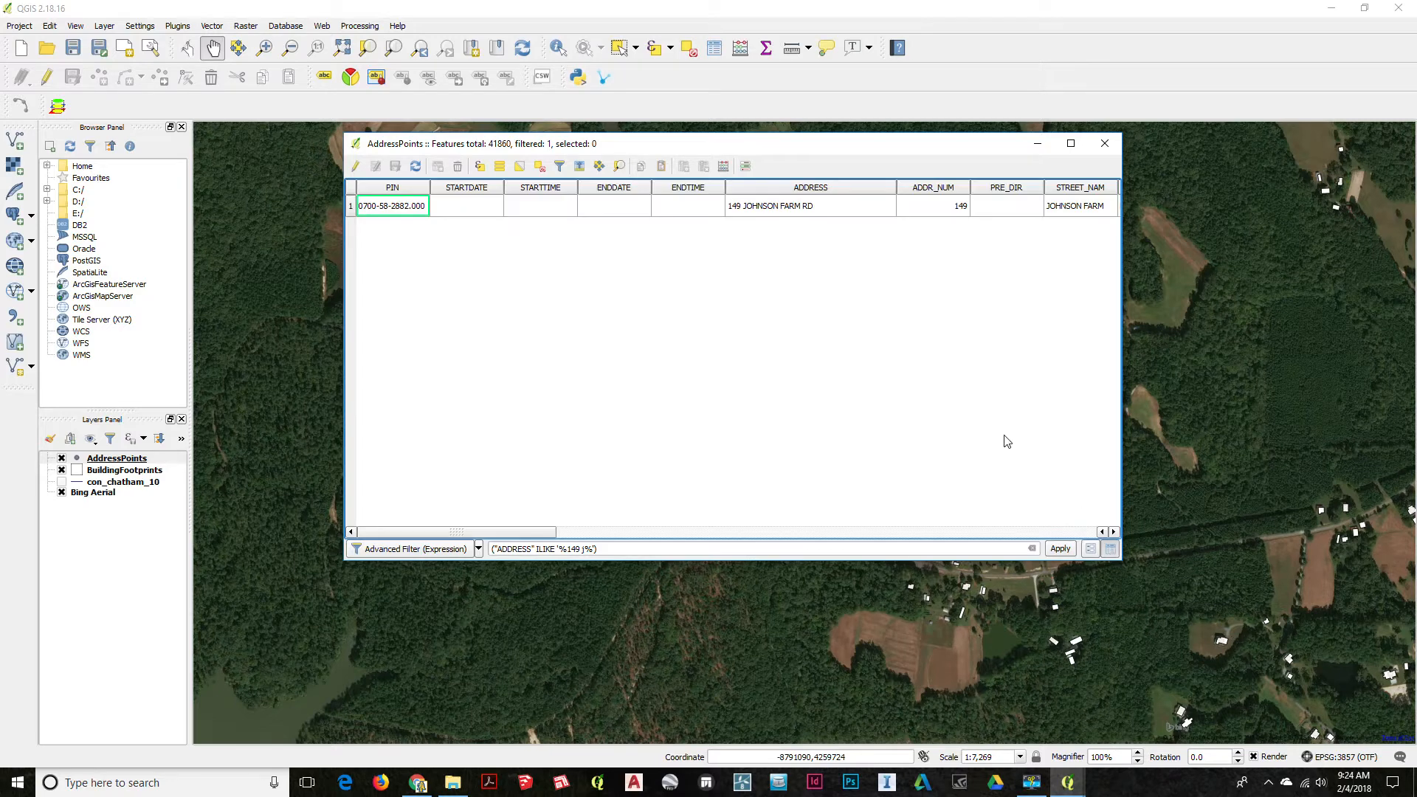
Step: Zoom the map to the filtered address record and move the attribute table out of the way
{"action": "right_click", "coordinate": [405, 218]}
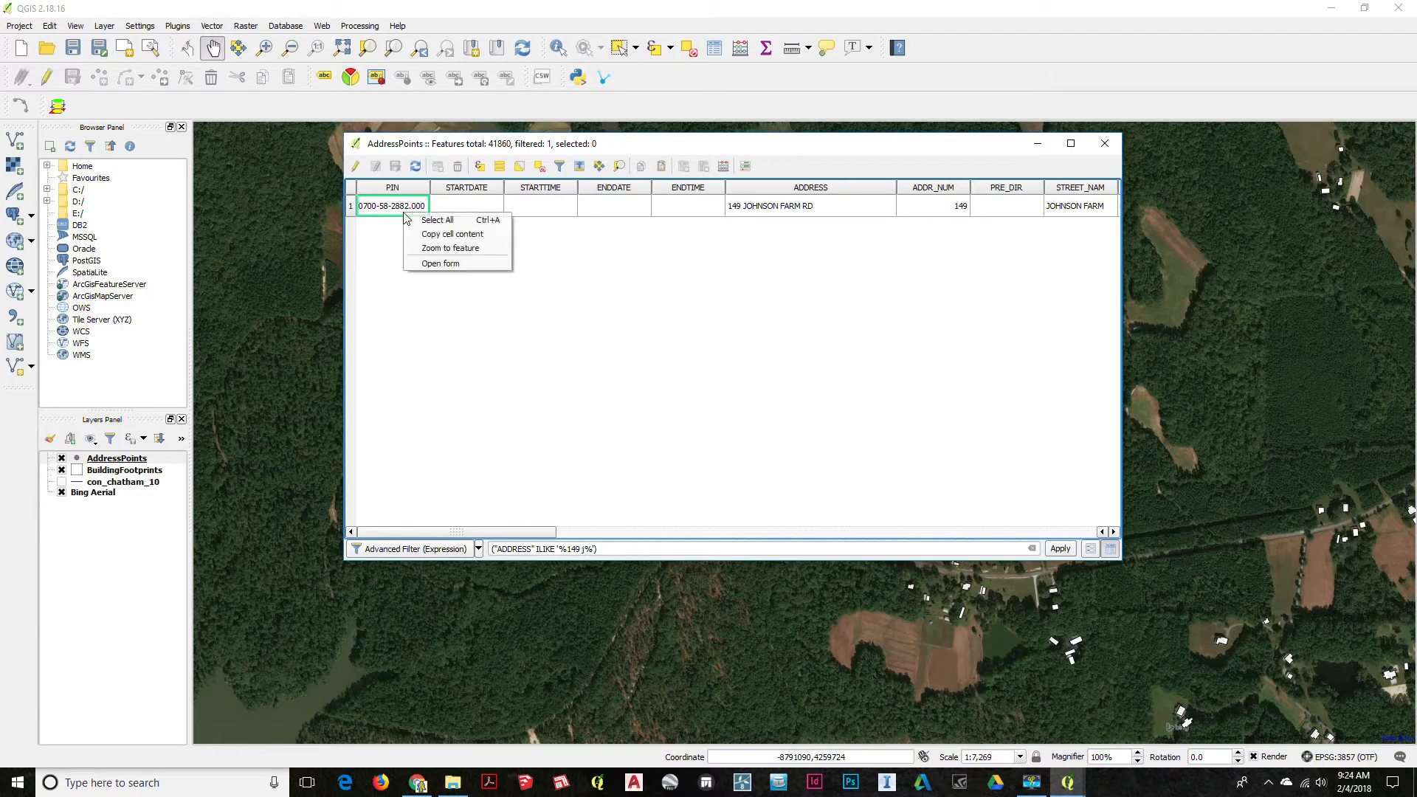
{"action": "left_click", "coordinate": [478, 249]}
{"action": "left_click_drag", "start_coordinate": [872, 151], "coordinate": [712, 539]}
Step: Examine the building footprints and address points against the aerial imagery around the farm roads and ponds
{"action": "left_click_drag", "start_coordinate": [765, 384], "coordinate": [607, 377]}
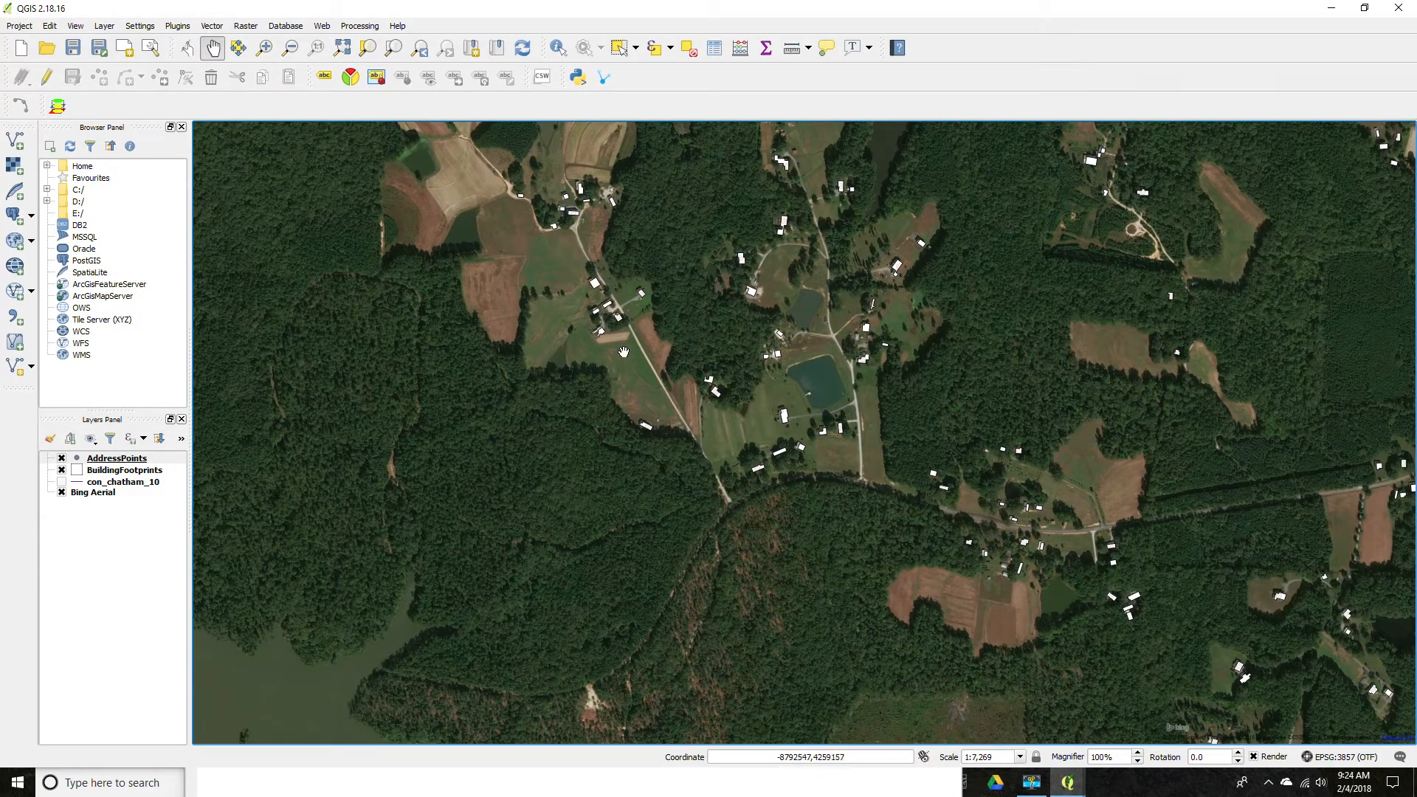
{"action": "left_click_drag", "start_coordinate": [630, 367], "coordinate": [683, 440]}
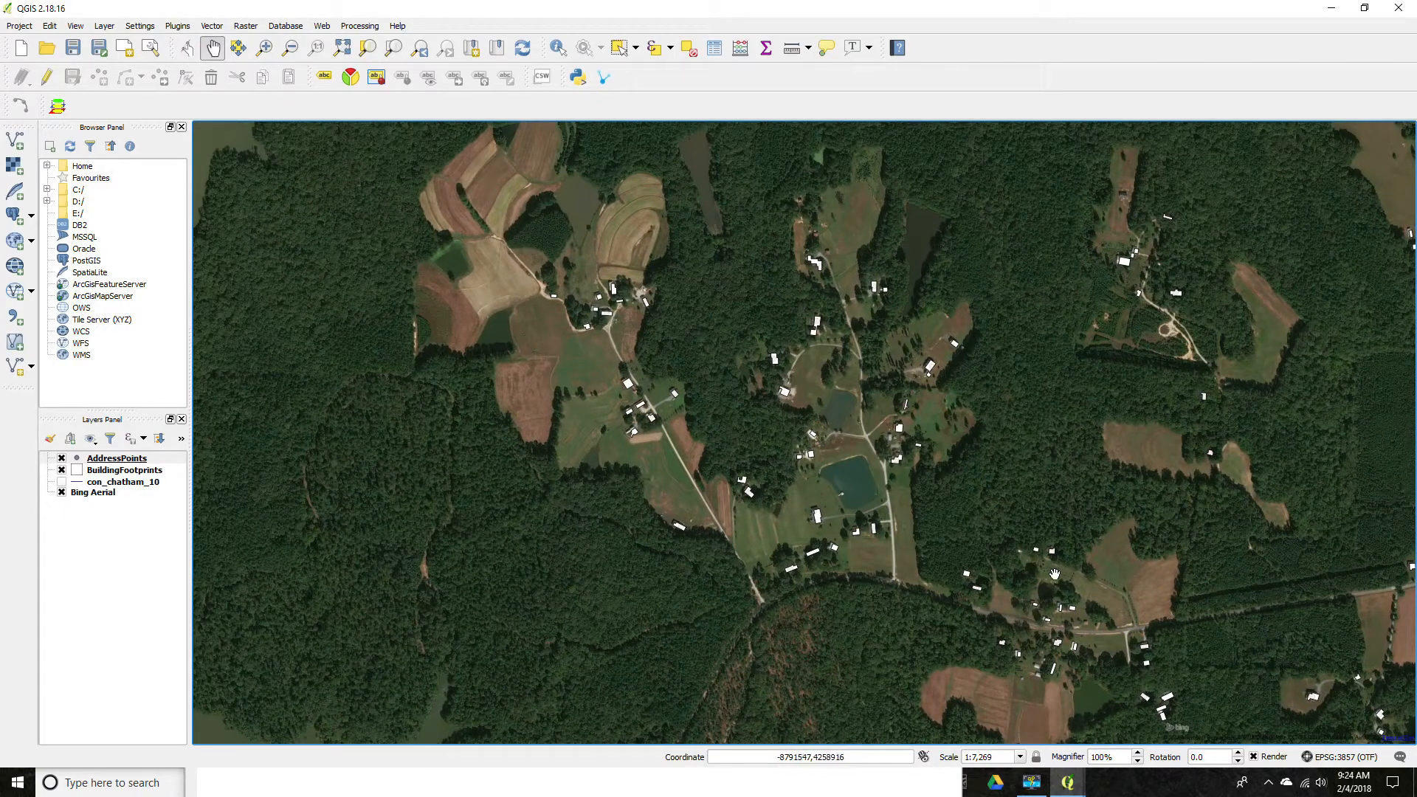
{"action": "left_click_drag", "start_coordinate": [736, 538], "coordinate": [735, 535]}
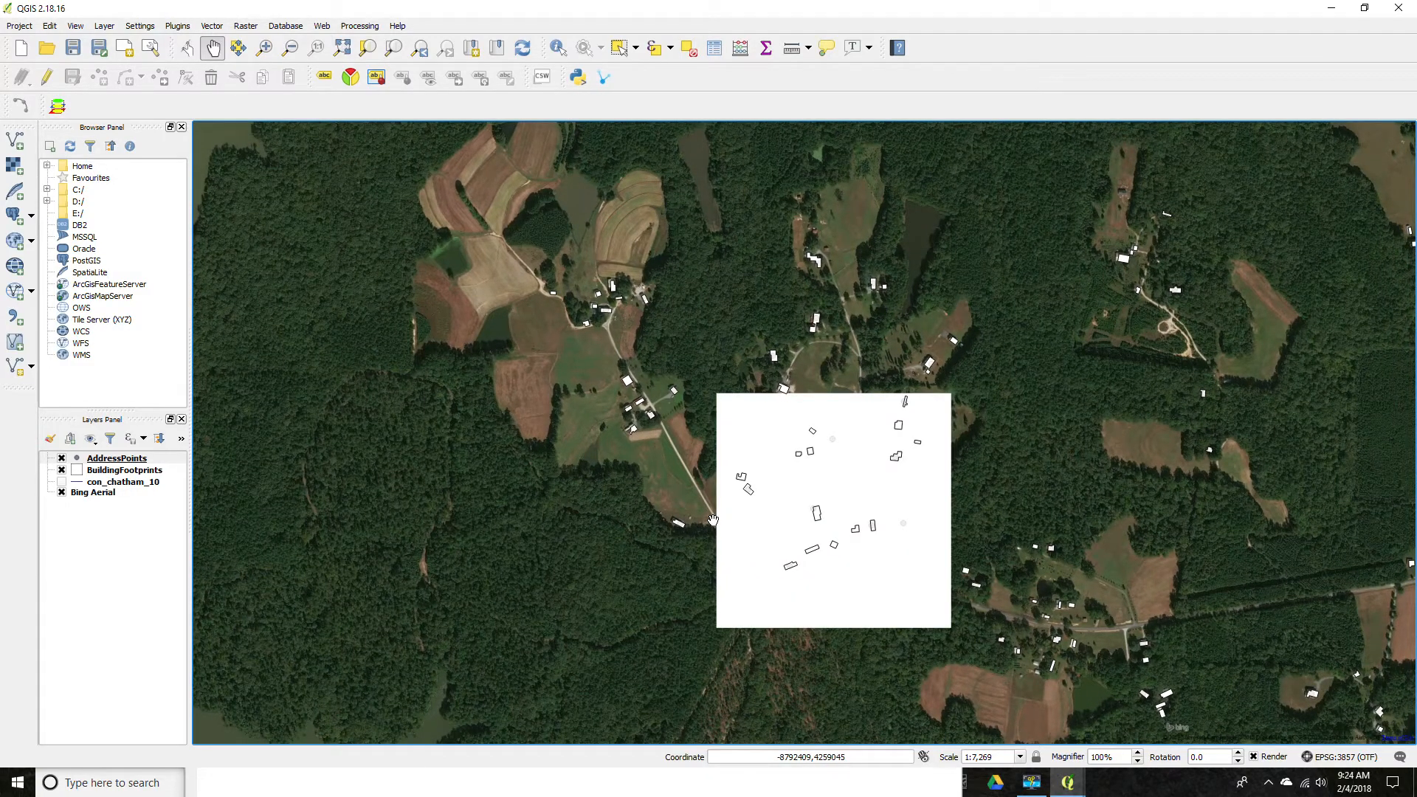
{"action": "left_click", "coordinate": [148, 574]}
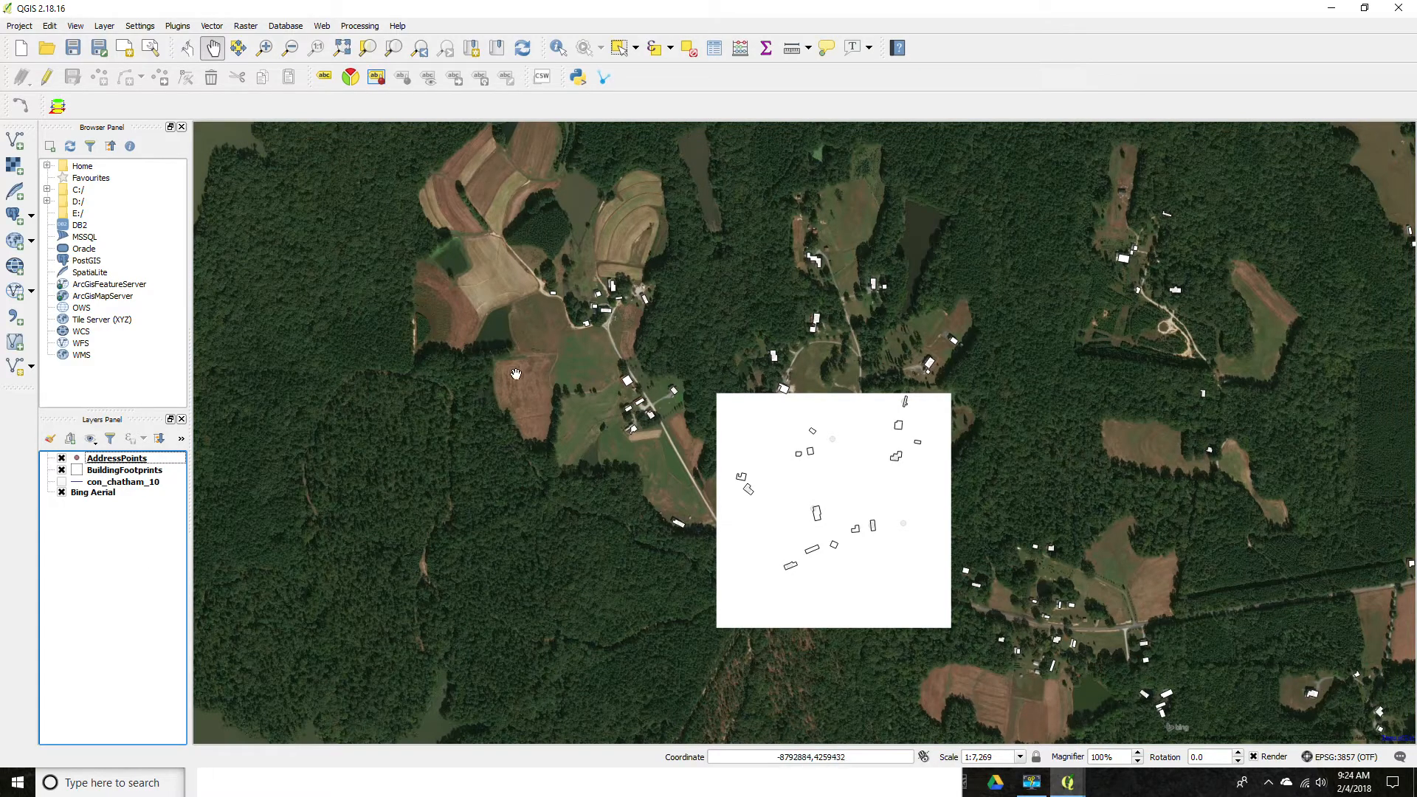
{"action": "scroll", "coordinate": [509, 332], "scroll_direction": "up", "scroll_amount": 2}
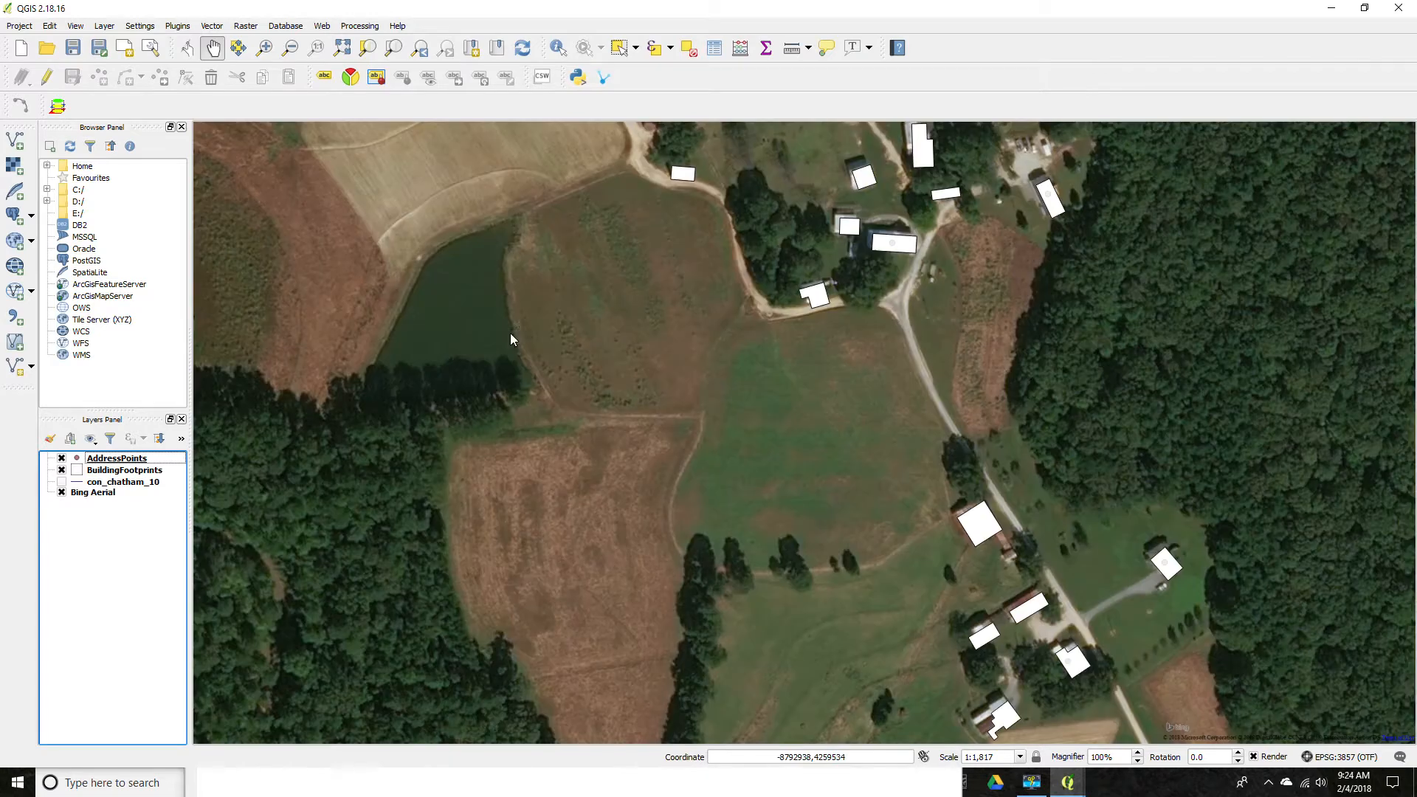
{"action": "scroll", "coordinate": [530, 329], "scroll_direction": "down", "scroll_amount": 2}
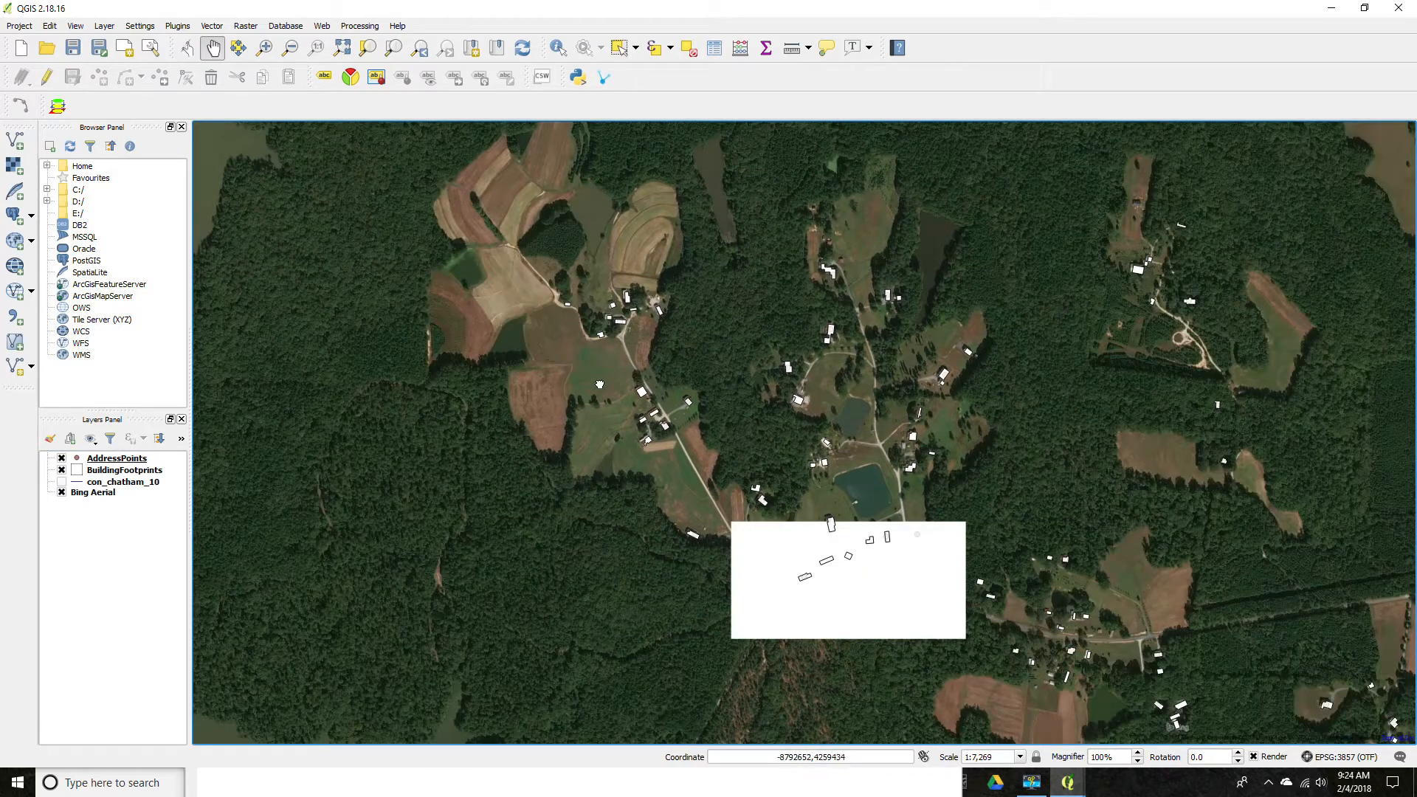
{"action": "left_click_drag", "start_coordinate": [599, 385], "coordinate": [636, 383]}
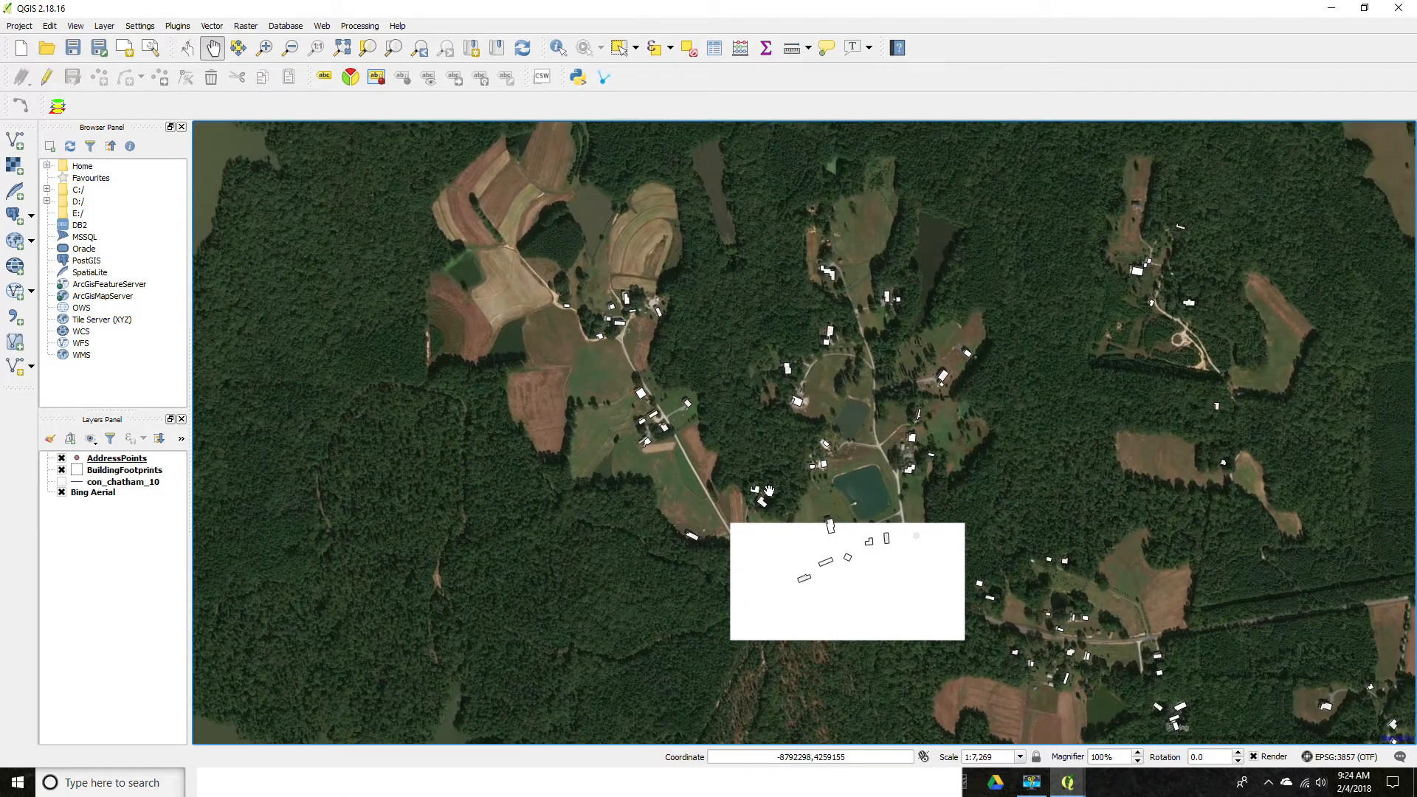
{"action": "left_click_drag", "start_coordinate": [769, 490], "coordinate": [736, 483]}
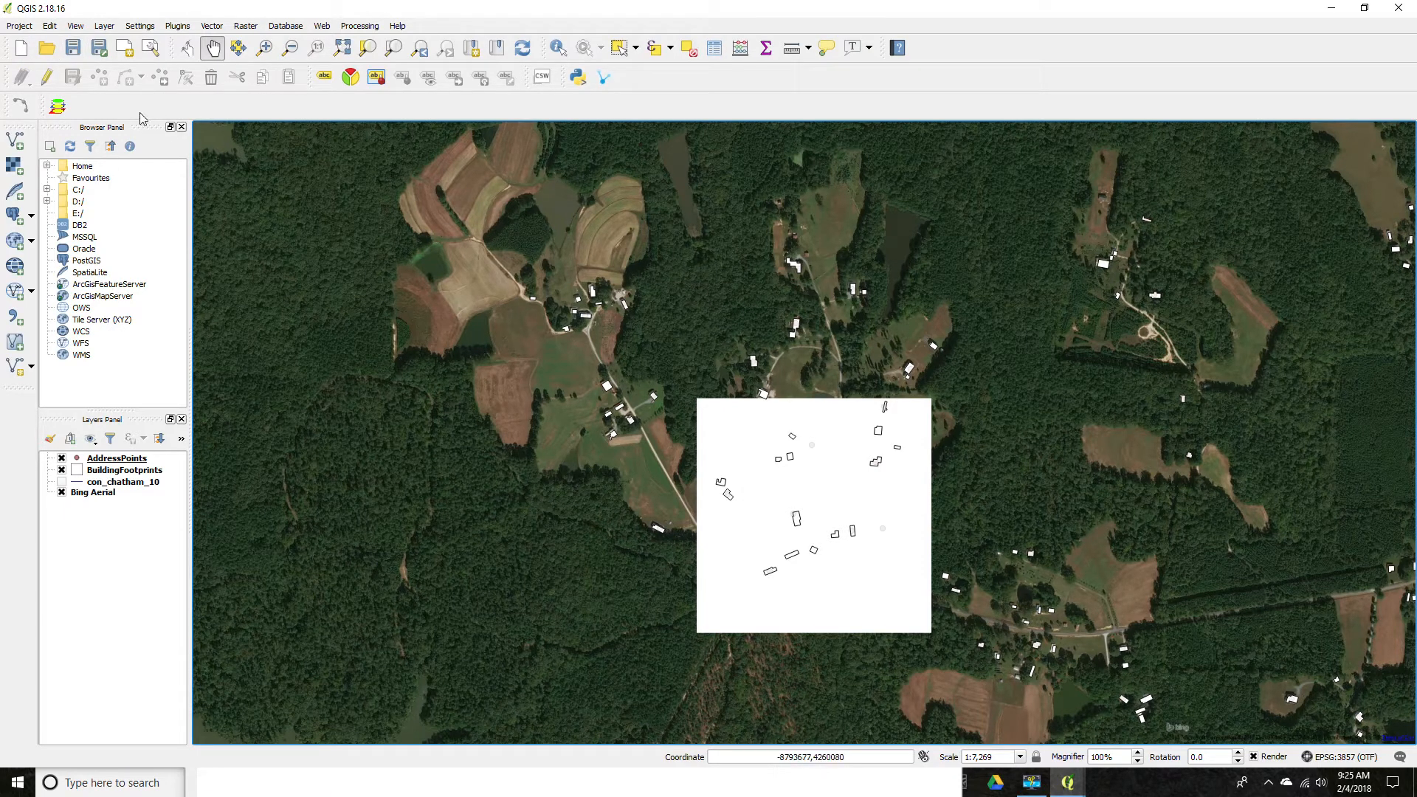
{"action": "left_click_drag", "start_coordinate": [670, 347], "coordinate": [620, 451]}
{"action": "scroll", "coordinate": [621, 451], "scroll_direction": "down", "scroll_amount": 1}
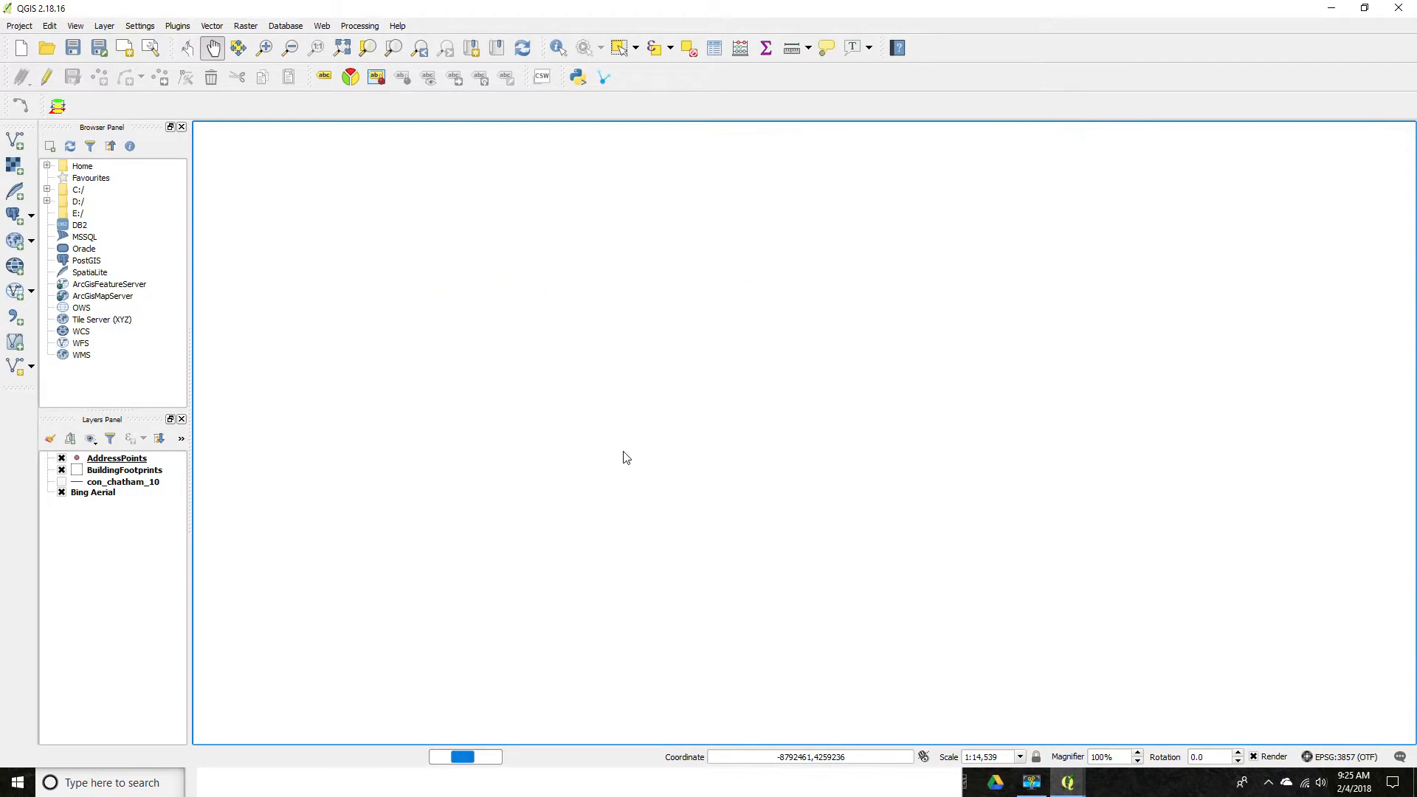
{"action": "scroll", "coordinate": [623, 451], "scroll_direction": "up", "scroll_amount": 1}
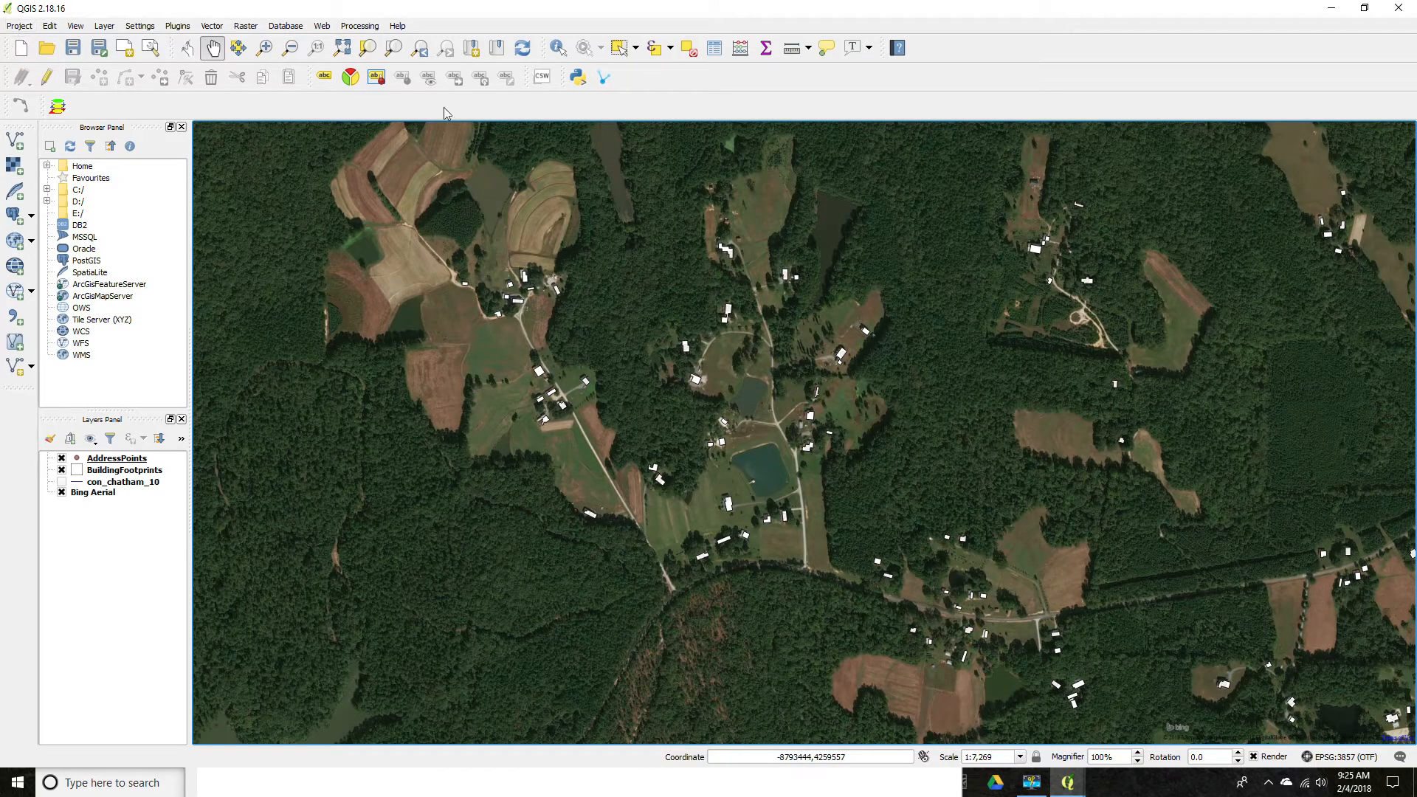
Step: Snap the QGIS window to half the screen and place Chrome's "Index of /" page beside it
{"action": "double_click", "coordinate": [1033, 11]}
{"action": "left_click_drag", "start_coordinate": [764, 12], "coordinate": [1414, 74]}
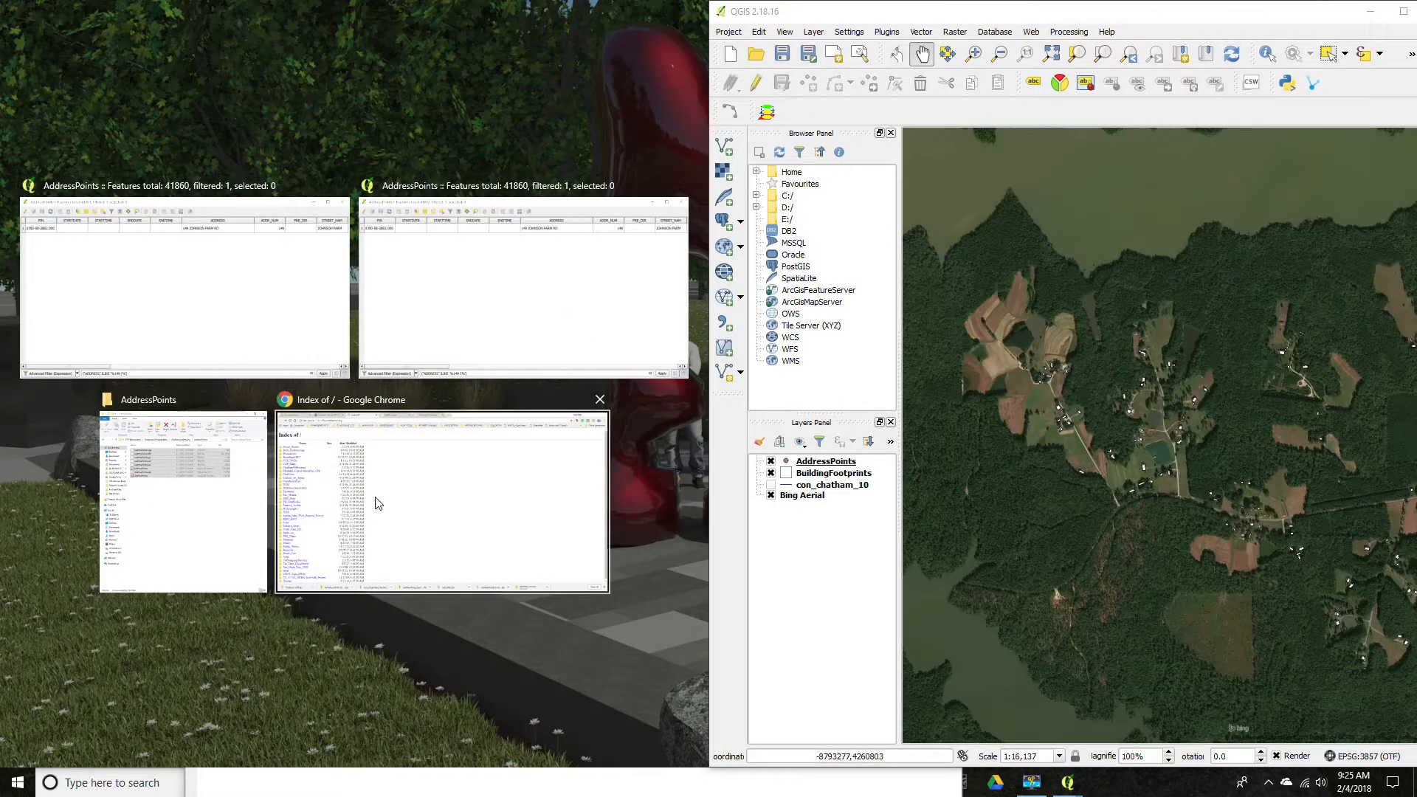
{"action": "left_click", "coordinate": [365, 480]}
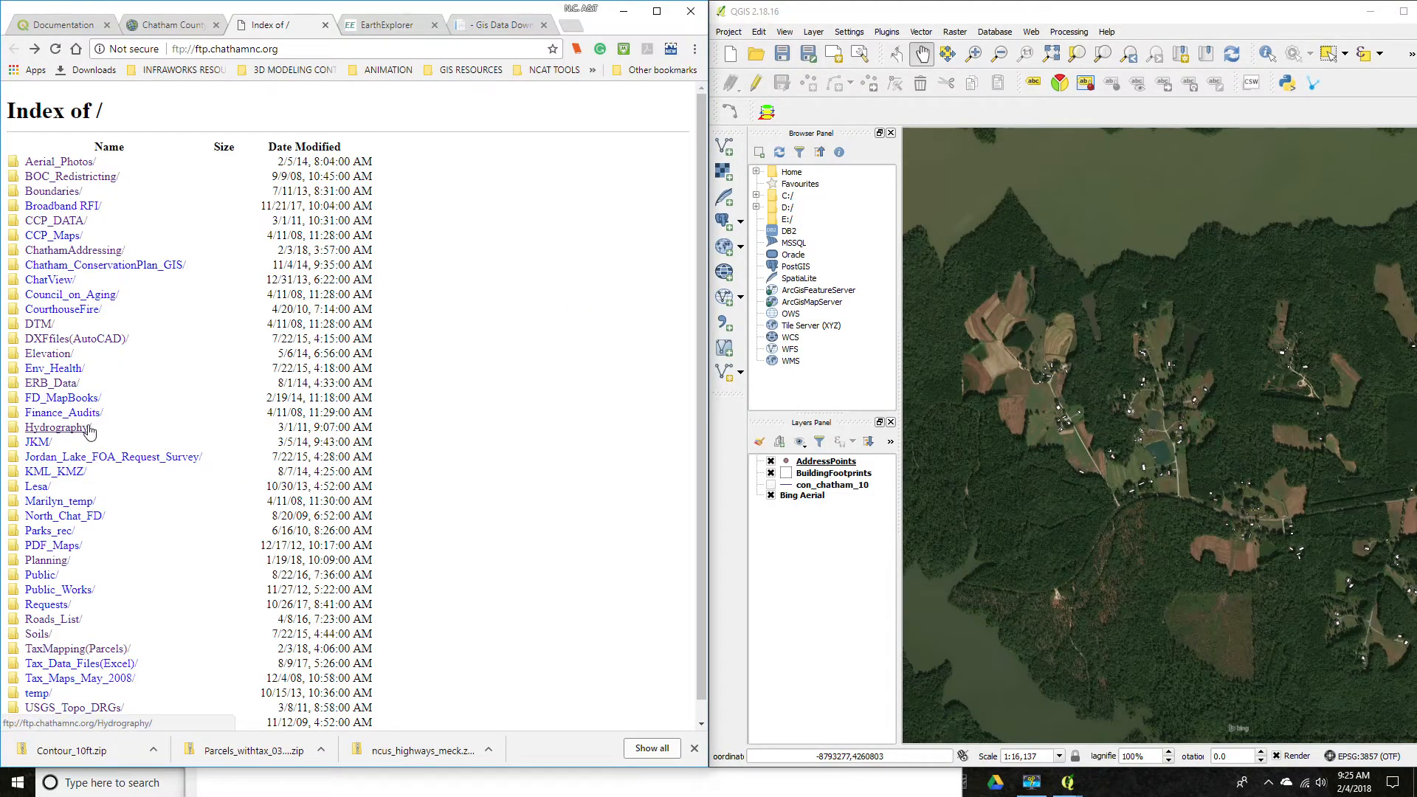